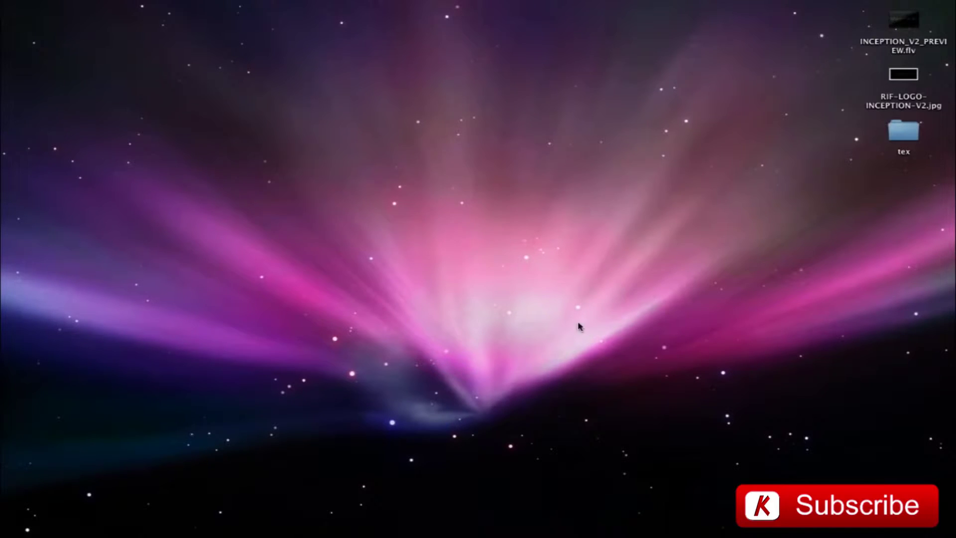
Play the INCEPTION_V2_PREVIEW.flv clip and scrub back through it to review the target animation.
{"action": "double_click", "coordinate": [903, 21]}
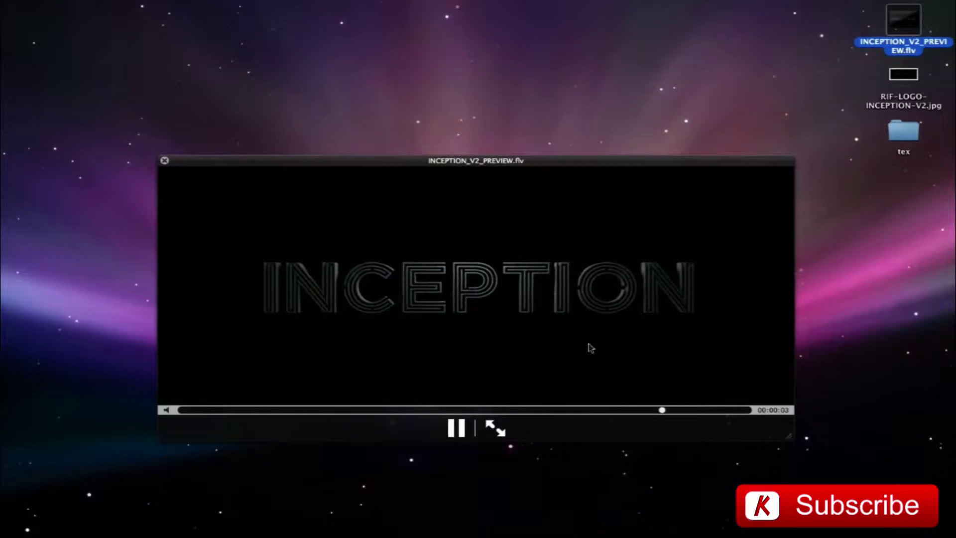
{"action": "left_click_drag", "start_coordinate": [747, 410], "coordinate": [199, 410]}
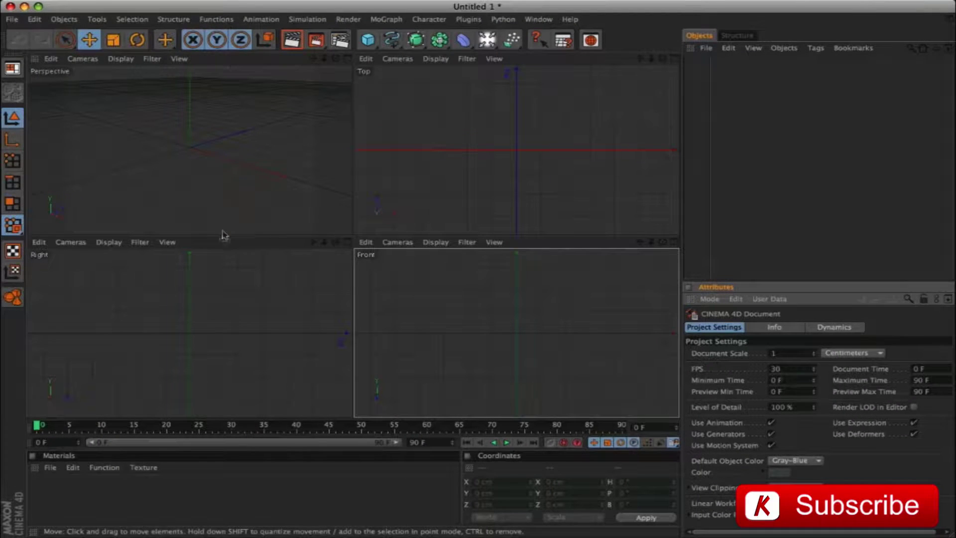
Load RIF-LOGO-INCEPTION-V2.jpg as the Front viewport's background image and set its horizontal size to 1920.
{"action": "left_click", "coordinate": [674, 242]}
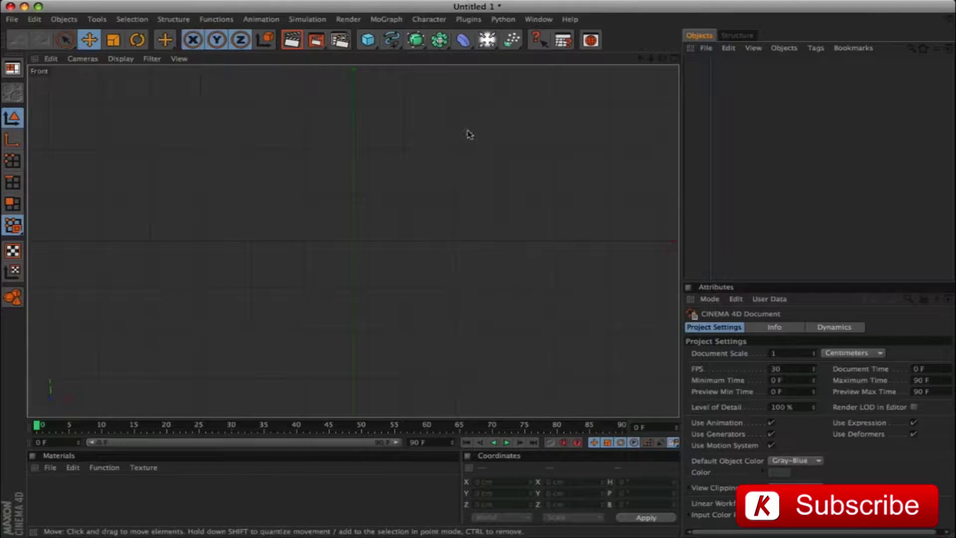
{"action": "left_click", "coordinate": [51, 59]}
{"action": "left_click", "coordinate": [74, 274]}
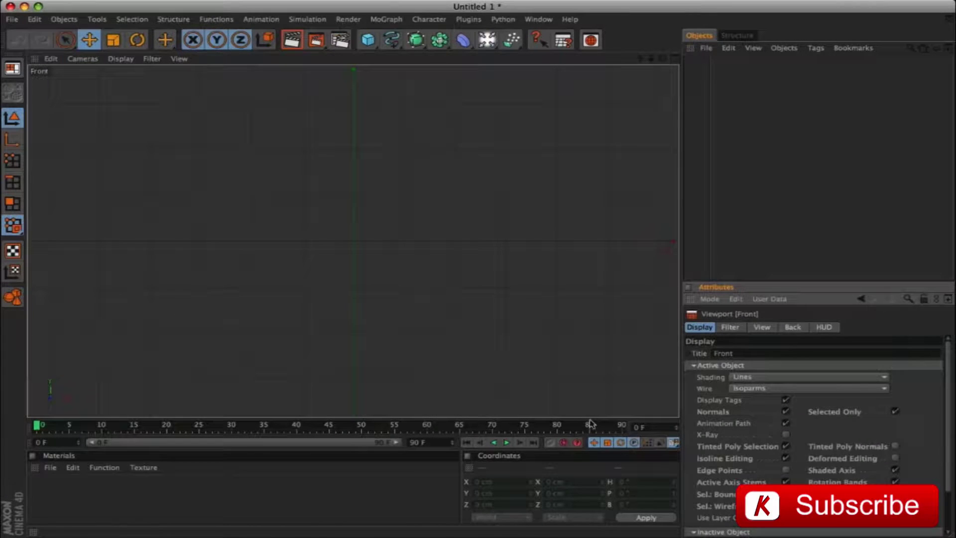
{"action": "left_click", "coordinate": [792, 327]}
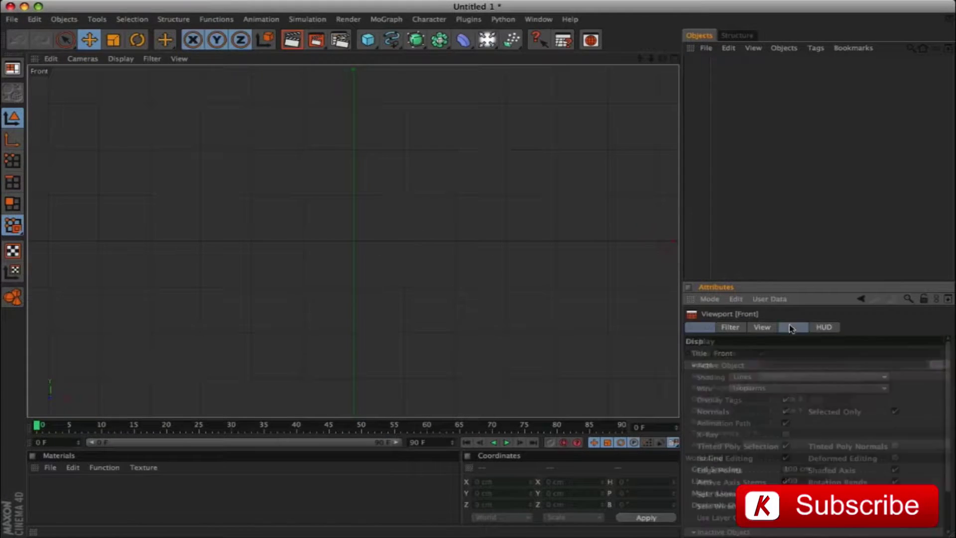
{"action": "left_click", "coordinate": [945, 368]}
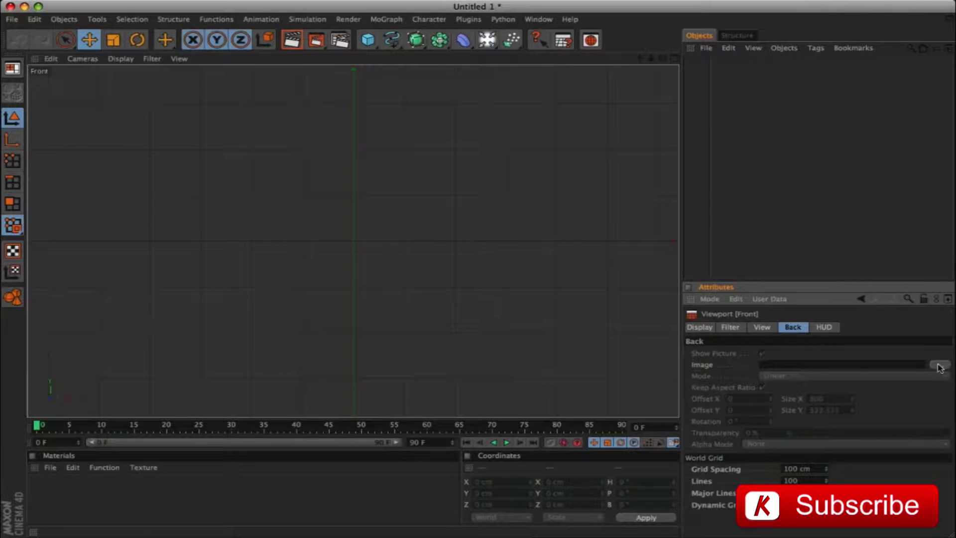
{"action": "left_click", "coordinate": [939, 368]}
{"action": "left_click", "coordinate": [939, 365]}
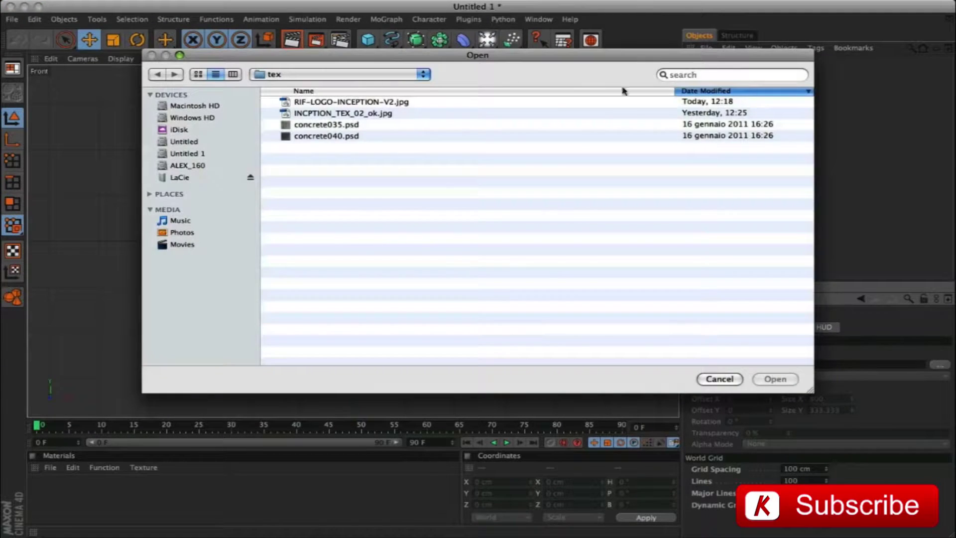
{"action": "left_click", "coordinate": [341, 104]}
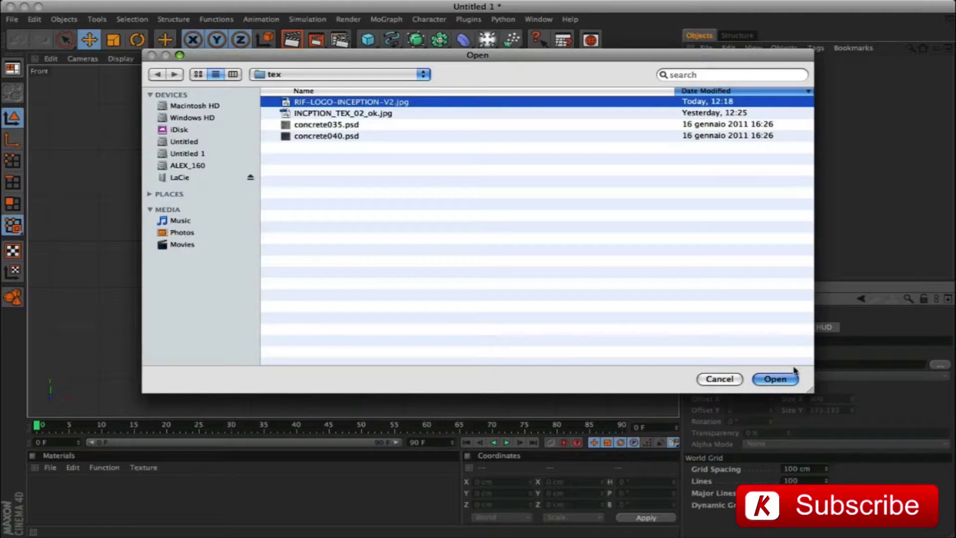
{"action": "left_click", "coordinate": [782, 380]}
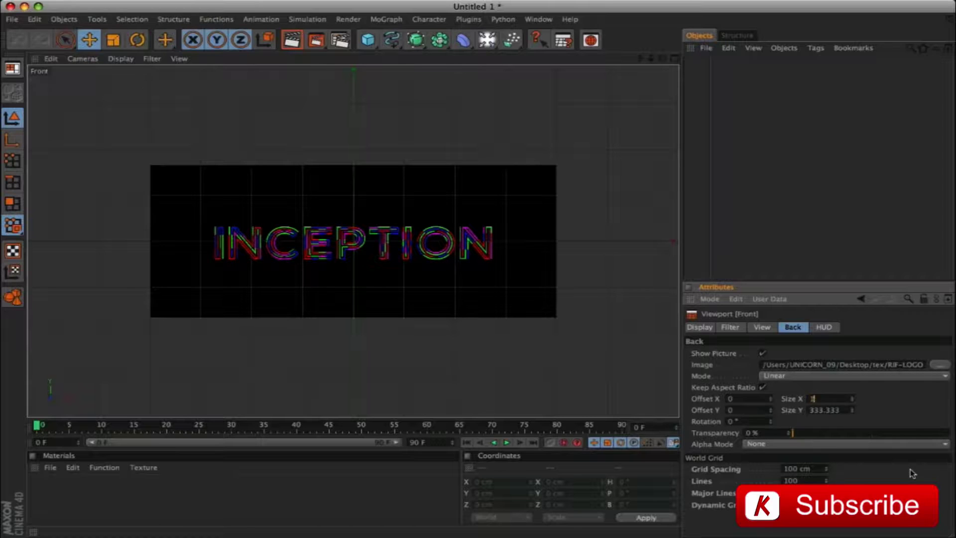
{"action": "key", "text": "Return"}
{"action": "left_click_drag", "start_coordinate": [651, 59], "coordinate": [195, 181]}
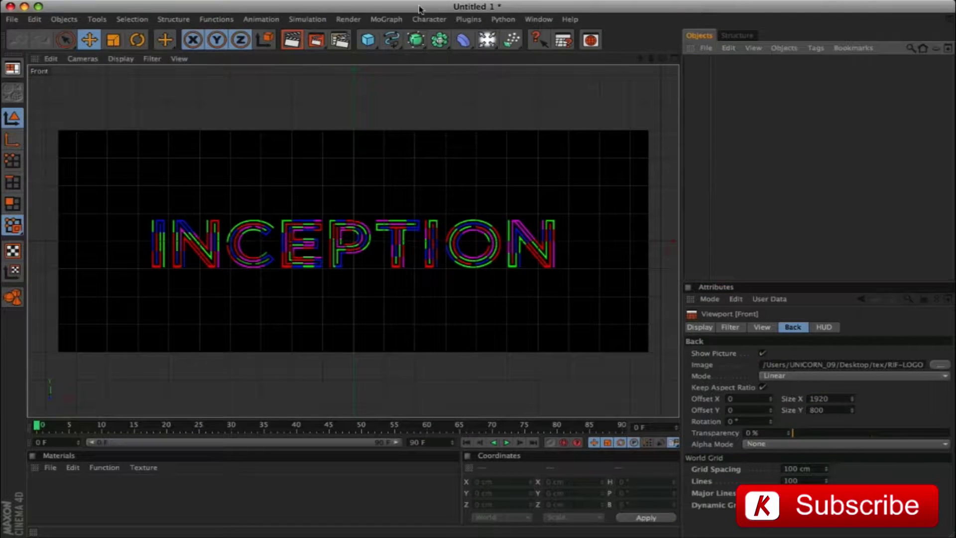
Add a MoText object and move it above the start of the logo, to about X -565 cm, Y 123 cm.
{"action": "left_click", "coordinate": [386, 19]}
{"action": "left_click", "coordinate": [395, 156]}
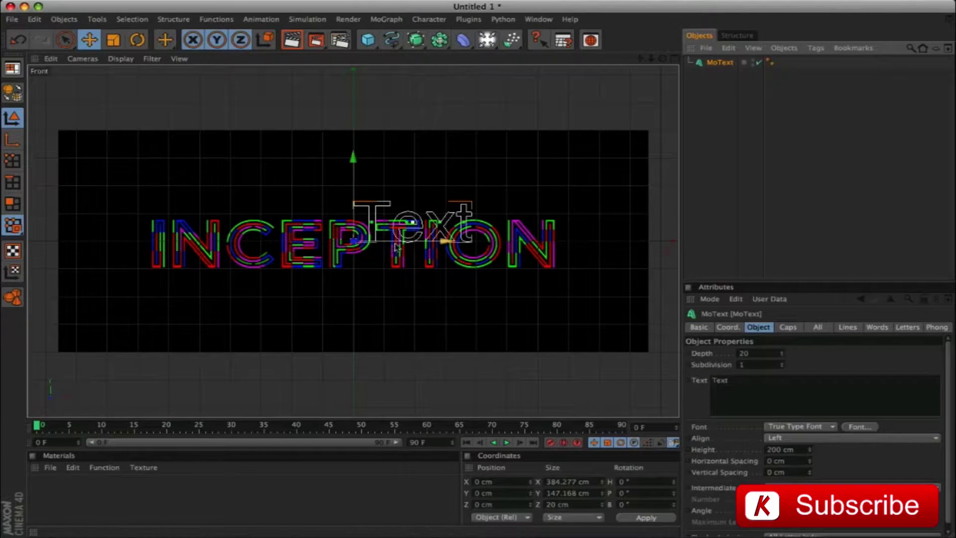
{"action": "left_click_drag", "start_coordinate": [397, 248], "coordinate": [221, 233]}
{"action": "left_click_drag", "start_coordinate": [172, 172], "coordinate": [172, 151]}
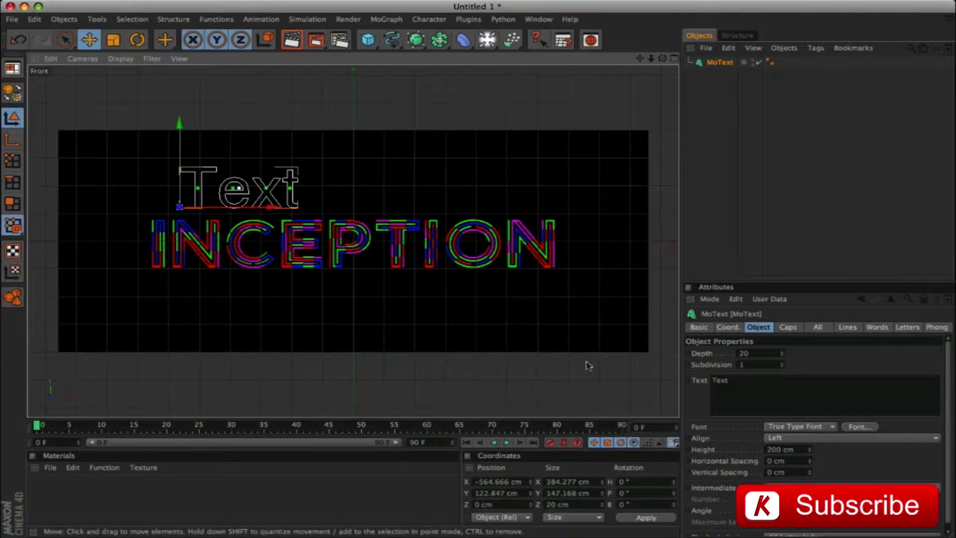
Replace the MoText's default text with the single letter I and set its font to INCEPTION Inline.
{"action": "double_click", "coordinate": [719, 379]}
{"action": "key", "text": "BackSpace"}
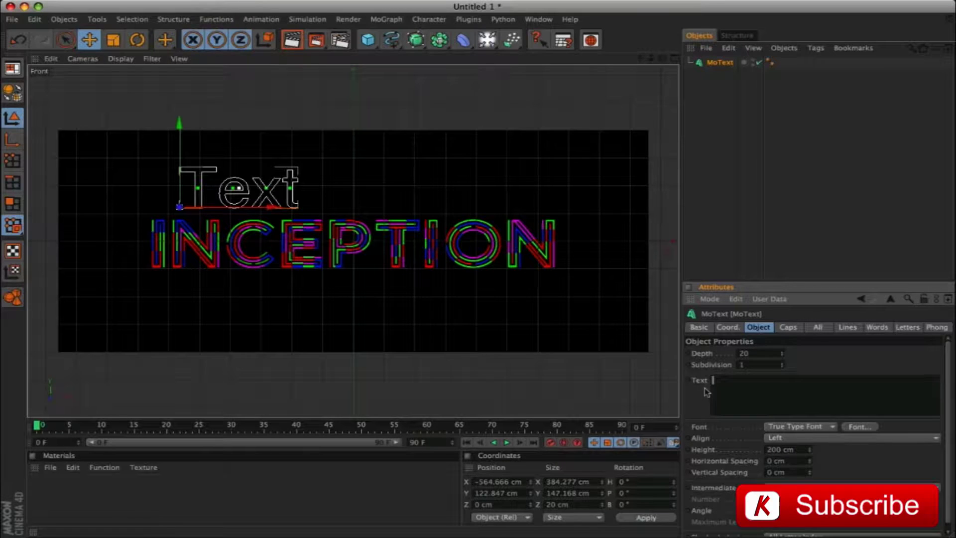
{"action": "left_click", "coordinate": [860, 426]}
{"action": "left_click", "coordinate": [423, 400]}
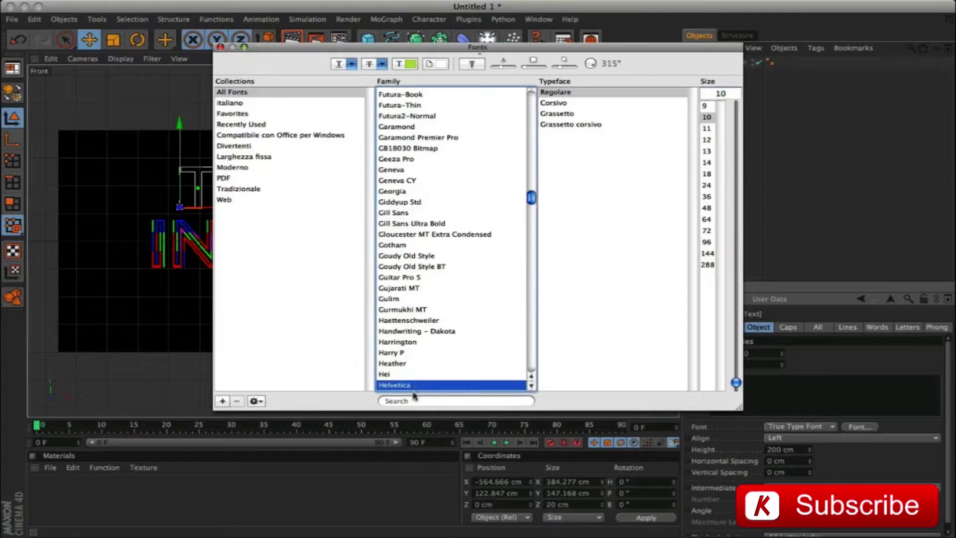
{"action": "type", "text": "incep"}
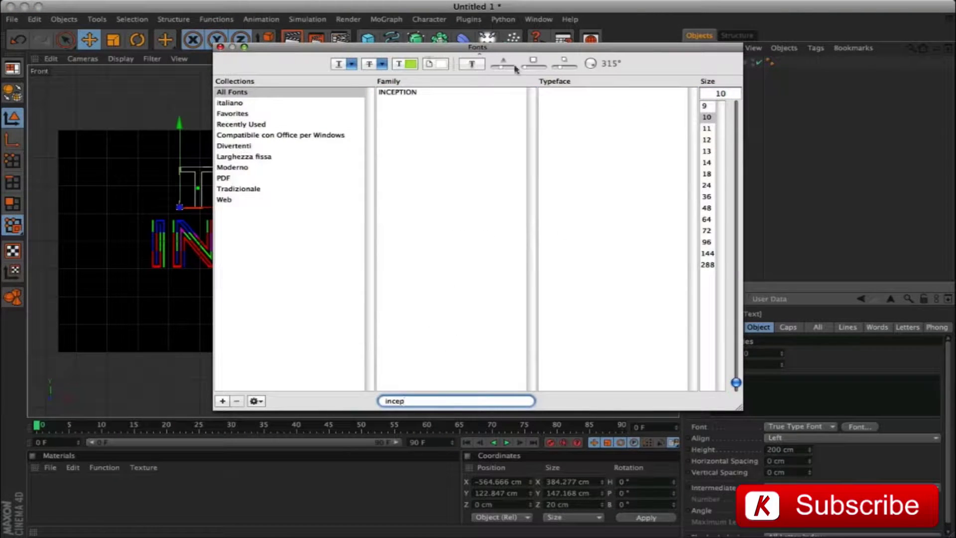
{"action": "left_click", "coordinate": [397, 92]}
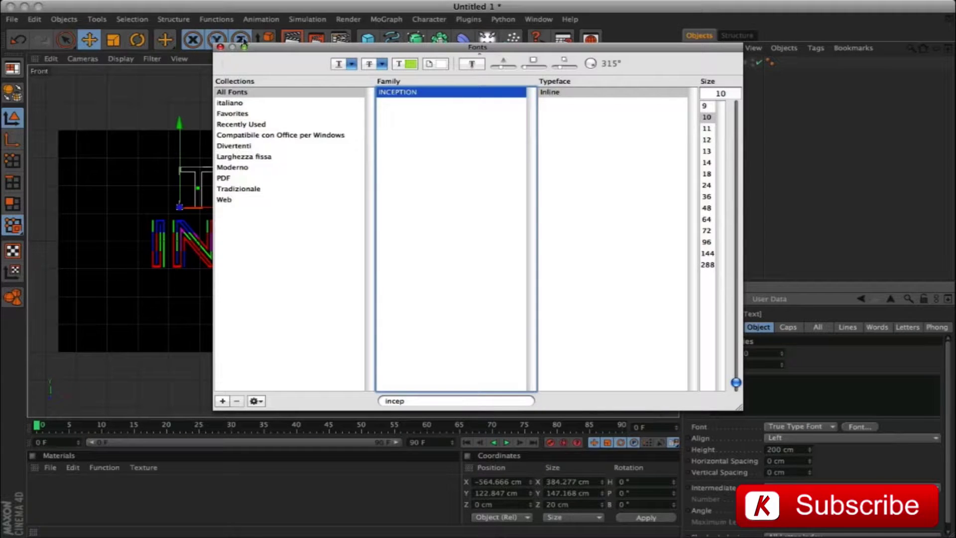
{"action": "left_click", "coordinate": [220, 47]}
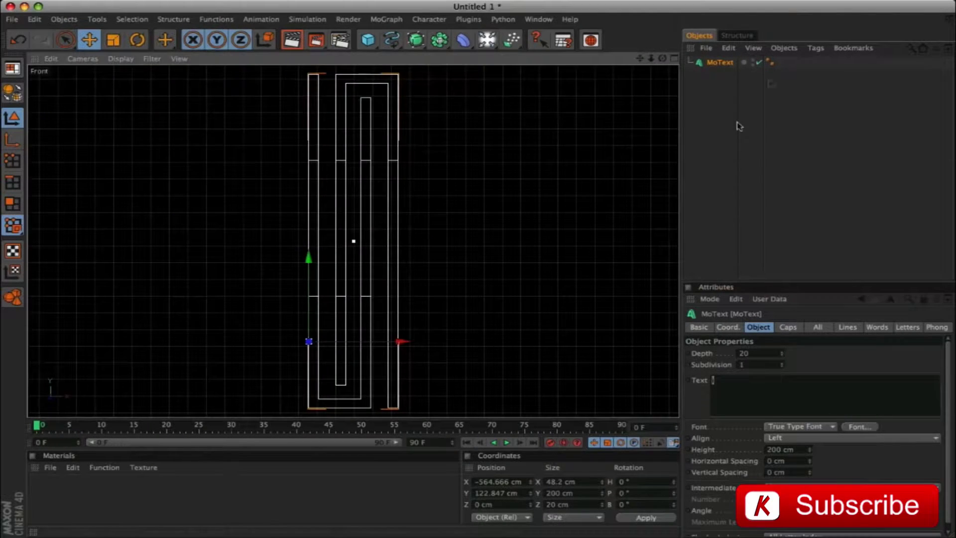
Move the letter I beside the start of the logo, to about X -825 cm, Y -50 cm.
{"action": "left_click_drag", "start_coordinate": [652, 60], "coordinate": [669, 0]}
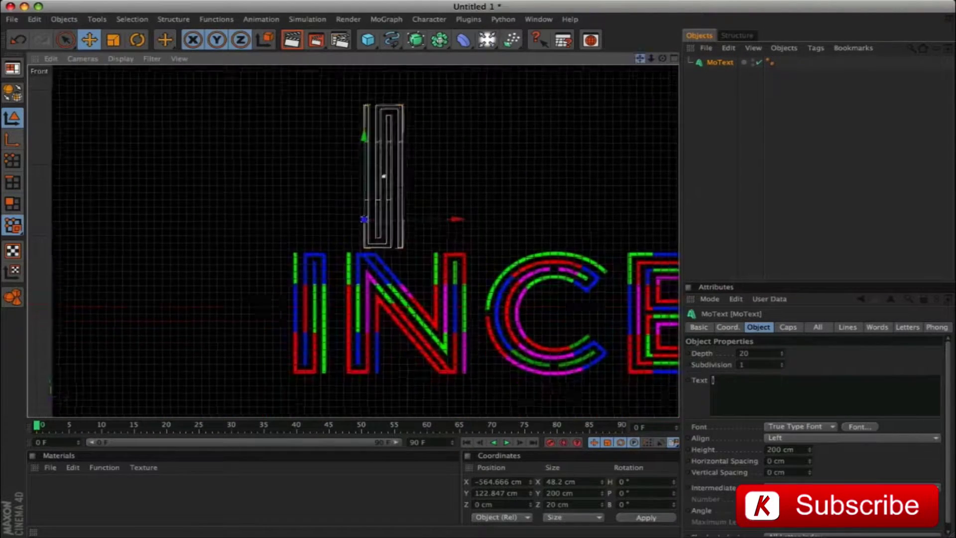
{"action": "left_click_drag", "start_coordinate": [463, 219], "coordinate": [340, 219]}
{"action": "left_click_drag", "start_coordinate": [242, 134], "coordinate": [242, 259]}
{"action": "left_click_drag", "start_coordinate": [331, 341], "coordinate": [246, 340]}
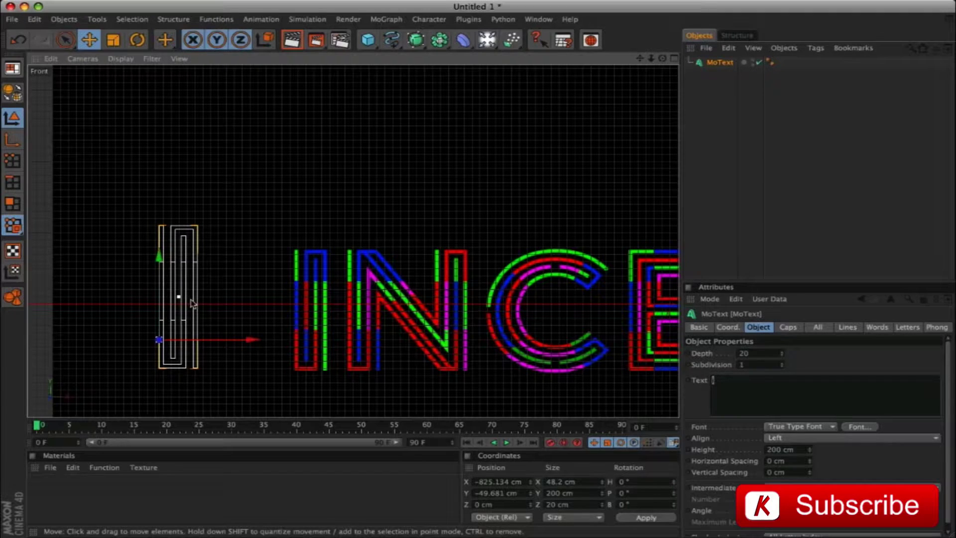
Try a second letter in the MoText's text to compare the font's alternate letter shape.
{"action": "left_click", "coordinate": [712, 387]}
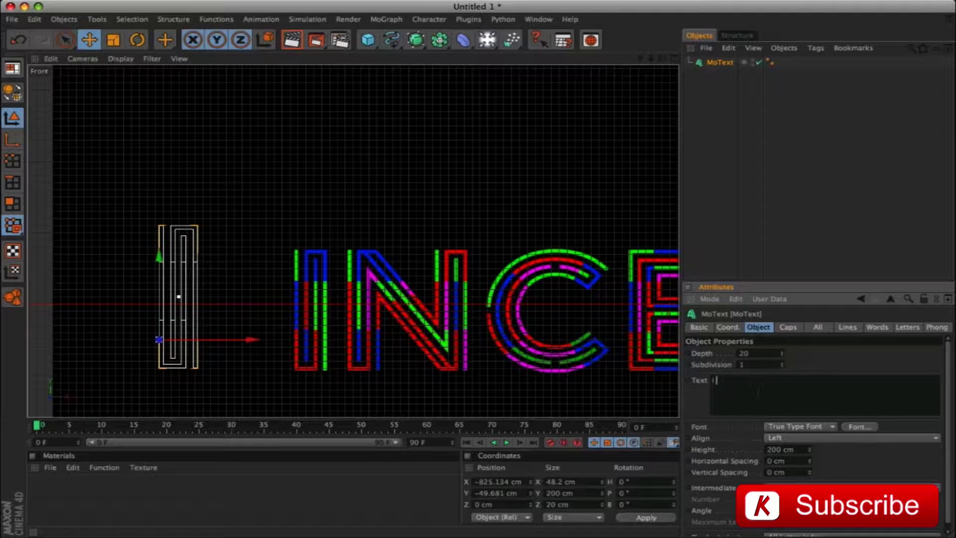
{"action": "left_click", "coordinate": [717, 170]}
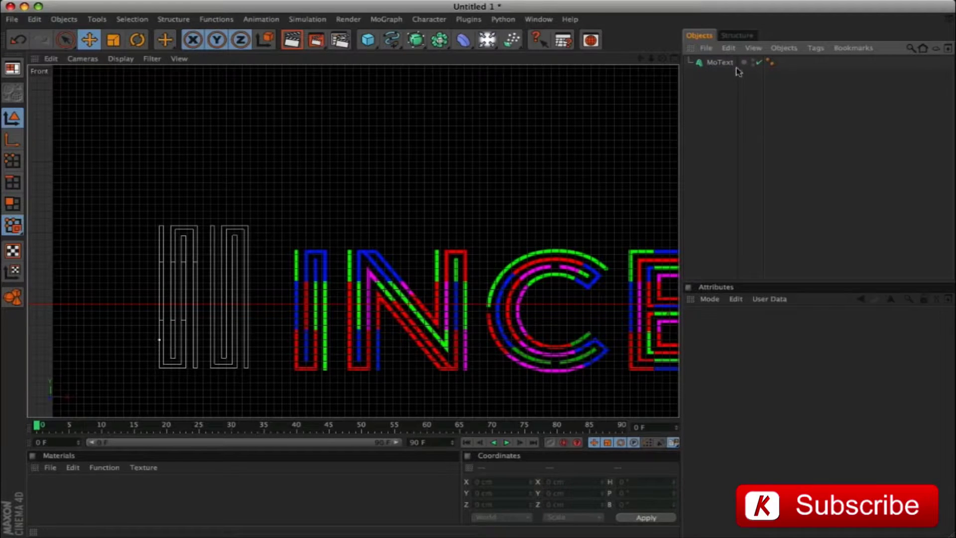
{"action": "left_click", "coordinate": [248, 244]}
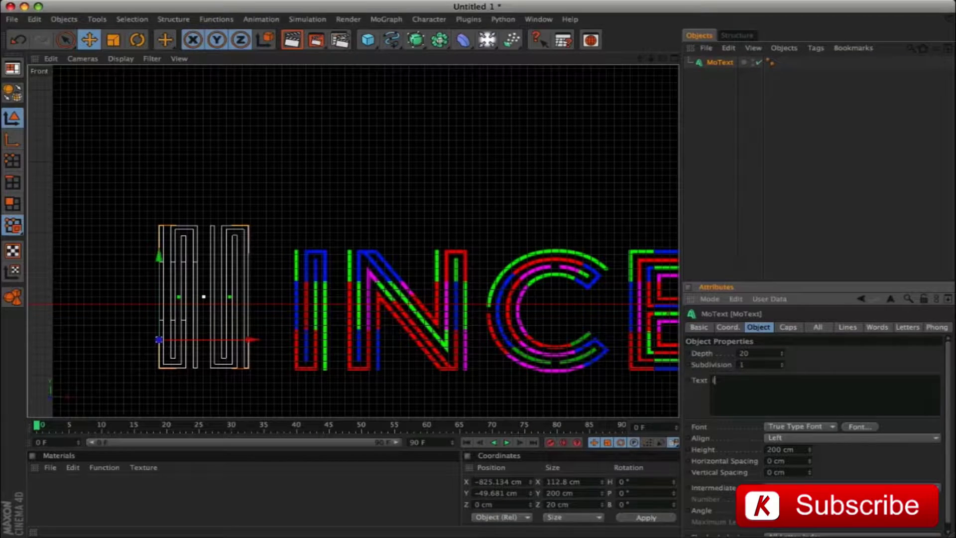
{"action": "left_click", "coordinate": [725, 187]}
{"action": "left_click", "coordinate": [716, 63]}
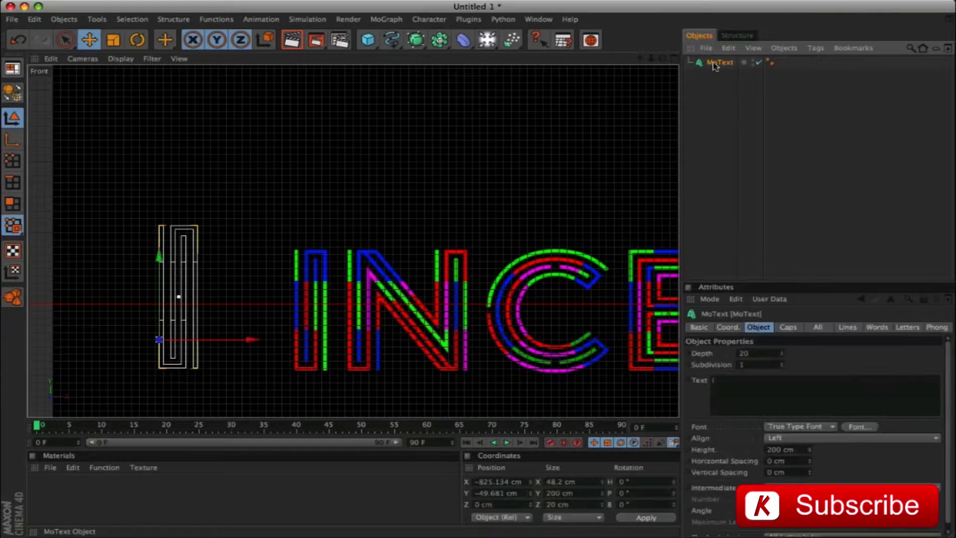
Set the MoText's height to 168 cm.
{"action": "left_click_drag", "start_coordinate": [796, 450], "coordinate": [767, 459]}
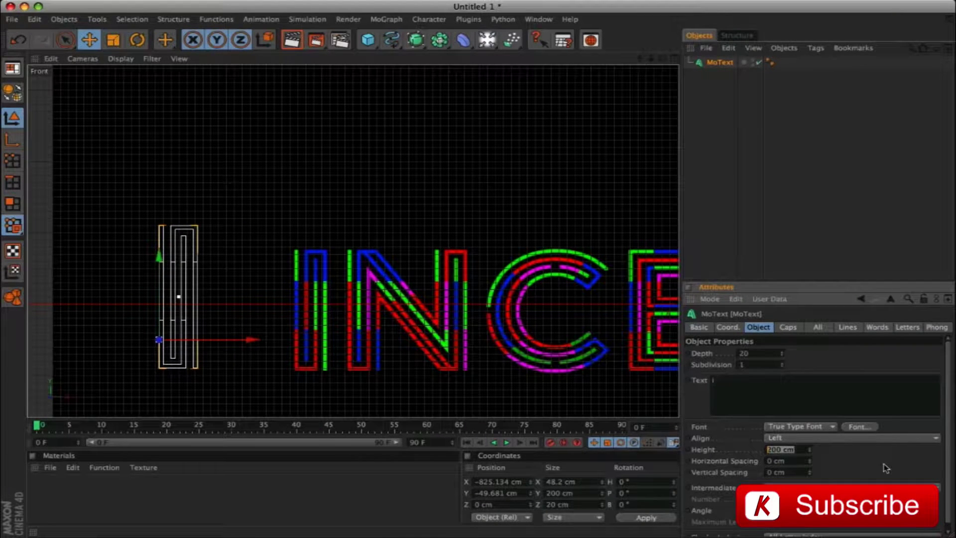
{"action": "type", "text": "168"}
{"action": "key", "text": "Return"}
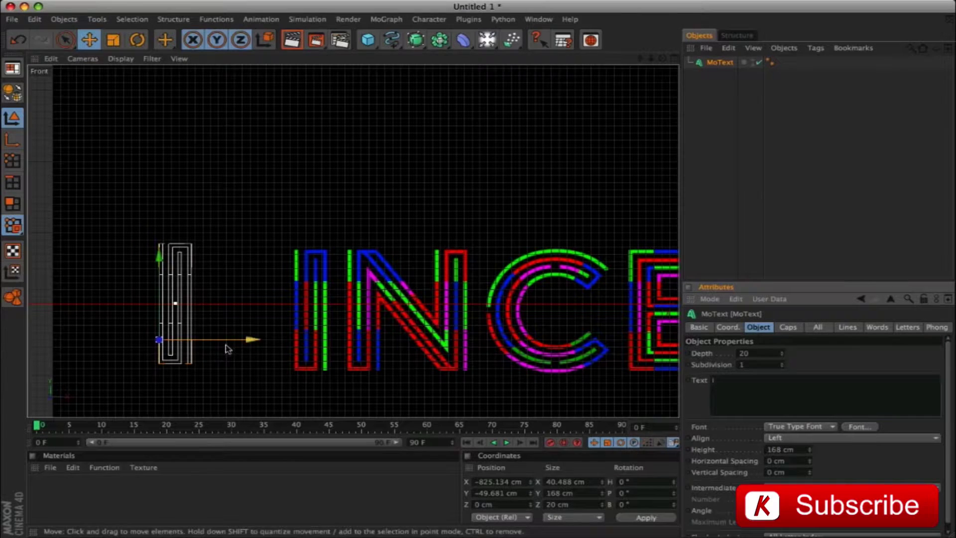
Align the letter exactly over the first I of the background logo, at about X -654 cm, Y -59 cm.
{"action": "left_click_drag", "start_coordinate": [228, 348], "coordinate": [343, 341]}
{"action": "scroll", "coordinate": [227, 344], "scroll_direction": "up", "scroll_amount": 5}
{"action": "left_click_drag", "start_coordinate": [305, 297], "coordinate": [306, 313]}
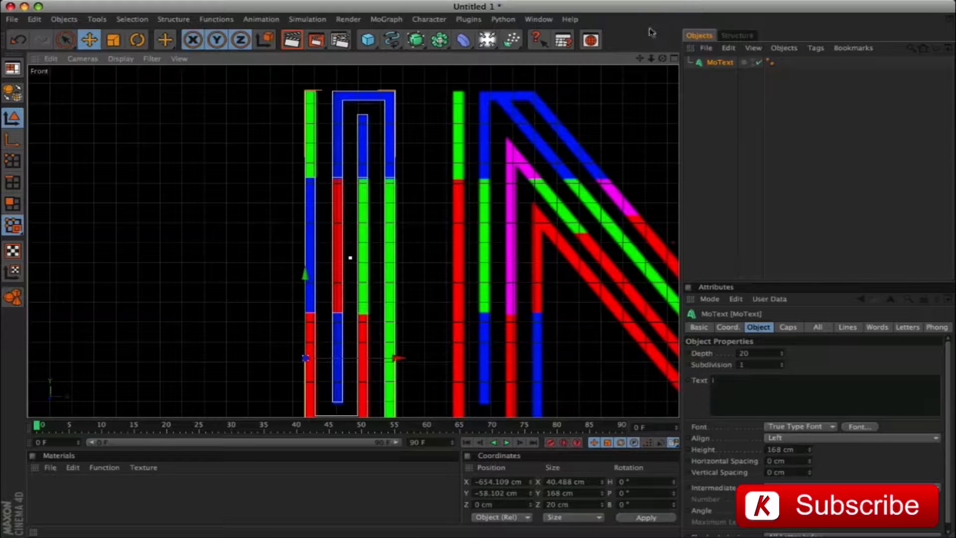
{"action": "mouse_move", "coordinate": [651, 59]}
{"action": "left_mouse_down"}
{"action": "mouse_move", "coordinate": [641, 58]}
{"action": "mouse_move", "coordinate": [642, 44]}
{"action": "left_mouse_up"}
{"action": "left_click_drag", "start_coordinate": [311, 250], "coordinate": [311, 253]}
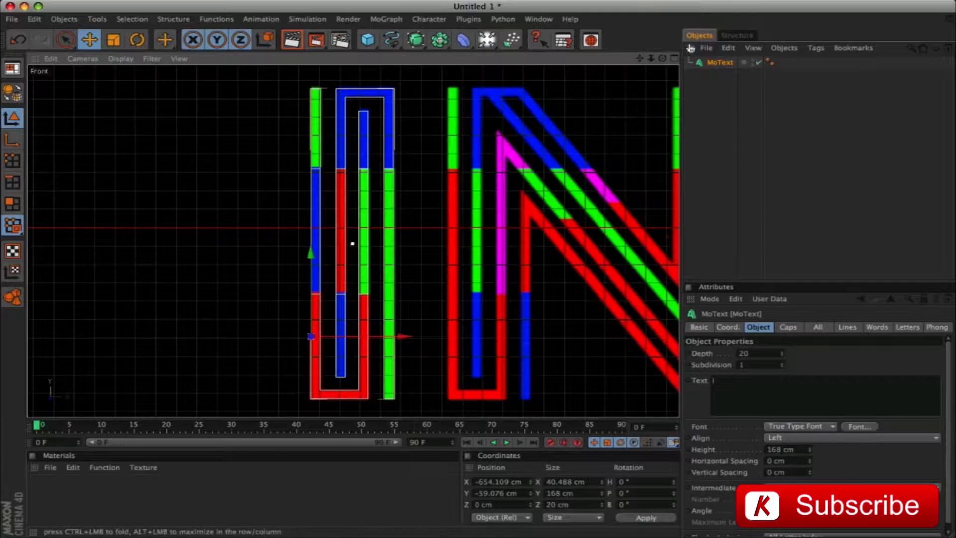
Switch to the Perspective view, frame the letter I and set its extrusion depth to 50.
{"action": "left_click", "coordinate": [674, 58]}
{"action": "left_click", "coordinate": [348, 58]}
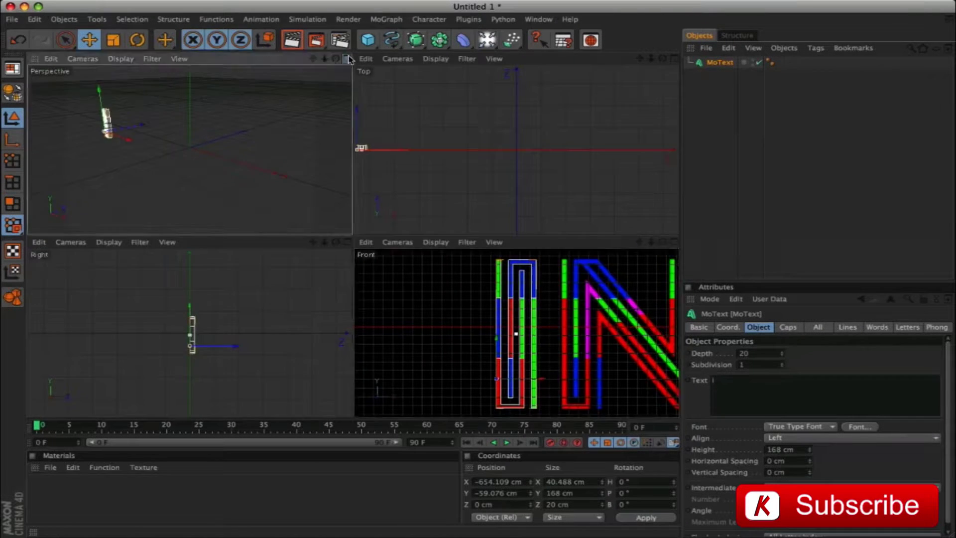
{"action": "key", "text": "o"}
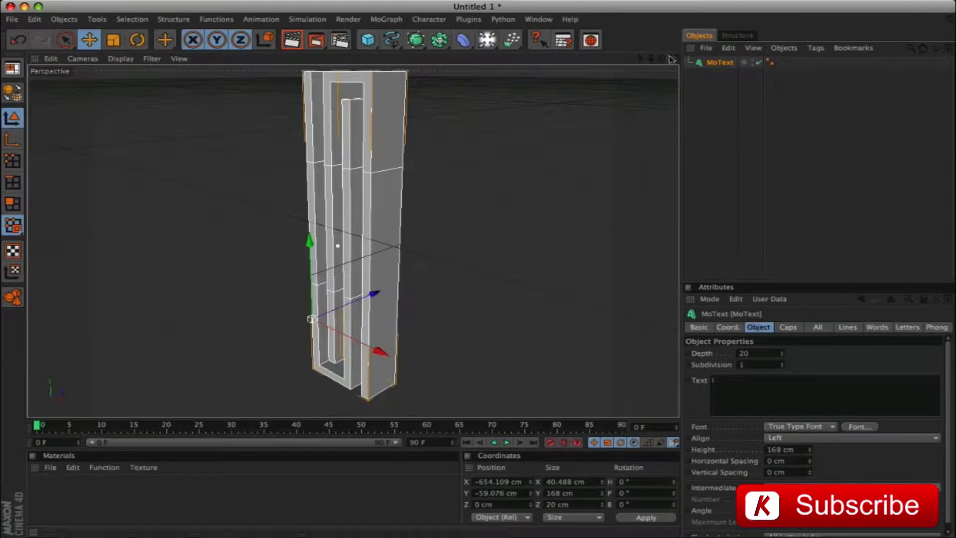
{"action": "mouse_move", "coordinate": [651, 59]}
{"action": "left_mouse_down"}
{"action": "mouse_move", "coordinate": [664, 58]}
{"action": "mouse_move", "coordinate": [634, 58]}
{"action": "mouse_move", "coordinate": [647, 58]}
{"action": "left_mouse_up"}
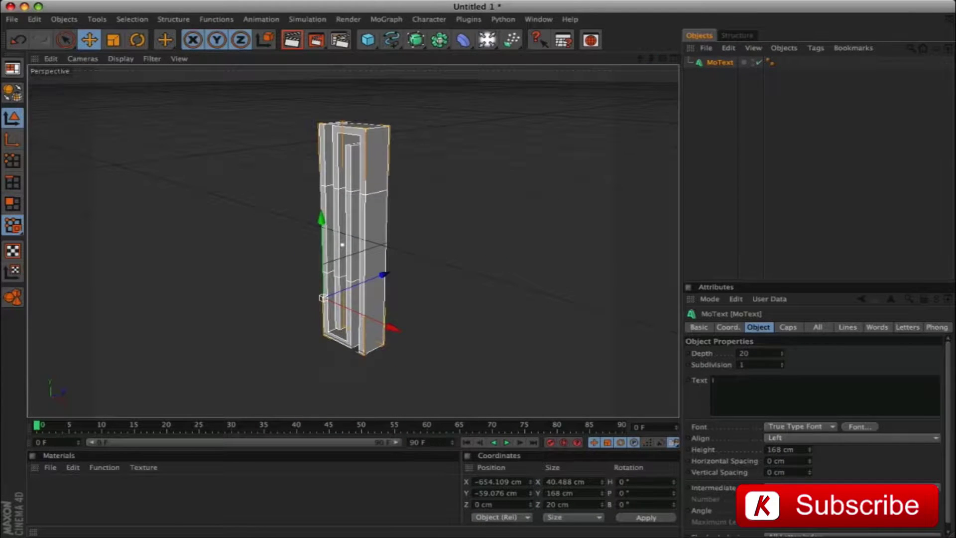
{"action": "left_click", "coordinate": [744, 353]}
{"action": "key", "text": "Return"}
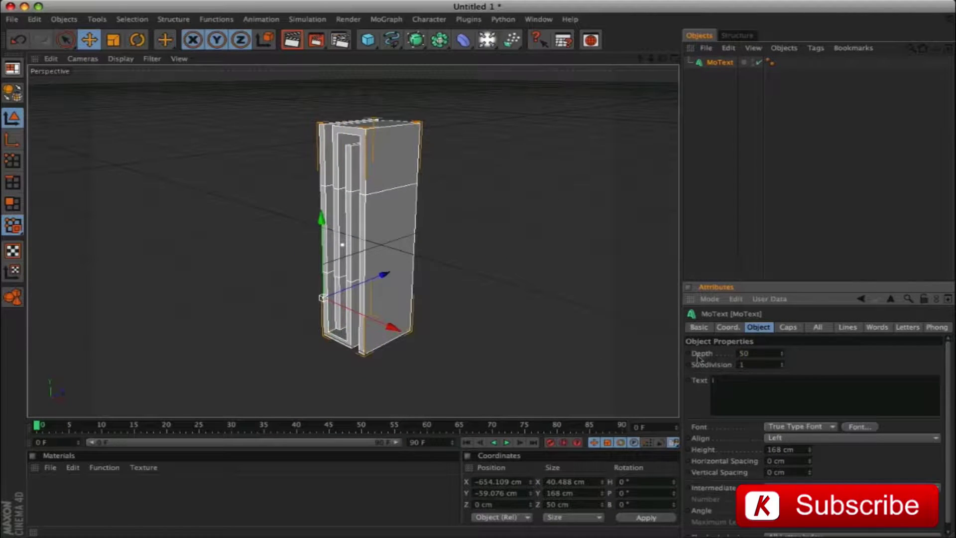
{"action": "left_click_drag", "start_coordinate": [662, 58], "coordinate": [663, 44]}
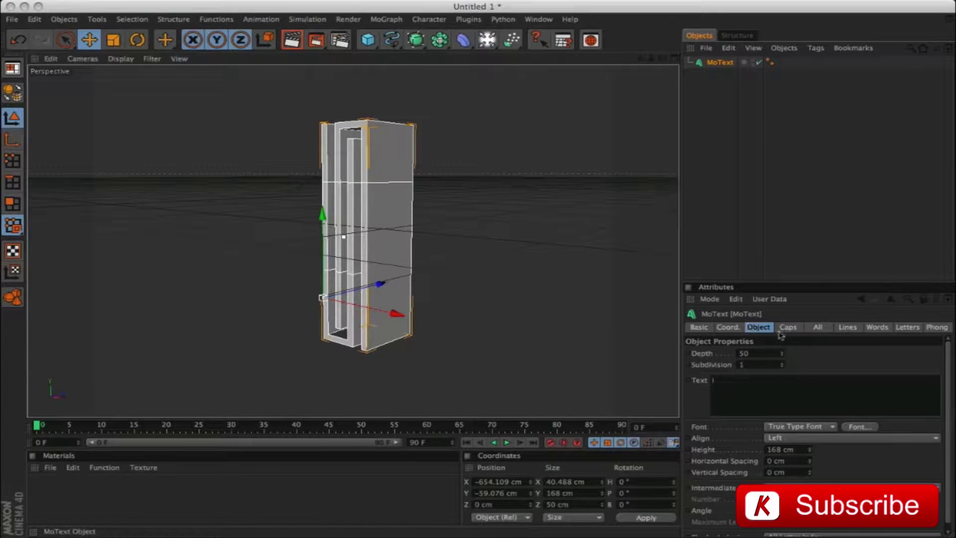
Set both the start and end caps of the MoText to Fillet Cap.
{"action": "left_click", "coordinate": [787, 327]}
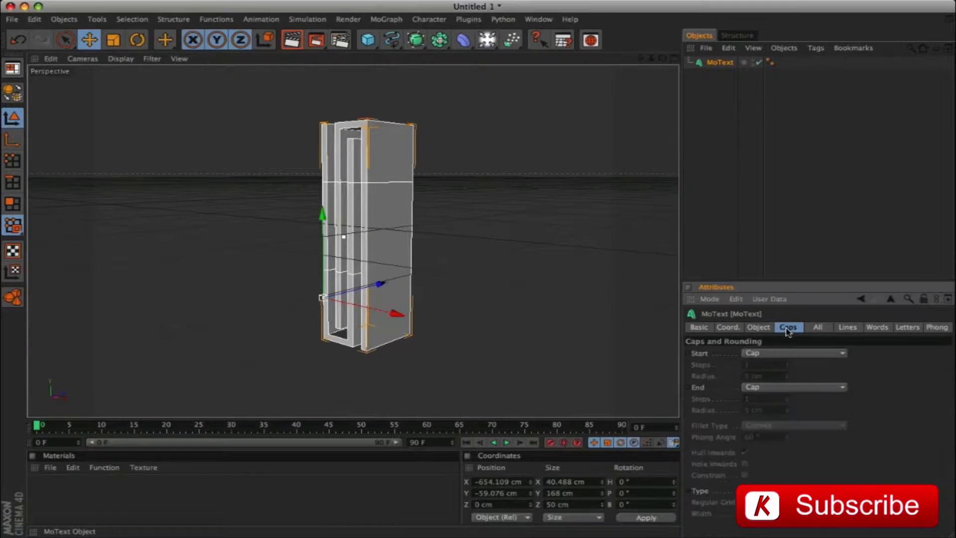
{"action": "left_click", "coordinate": [758, 386]}
{"action": "left_click", "coordinate": [761, 397]}
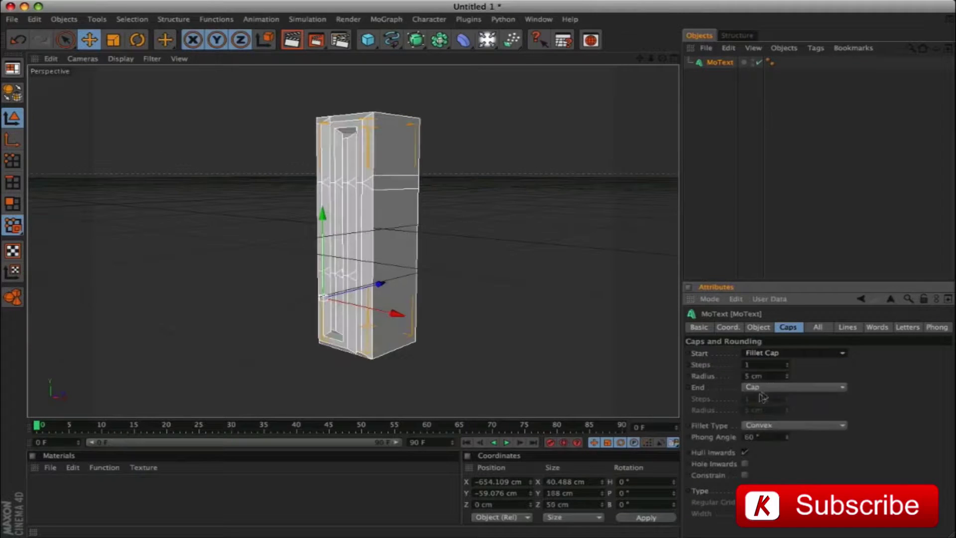
{"action": "left_click", "coordinate": [784, 387]}
{"action": "left_click", "coordinate": [767, 433]}
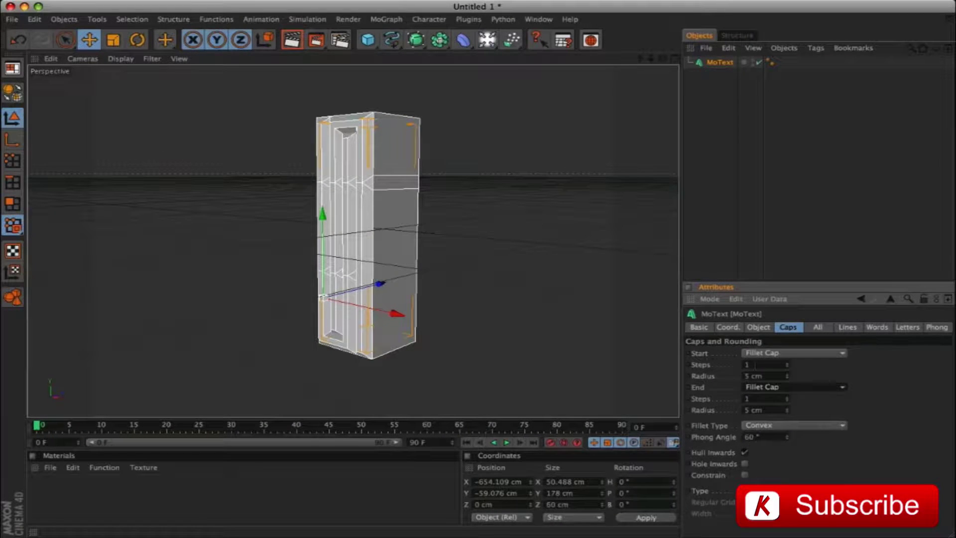
Set the radius of the MoText's start and end caps to 0.25 cm and the fillet type to Linear.
{"action": "left_click_drag", "start_coordinate": [746, 377], "coordinate": [792, 376]}
{"action": "type", "text": "0.2"}
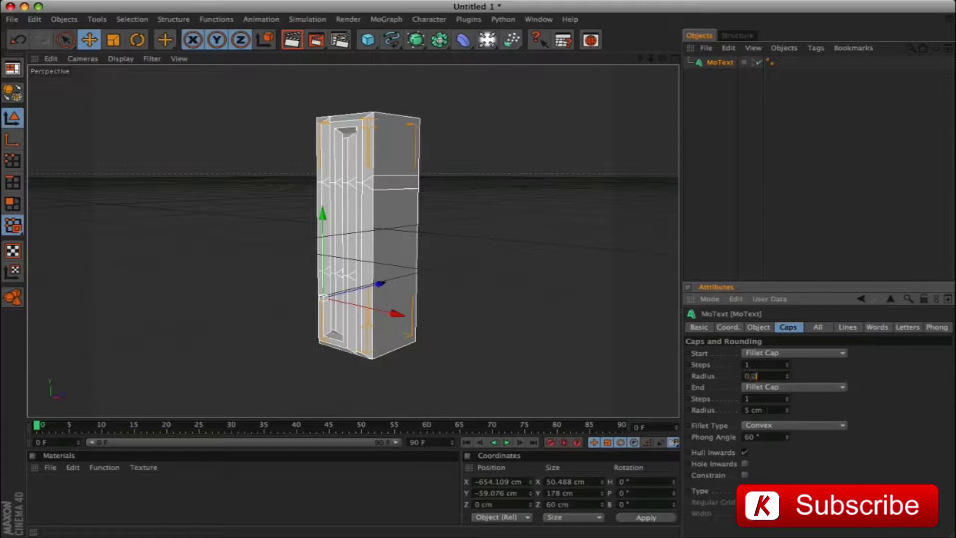
{"action": "type", "text": "5"}
{"action": "key", "text": "Tab"}
{"action": "key", "text": "Tab"}
{"action": "key", "text": "Tab"}
{"action": "type", "text": "0.2"}
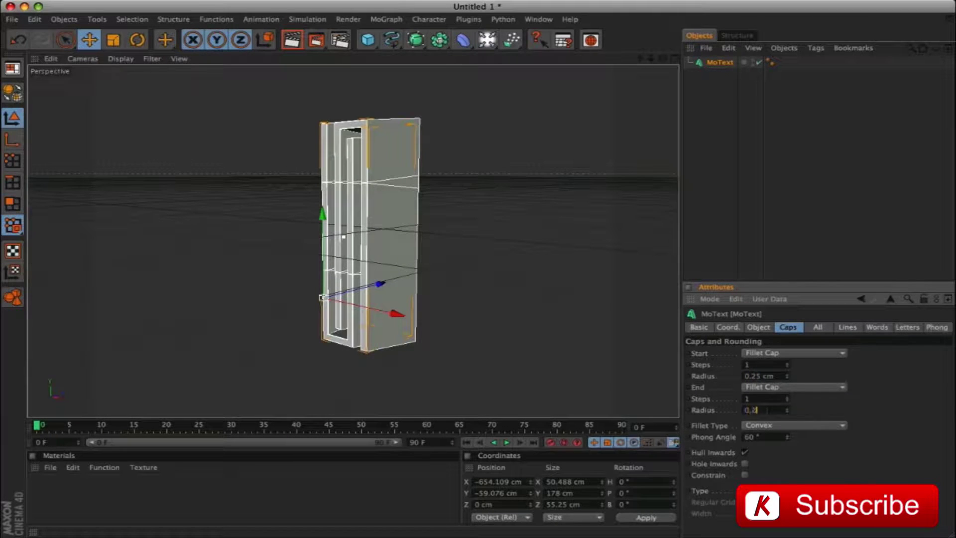
{"action": "type", "text": "5"}
{"action": "key", "text": "Return"}
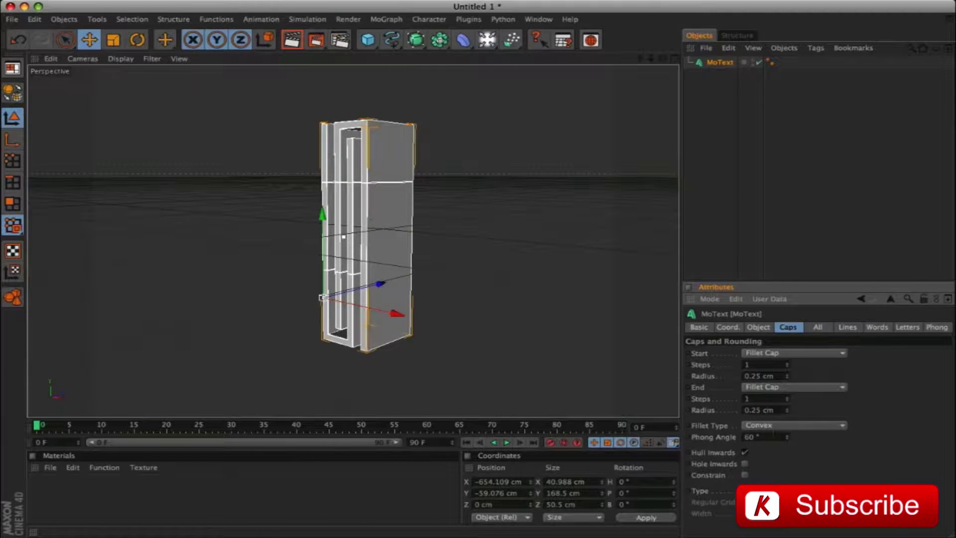
{"action": "left_click", "coordinate": [778, 426]}
{"action": "left_click", "coordinate": [767, 437]}
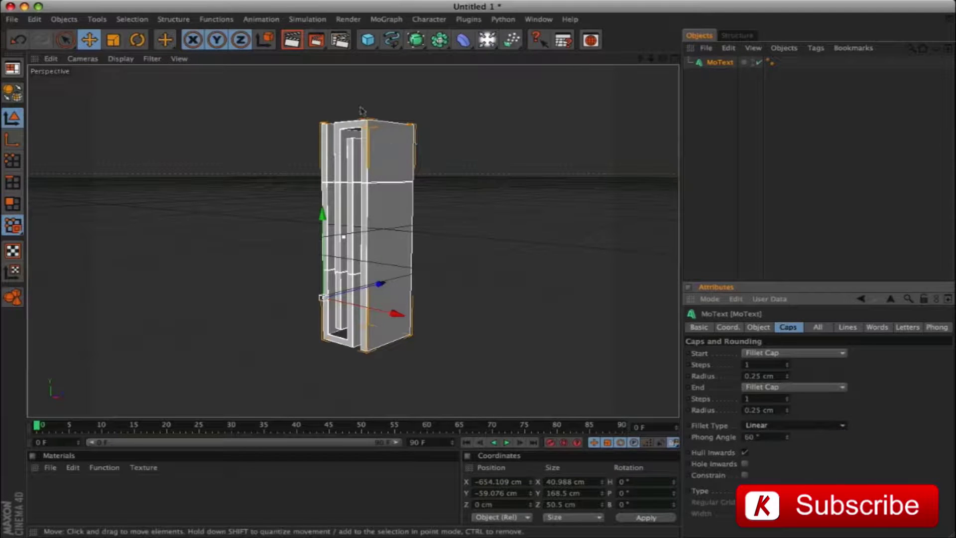
{"action": "left_click", "coordinate": [718, 62]}
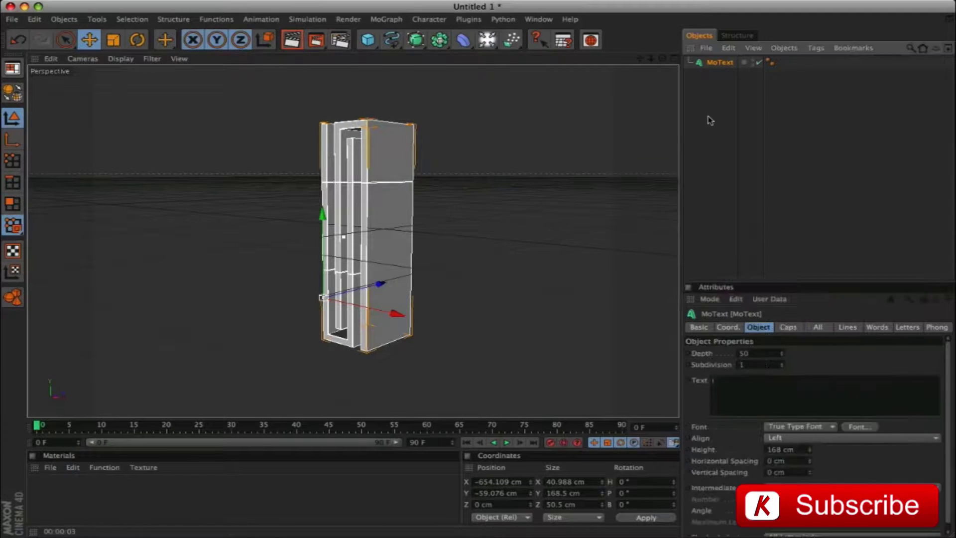
Create a new material named BUILDING FACE and turn off its Specular channel.
{"action": "double_click", "coordinate": [69, 500]}
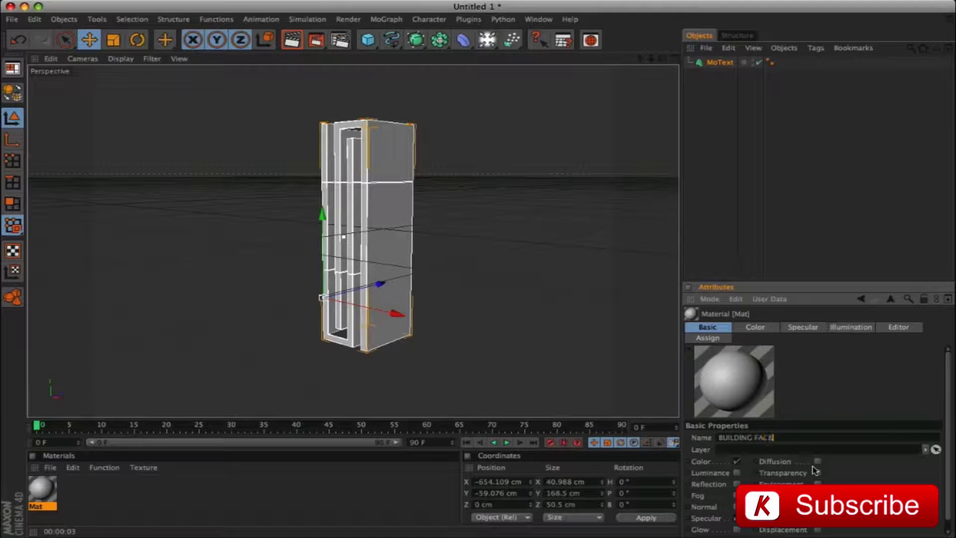
{"action": "key", "text": "Return"}
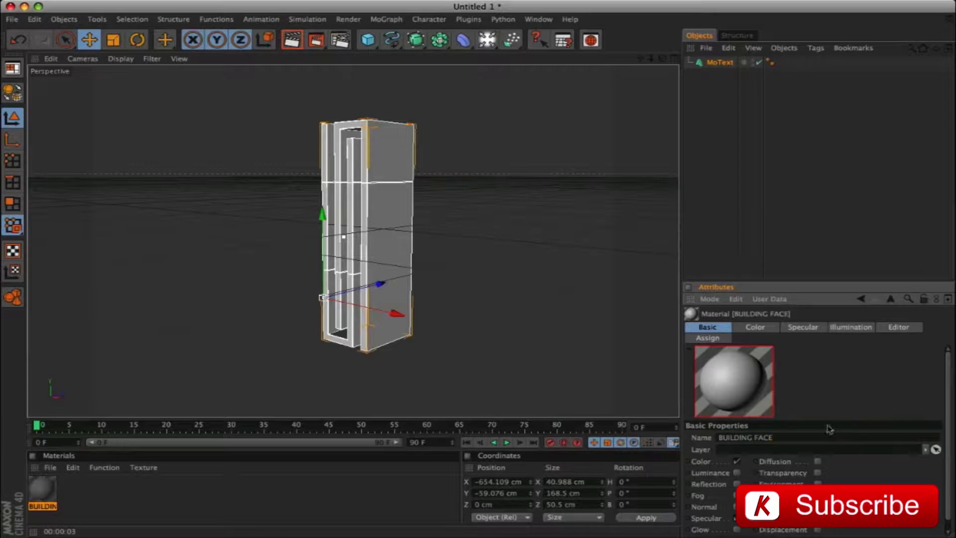
{"action": "left_click", "coordinate": [736, 517]}
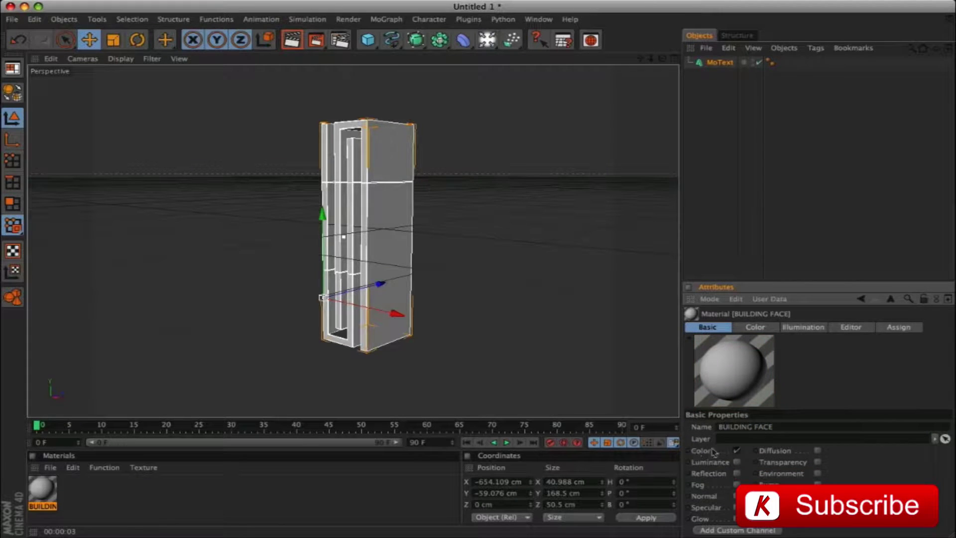
Set the BUILDING FACE material's colour to pure white, RGB 255, 255, 255.
{"action": "left_click", "coordinate": [752, 326]}
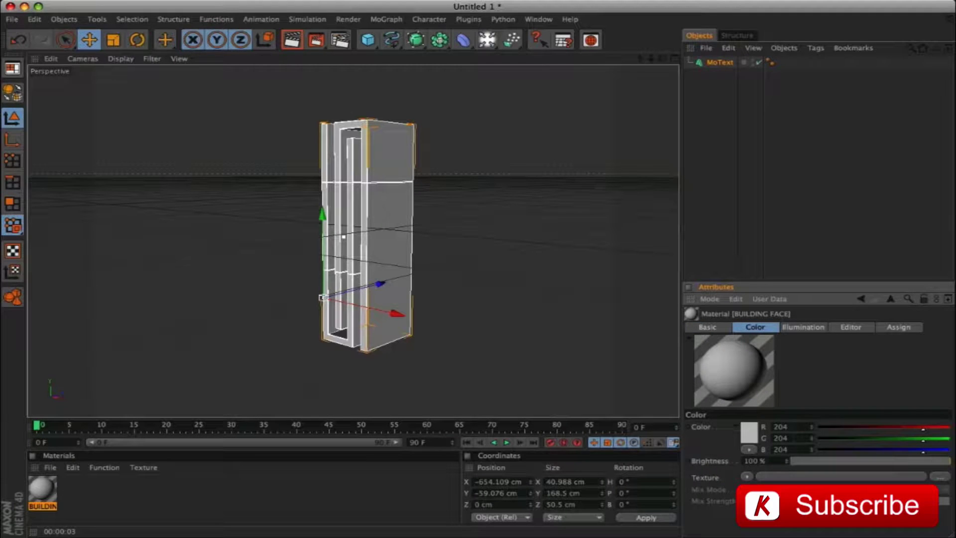
{"action": "left_click", "coordinate": [748, 432]}
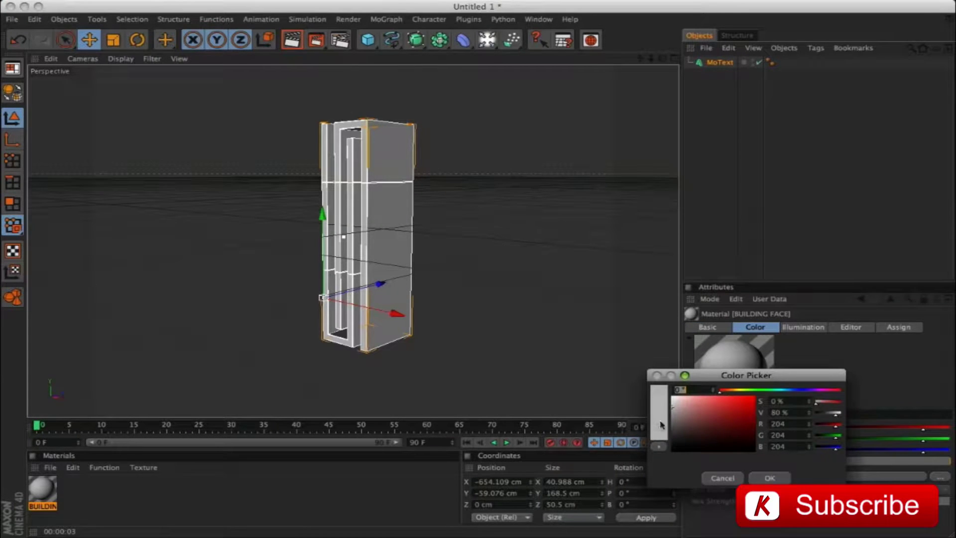
{"action": "left_click_drag", "start_coordinate": [661, 424], "coordinate": [645, 384]}
{"action": "left_click", "coordinate": [770, 478]}
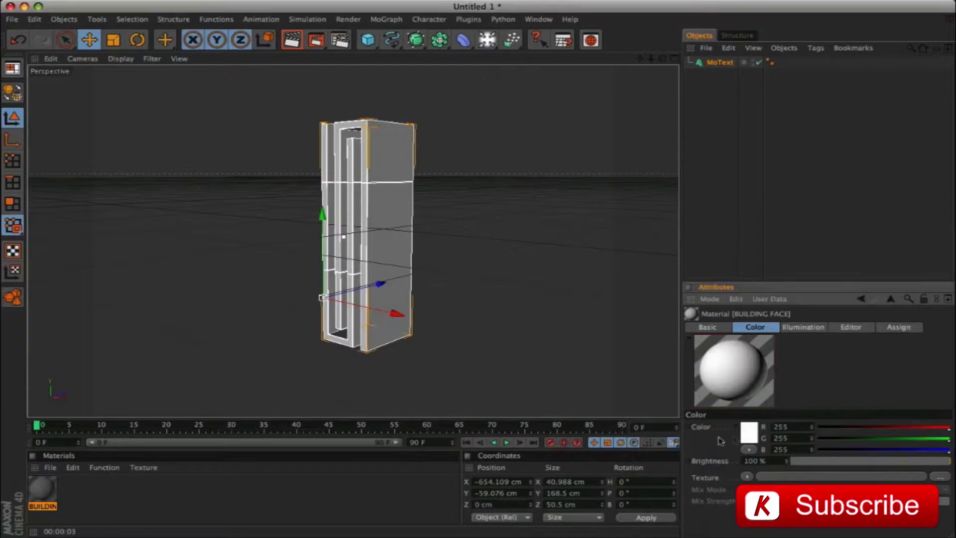
Load INCPTION_TEX_02_ok.jpg as the BUILDING FACE colour texture, copying the image to the document location.
{"action": "left_click", "coordinate": [939, 477]}
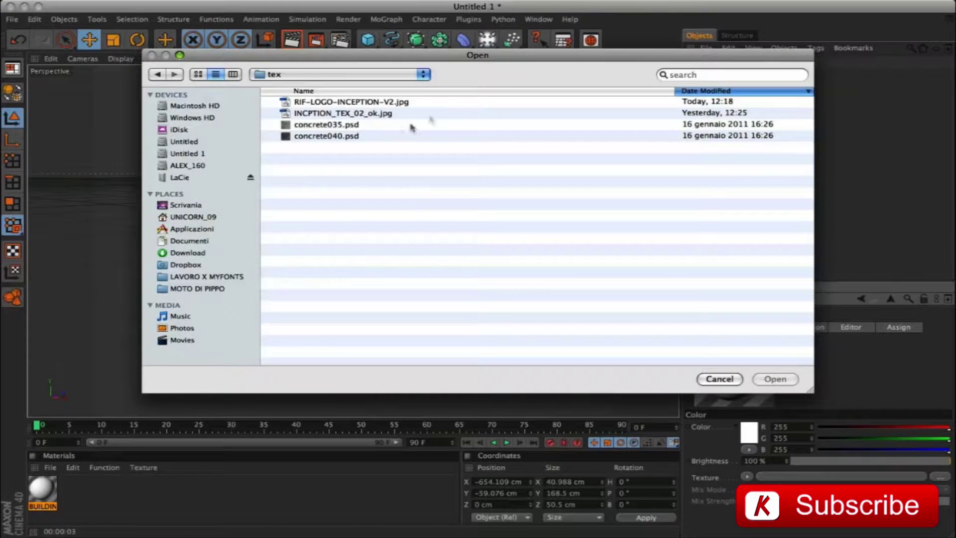
{"action": "left_click", "coordinate": [343, 114]}
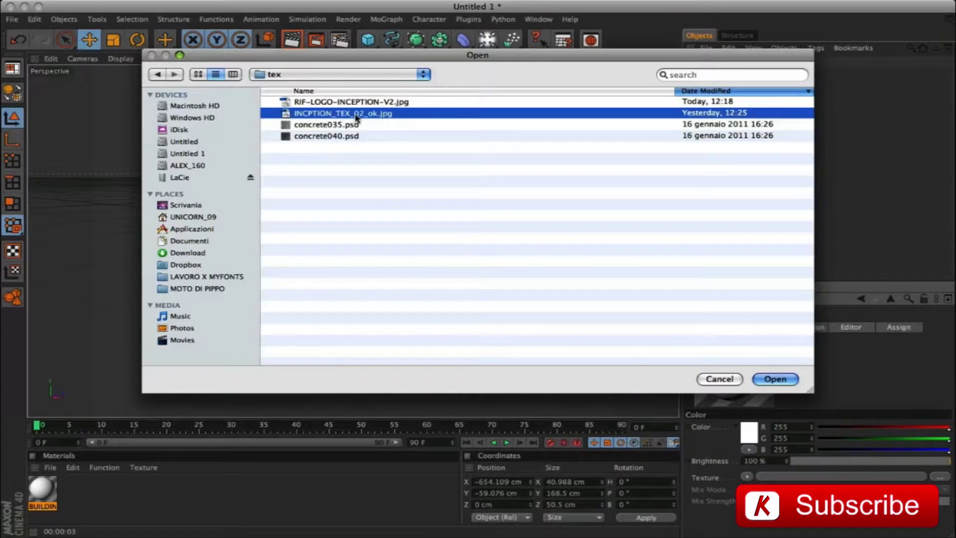
{"action": "left_click", "coordinate": [775, 379]}
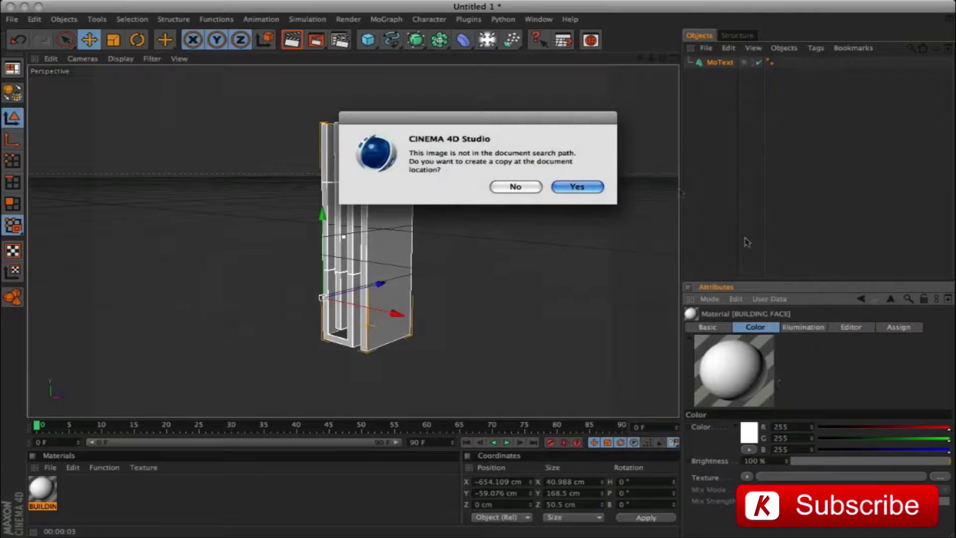
{"action": "left_click", "coordinate": [586, 189]}
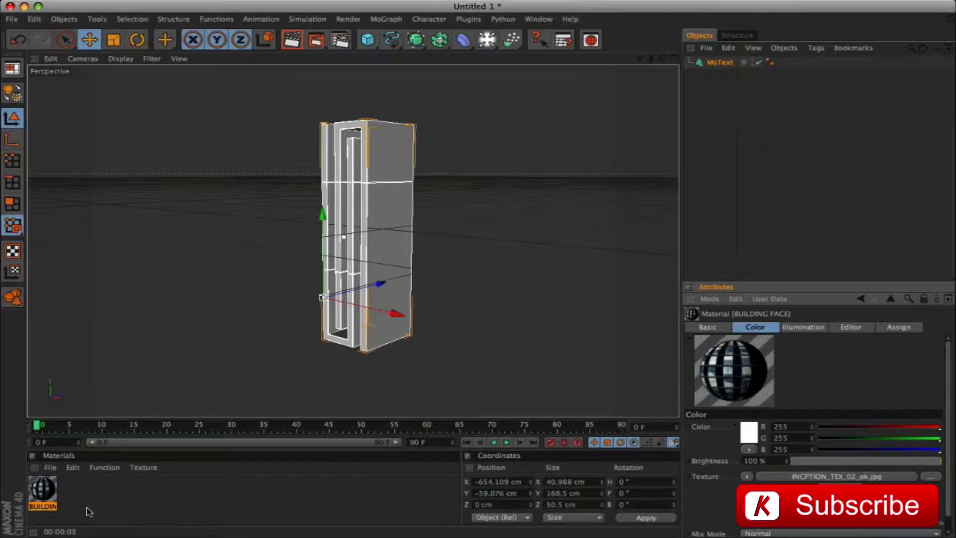
Apply BUILDING FACE to the MoText with Length U 15 % and Length V -100 %, and preview the render.
{"action": "left_click_drag", "start_coordinate": [42, 490], "coordinate": [742, 64]}
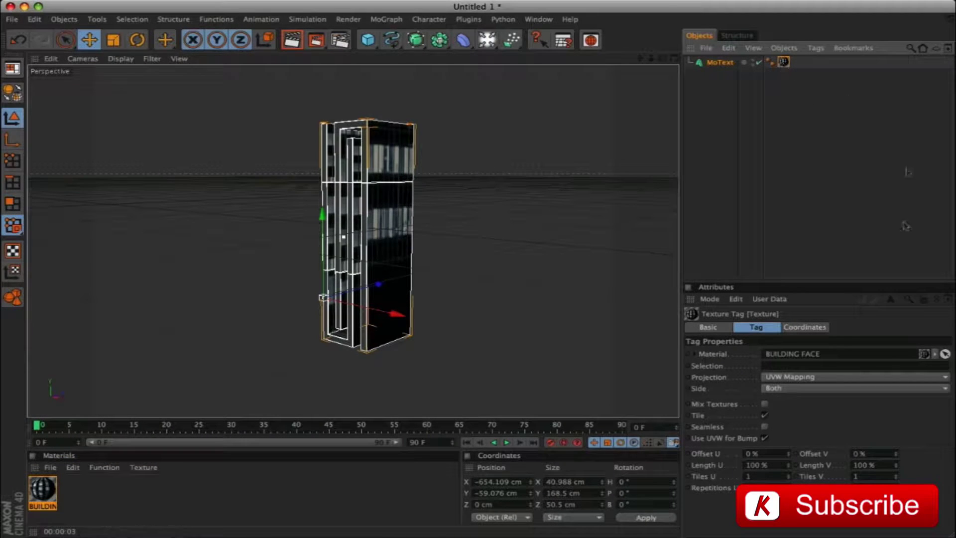
{"action": "left_click", "coordinate": [766, 464]}
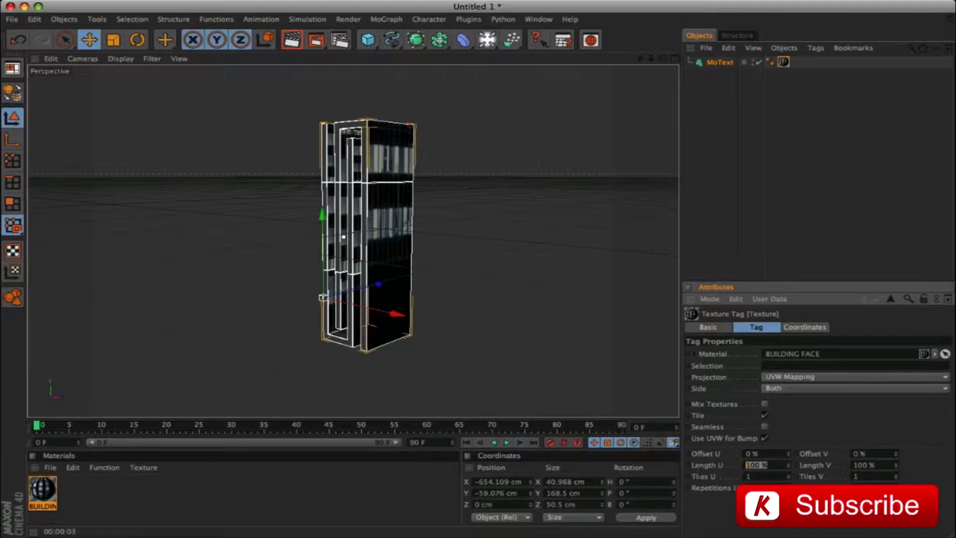
{"action": "type", "text": "15"}
{"action": "key", "text": "Tab"}
{"action": "type", "text": "-1"}
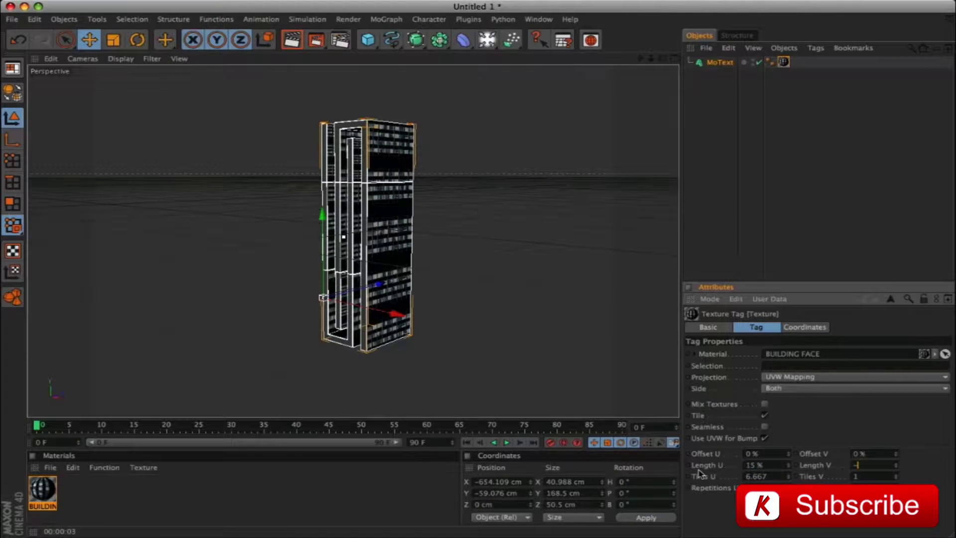
{"action": "type", "text": "00"}
{"action": "key", "text": "Return"}
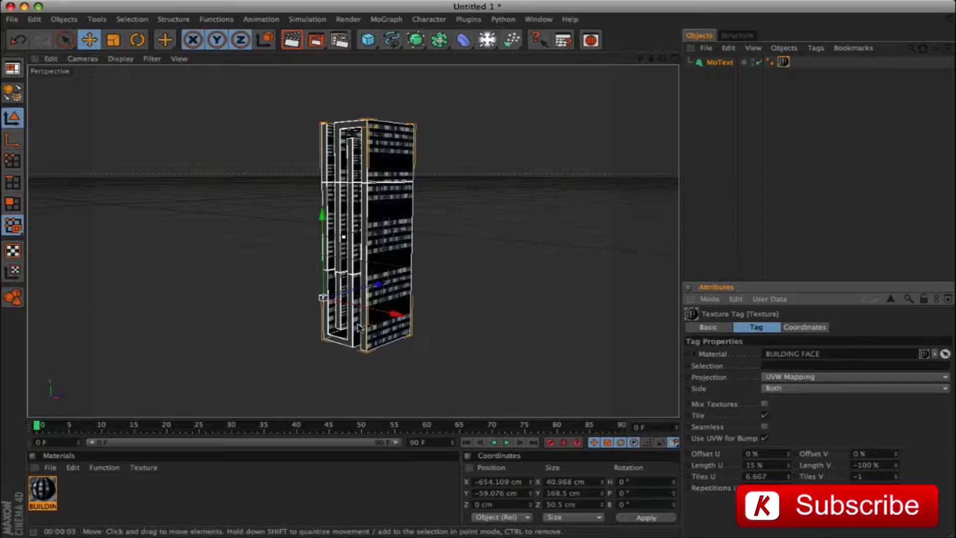
{"action": "key", "text": "ctrl+r"}
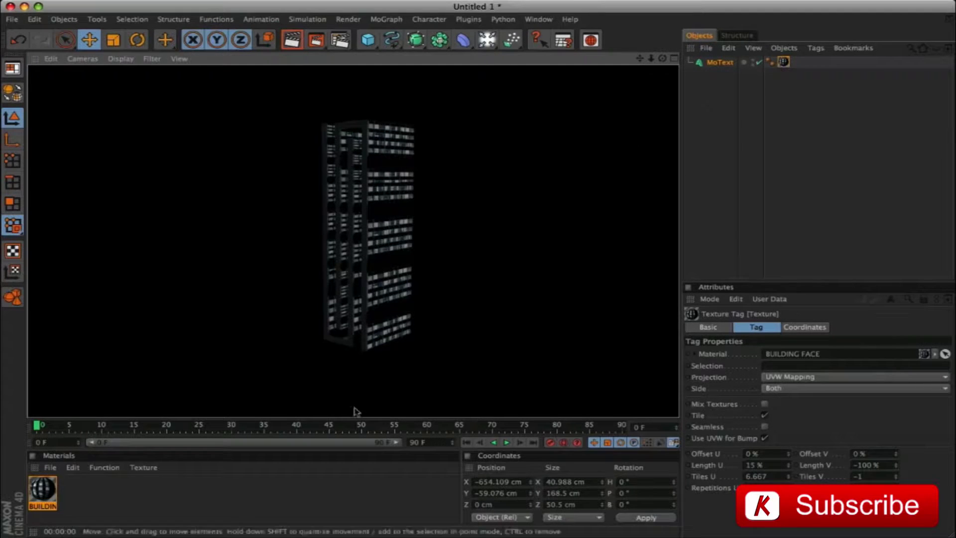
Add a Filter shader over the BUILDING FACE colour texture to darken its walls, and preview the render.
{"action": "left_click", "coordinate": [43, 489]}
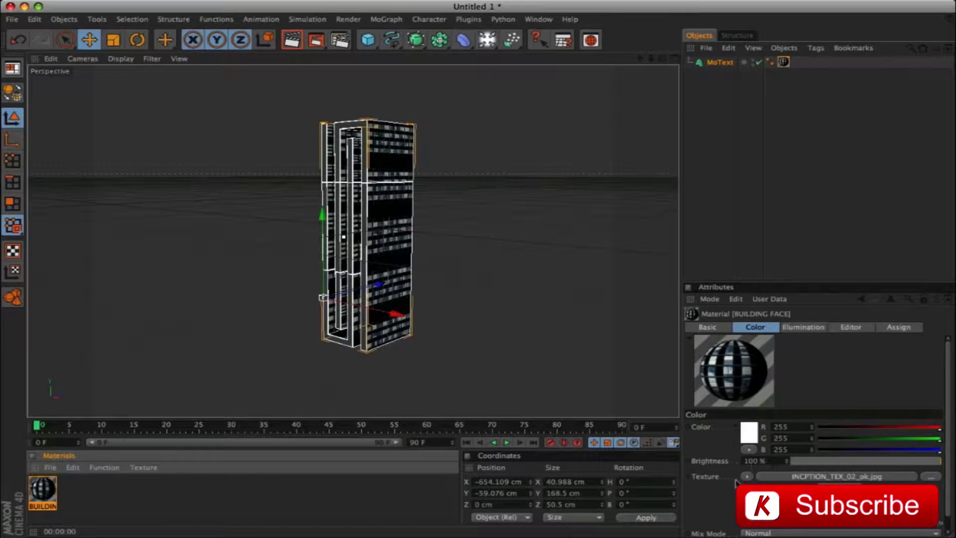
{"action": "left_click", "coordinate": [745, 477]}
{"action": "left_click", "coordinate": [754, 365]}
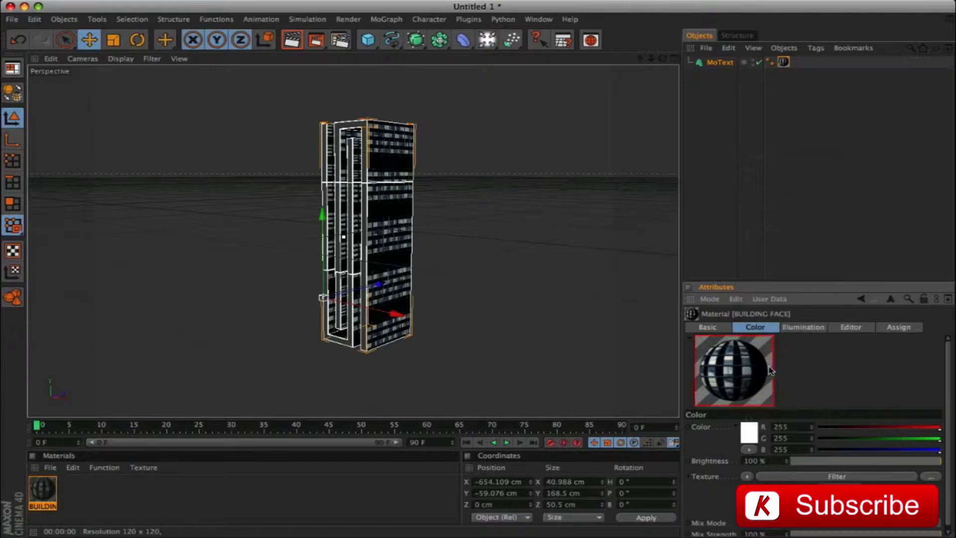
{"action": "left_click", "coordinate": [828, 476]}
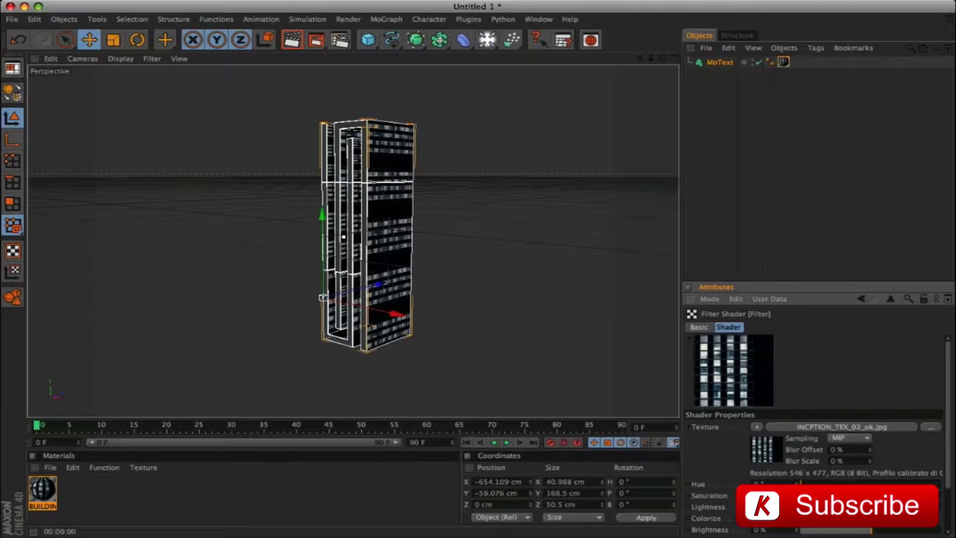
{"action": "scroll", "coordinate": [945, 399], "scroll_direction": "down", "scroll_amount": 3}
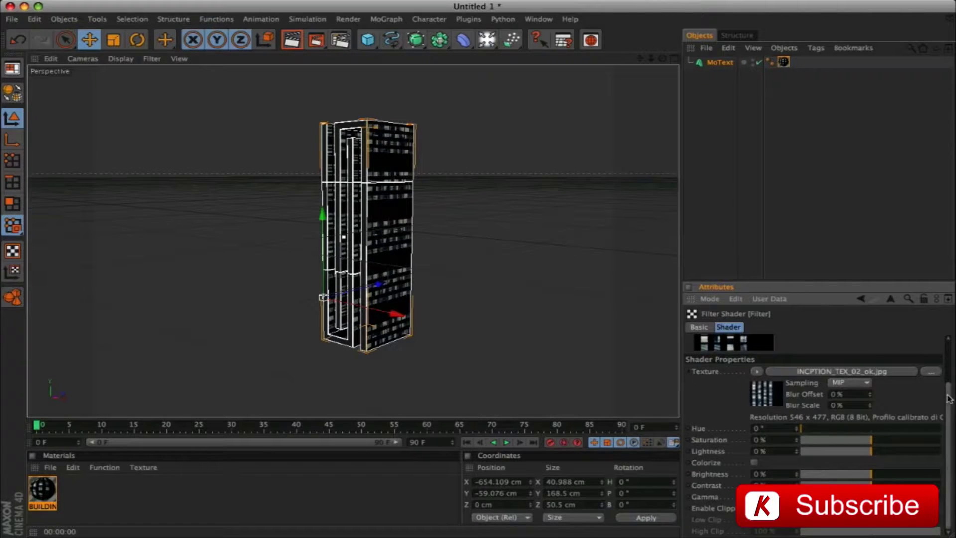
{"action": "scroll", "coordinate": [945, 393], "scroll_direction": "up", "scroll_amount": 3}
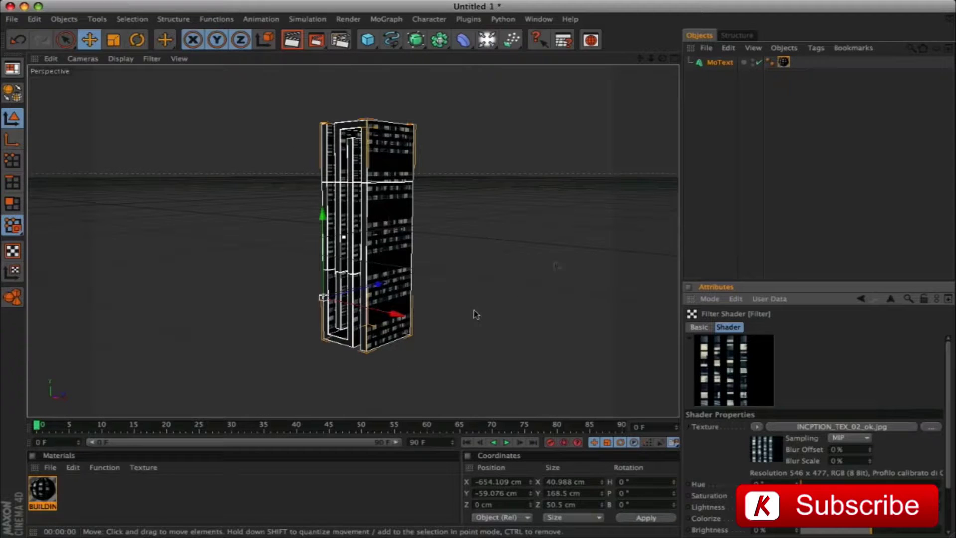
{"action": "left_click", "coordinate": [299, 490]}
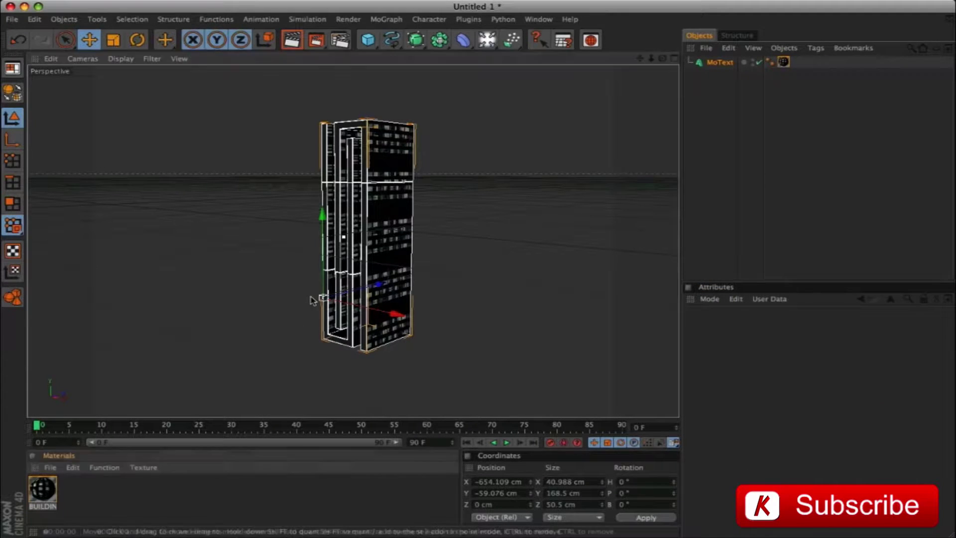
{"action": "key", "text": "super+r"}
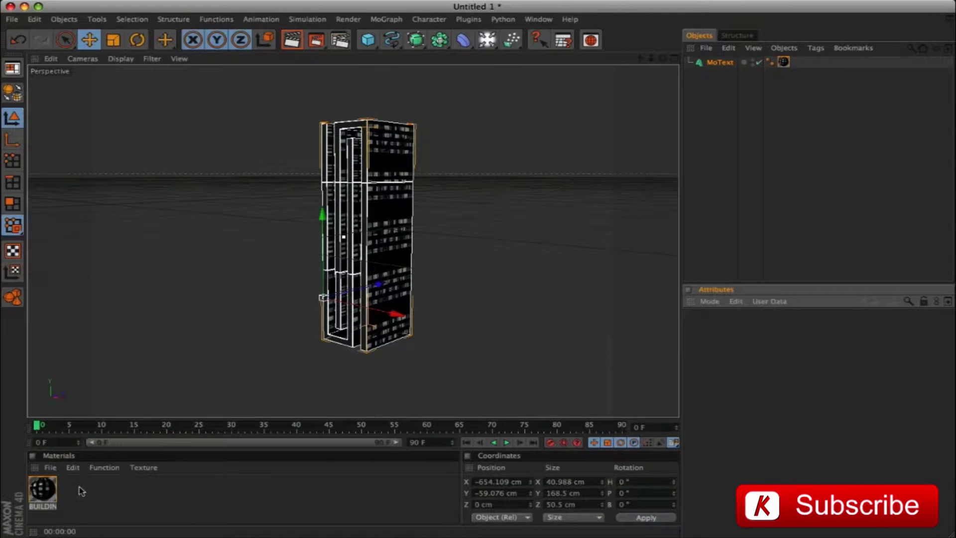
Create a second material named DARK WALL and enable its Bump and Specular Color channels.
{"action": "double_click", "coordinate": [81, 492]}
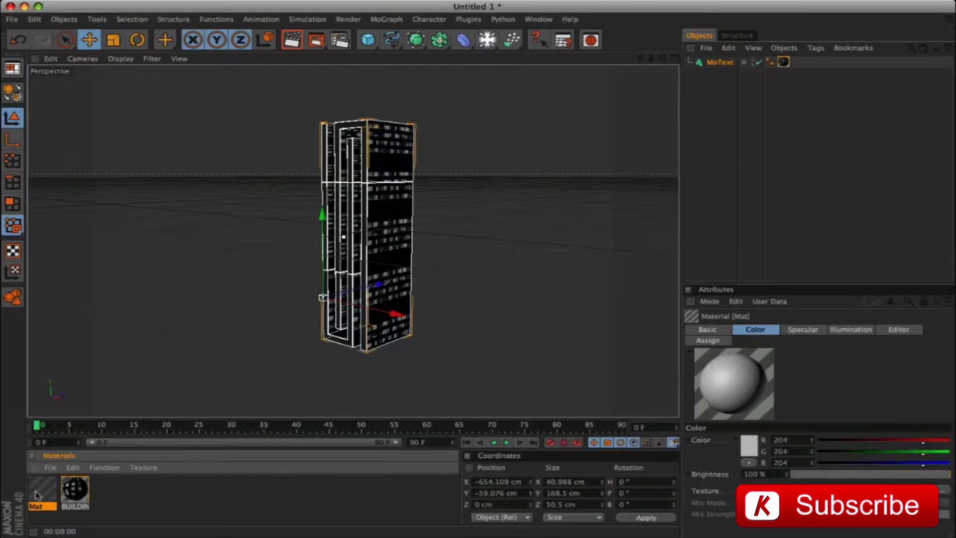
{"action": "left_click", "coordinate": [706, 330]}
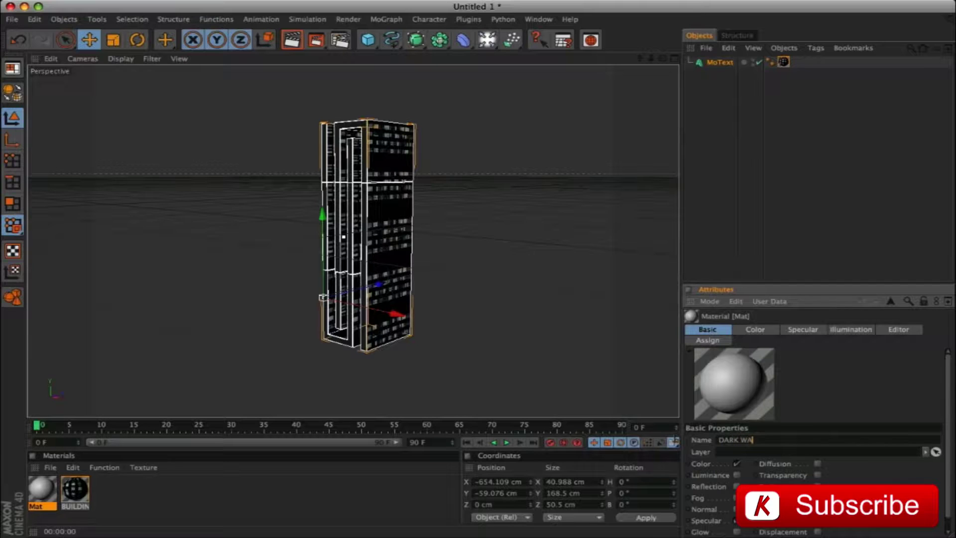
{"action": "key", "text": "Return"}
{"action": "left_click", "coordinate": [818, 520]}
{"action": "left_click", "coordinate": [817, 498]}
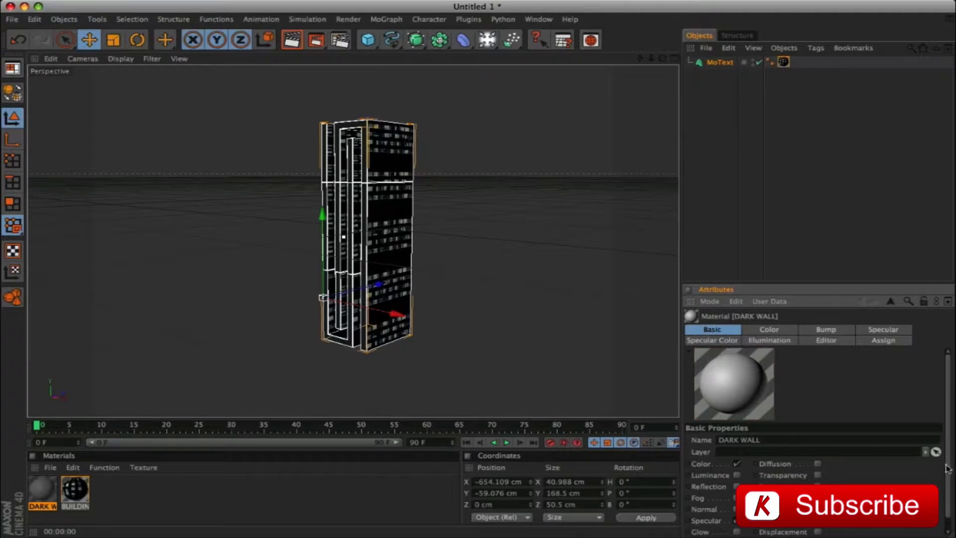
{"action": "mouse_move", "coordinate": [948, 468]}
{"action": "left_mouse_down"}
{"action": "mouse_move", "coordinate": [947, 489]}
{"action": "mouse_move", "coordinate": [948, 452]}
{"action": "left_mouse_up"}
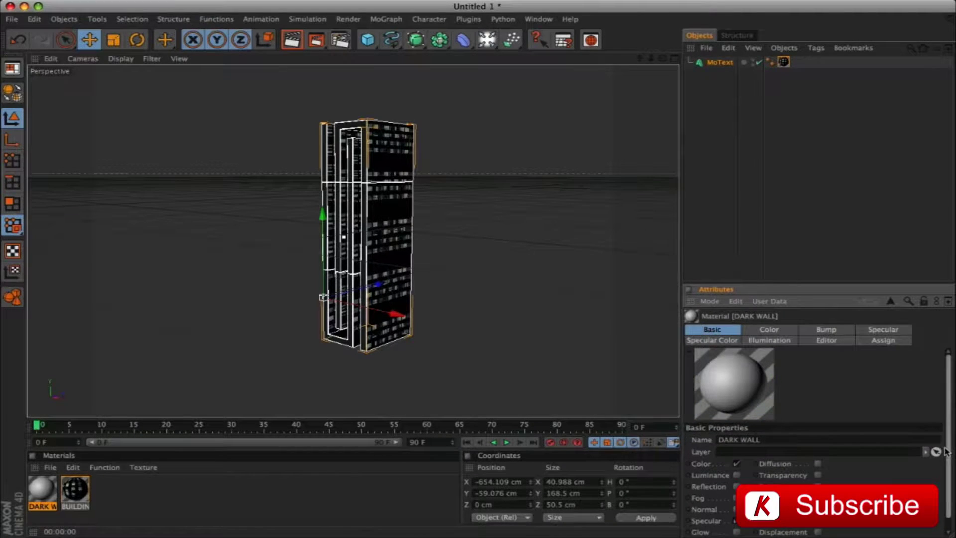
Set the DARK WALL material's colour to dark grey, RGB 64, 69, 74.
{"action": "left_click", "coordinate": [769, 329]}
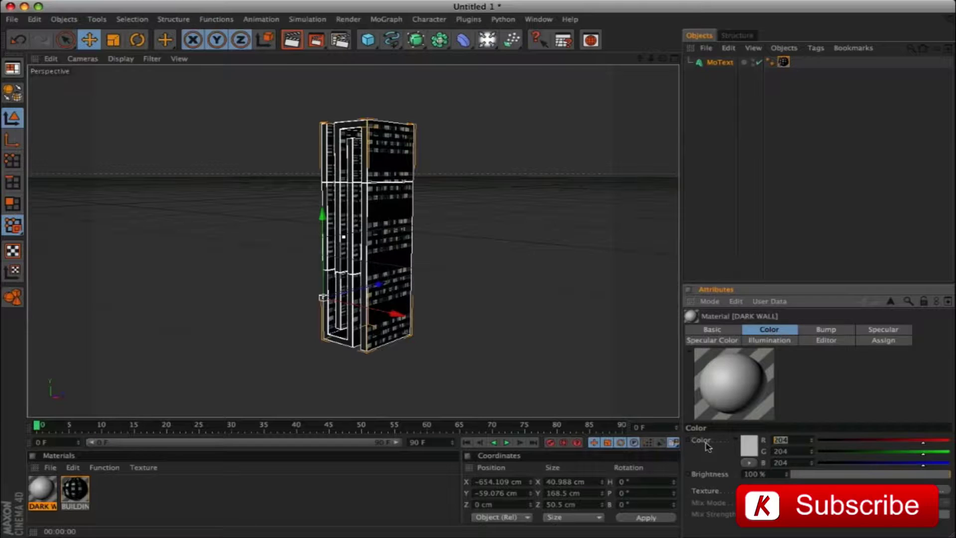
{"action": "key", "text": "Tab"}
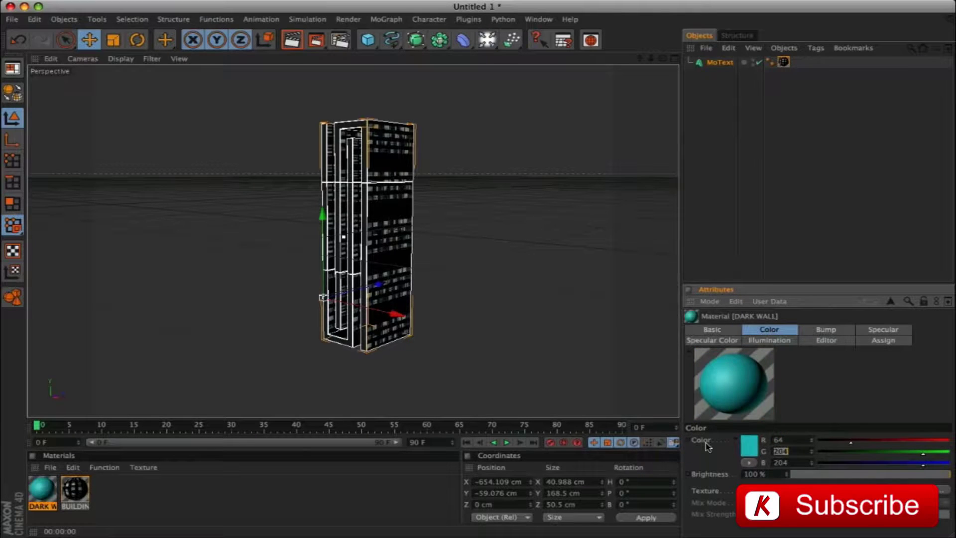
{"action": "key", "text": "Tab"}
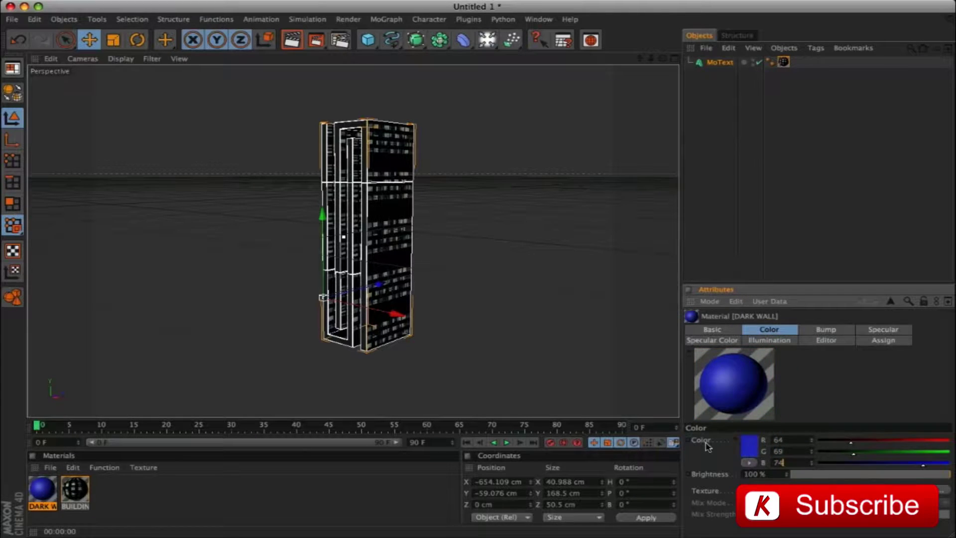
{"action": "key", "text": "Return"}
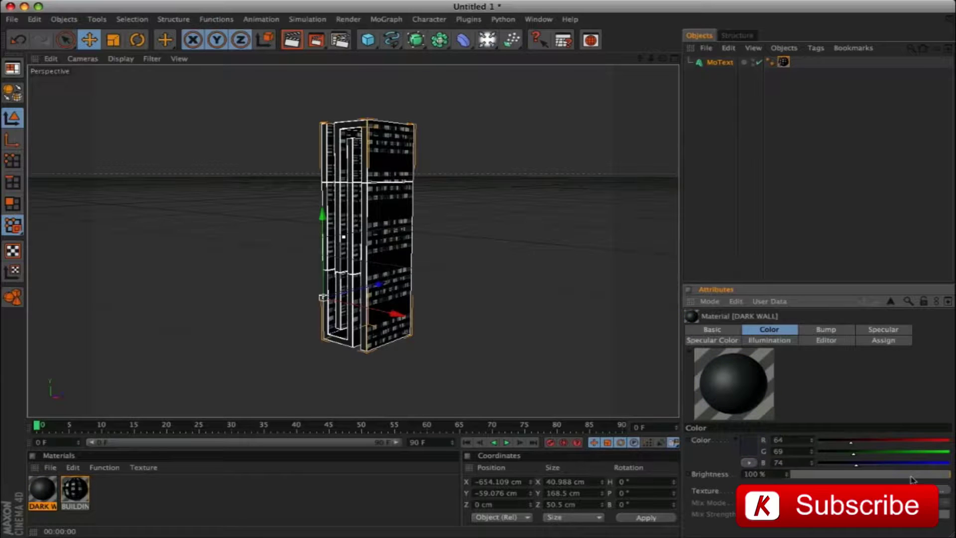
Load concrete040.psd as the texture of the DARK WALL material's Color channel.
{"action": "left_click", "coordinate": [748, 491]}
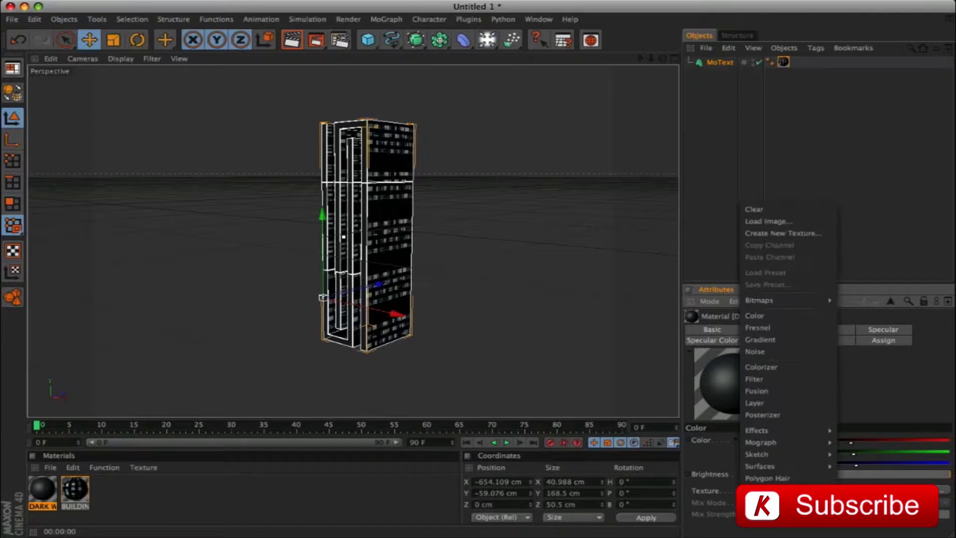
{"action": "left_click", "coordinate": [766, 222]}
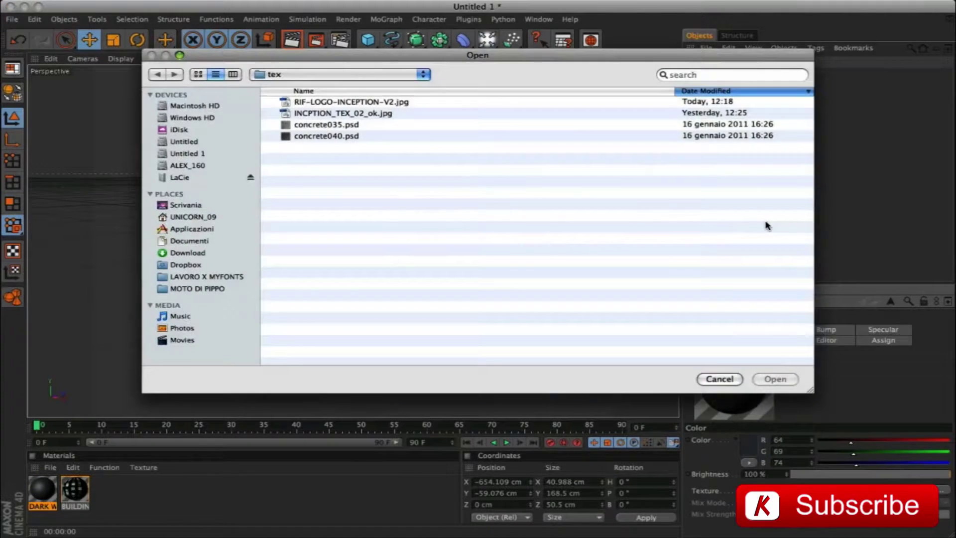
{"action": "left_click", "coordinate": [310, 138]}
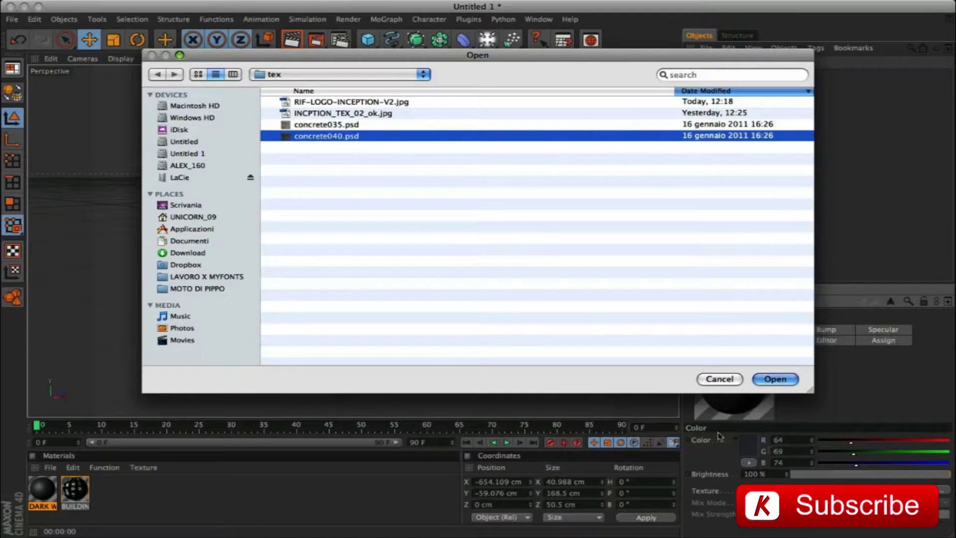
{"action": "left_click", "coordinate": [775, 378]}
{"action": "left_click", "coordinate": [576, 186]}
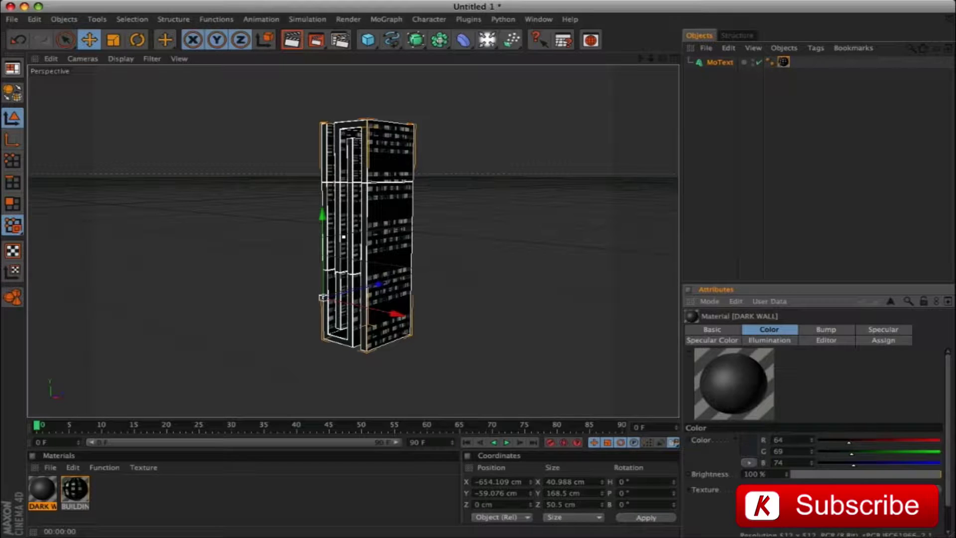
Wrap the concrete040.psd colour texture in a Filter shader with Brightness -15 %, and set the channel's Mix Mode to Add.
{"action": "left_click", "coordinate": [747, 489]}
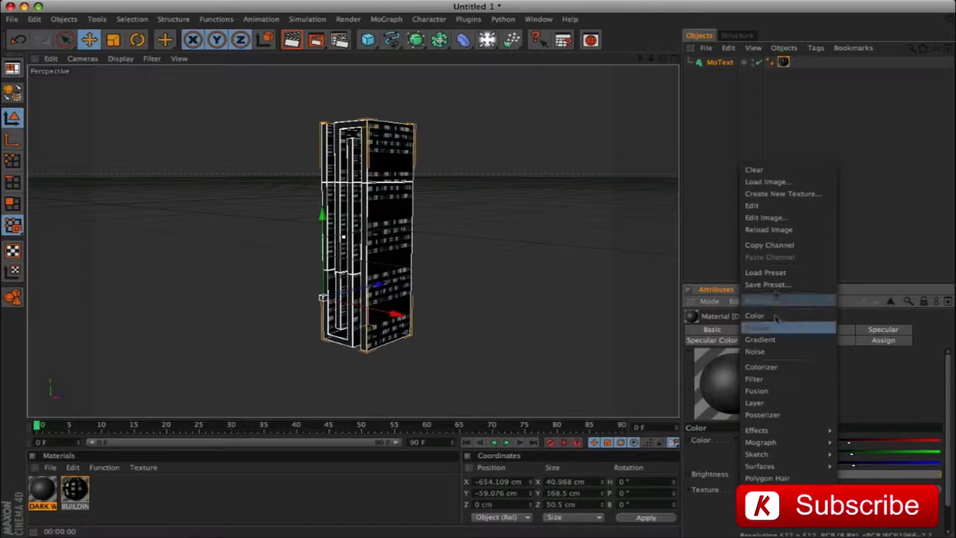
{"action": "left_click", "coordinate": [755, 379]}
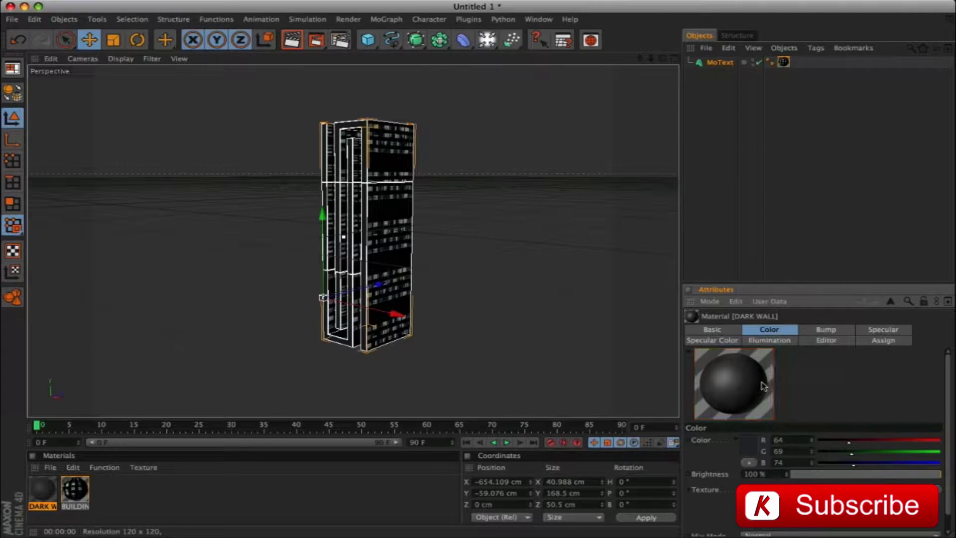
{"action": "left_click", "coordinate": [841, 489]}
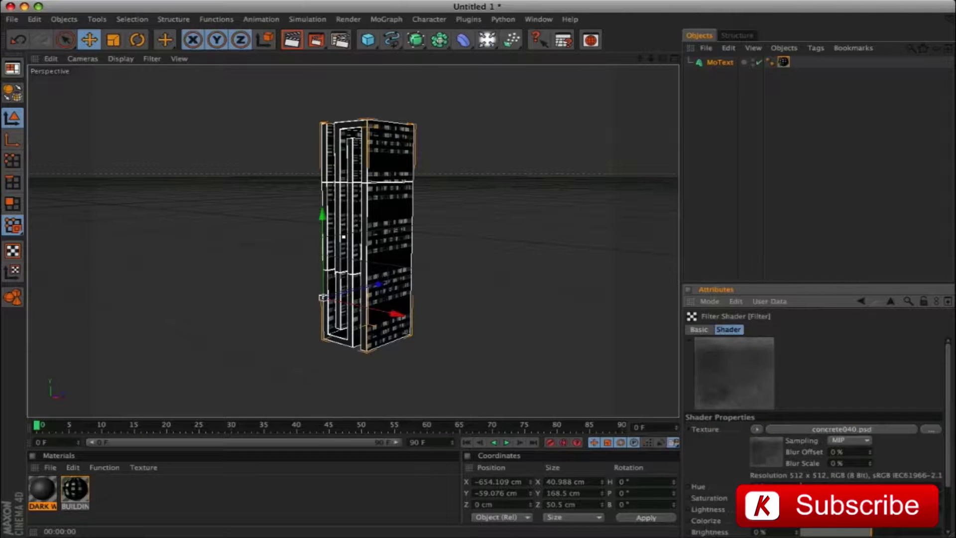
{"action": "scroll", "coordinate": [943, 423], "scroll_direction": "down", "scroll_amount": 3}
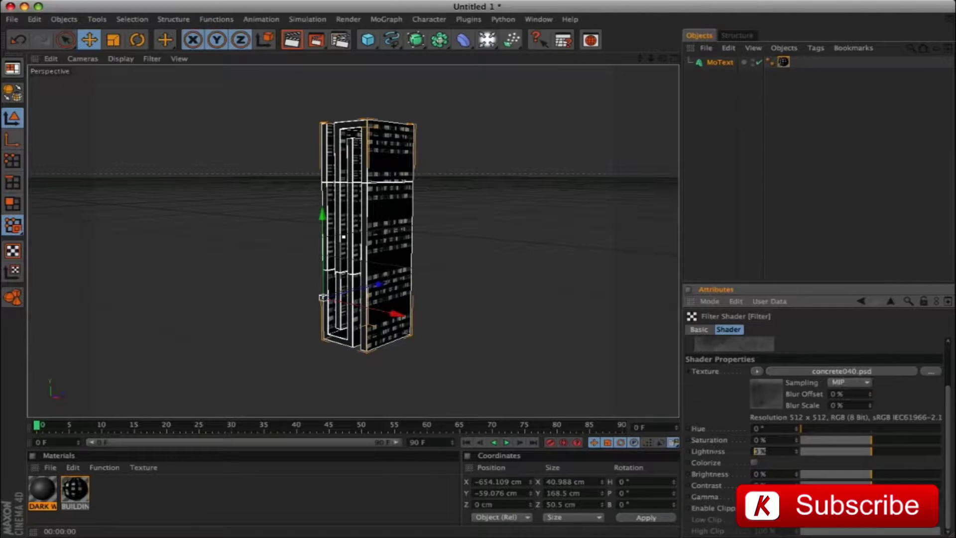
{"action": "key", "text": "Tab"}
{"action": "key", "text": "Tab"}
{"action": "key", "text": "Return"}
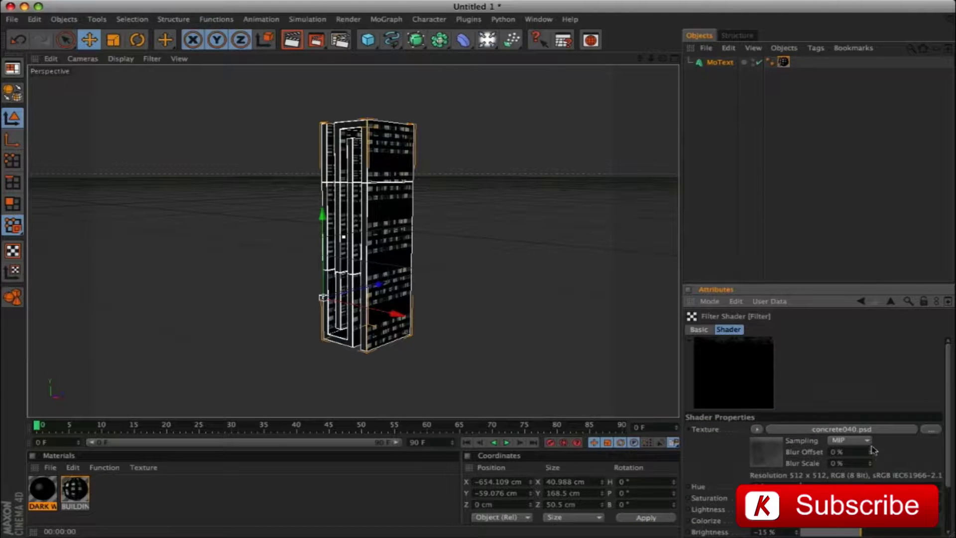
{"action": "left_click", "coordinate": [861, 301]}
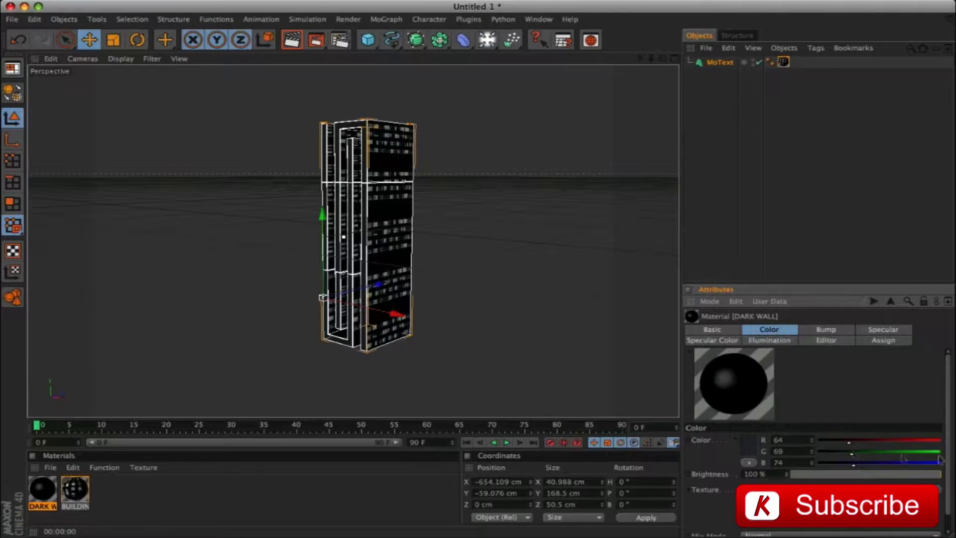
{"action": "scroll", "coordinate": [950, 438], "scroll_direction": "down", "scroll_amount": 1}
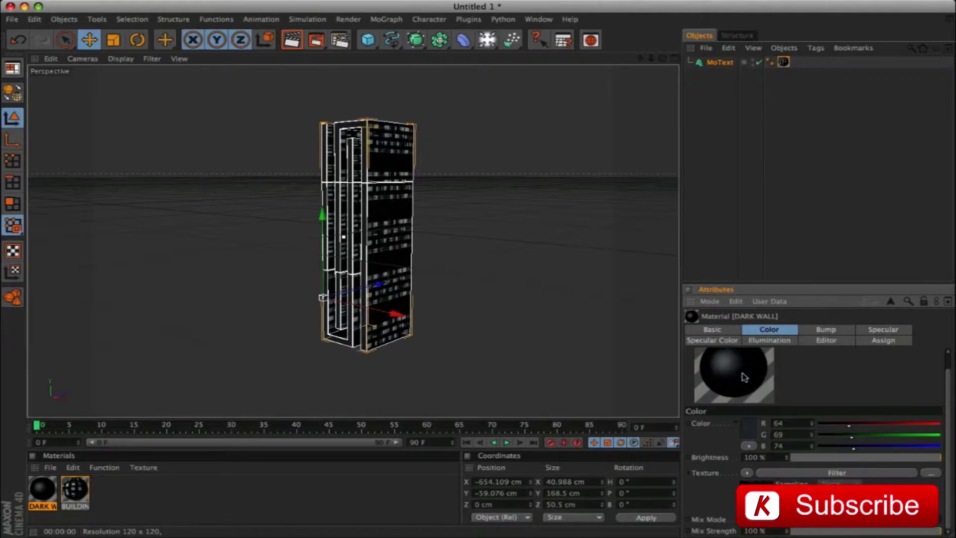
Load concrete035.psd as the DARK WALL material's Bump texture and set the bump Strength to 25 %.
{"action": "left_click", "coordinate": [830, 330]}
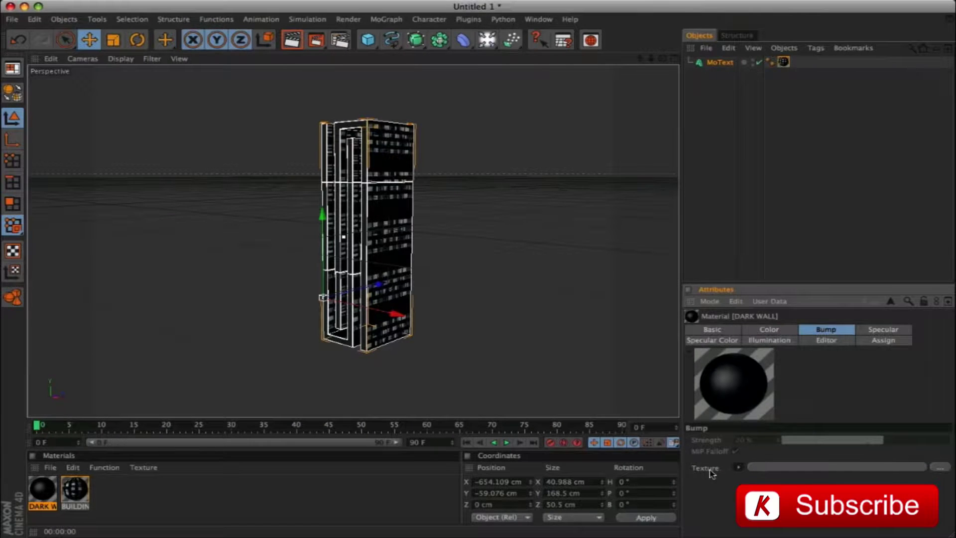
{"action": "left_click", "coordinate": [939, 467]}
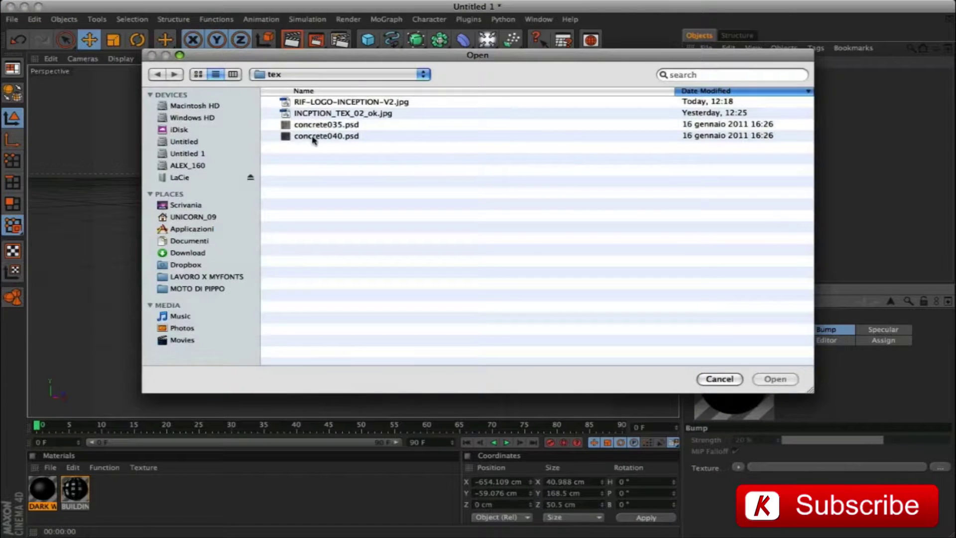
{"action": "left_click", "coordinate": [331, 125]}
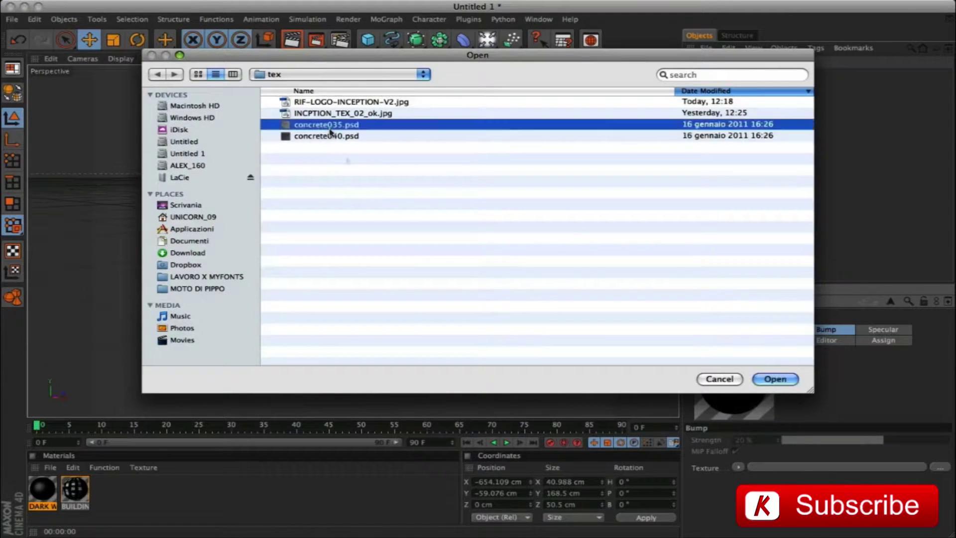
{"action": "left_click", "coordinate": [781, 382]}
{"action": "left_click", "coordinate": [578, 185]}
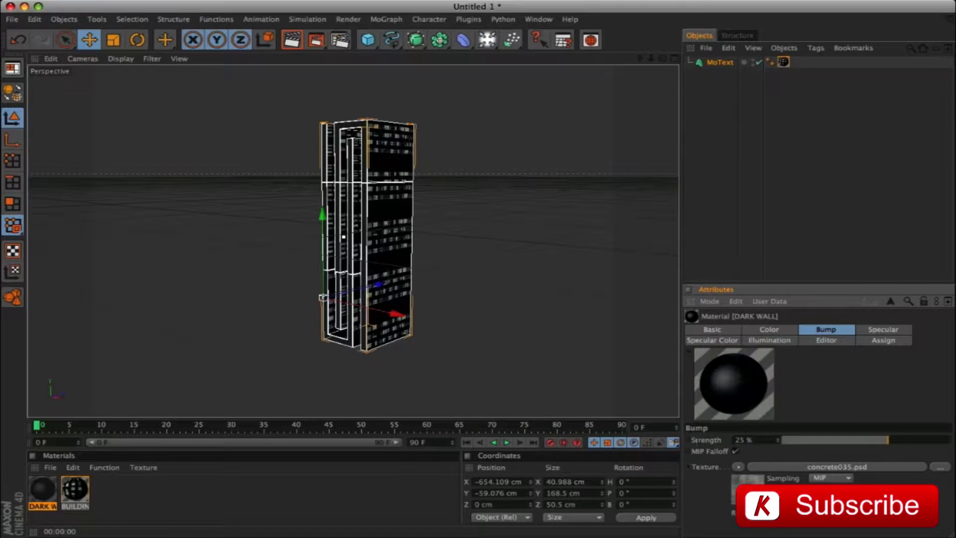
Wrap the bump texture in a Layer shader and add a Brightness / Contrast / Gamma effect with Contrast 33 %.
{"action": "left_click", "coordinate": [738, 468]}
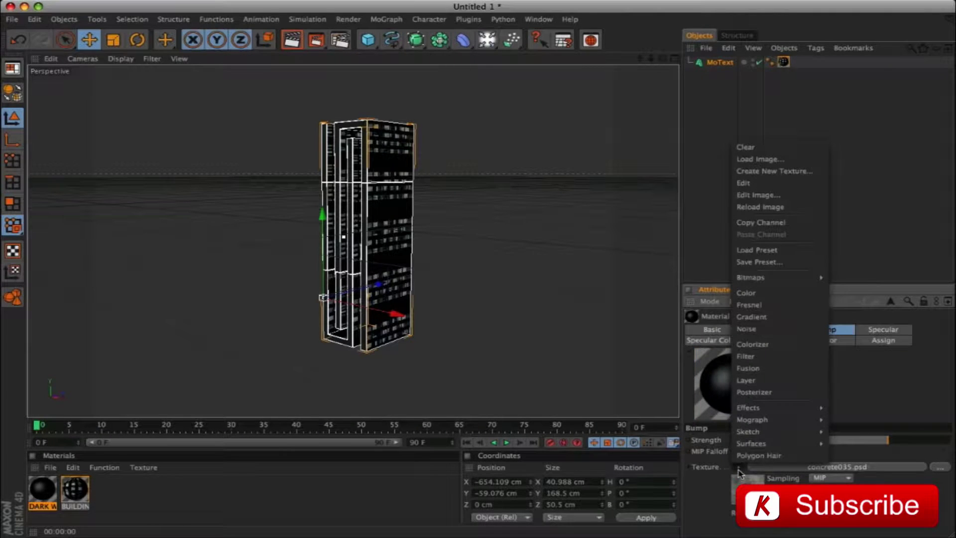
{"action": "left_click", "coordinate": [754, 390]}
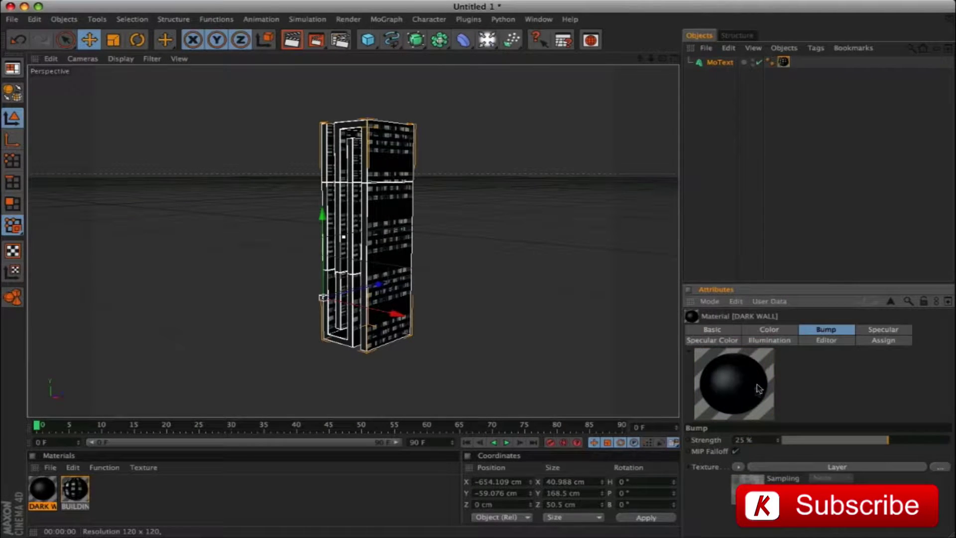
{"action": "left_click", "coordinate": [848, 468]}
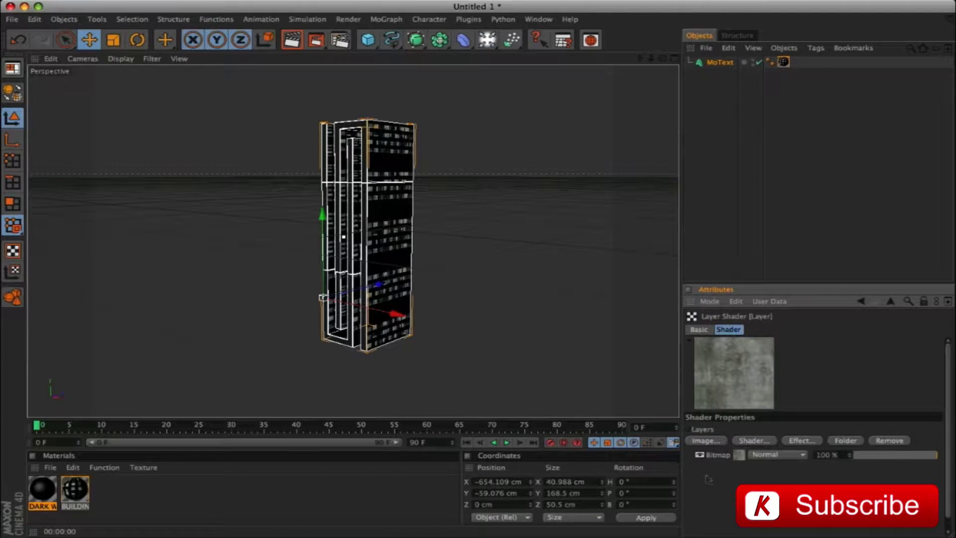
{"action": "left_click", "coordinate": [795, 439]}
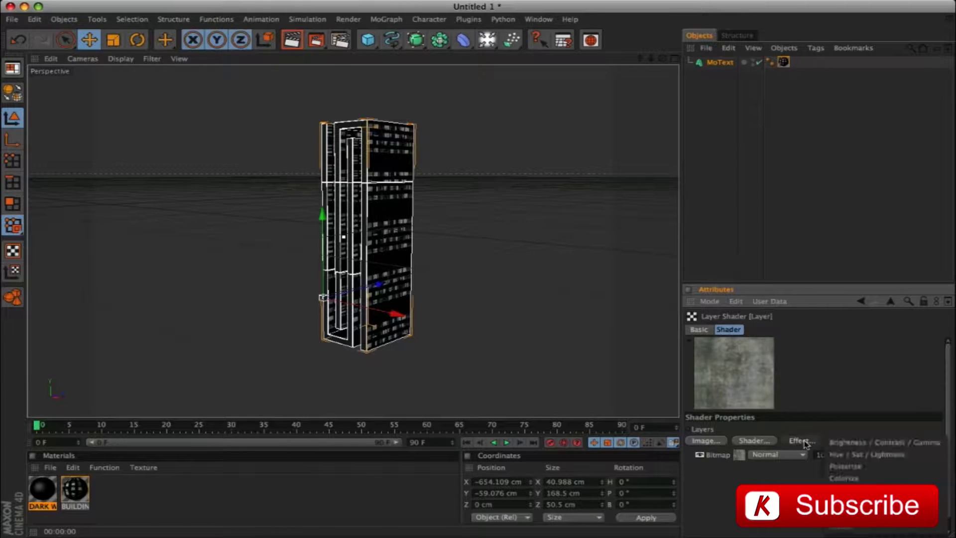
{"action": "left_click", "coordinate": [829, 442]}
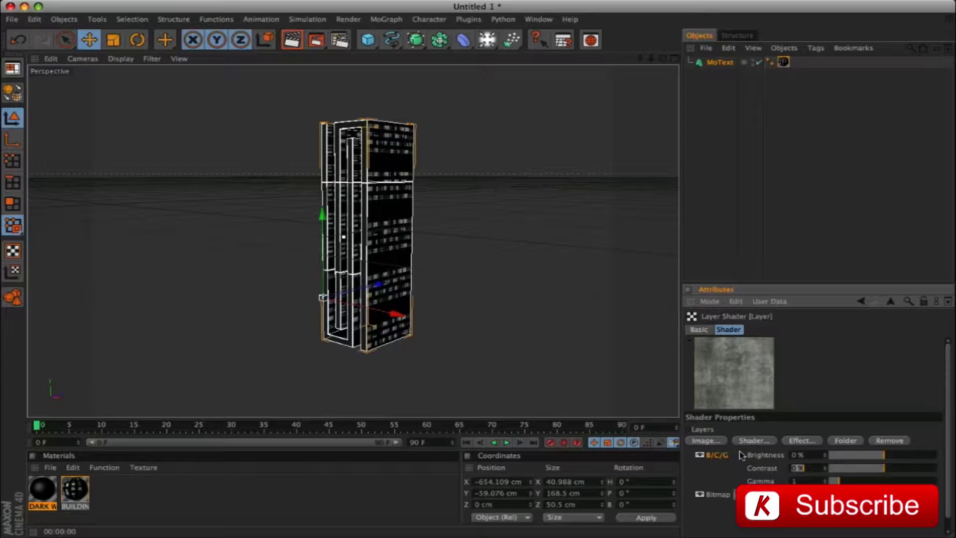
{"action": "type", "text": "33"}
{"action": "key", "text": "Return"}
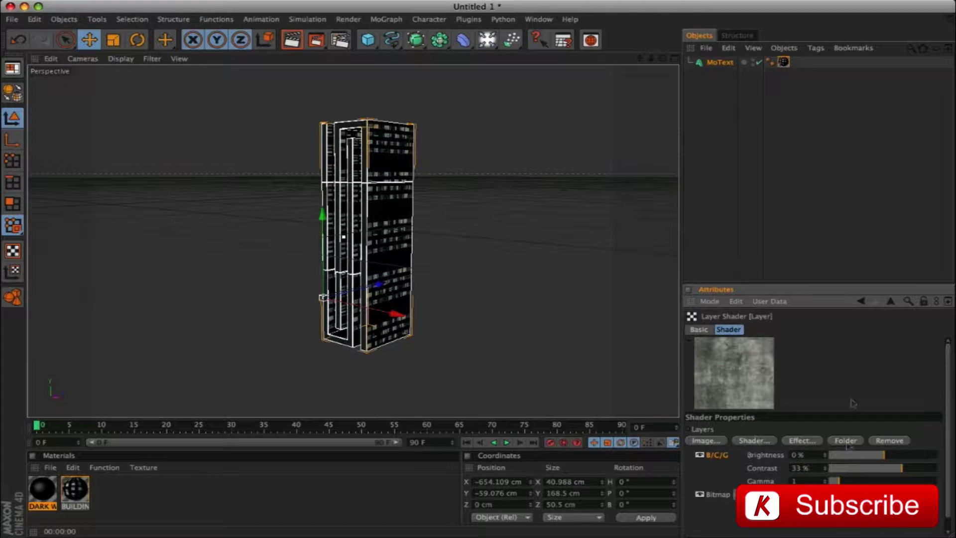
{"action": "left_click", "coordinate": [860, 300]}
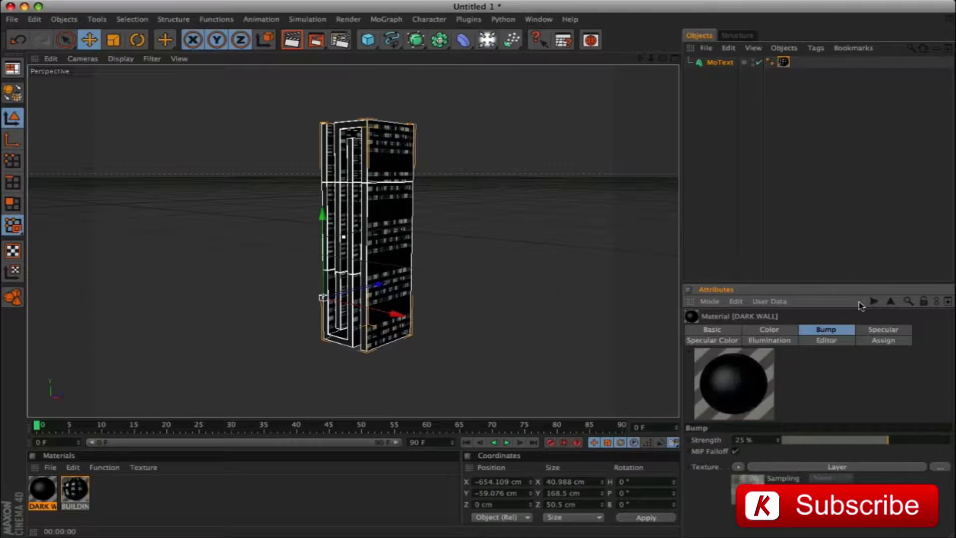
Narrow the DARK WALL material's specular highlight and load concrete035.psd as its Specular Color texture.
{"action": "left_click", "coordinate": [877, 330]}
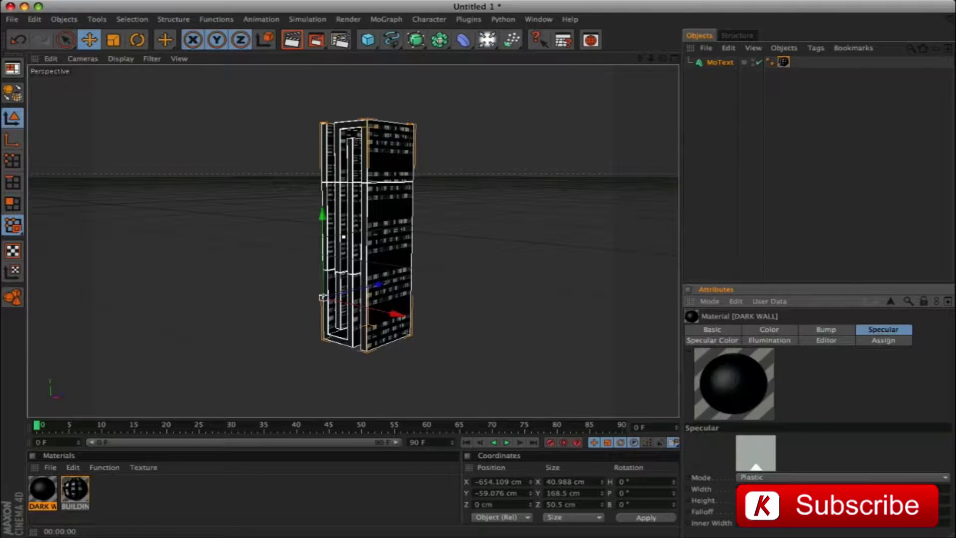
{"action": "key", "text": "Return"}
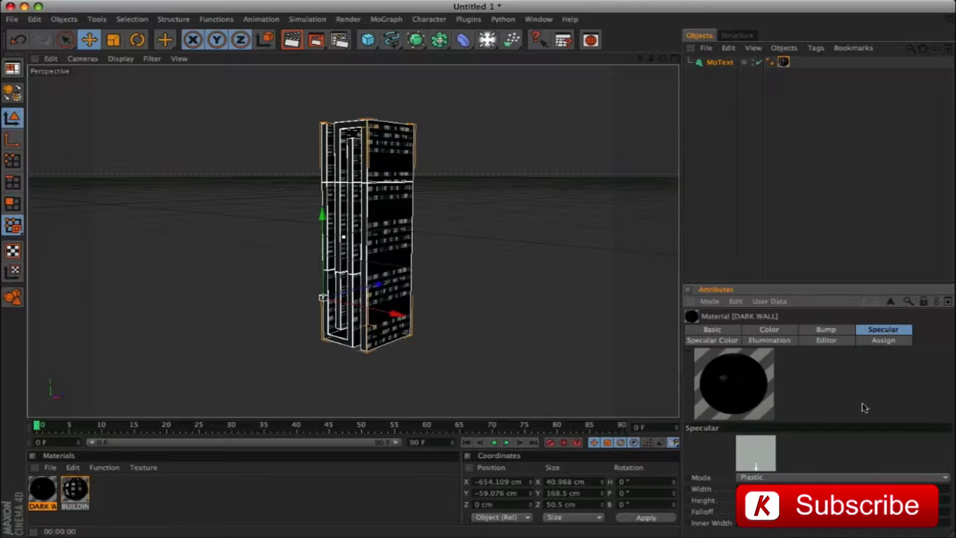
{"action": "left_click", "coordinate": [728, 341]}
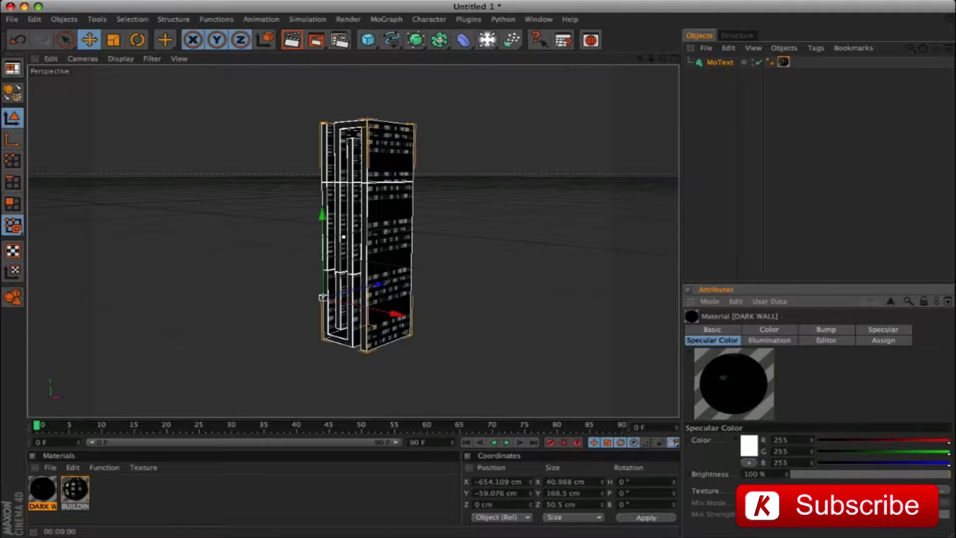
{"action": "left_click", "coordinate": [943, 490]}
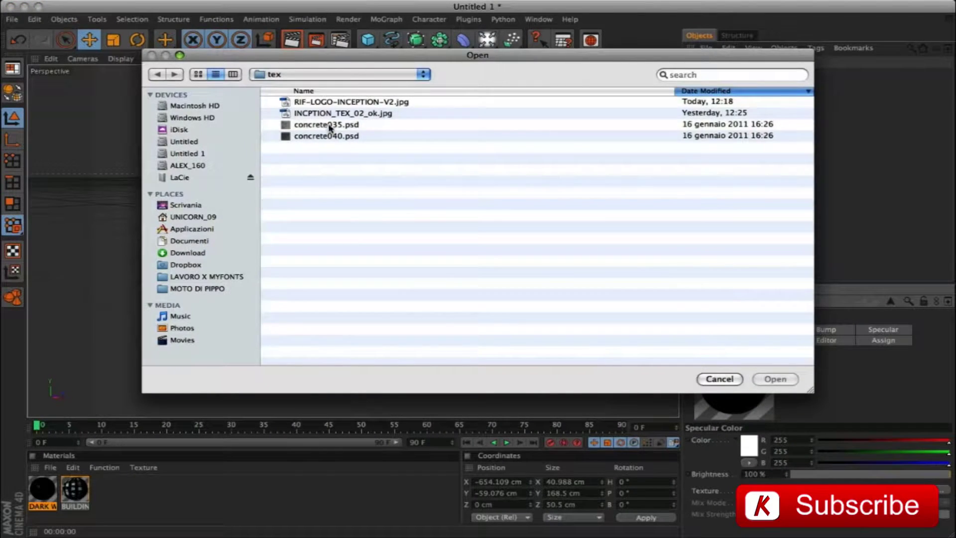
{"action": "double_click", "coordinate": [329, 127]}
{"action": "left_click", "coordinate": [575, 187]}
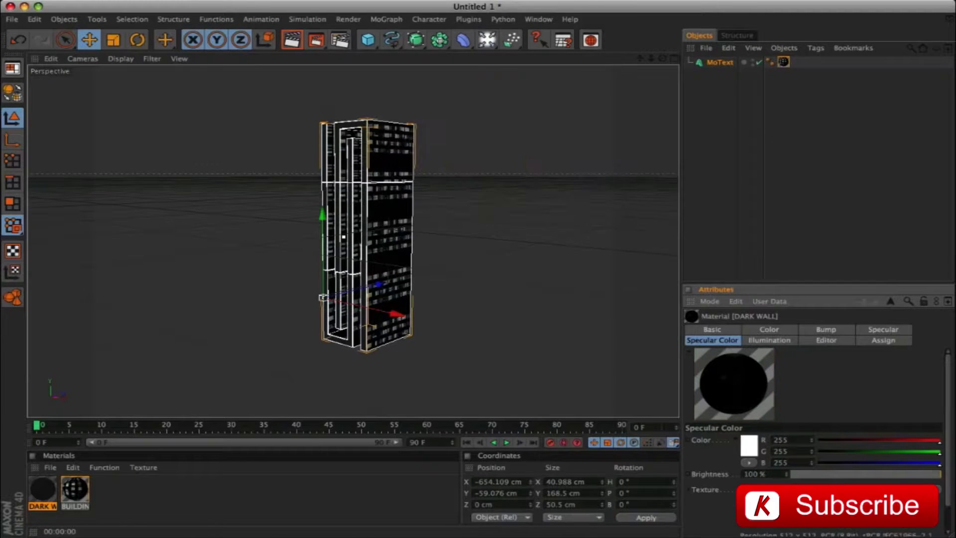
Set the DARK WALL material's Specular Color brightness to 50 %.
{"action": "left_click", "coordinate": [770, 472]}
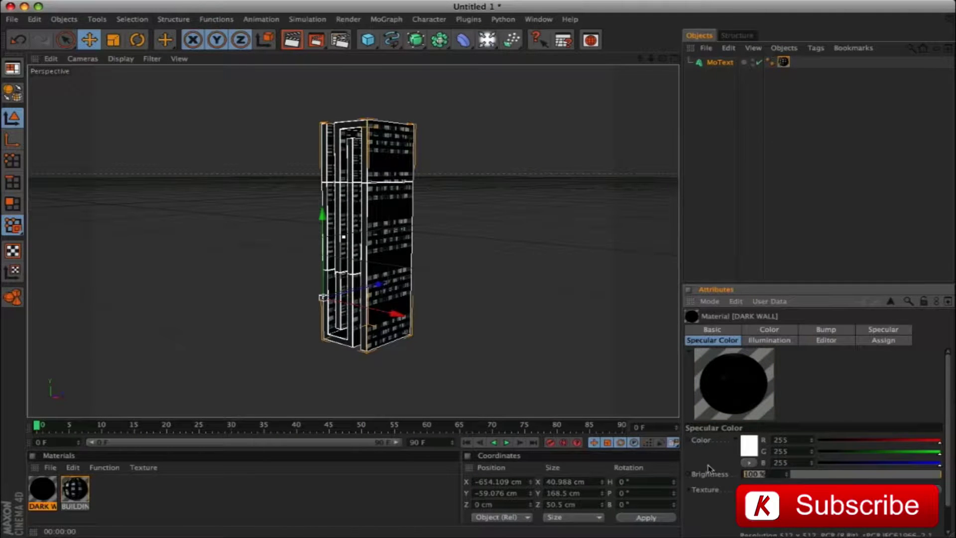
{"action": "type", "text": "55"}
{"action": "key", "text": "Return"}
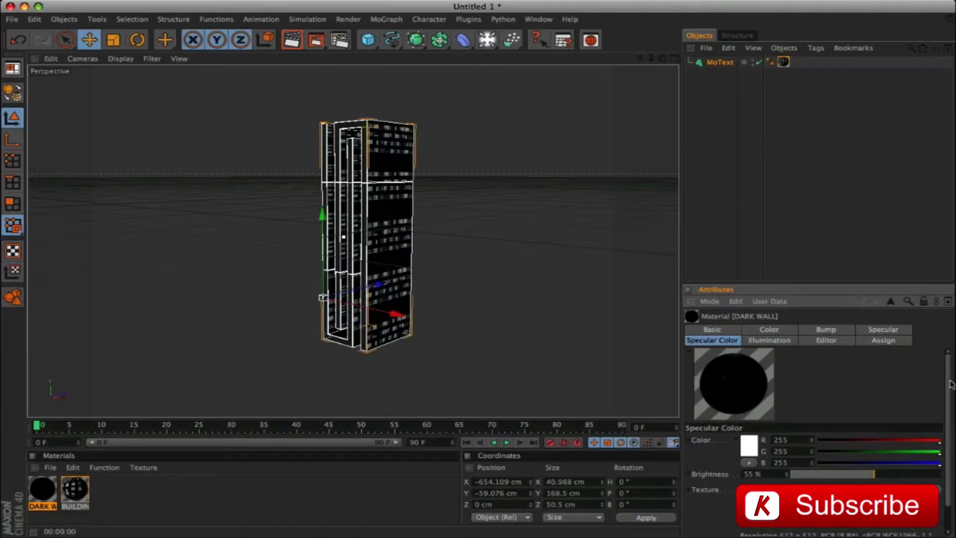
{"action": "scroll", "coordinate": [948, 383], "scroll_direction": "down", "scroll_amount": 2}
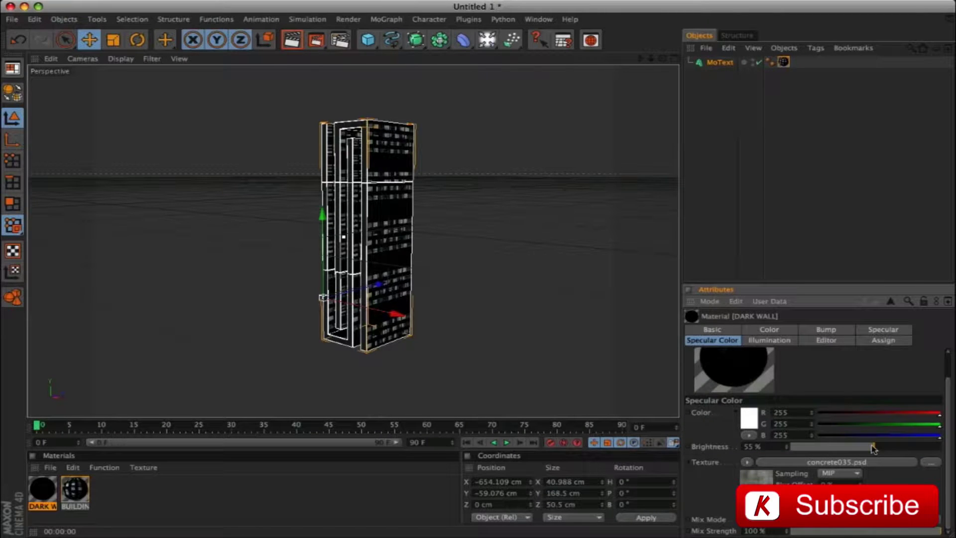
{"action": "left_click_drag", "start_coordinate": [945, 433], "coordinate": [945, 408]}
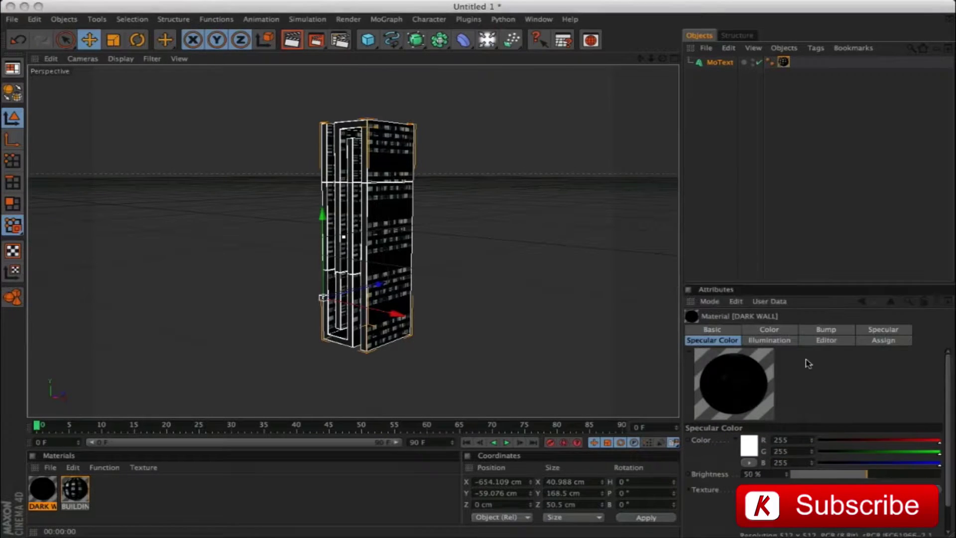
Adjust the Mix Strength of the DARK WALL colour texture and open the material preview in its own window.
{"action": "left_click", "coordinate": [769, 329]}
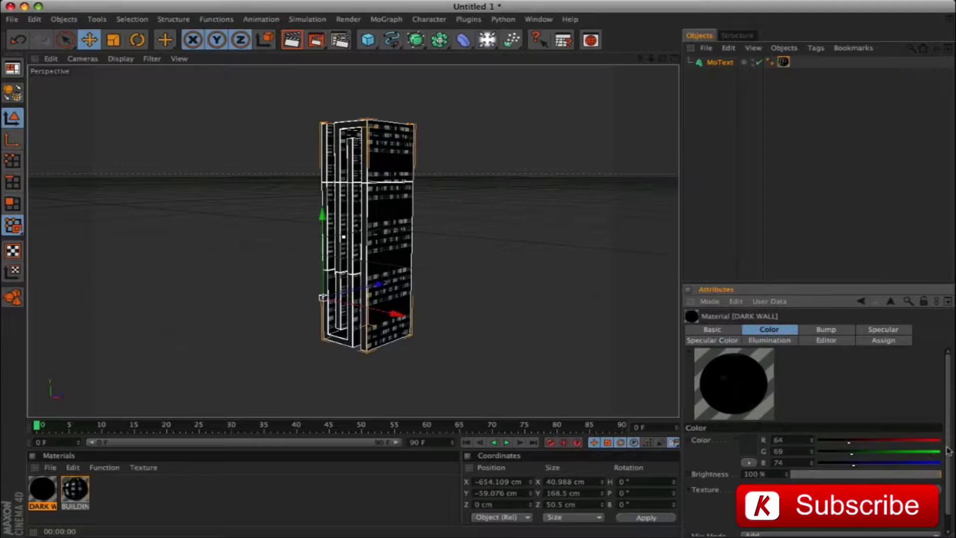
{"action": "scroll", "coordinate": [947, 450], "scroll_direction": "down", "scroll_amount": 2}
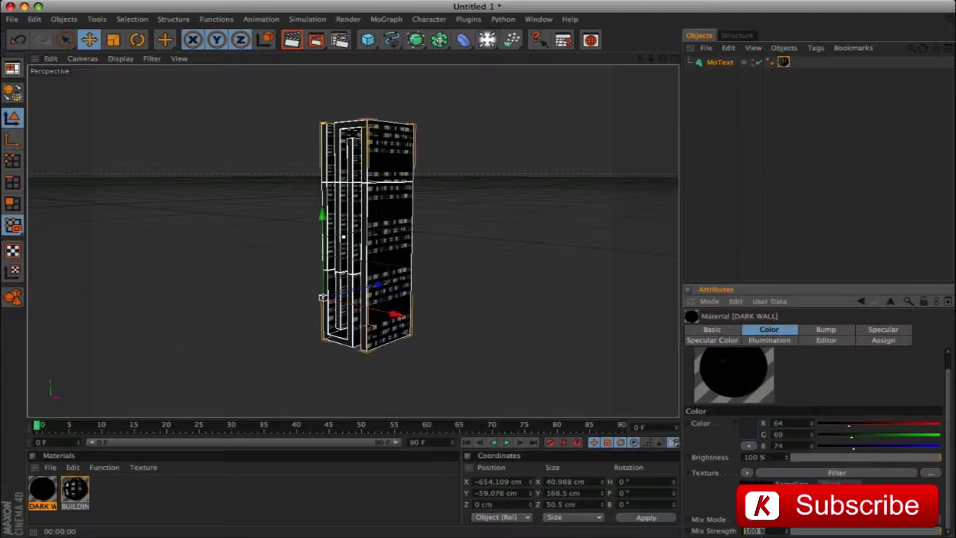
{"action": "scroll", "coordinate": [716, 378], "scroll_direction": "up", "scroll_amount": 2}
{"action": "right_click", "coordinate": [711, 366]}
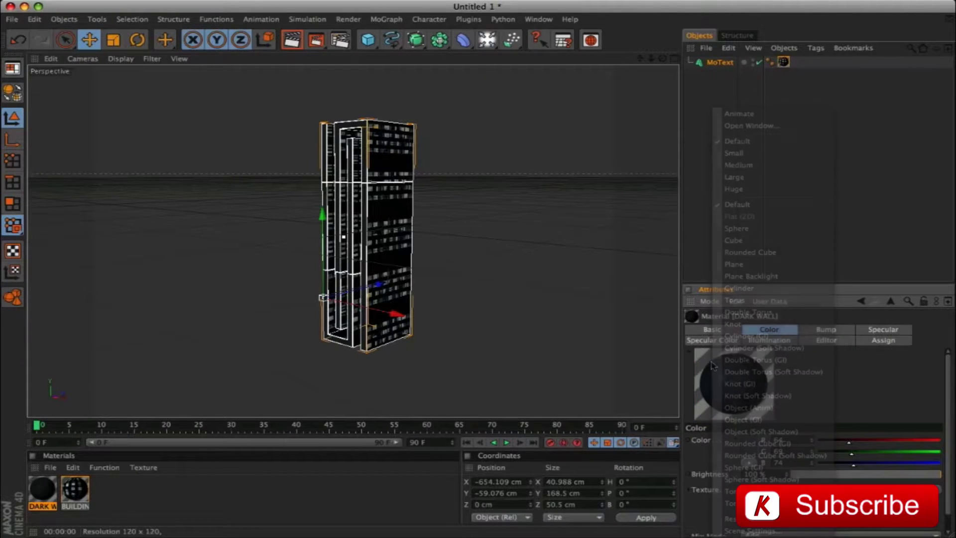
{"action": "left_click", "coordinate": [752, 125]}
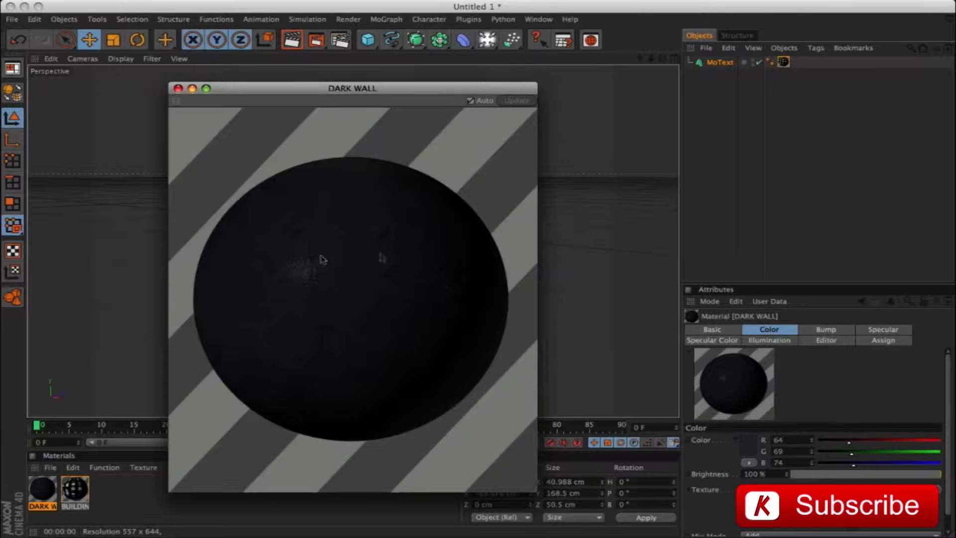
Close the DARK WALL preview, apply the material to the MoText letter and restrict it to selection C1.
{"action": "left_click_drag", "start_coordinate": [474, 91], "coordinate": [664, 92]}
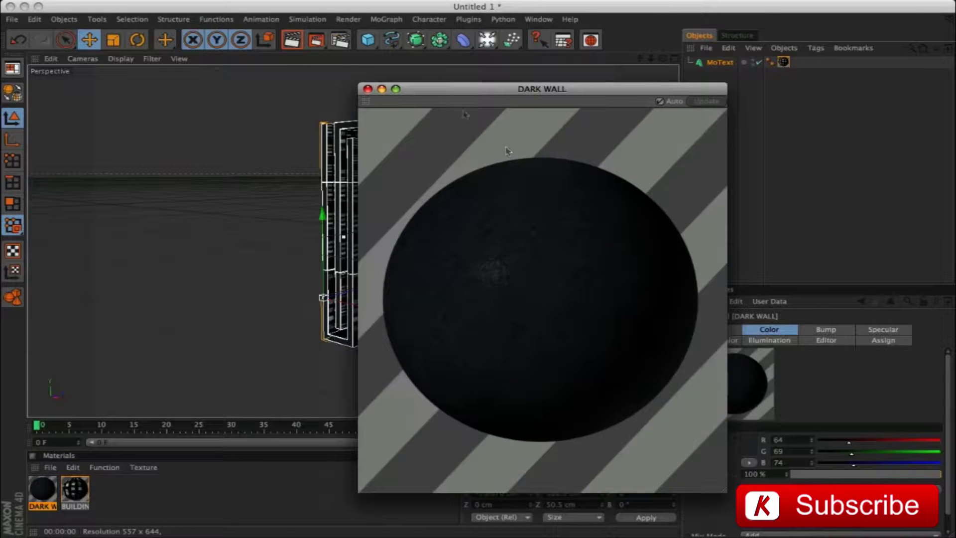
{"action": "left_click", "coordinate": [367, 88]}
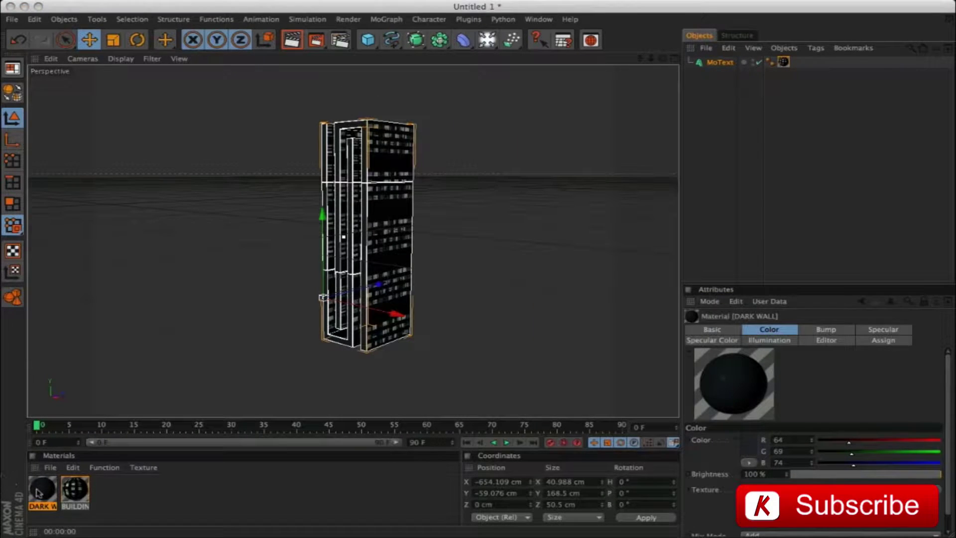
{"action": "left_click_drag", "start_coordinate": [38, 492], "coordinate": [722, 63]}
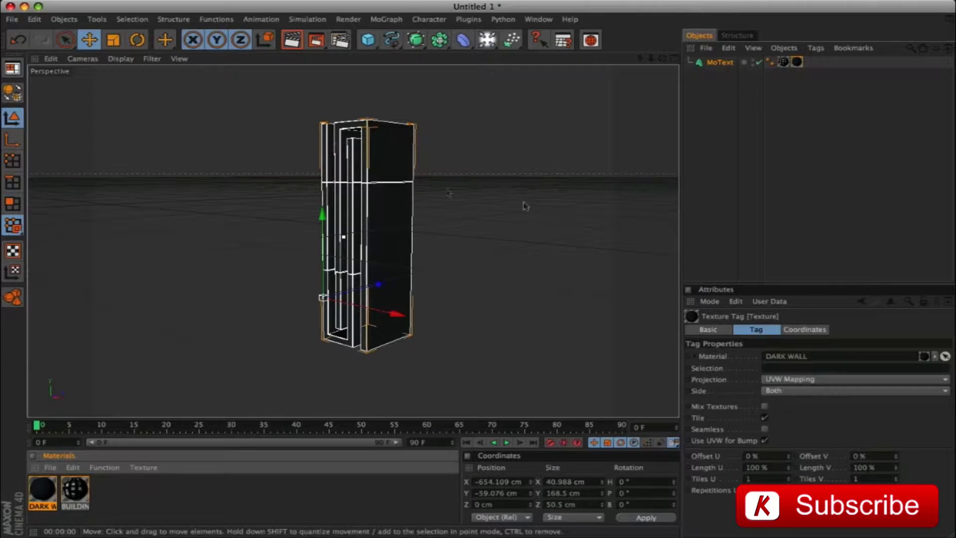
{"action": "left_click", "coordinate": [784, 368]}
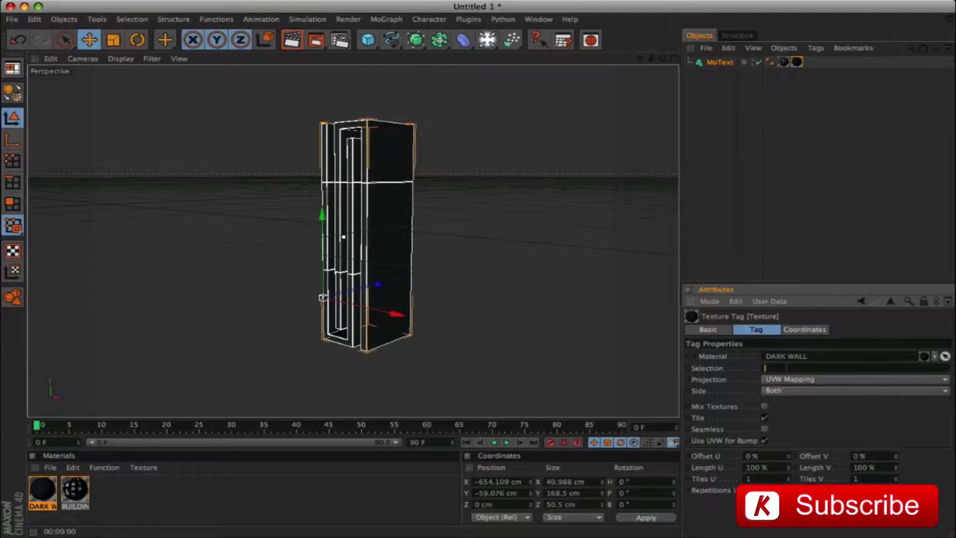
{"action": "type", "text": "C1"}
{"action": "key", "text": "Return"}
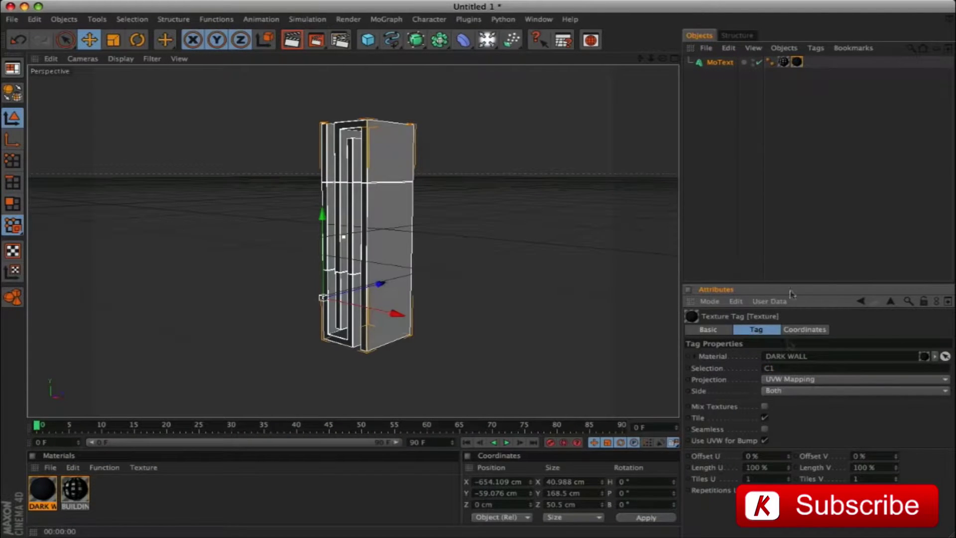
Render a closer perspective view of the MoText letter to check its cap material.
{"action": "left_click", "coordinate": [725, 129]}
{"action": "left_click", "coordinate": [719, 62]}
{"action": "left_click_drag", "start_coordinate": [662, 58], "coordinate": [685, 59]}
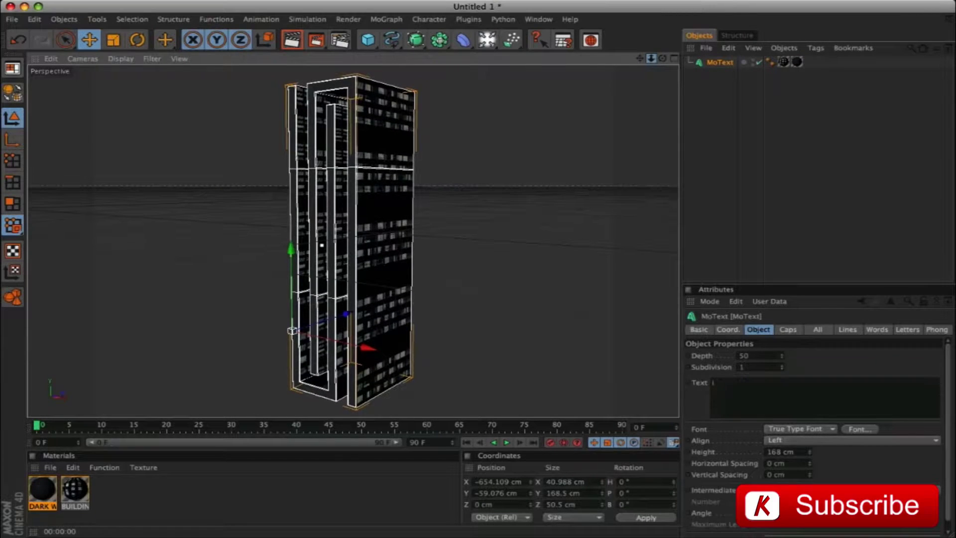
{"action": "key", "text": "super+r"}
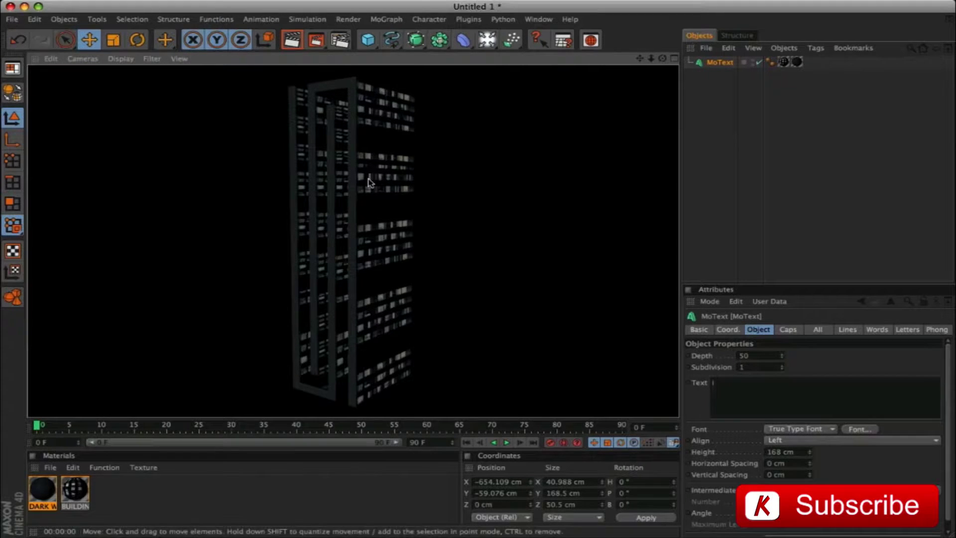
Apply DARK WALL to the MoText letter a second time and restrict that texture tag to selection C2.
{"action": "left_click_drag", "start_coordinate": [49, 491], "coordinate": [723, 63]}
{"action": "left_click", "coordinate": [766, 368]}
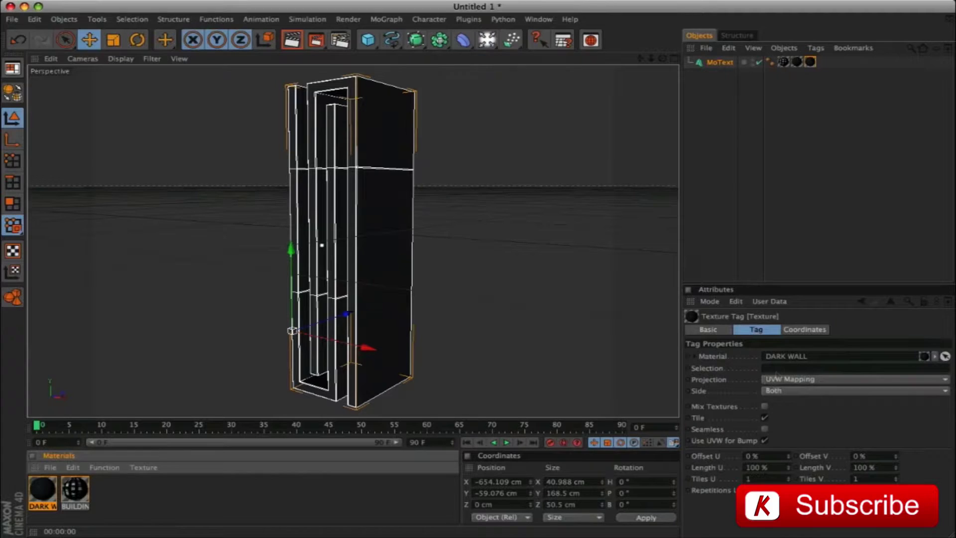
{"action": "type", "text": "C2"}
{"action": "key", "text": "Return"}
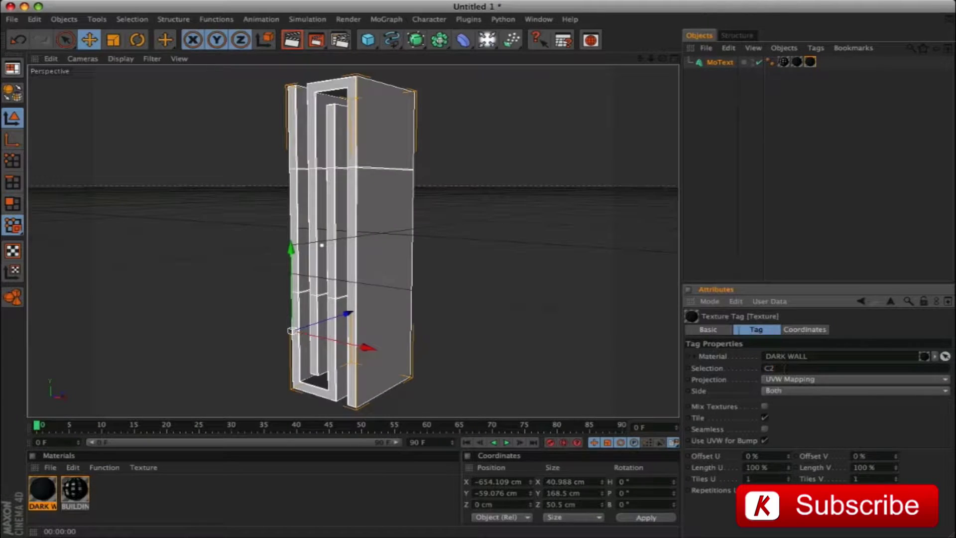
{"action": "left_click", "coordinate": [699, 123]}
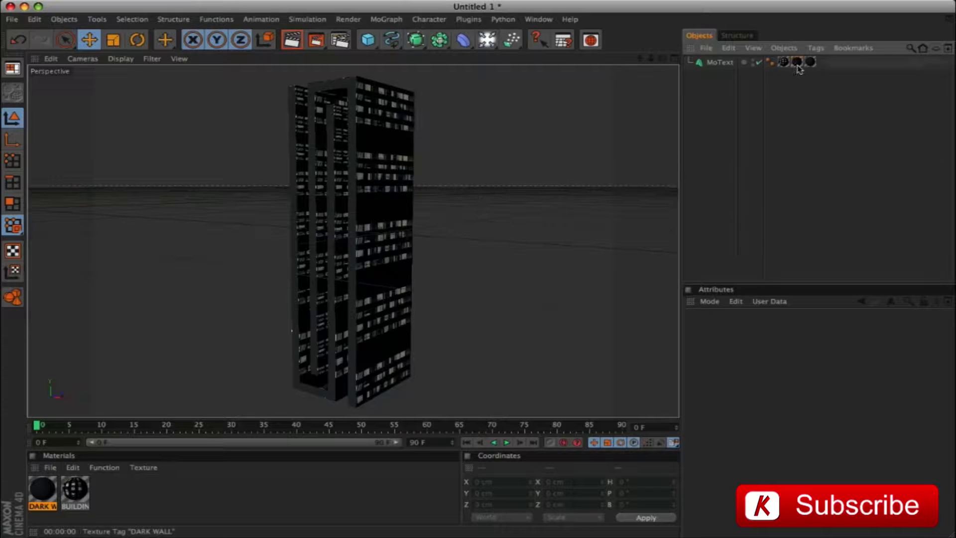
Duplicate the C1 texture tag on the MoText letter and set the copy's selection to R1.
{"action": "left_click_drag", "start_coordinate": [797, 62], "coordinate": [824, 64]}
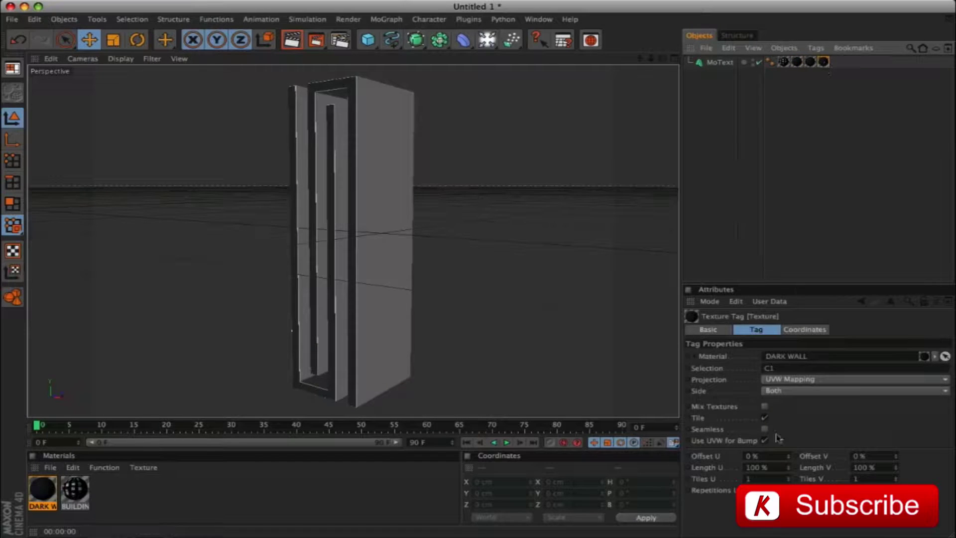
{"action": "left_click", "coordinate": [785, 369]}
{"action": "type", "text": "R"}
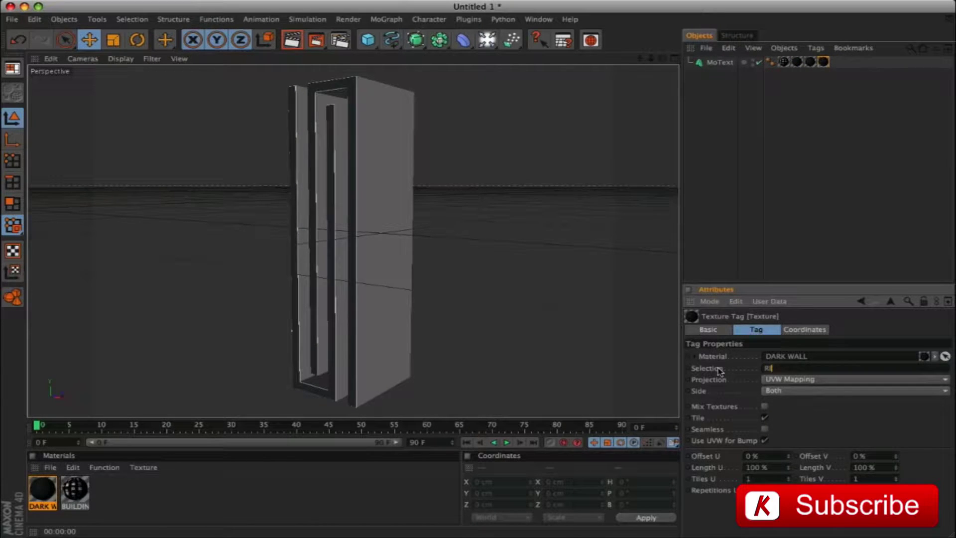
{"action": "type", "text": "1"}
{"action": "key", "text": "Return"}
{"action": "left_click", "coordinate": [710, 113]}
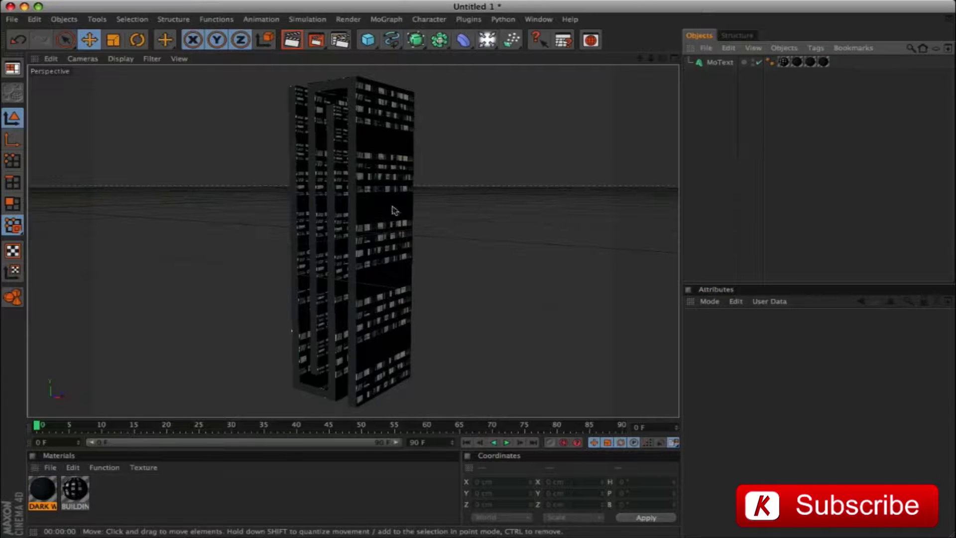
Duplicate the R1 texture tag, assign the copy to the remaining rounding selection, and render the view.
{"action": "mouse_move", "coordinate": [823, 62]}
{"action": "left_mouse_down", "text": "ctrl"}
{"action": "mouse_move", "coordinate": [849, 75]}
{"action": "mouse_move", "coordinate": [838, 63]}
{"action": "left_mouse_up", "text": "ctrl"}
{"action": "left_click", "coordinate": [789, 370]}
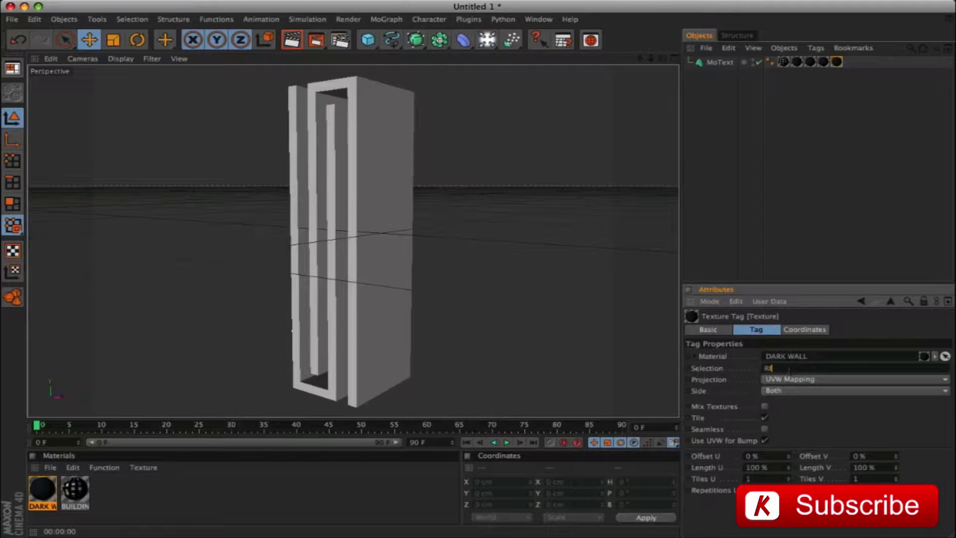
{"action": "left_click", "coordinate": [745, 123]}
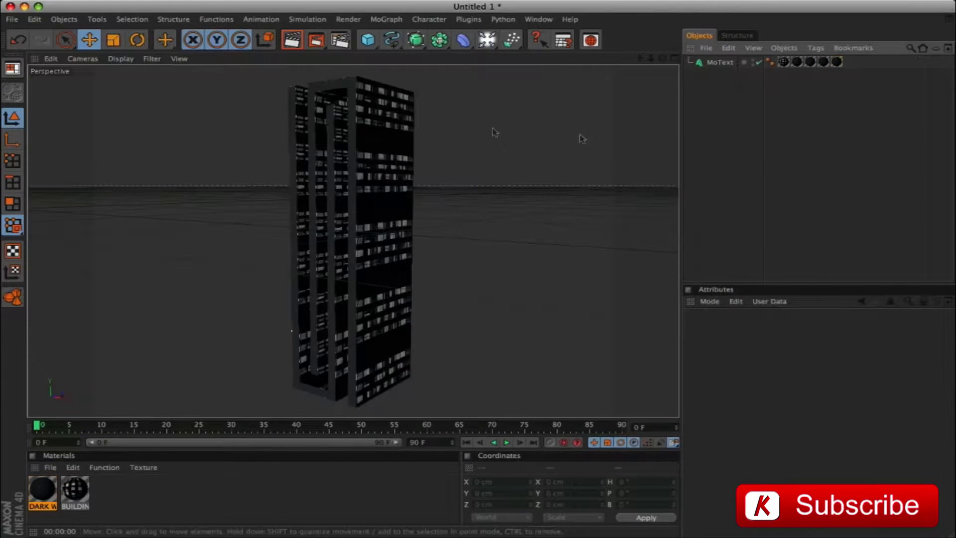
{"action": "key", "text": "ctrl+r"}
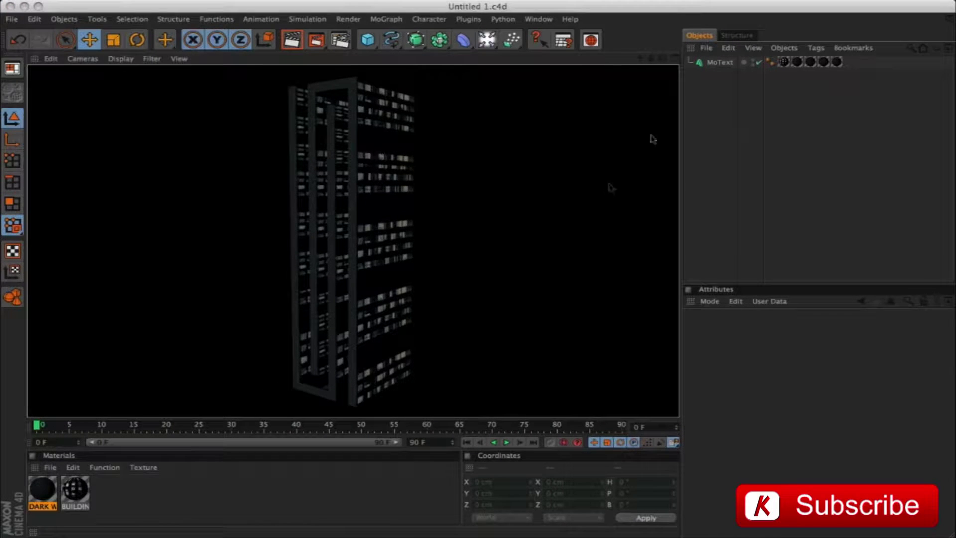
In the front view, duplicate the I letter and move the copy about 67 cm along X onto the template's N.
{"action": "key", "text": "F5"}
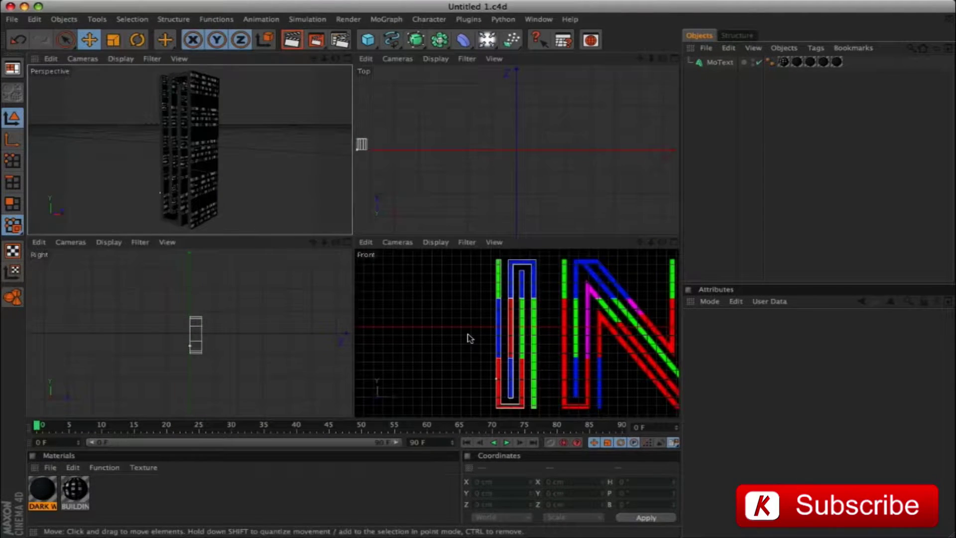
{"action": "key", "text": "F4"}
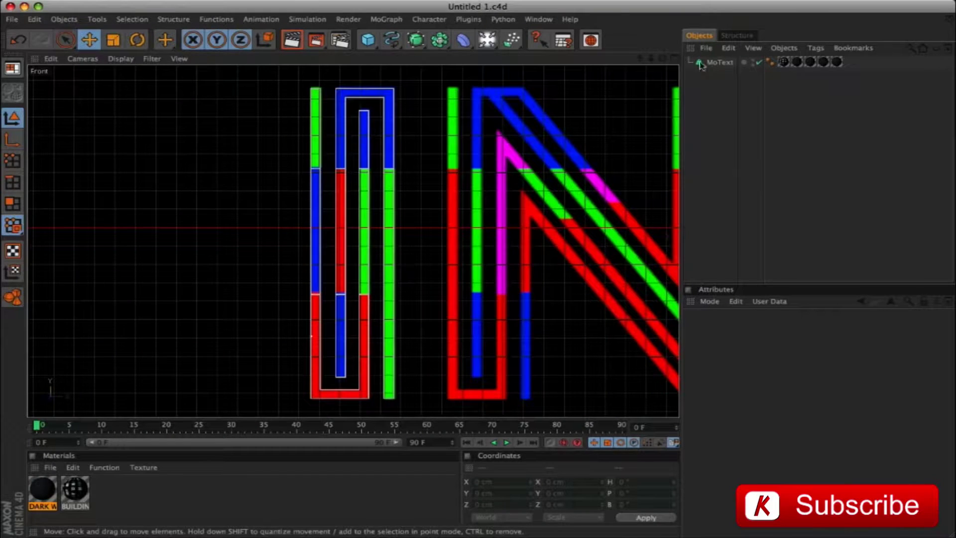
{"action": "left_click", "coordinate": [712, 63]}
{"action": "key", "text": "super+c"}
{"action": "key", "text": "super+v"}
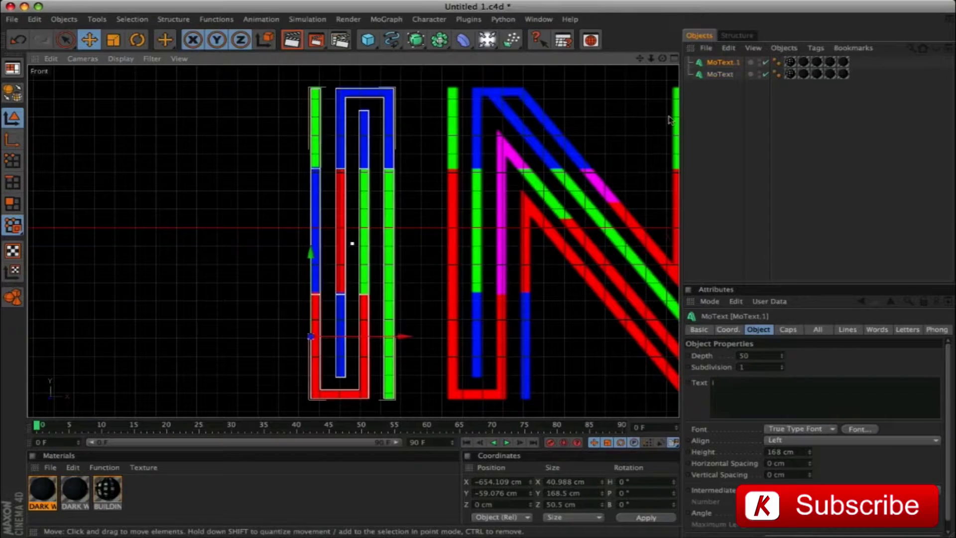
{"action": "left_click_drag", "start_coordinate": [399, 336], "coordinate": [536, 336]}
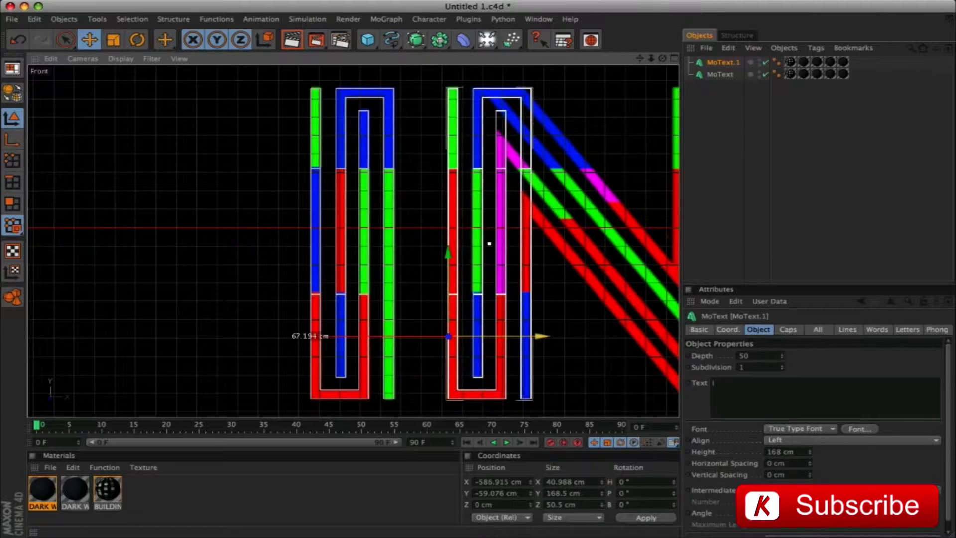
Change the first copied letter's text to n.
{"action": "left_click", "coordinate": [713, 398]}
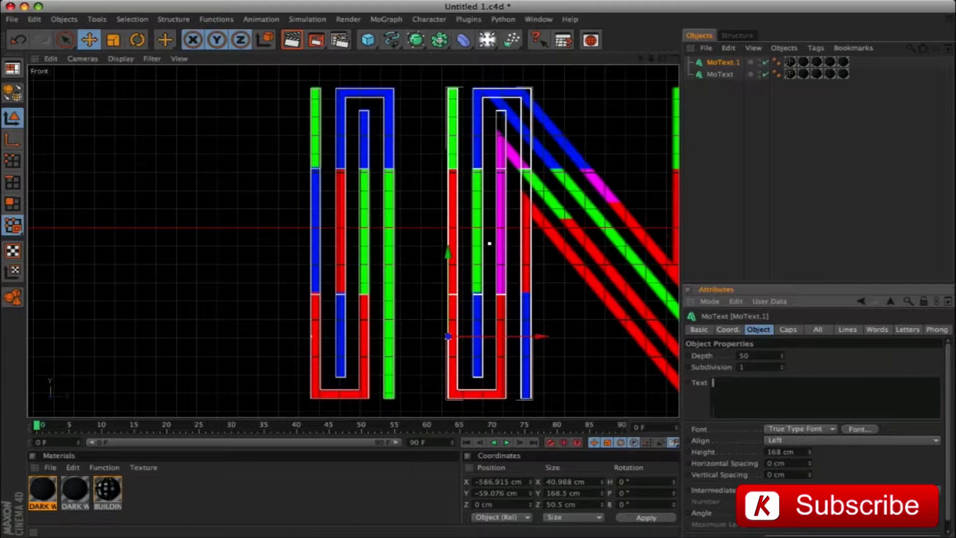
{"action": "type", "text": "N"}
{"action": "left_click", "coordinate": [723, 234]}
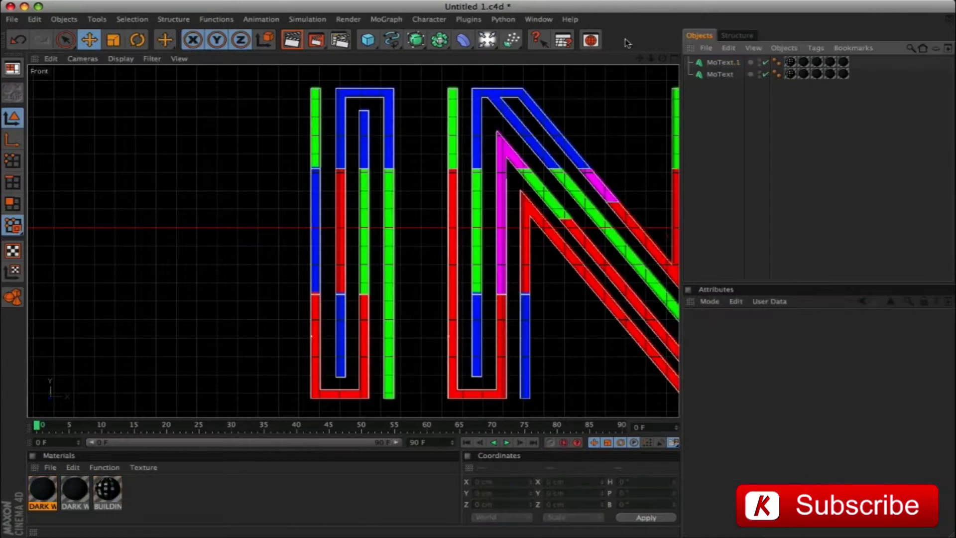
Duplicate the N letter and move the copy along X to about -411 cm, onto the template's C.
{"action": "middle_click_drag", "start_coordinate": [515, 227], "coordinate": [273, 227], "text": "alt"}
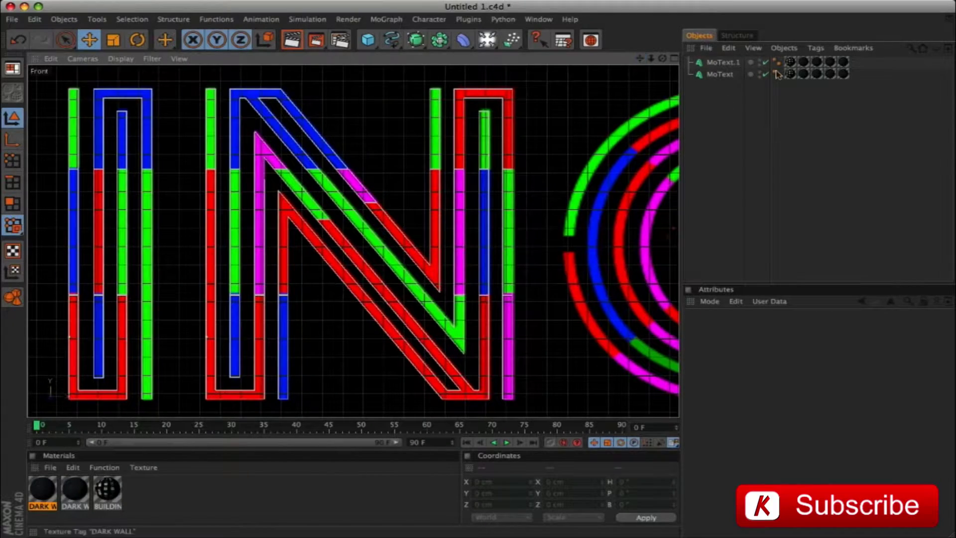
{"action": "left_click", "coordinate": [721, 63]}
{"action": "key", "text": "super+c"}
{"action": "key", "text": "super+v"}
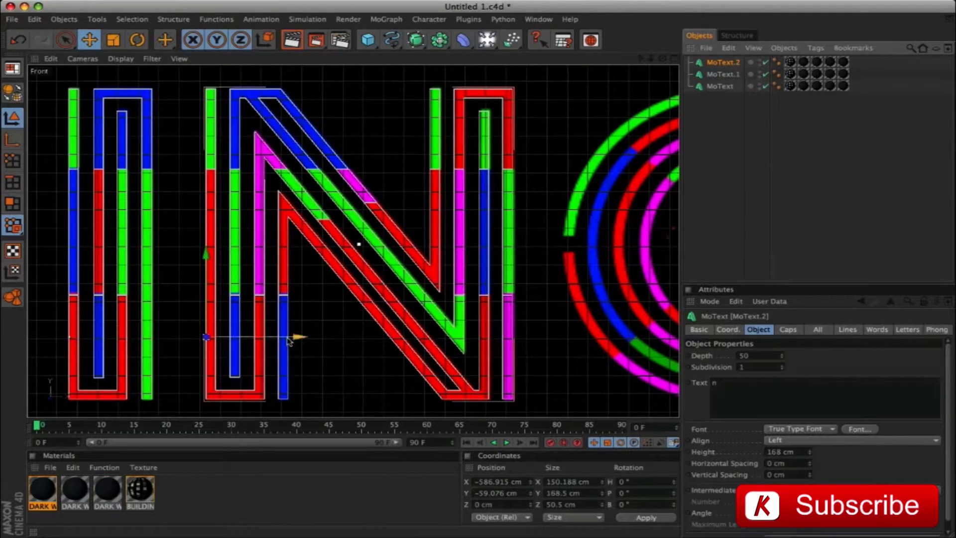
{"action": "left_click_drag", "start_coordinate": [296, 338], "coordinate": [654, 338]}
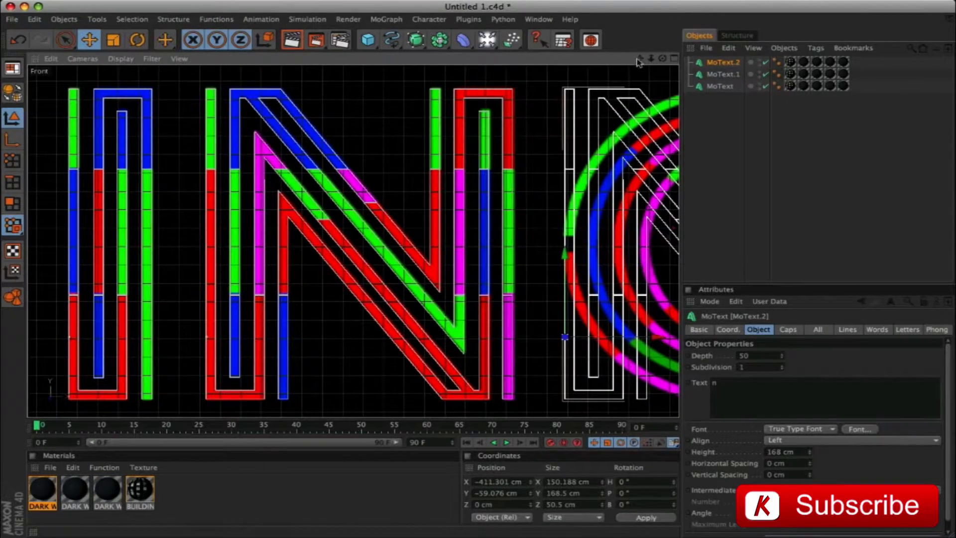
Change the text of the letter copy over the template's C to c.
{"action": "left_click_drag", "start_coordinate": [640, 59], "coordinate": [359, 59]}
{"action": "double_click", "coordinate": [715, 383]}
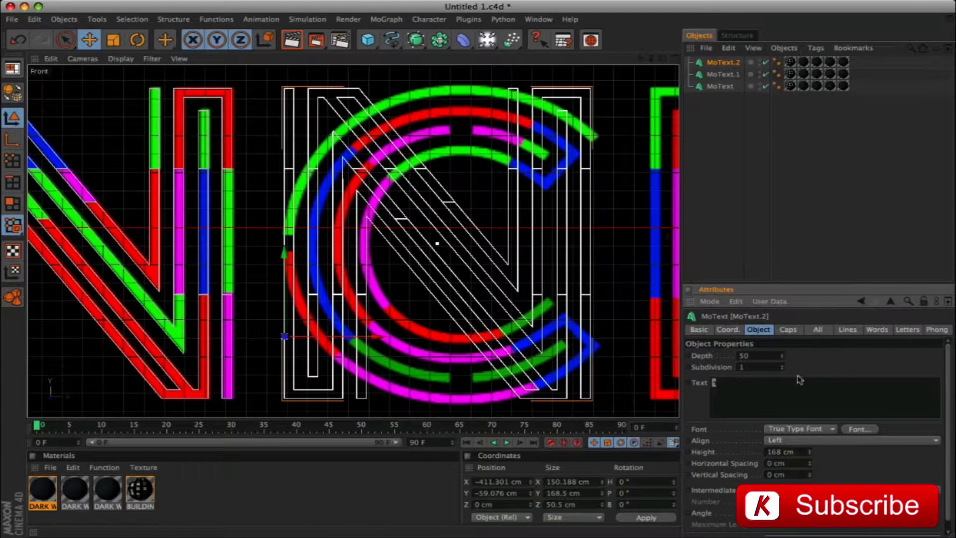
{"action": "type", "text": "c"}
{"action": "left_click", "coordinate": [713, 167]}
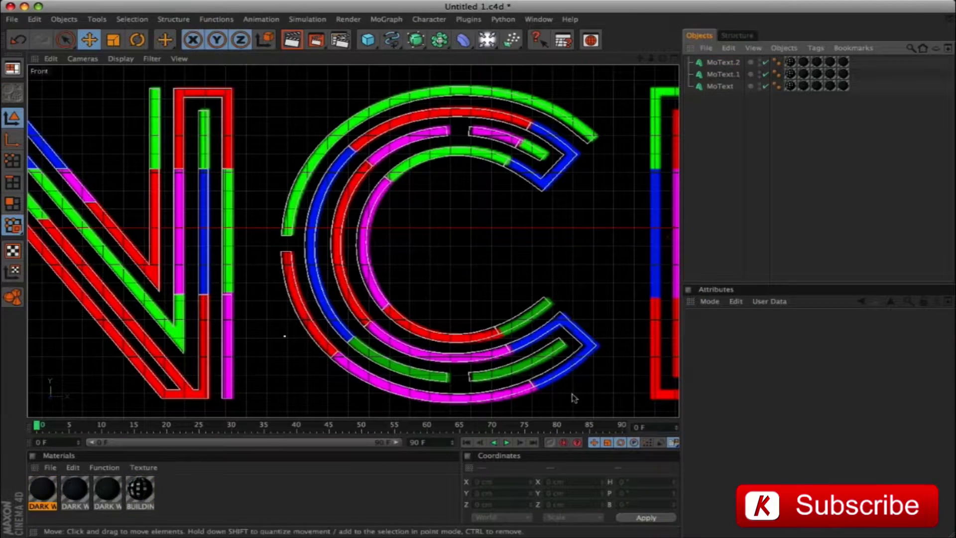
Duplicate the C letter and move the copy along X to about -230 cm, onto the template's first E.
{"action": "left_click_drag", "start_coordinate": [715, 86], "coordinate": [724, 64], "text": "ctrl"}
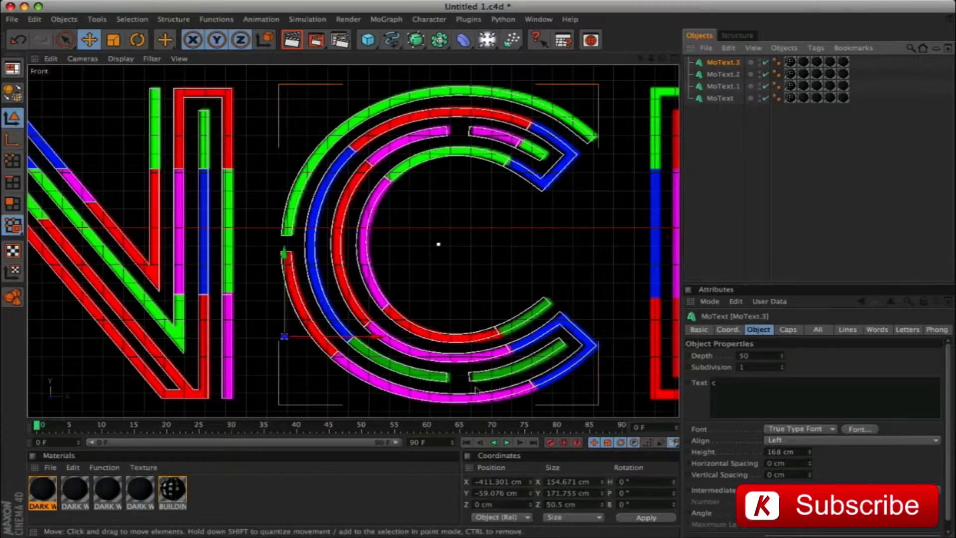
{"action": "left_click_drag", "start_coordinate": [321, 337], "coordinate": [692, 337]}
{"action": "left_click_drag", "start_coordinate": [639, 59], "coordinate": [242, 54]}
Change the newest copy's text to e and nudge it along X to about -232 cm to align with the template.
{"action": "left_click", "coordinate": [779, 389]}
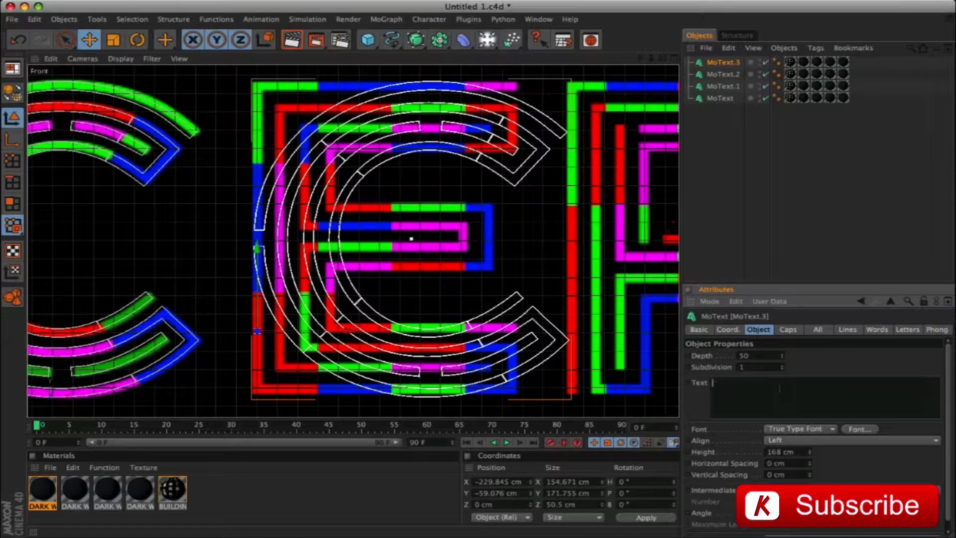
{"action": "type", "text": "E"}
{"action": "left_click", "coordinate": [730, 225]}
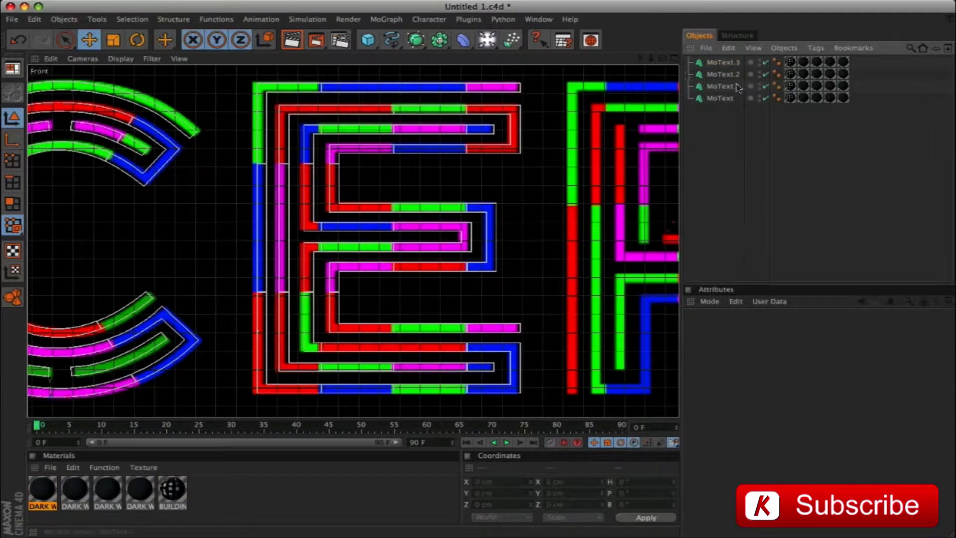
{"action": "left_click", "coordinate": [720, 64]}
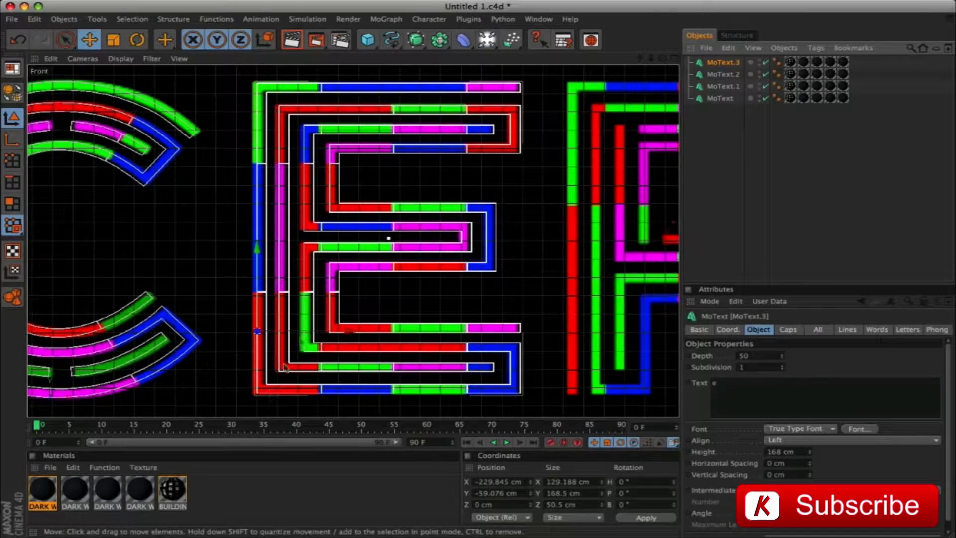
{"action": "left_click_drag", "start_coordinate": [257, 331], "coordinate": [253, 331]}
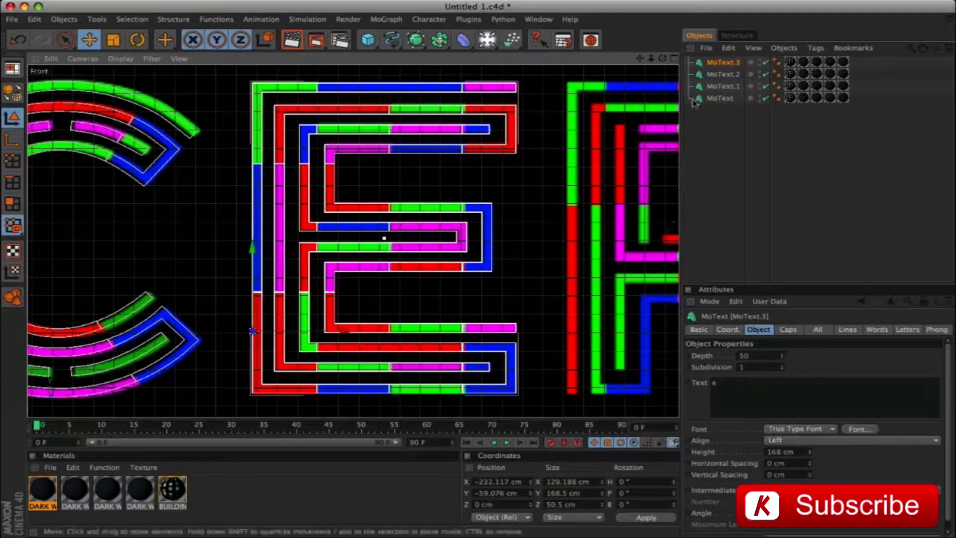
Duplicate the E letter and move the copy about 154.5 cm along X onto the template's P.
{"action": "key", "text": "ctrl+v"}
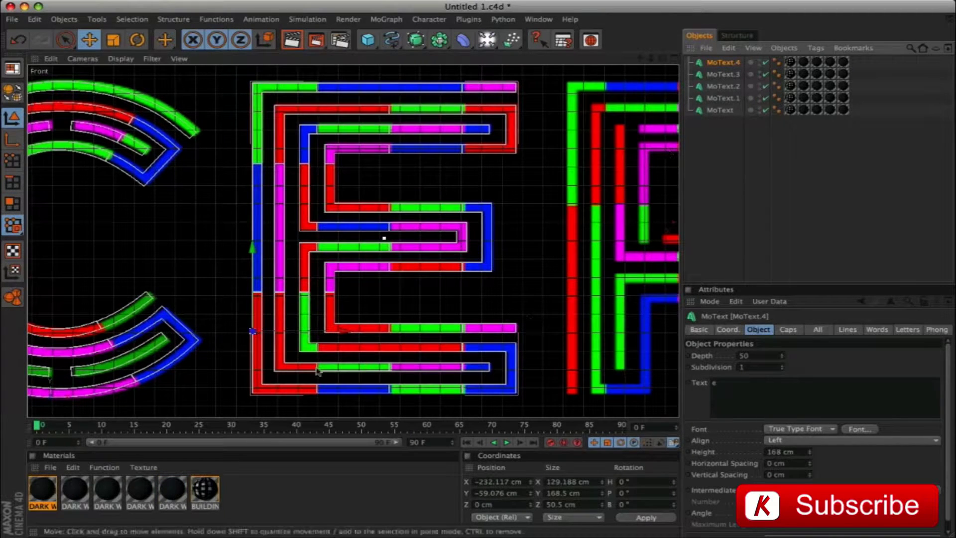
{"action": "left_click_drag", "start_coordinate": [341, 331], "coordinate": [656, 331]}
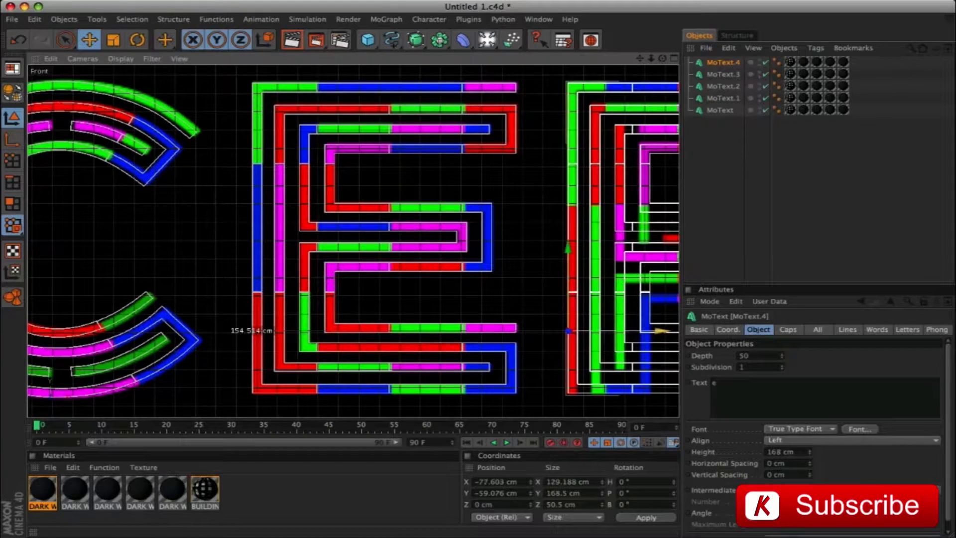
{"action": "left_click_drag", "start_coordinate": [640, 58], "coordinate": [334, 59]}
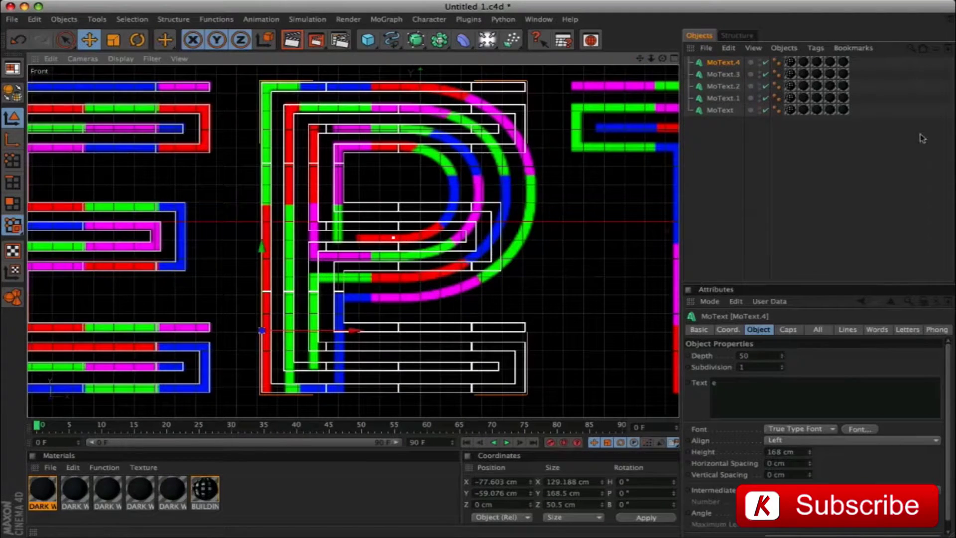
Change the newest copy's text to p, then duplicate it and move the duplicate along X to about 74 cm, onto the template's T.
{"action": "left_click", "coordinate": [737, 389]}
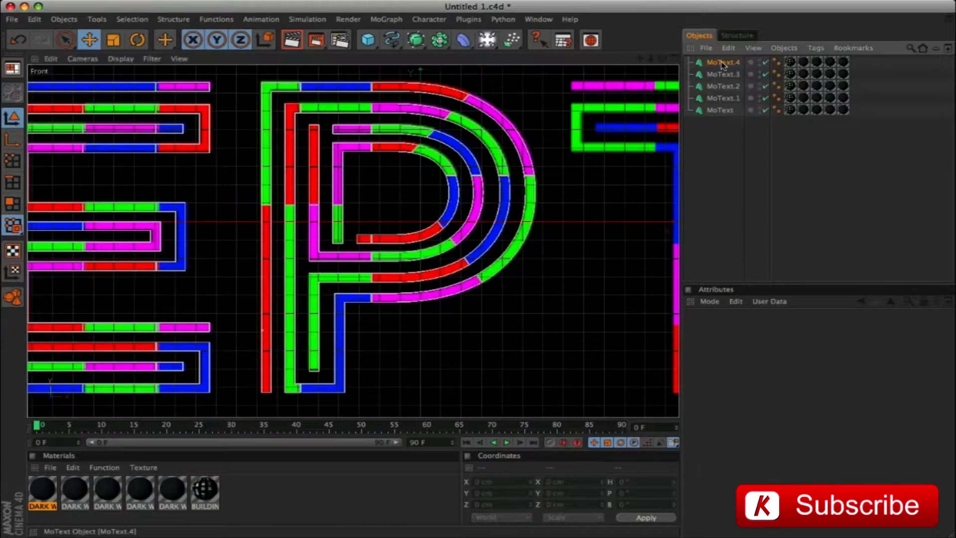
{"action": "key", "text": "super+v"}
{"action": "left_click_drag", "start_coordinate": [314, 329], "coordinate": [623, 330]}
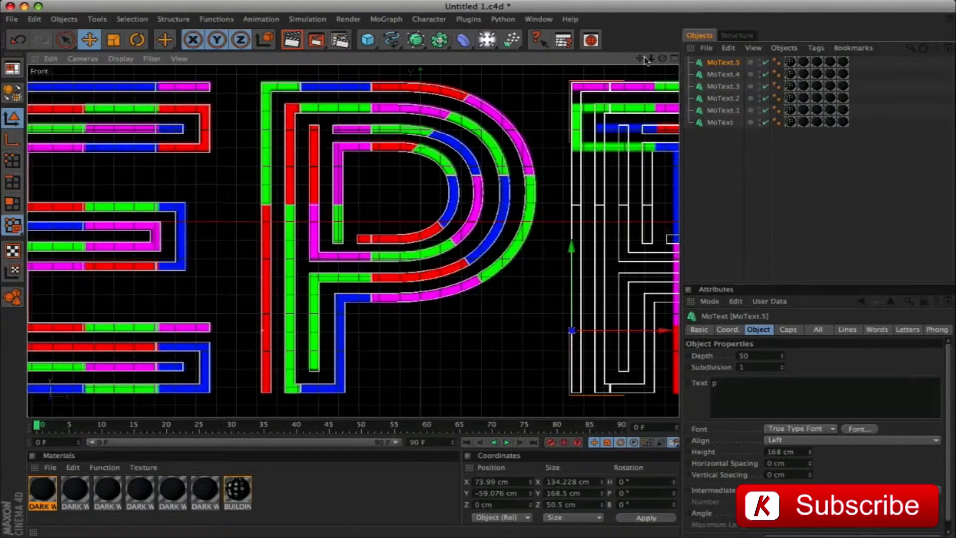
Change the text of the letter copy over the template's T to t.
{"action": "left_click_drag", "start_coordinate": [641, 58], "coordinate": [324, 58]}
{"action": "left_click", "coordinate": [726, 383]}
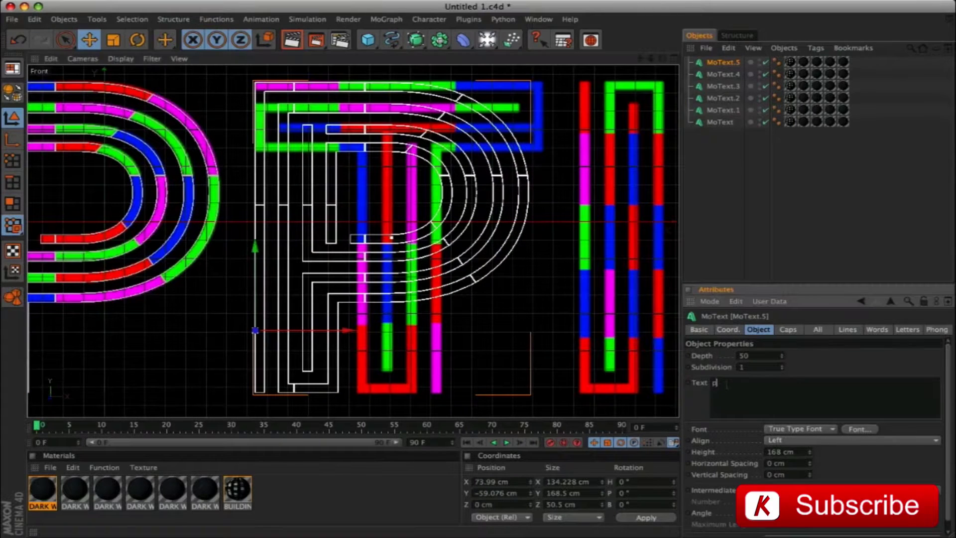
{"action": "type", "text": "t"}
{"action": "left_click", "coordinate": [739, 159]}
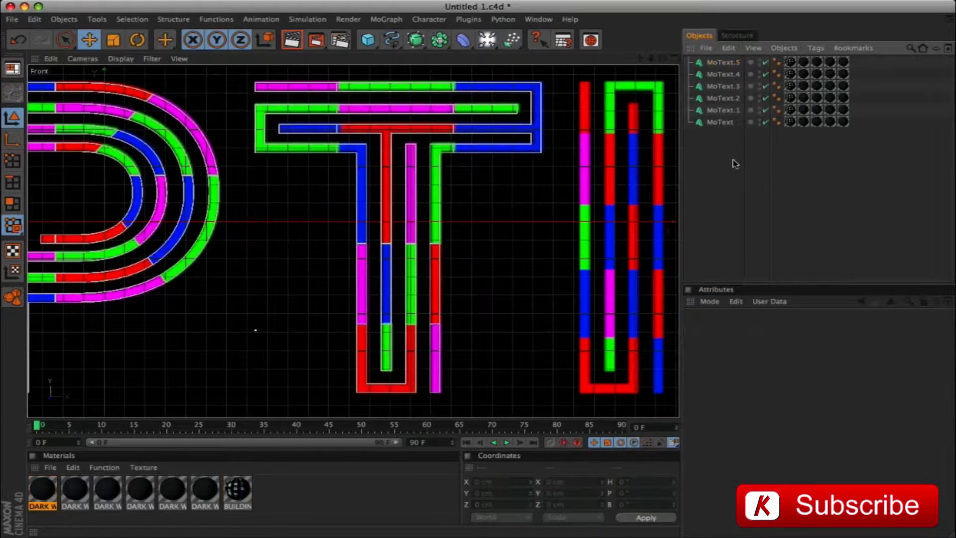
Duplicate the T letter, move the copy along X to about 233 cm, and change its text to match the template's second I.
{"action": "left_click", "coordinate": [737, 66]}
{"action": "key", "text": "super+c"}
{"action": "key", "text": "super+v"}
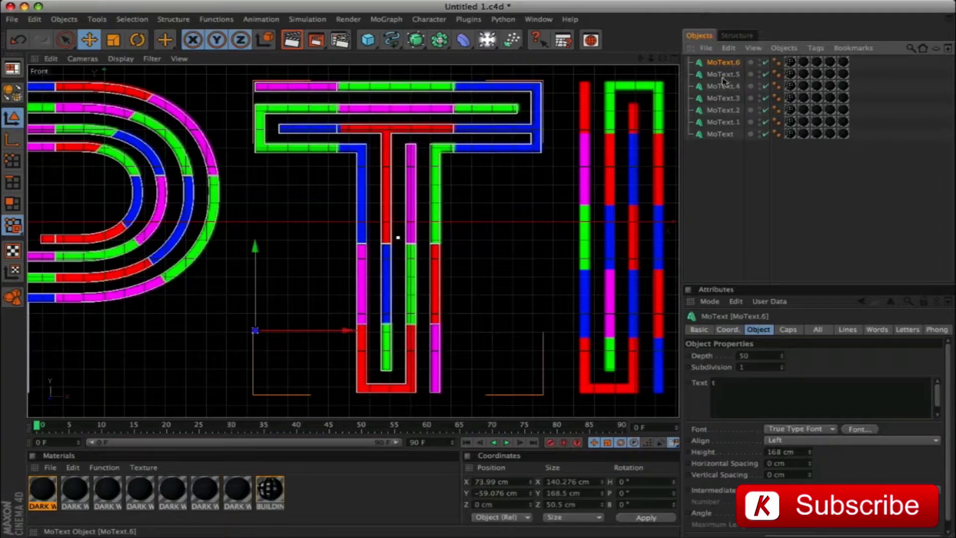
{"action": "left_click_drag", "start_coordinate": [316, 330], "coordinate": [643, 330]}
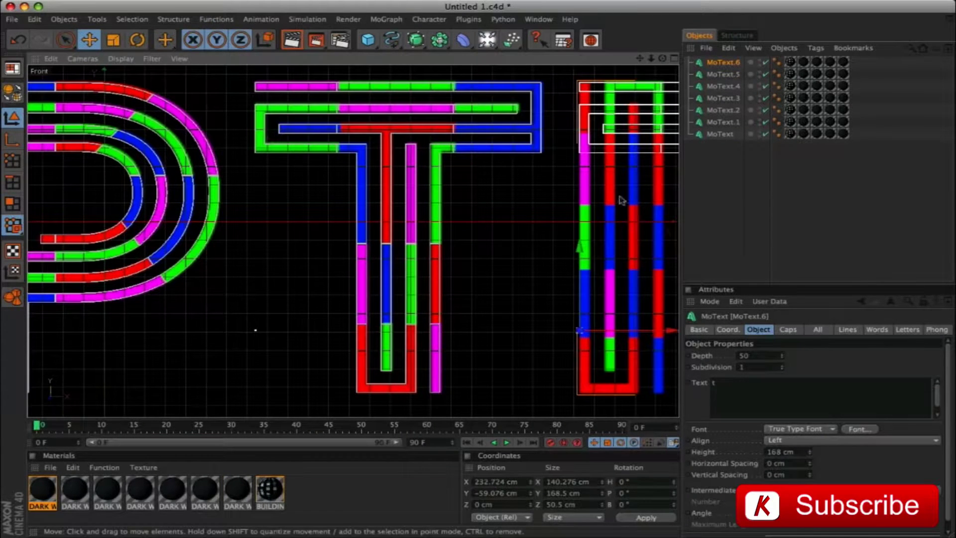
{"action": "left_click", "coordinate": [707, 385]}
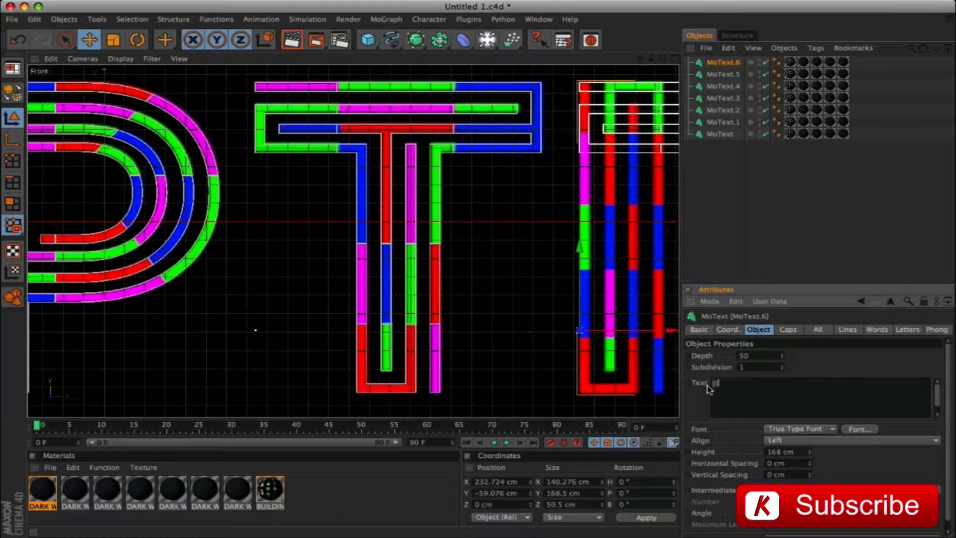
{"action": "left_click", "coordinate": [737, 221]}
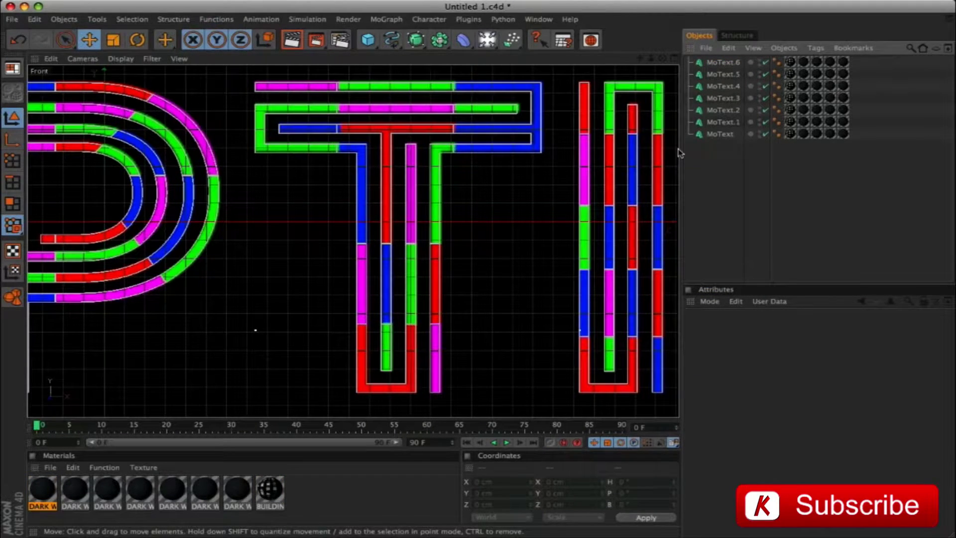
Duplicate the second I, move the copy along X to about 301.5 cm, and change its text to o for the template's O.
{"action": "left_click_drag", "start_coordinate": [639, 59], "coordinate": [390, 63]}
{"action": "left_click", "coordinate": [733, 65]}
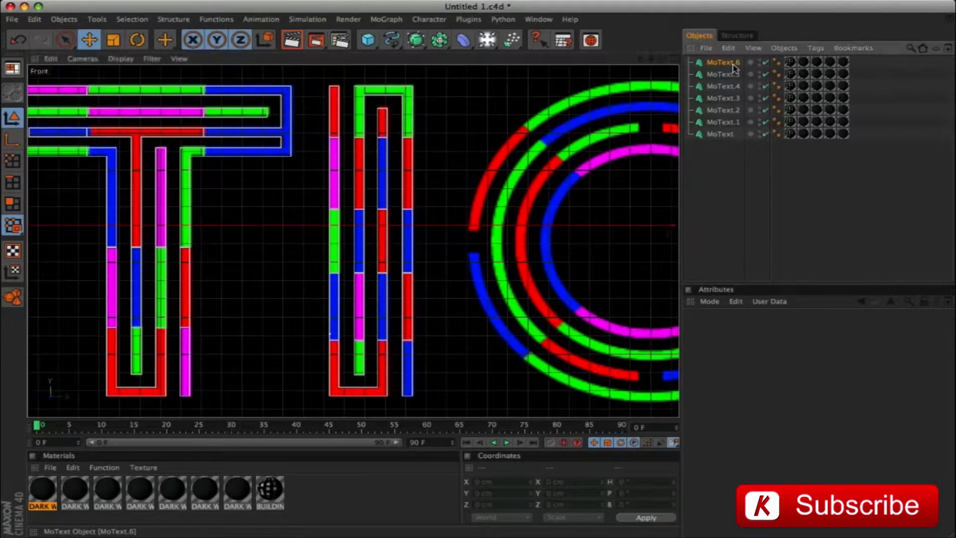
{"action": "mouse_move", "coordinate": [369, 239]}
{"action": "left_mouse_down", "text": "ctrl"}
{"action": "mouse_move", "coordinate": [554, 241]}
{"action": "mouse_move", "coordinate": [511, 241]}
{"action": "left_mouse_up", "text": "ctrl"}
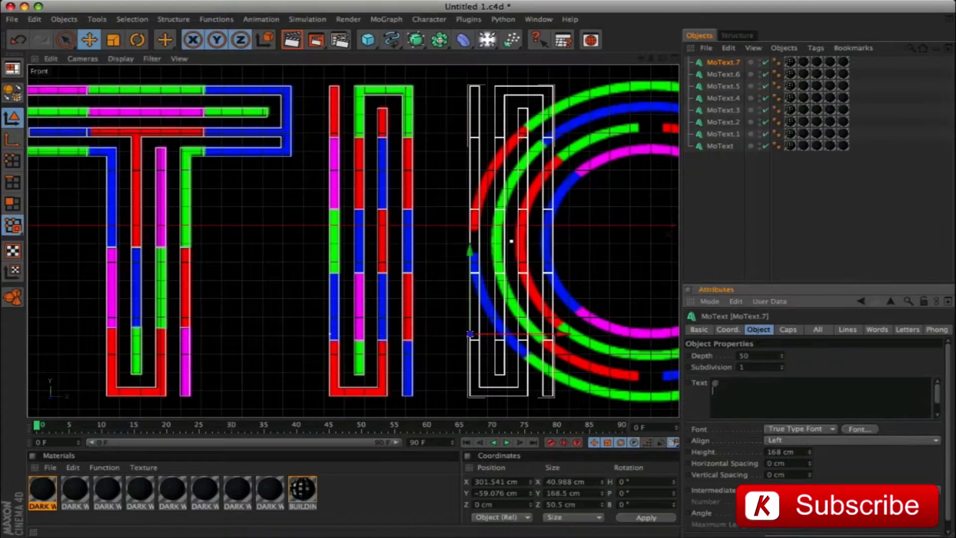
{"action": "left_click", "coordinate": [697, 191]}
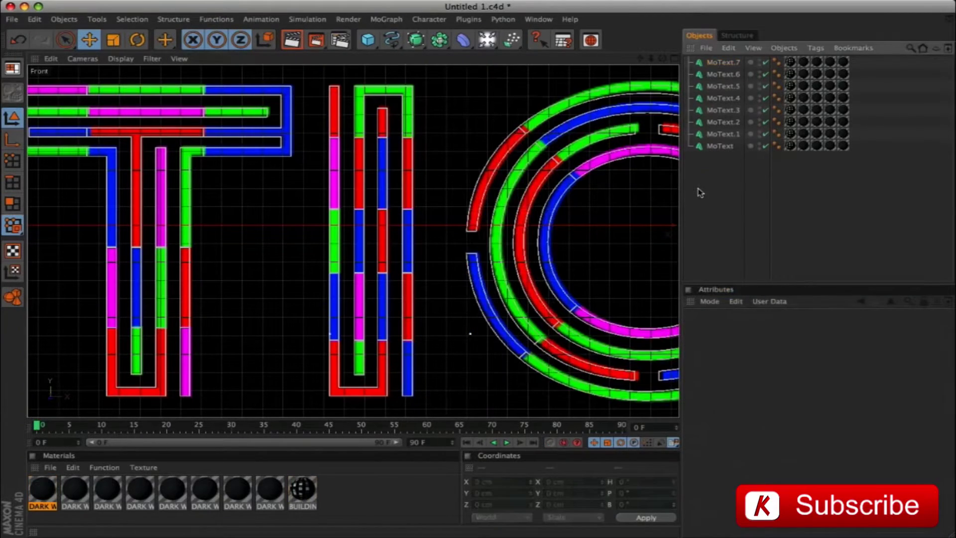
Duplicate the O letter, move the copy along X to about 505 cm, and change its text to match the template's final N.
{"action": "left_click_drag", "start_coordinate": [650, 59], "coordinate": [411, 60]}
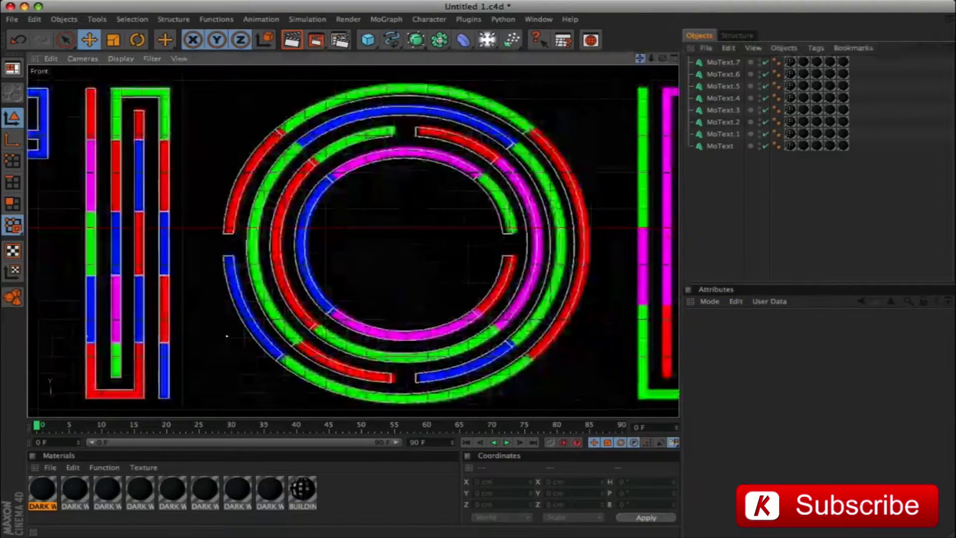
{"action": "left_click_drag", "start_coordinate": [650, 59], "coordinate": [498, 59]}
{"action": "left_click", "coordinate": [713, 63]}
{"action": "key", "text": "super+c"}
{"action": "key", "text": "super+v"}
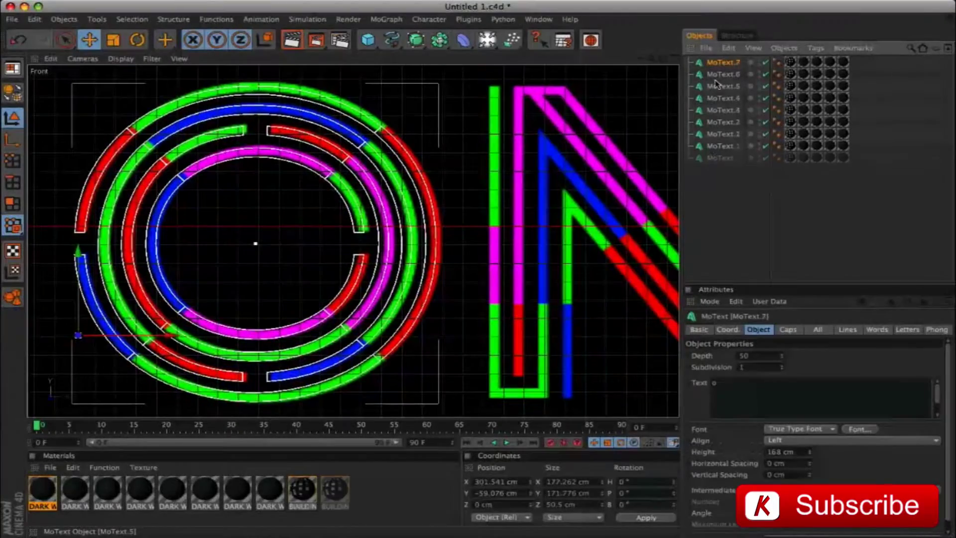
{"action": "left_click_drag", "start_coordinate": [137, 337], "coordinate": [552, 338]}
{"action": "left_click", "coordinate": [714, 382]}
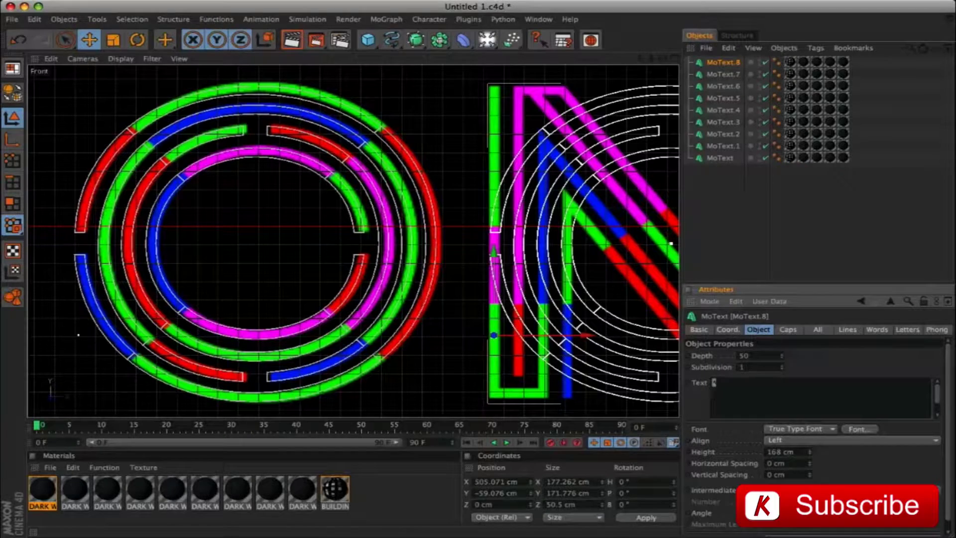
{"action": "left_click", "coordinate": [740, 230]}
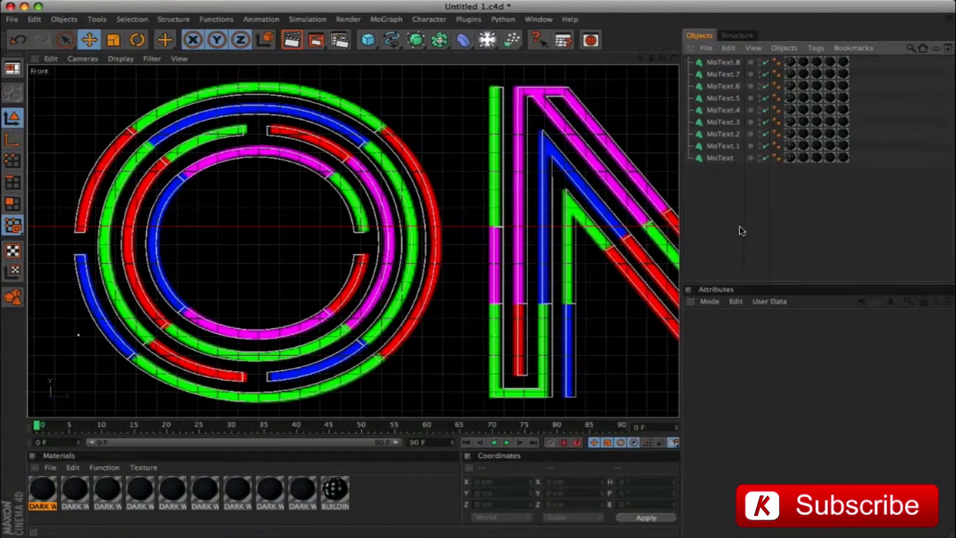
Nudge the final N along X to about 503 cm to align it with the template.
{"action": "left_click", "coordinate": [720, 63]}
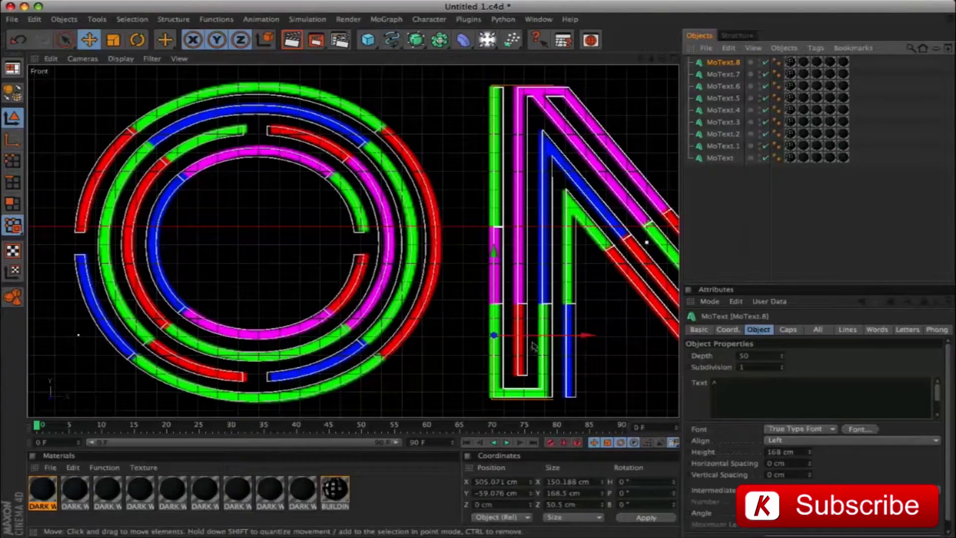
{"action": "left_click_drag", "start_coordinate": [534, 347], "coordinate": [530, 347]}
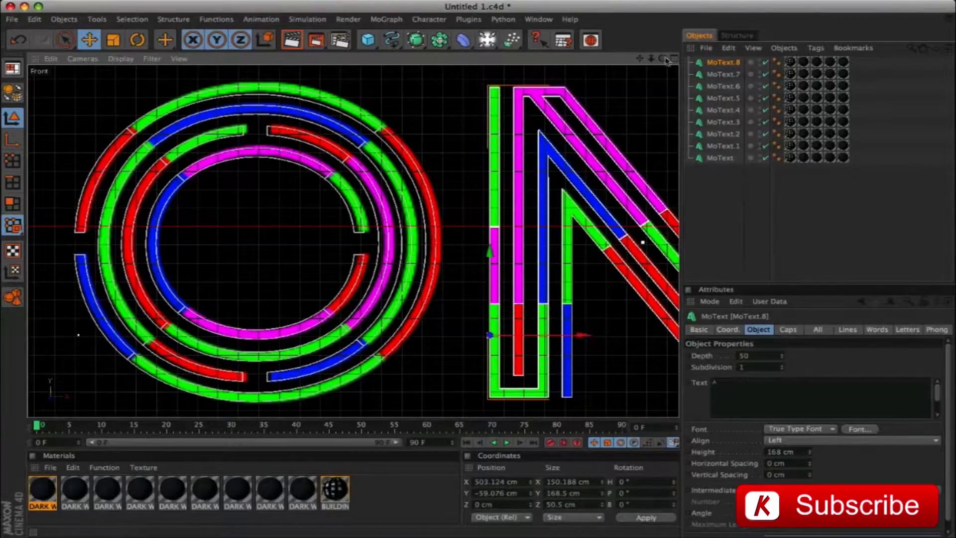
{"action": "left_click_drag", "start_coordinate": [639, 58], "coordinate": [356, 58]}
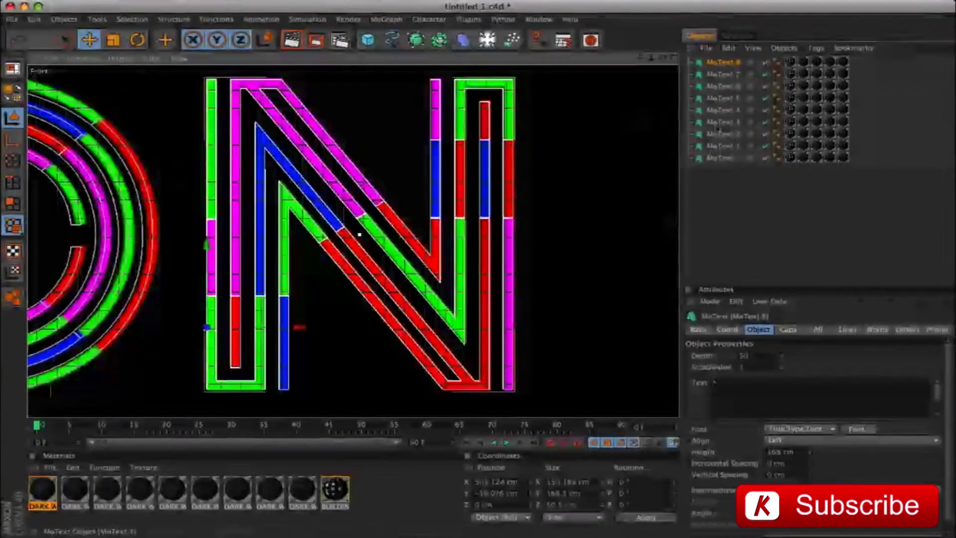
Select all nine MoText letters, frame the whole title in an enlarged perspective view, and render it.
{"action": "left_click", "coordinate": [721, 157], "text": "shift"}
{"action": "key", "text": "h"}
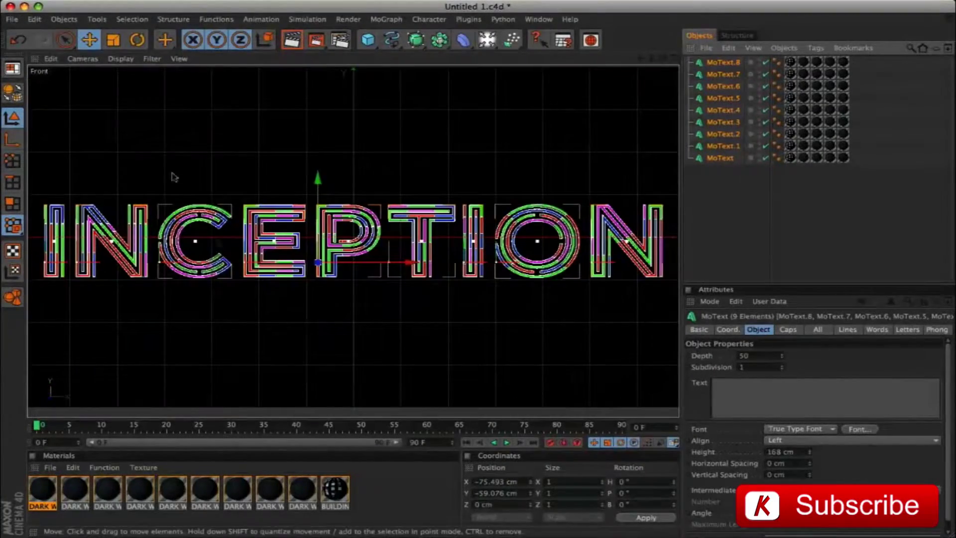
{"action": "key", "text": "F5"}
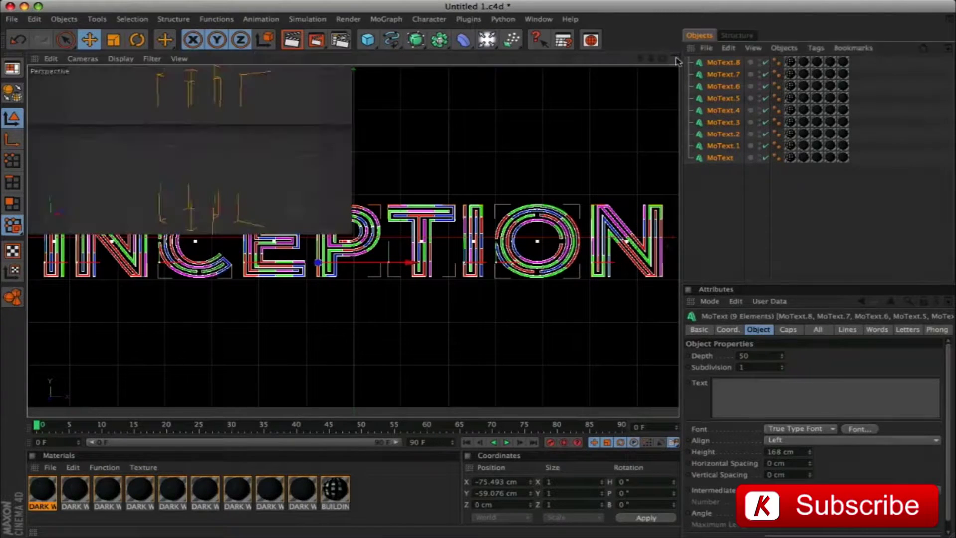
{"action": "left_click", "coordinate": [296, 60]}
{"action": "key", "text": "h"}
{"action": "key", "text": "h"}
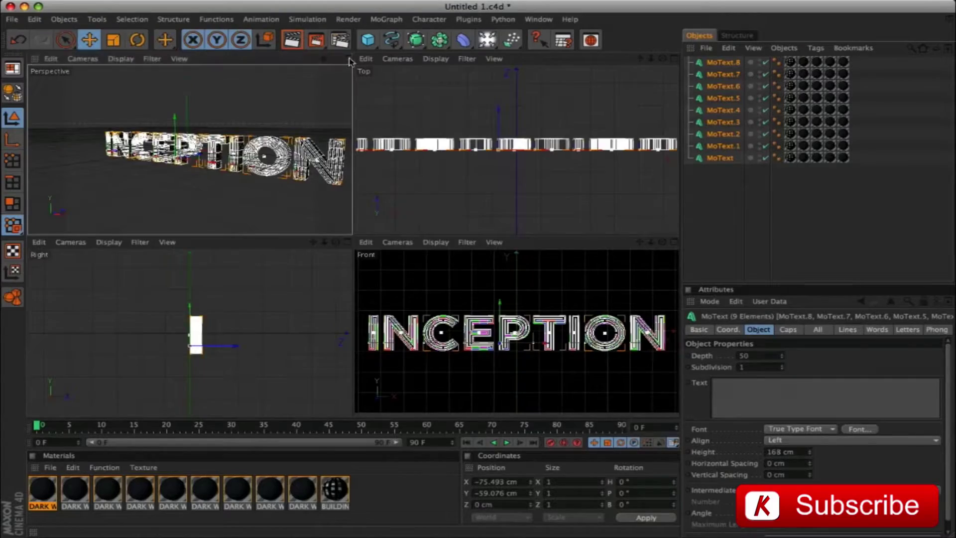
{"action": "left_click", "coordinate": [347, 58]}
{"action": "left_click_drag", "start_coordinate": [639, 60], "coordinate": [594, 60]}
{"action": "left_click_drag", "start_coordinate": [452, 253], "coordinate": [468, 284], "text": "alt"}
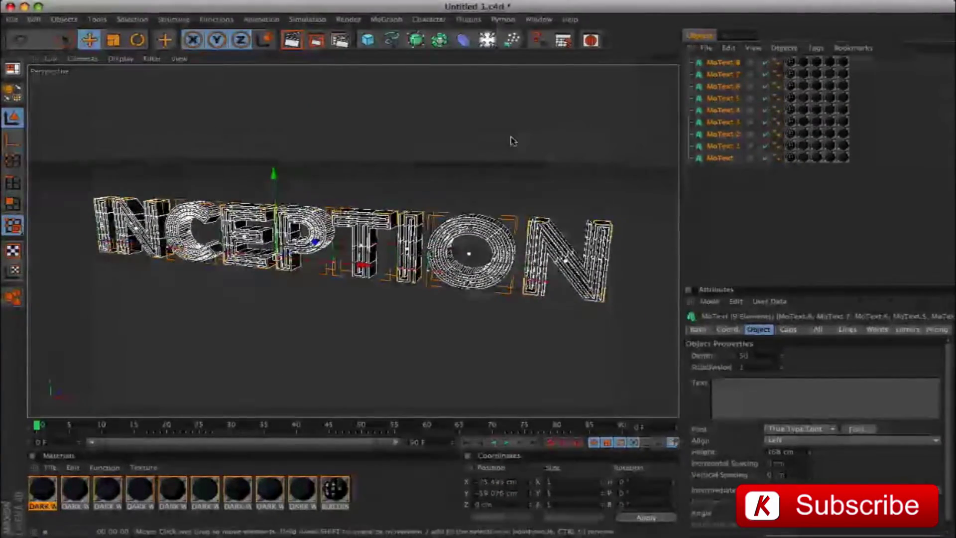
{"action": "key", "text": "super+r"}
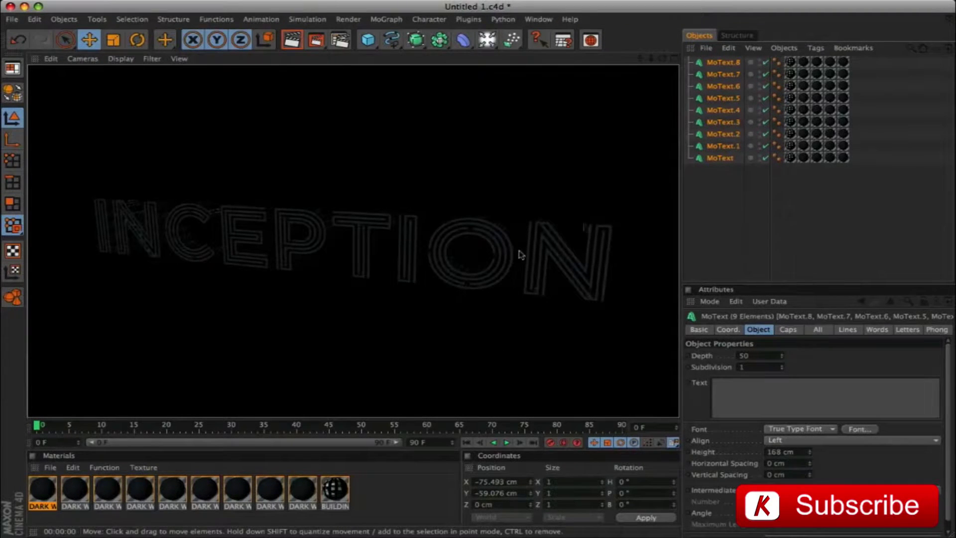
Frame the P letter up close in the perspective view and render it.
{"action": "left_click", "coordinate": [724, 112]}
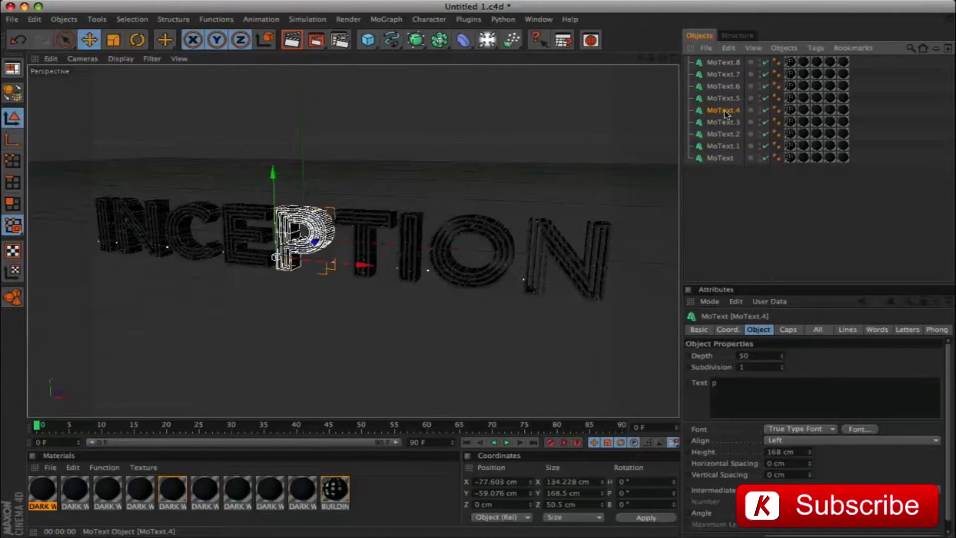
{"action": "key", "text": "o"}
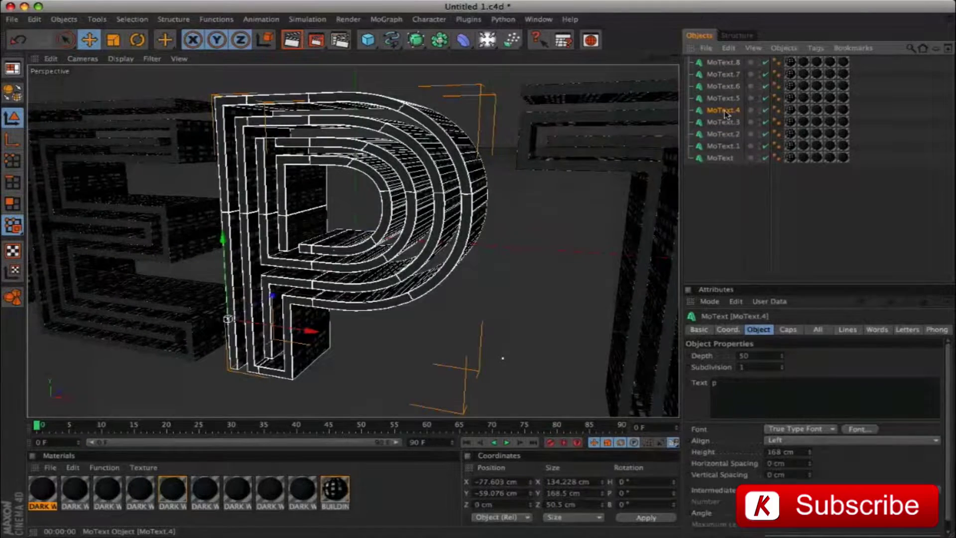
{"action": "key", "text": "ctrl+r"}
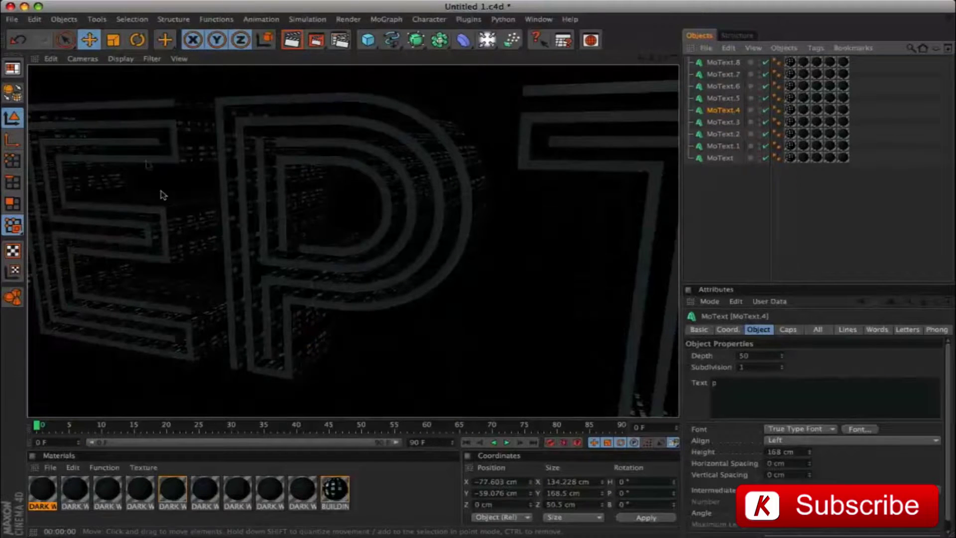
{"action": "left_click", "coordinate": [431, 106]}
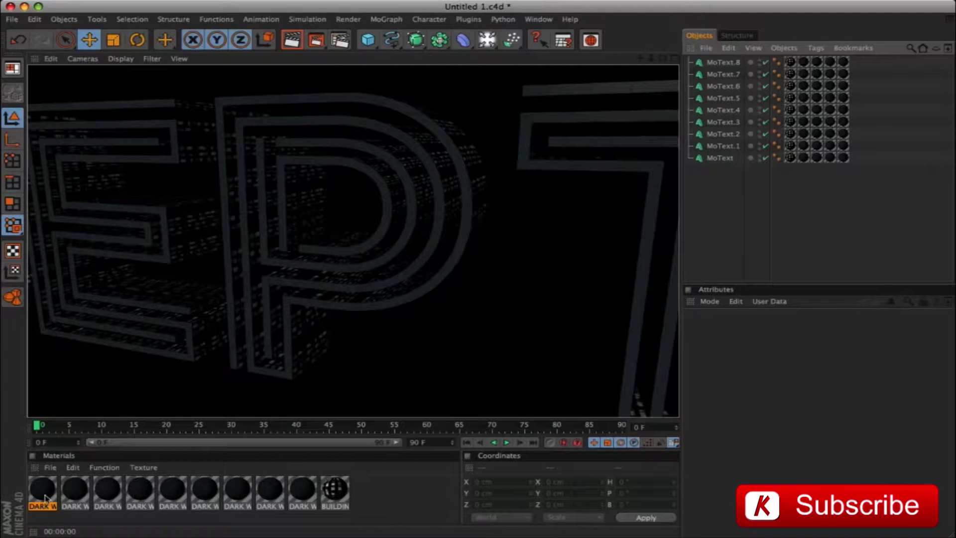
Merge all duplicate DARK WALL materials into the first one, leaving only one DARK WALL beside the building material.
{"action": "left_click_drag", "start_coordinate": [48, 495], "coordinate": [75, 495], "text": "alt"}
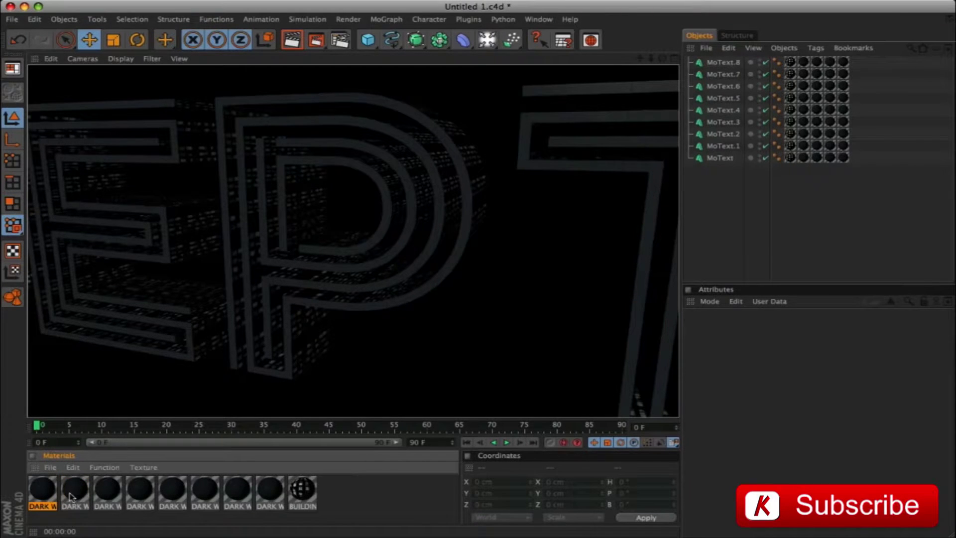
{"action": "left_click", "coordinate": [75, 490]}
{"action": "key", "text": "Delete"}
{"action": "left_click", "coordinate": [75, 490]}
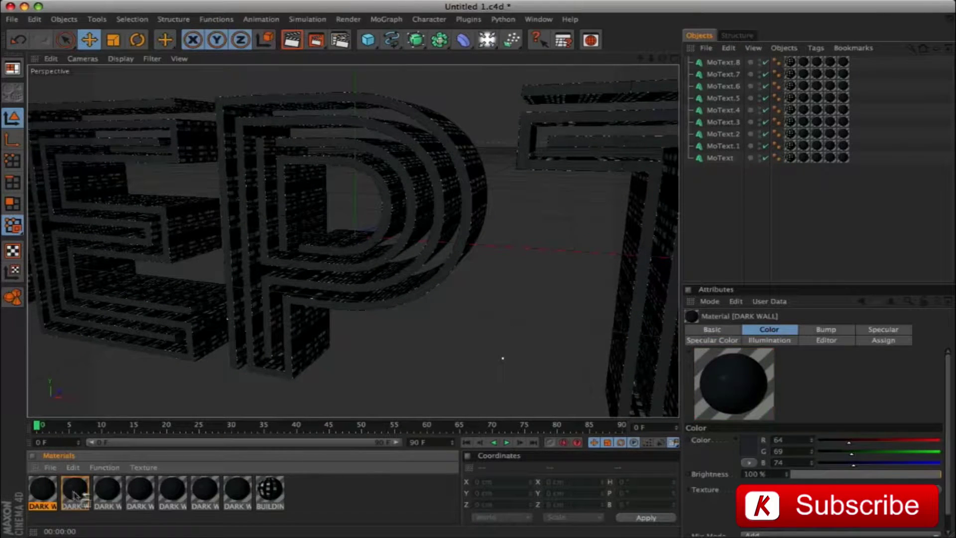
{"action": "key", "text": "Delete"}
{"action": "left_click", "coordinate": [73, 493]}
{"action": "key", "text": "Delete"}
{"action": "left_click", "coordinate": [73, 493]}
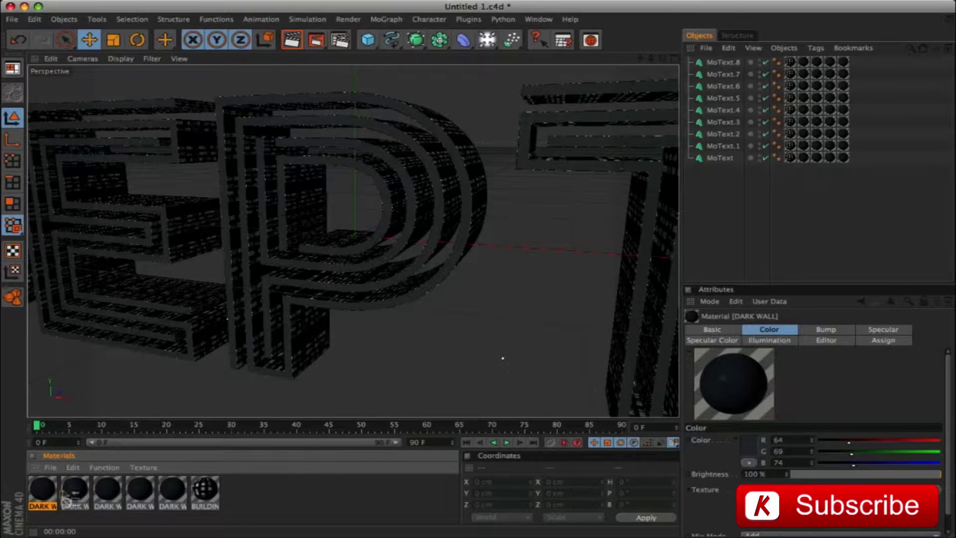
{"action": "key", "text": "Delete"}
{"action": "left_click", "coordinate": [73, 492]}
{"action": "key", "text": "Delete"}
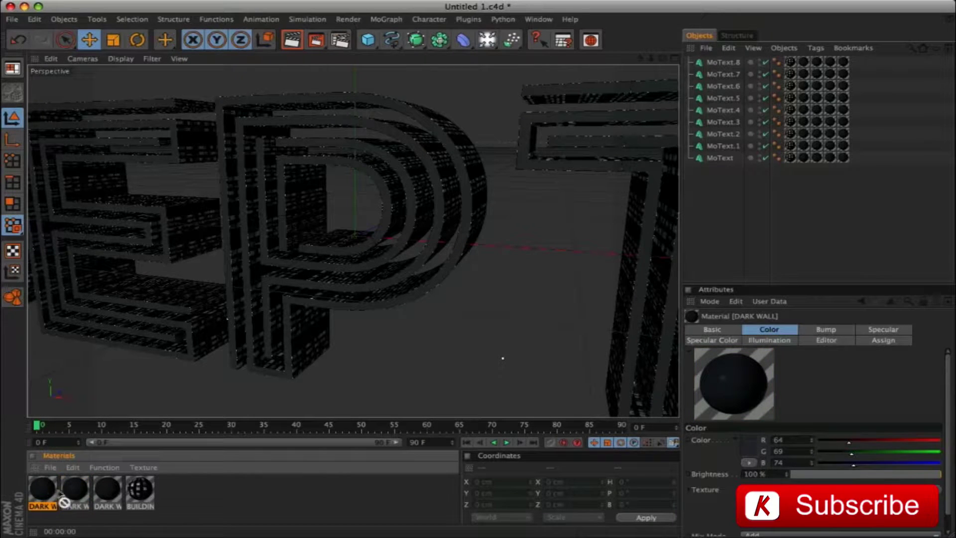
{"action": "key", "text": "Delete"}
{"action": "left_click", "coordinate": [73, 493]}
{"action": "key", "text": "Delete"}
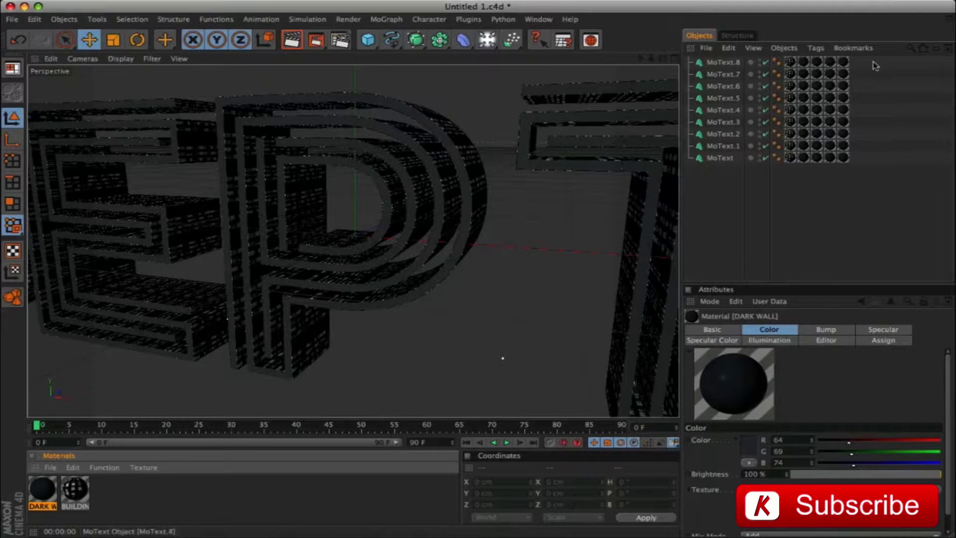
Select the DARK WALL texture tags on all letters and set Offset U to 70 % and the following two UV values to 20 %.
{"action": "left_click_drag", "start_coordinate": [877, 58], "coordinate": [801, 172]}
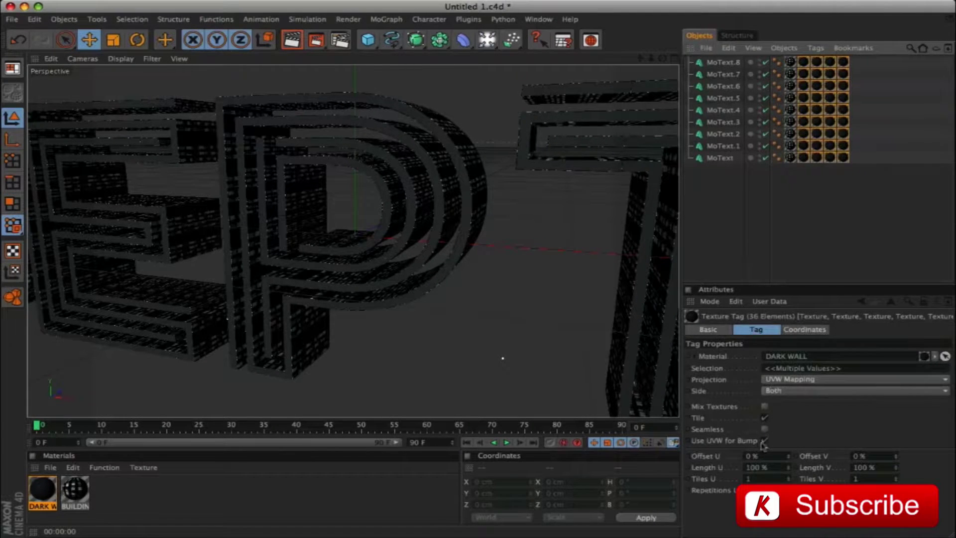
{"action": "left_click_drag", "start_coordinate": [760, 457], "coordinate": [715, 464]}
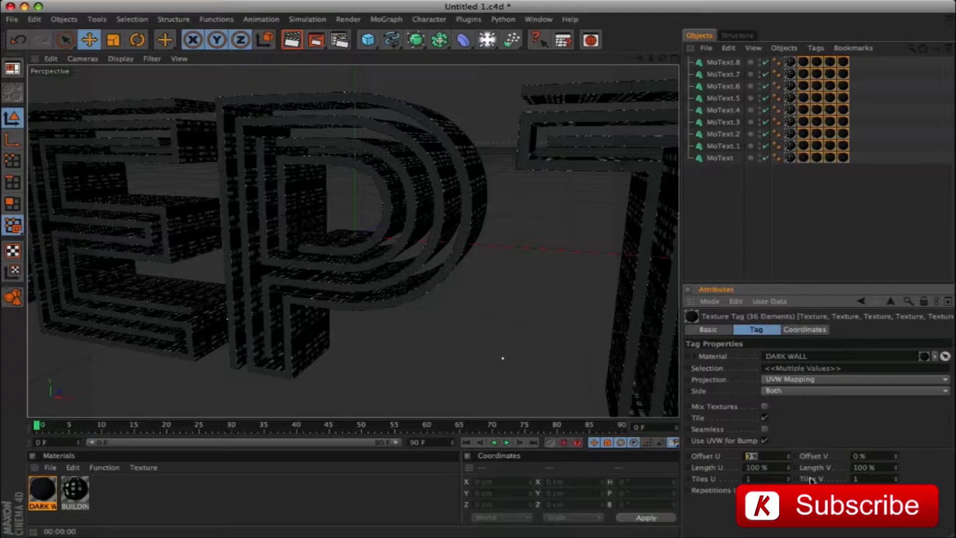
{"action": "type", "text": "70"}
{"action": "key", "text": "Tab"}
{"action": "type", "text": "20"}
{"action": "key", "text": "Tab"}
{"action": "type", "text": "20"}
{"action": "key", "text": "Tab"}
Deselect the texture tags and render the close-up perspective view of the P to check the wall texture.
{"action": "left_click", "coordinate": [739, 182]}
{"action": "left_click", "coordinate": [486, 230]}
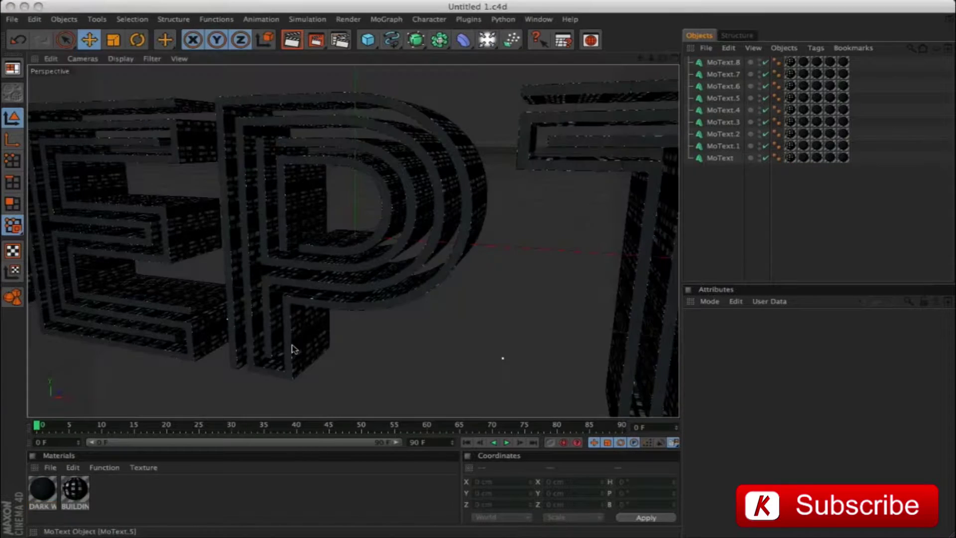
{"action": "left_click", "coordinate": [393, 268]}
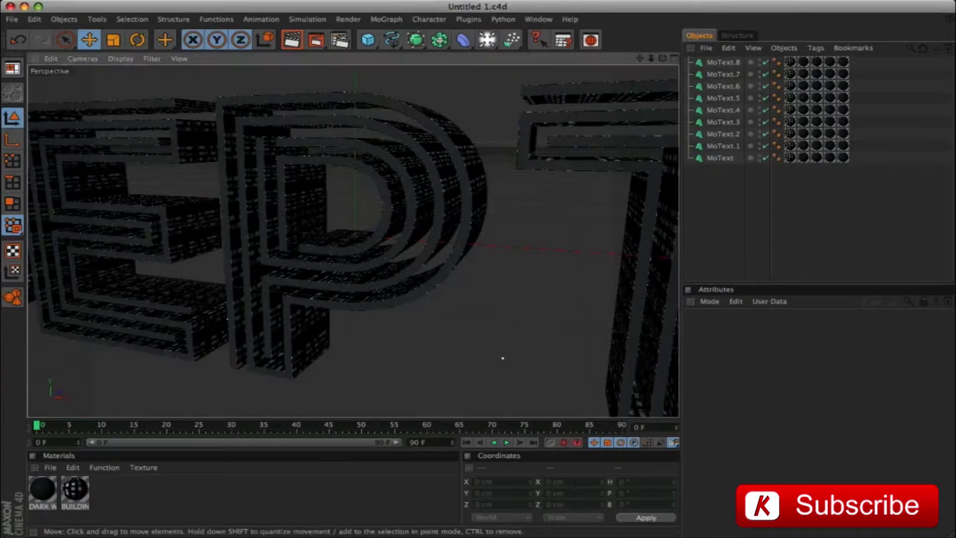
Render a close-up of the P's lower inner curves in the perspective view to check the wall and window textures.
{"action": "mouse_move", "coordinate": [393, 267]}
{"action": "left_mouse_down", "text": "alt"}
{"action": "mouse_move", "coordinate": [385, 270]}
{"action": "mouse_move", "coordinate": [401, 254]}
{"action": "left_mouse_up", "text": "alt"}
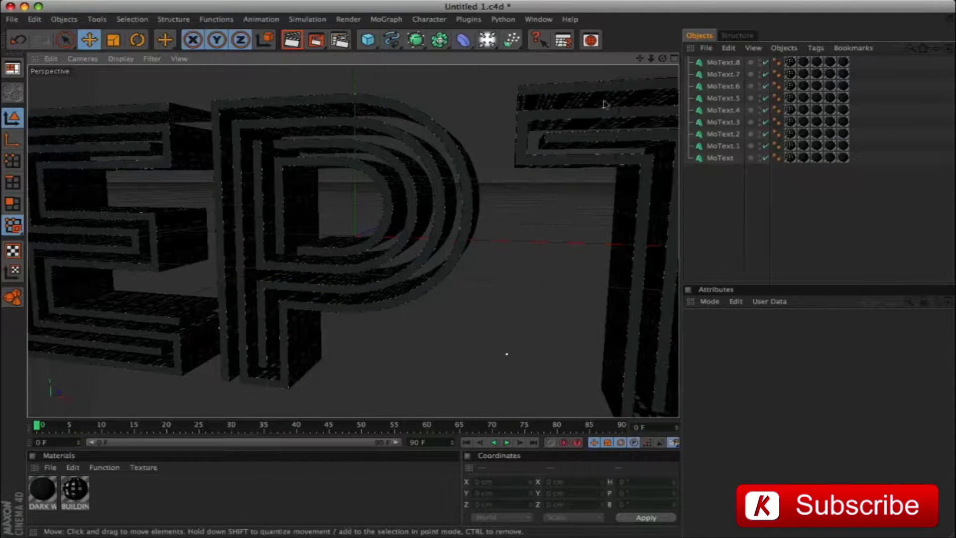
{"action": "left_click_drag", "start_coordinate": [651, 58], "coordinate": [711, 59]}
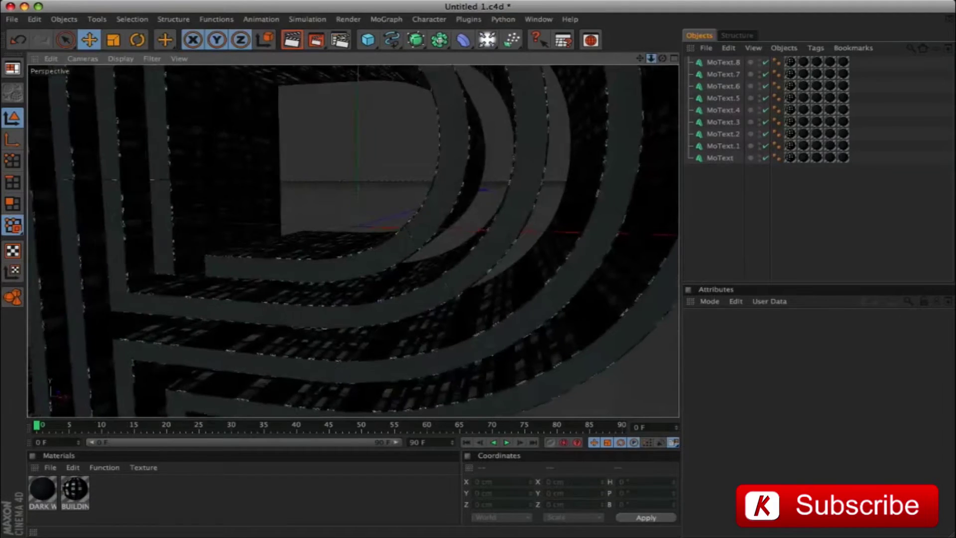
{"action": "key", "text": "ctrl+r"}
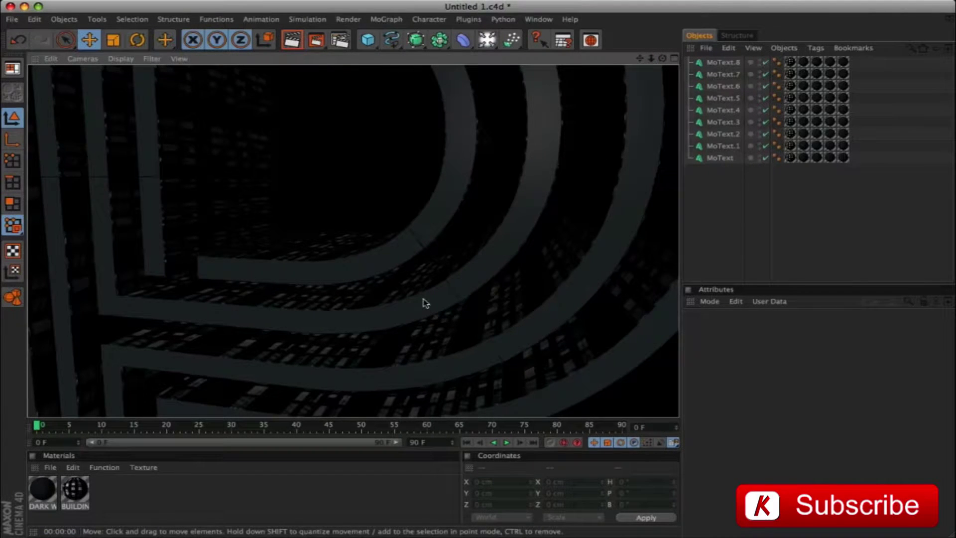
Select all nine MoText letters and frame the whole title in the perspective view.
{"action": "key", "text": "ctrl+a"}
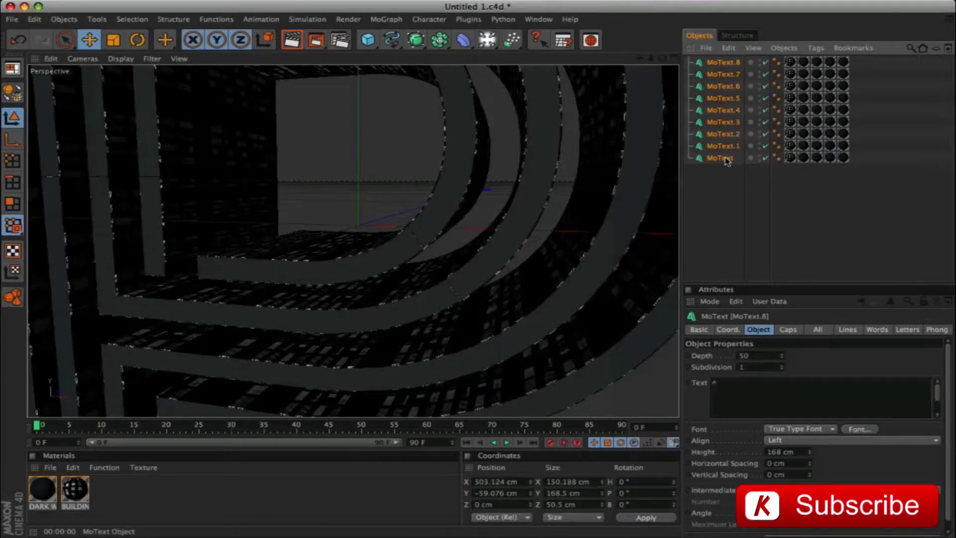
{"action": "key", "text": "s"}
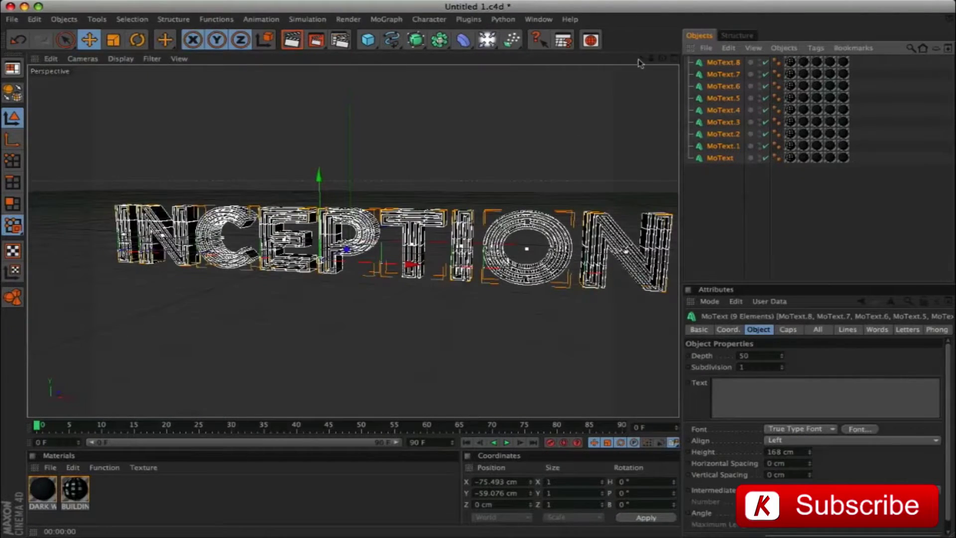
{"action": "left_click_drag", "start_coordinate": [639, 60], "coordinate": [588, 62]}
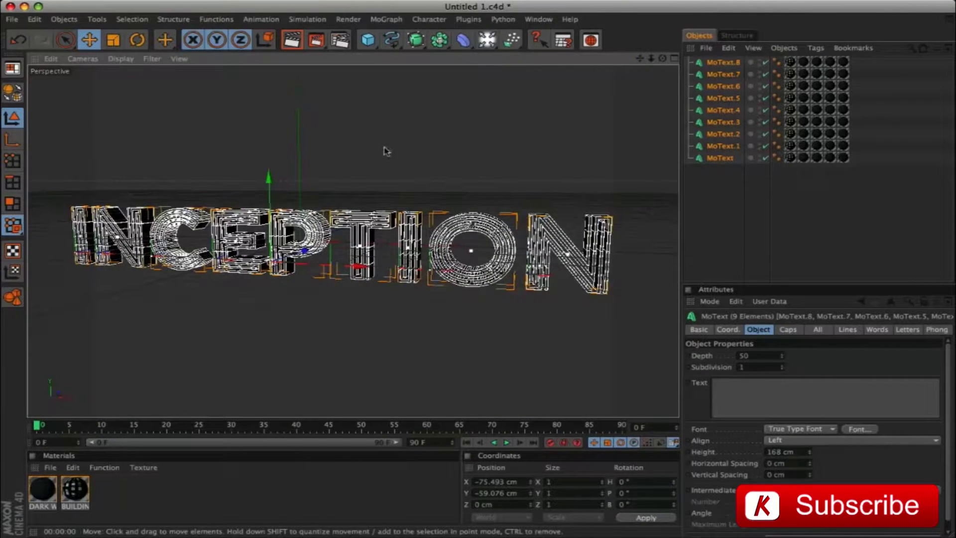
Set the render output to 1920 x 800 pixels with the frame range ending at frame 100.
{"action": "left_click", "coordinate": [340, 40]}
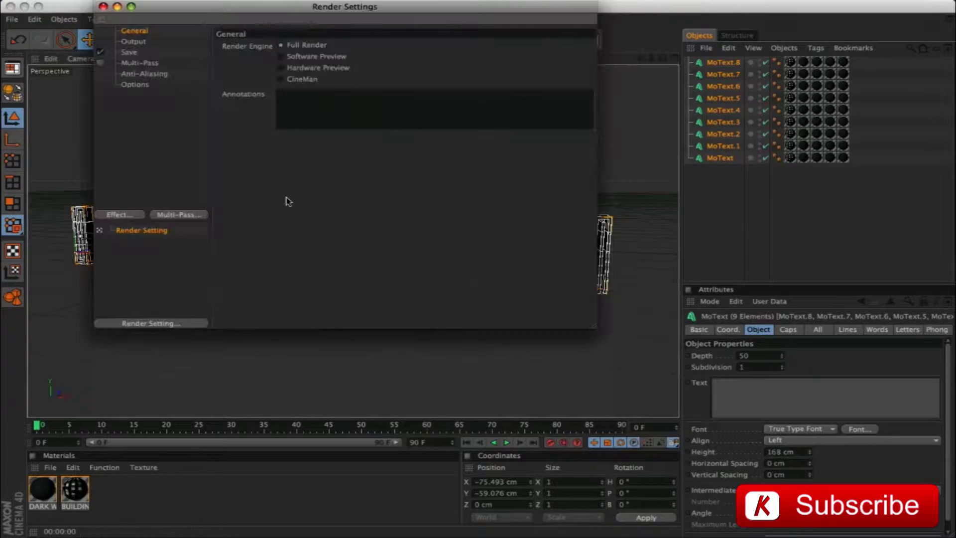
{"action": "left_click", "coordinate": [132, 43]}
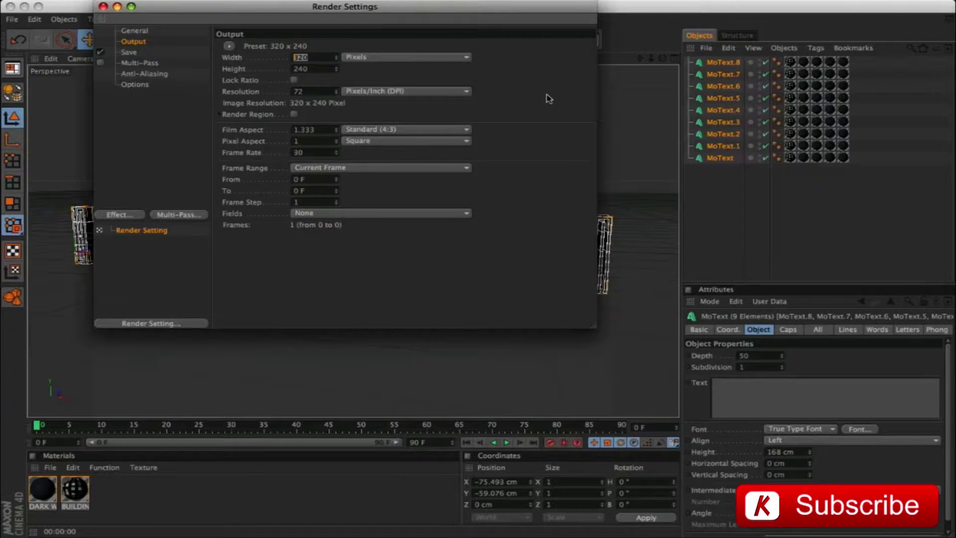
{"action": "key", "text": "Tab"}
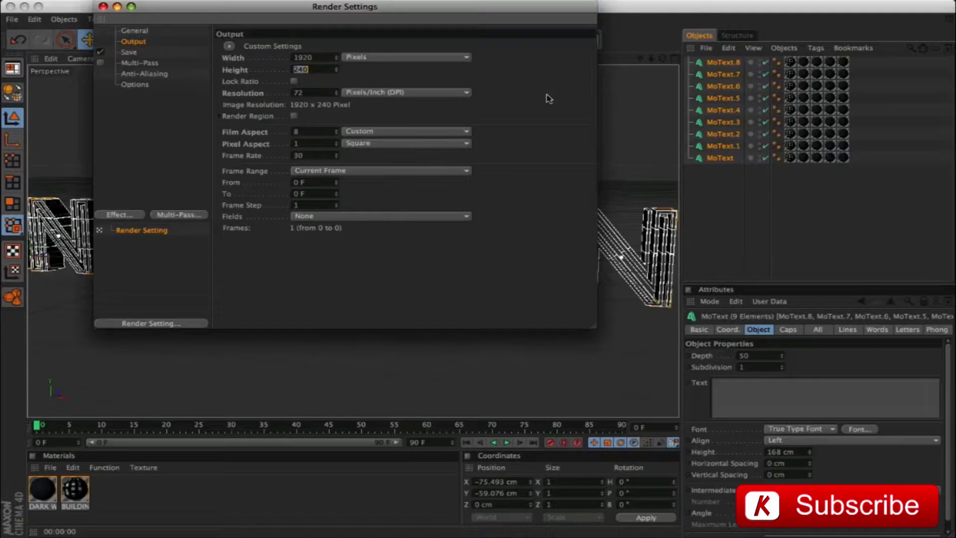
{"action": "key", "text": "Tab"}
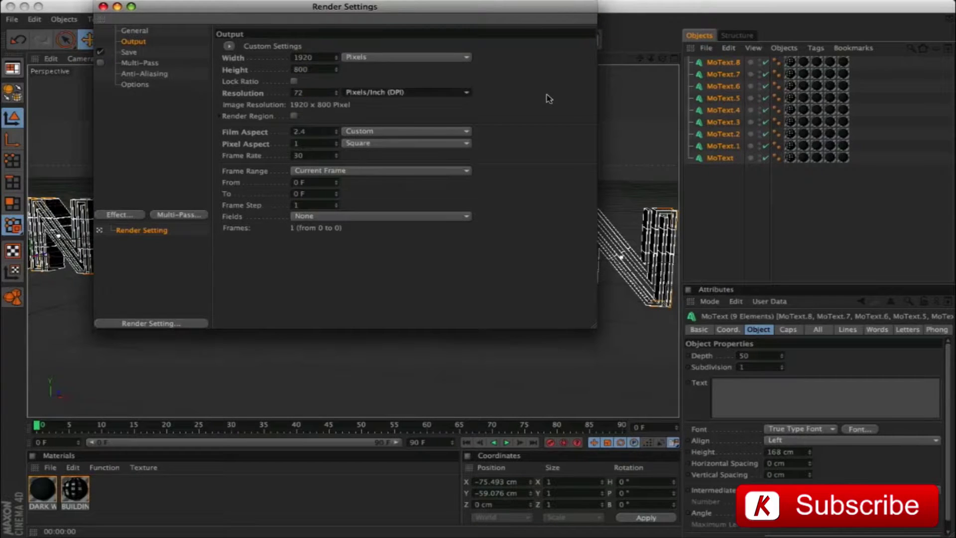
{"action": "double_click", "coordinate": [299, 194]}
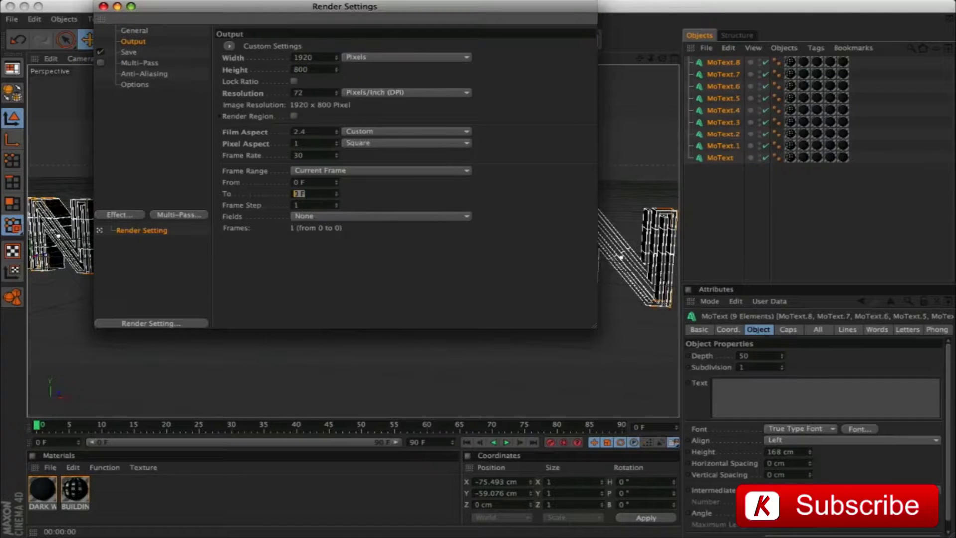
{"action": "type", "text": "100"}
{"action": "key", "text": "Return"}
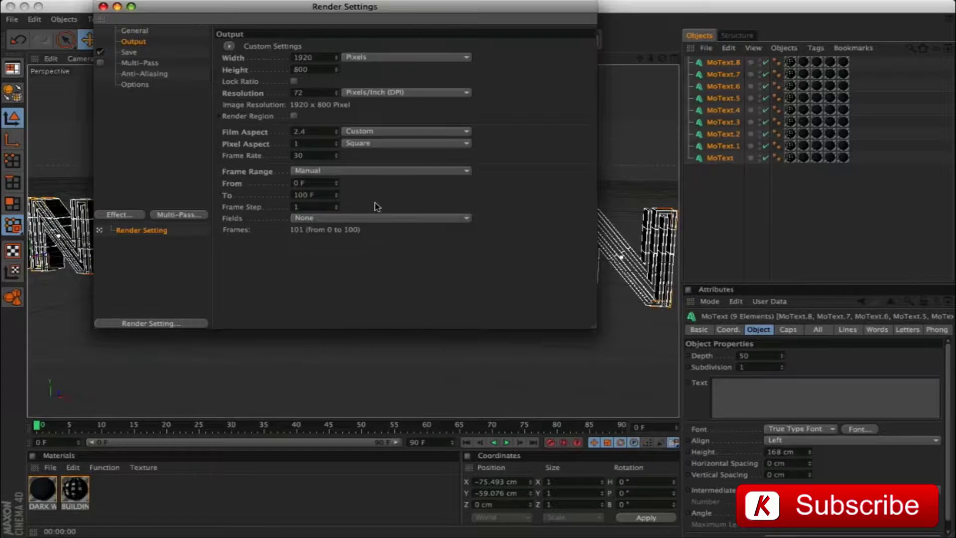
Choose QuickTime Movie as the render save format and set anti-aliasing to Best.
{"action": "left_click", "coordinate": [129, 53]}
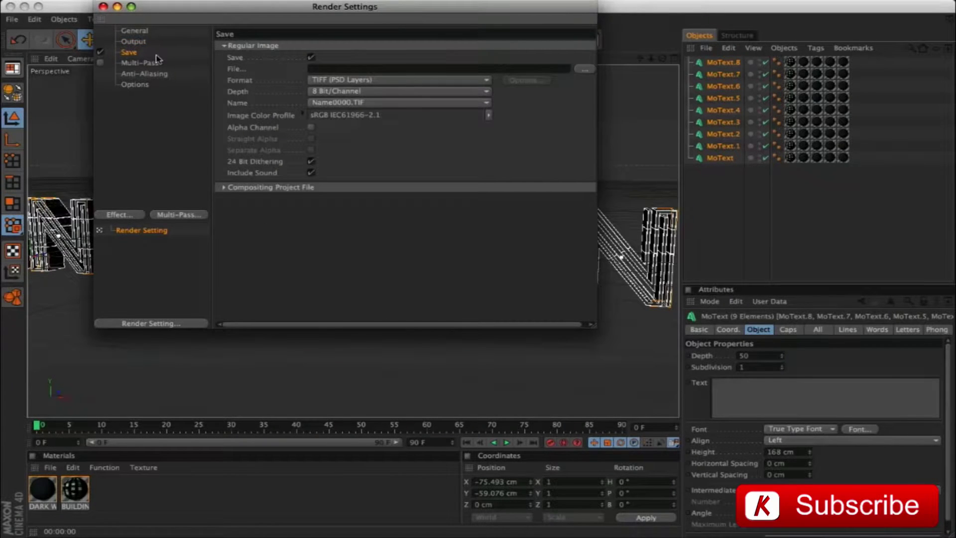
{"action": "left_click", "coordinate": [366, 83]}
{"action": "left_click", "coordinate": [386, 373]}
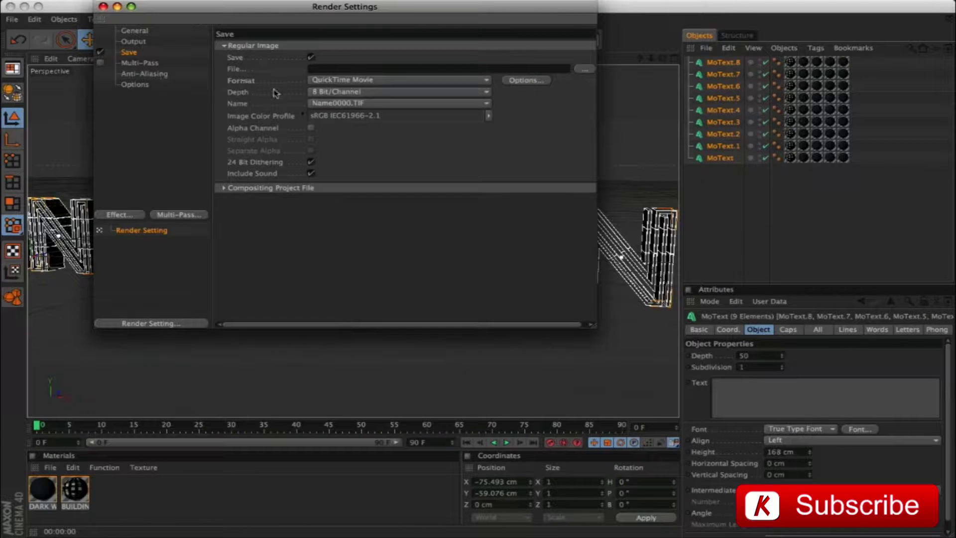
{"action": "left_click", "coordinate": [144, 75]}
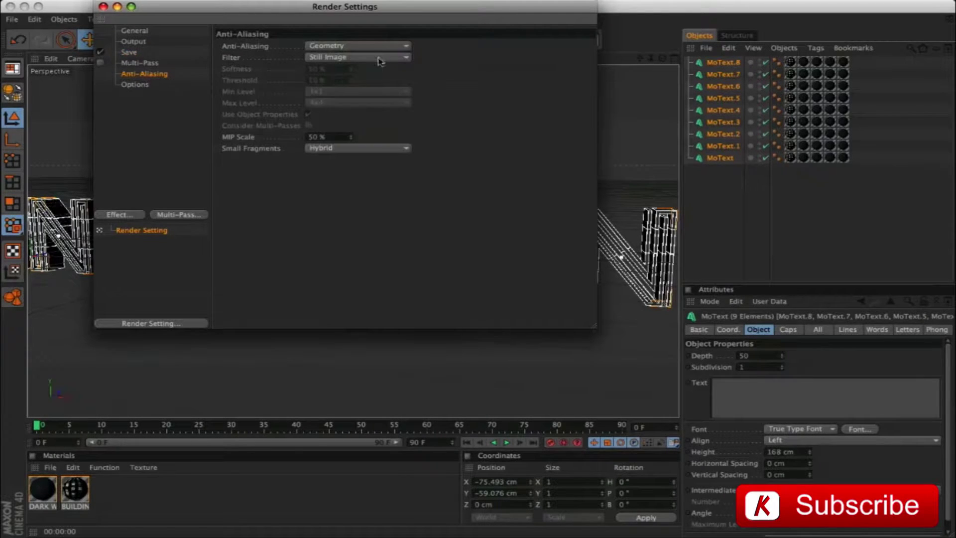
{"action": "left_click", "coordinate": [367, 46]}
{"action": "left_click", "coordinate": [328, 81]}
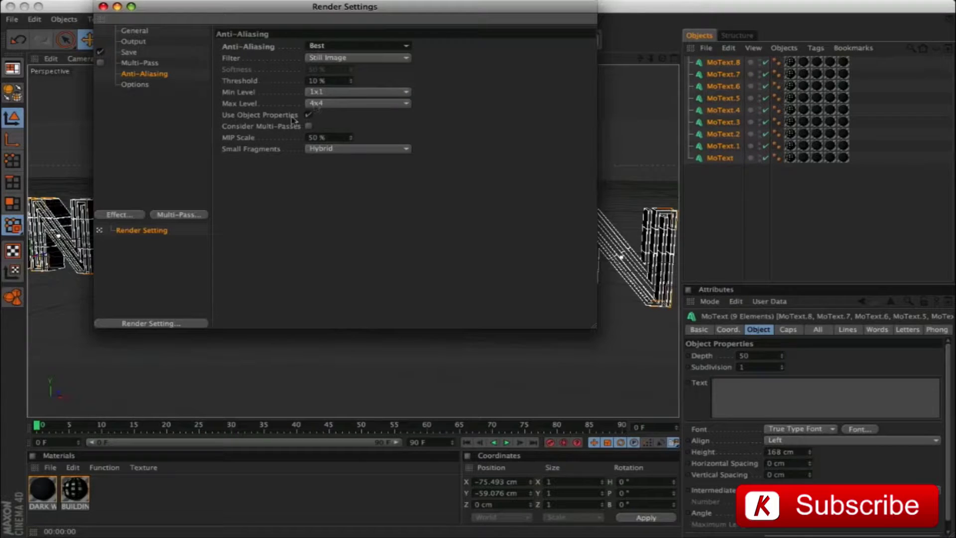
Enable the alpha channel and turn off included sound for the saved render, finishing the render settings.
{"action": "left_click", "coordinate": [128, 53]}
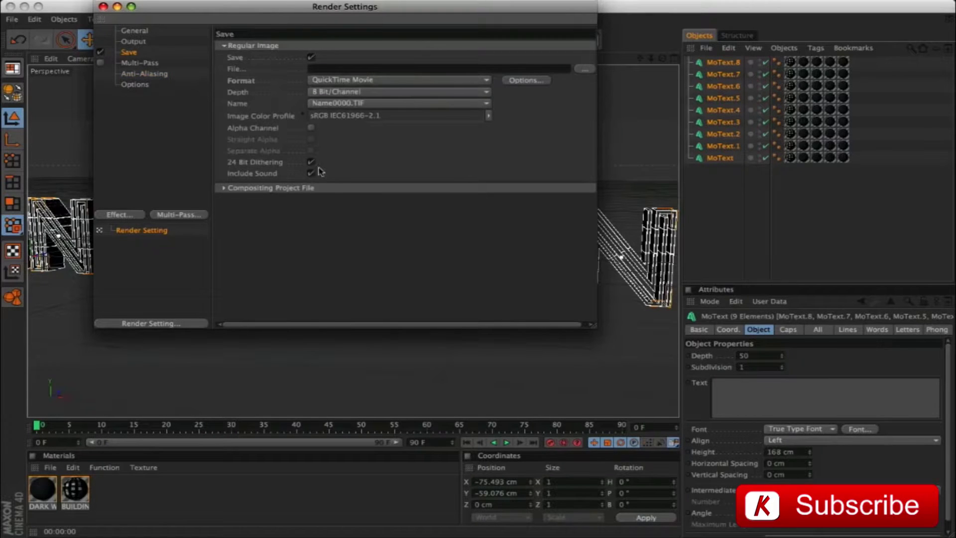
{"action": "left_click", "coordinate": [312, 128]}
{"action": "left_click", "coordinate": [311, 173]}
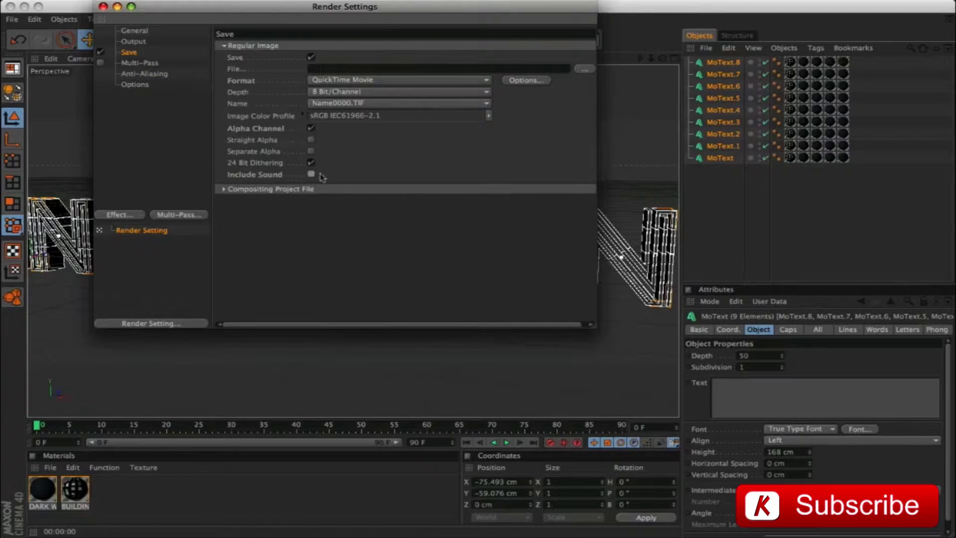
{"action": "left_click", "coordinate": [104, 7]}
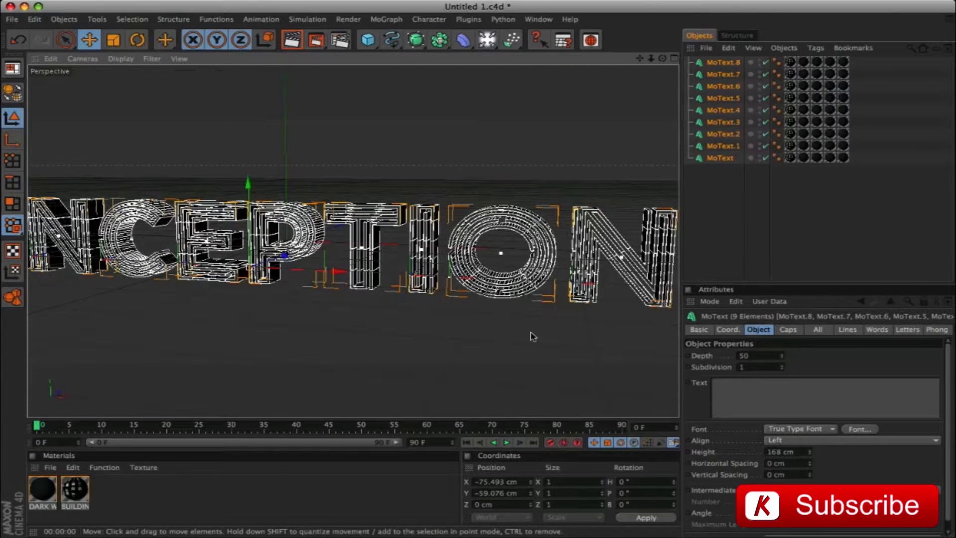
Group every letter except the P (MoText.4) under a null and hide that null.
{"action": "left_click", "coordinate": [725, 111], "text": "ctrl"}
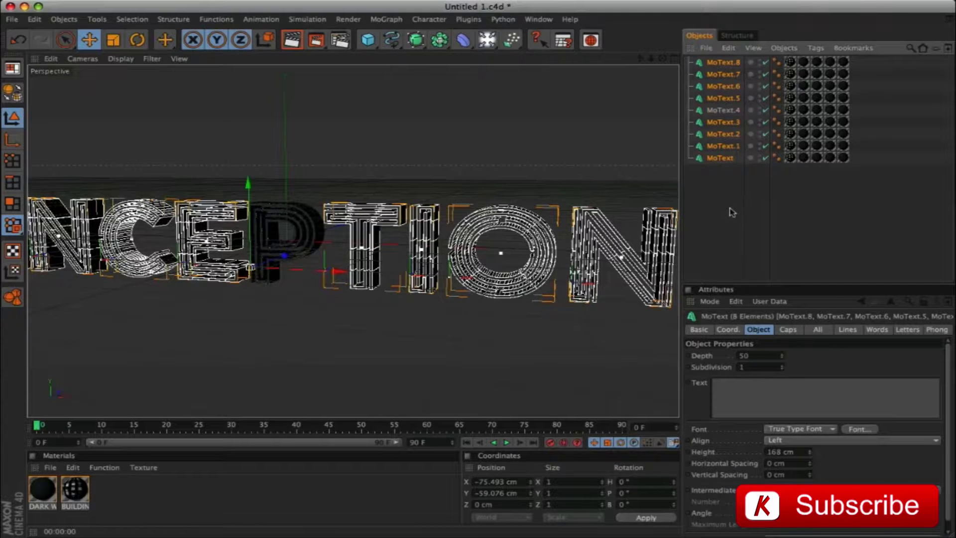
{"action": "key", "text": "alt+g"}
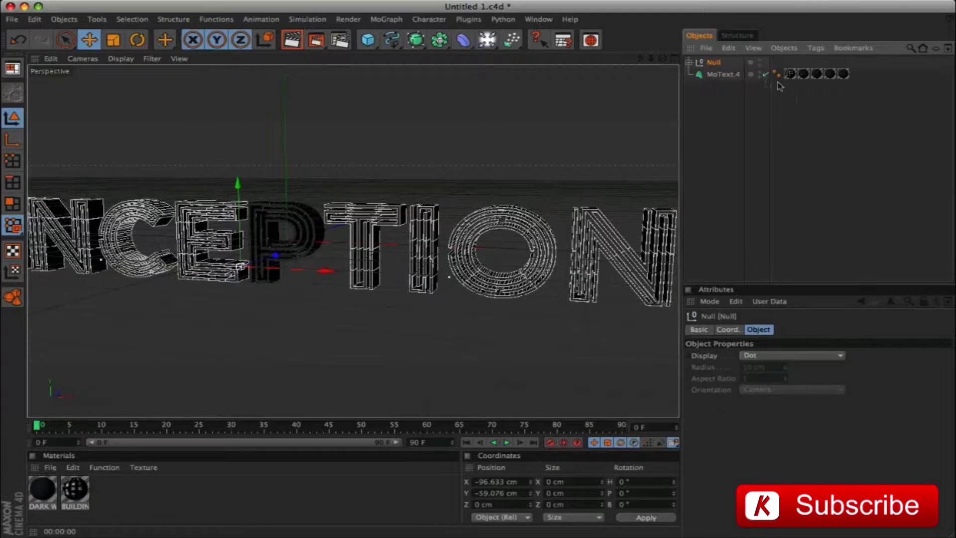
{"action": "left_click", "coordinate": [759, 62]}
{"action": "left_click", "coordinate": [759, 61]}
Frame the P letter up close, add a MoGraph Fracture object and nest the P inside it.
{"action": "left_click", "coordinate": [720, 75]}
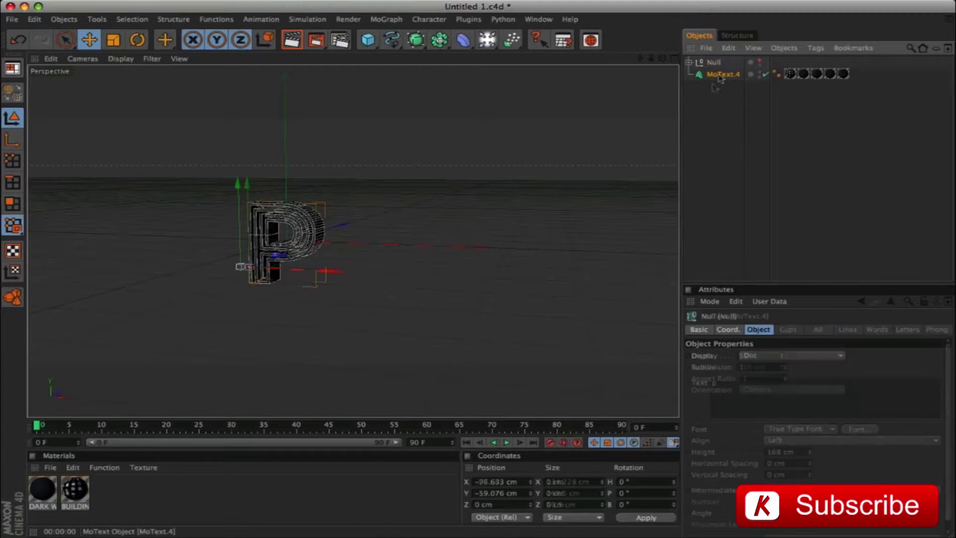
{"action": "key", "text": "o"}
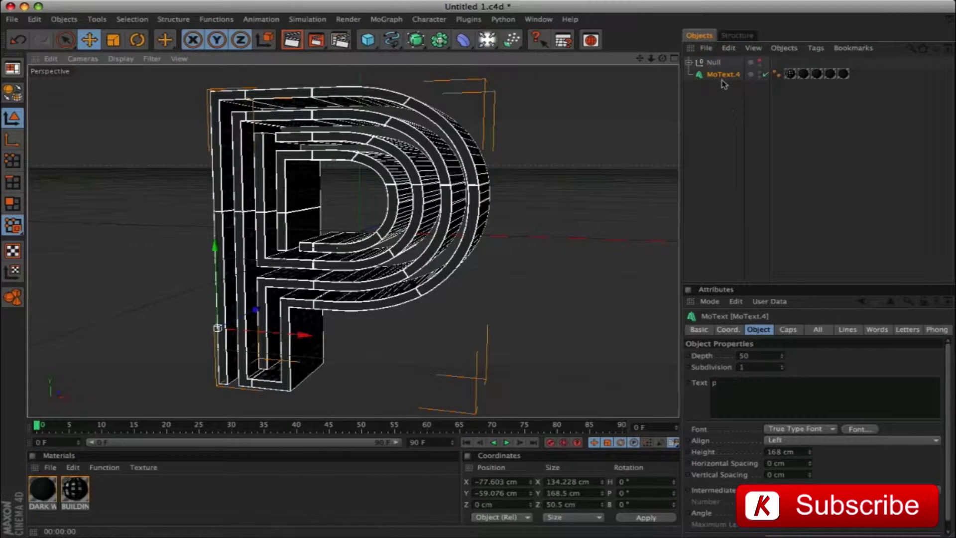
{"action": "left_click", "coordinate": [387, 19]}
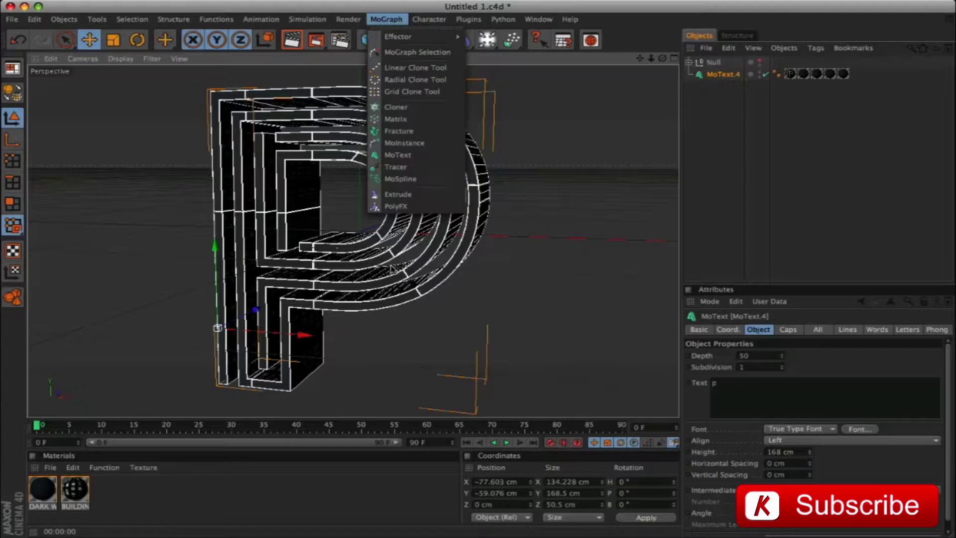
{"action": "left_click", "coordinate": [397, 131]}
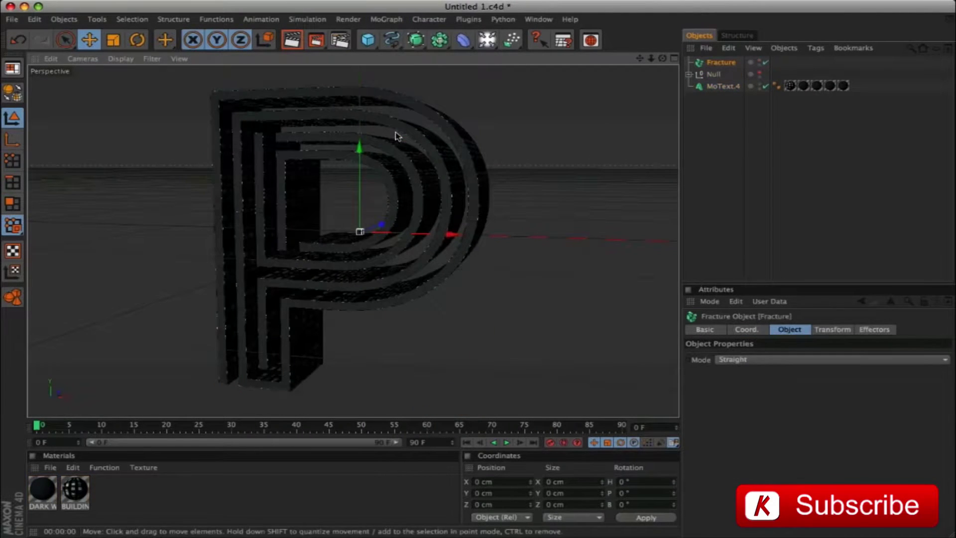
{"action": "left_click_drag", "start_coordinate": [721, 88], "coordinate": [719, 65]}
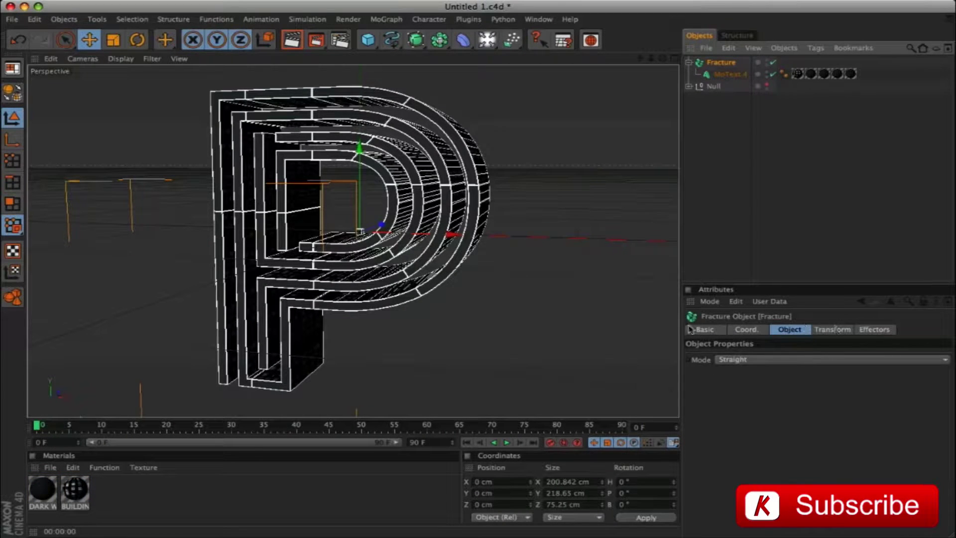
Add a Random effector to the Fracture object containing the P.
{"action": "left_click", "coordinate": [883, 331]}
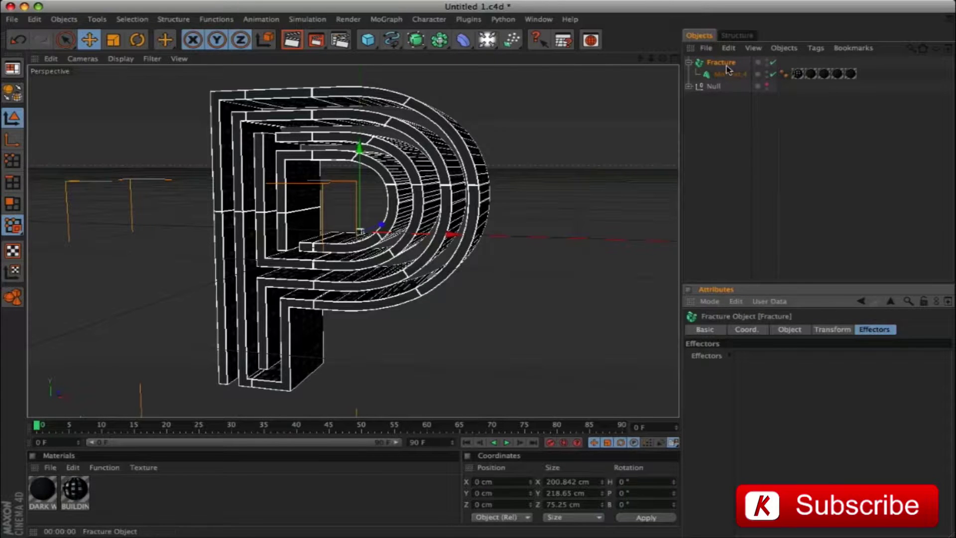
{"action": "left_click", "coordinate": [390, 19]}
{"action": "mouse_move", "coordinate": [399, 36]}
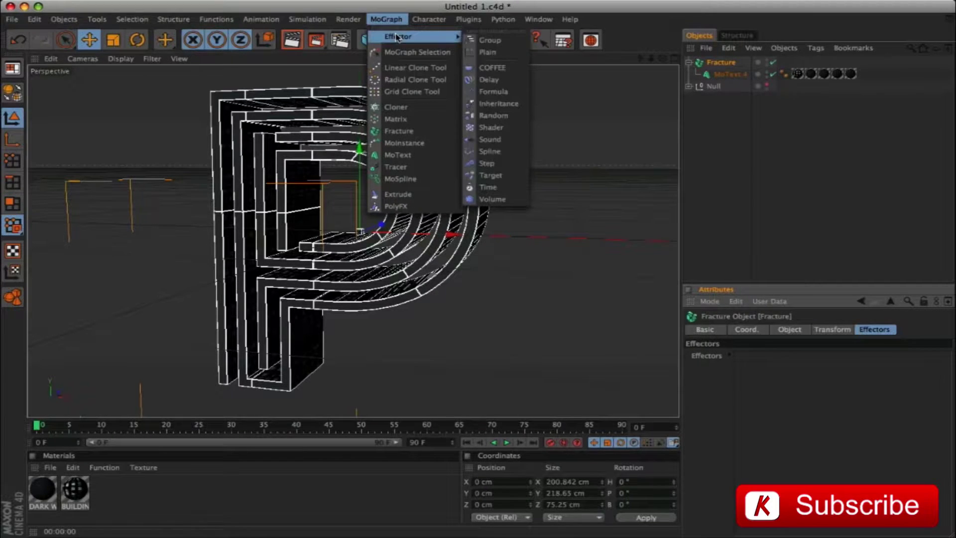
{"action": "left_click", "coordinate": [502, 116]}
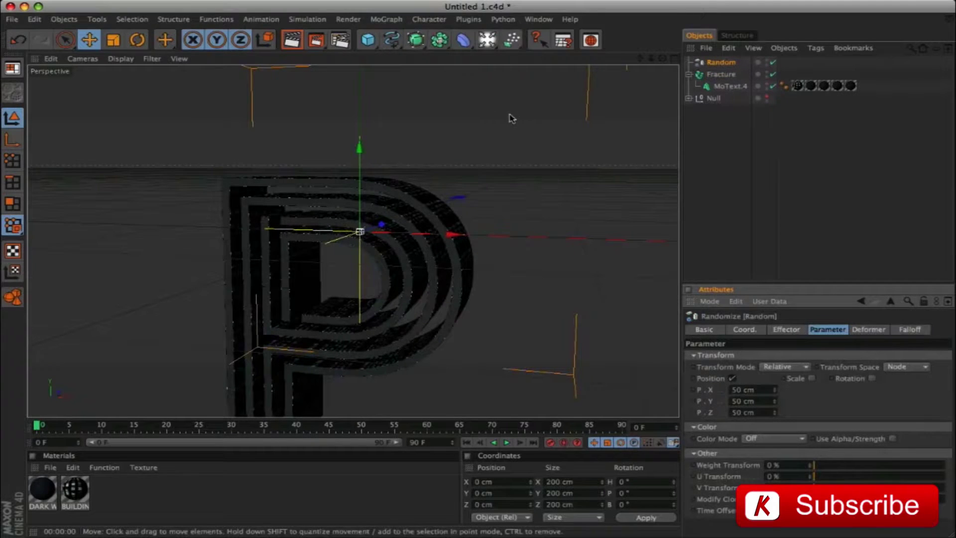
Remove the Random effector from the Fracture object's effectors and assign it again from the object list.
{"action": "left_click", "coordinate": [721, 74]}
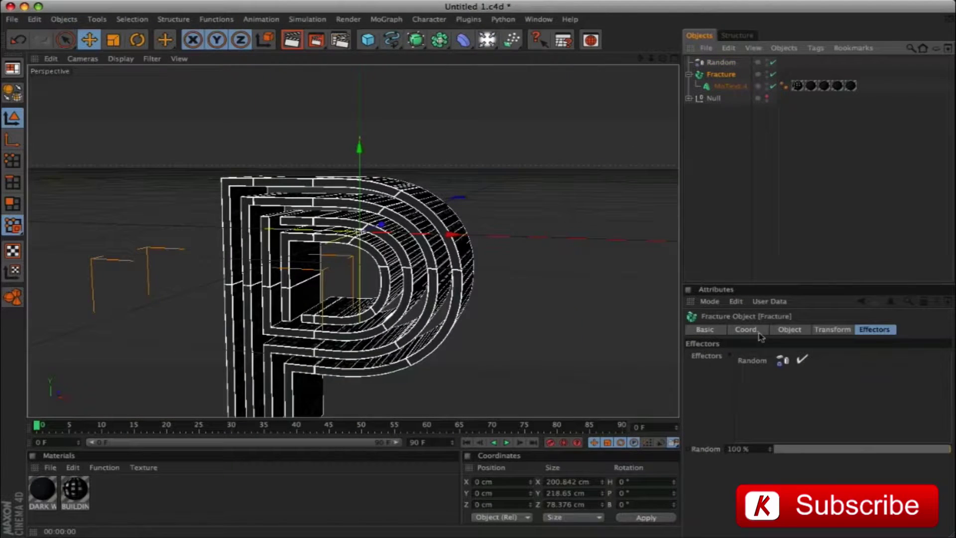
{"action": "left_click", "coordinate": [752, 361]}
{"action": "key", "text": "Delete"}
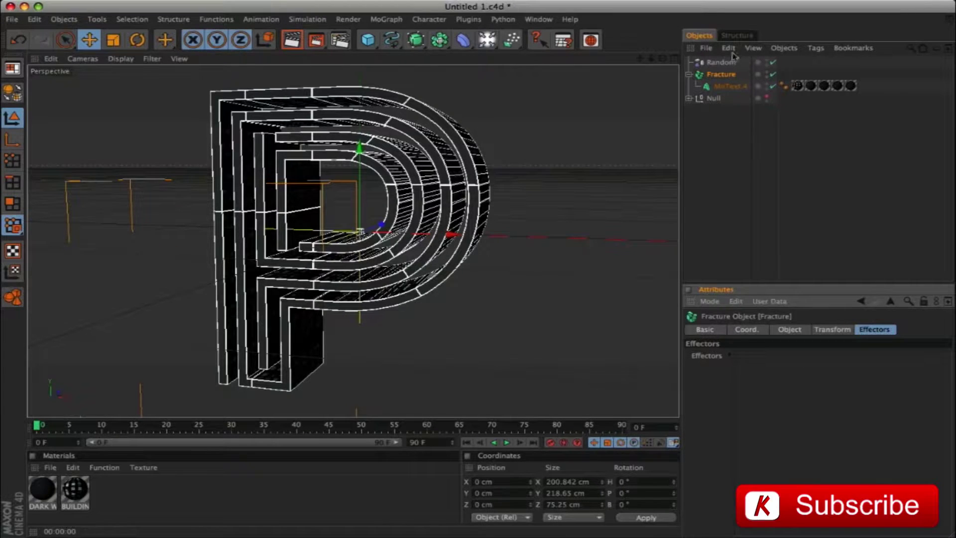
{"action": "left_click_drag", "start_coordinate": [721, 63], "coordinate": [789, 413]}
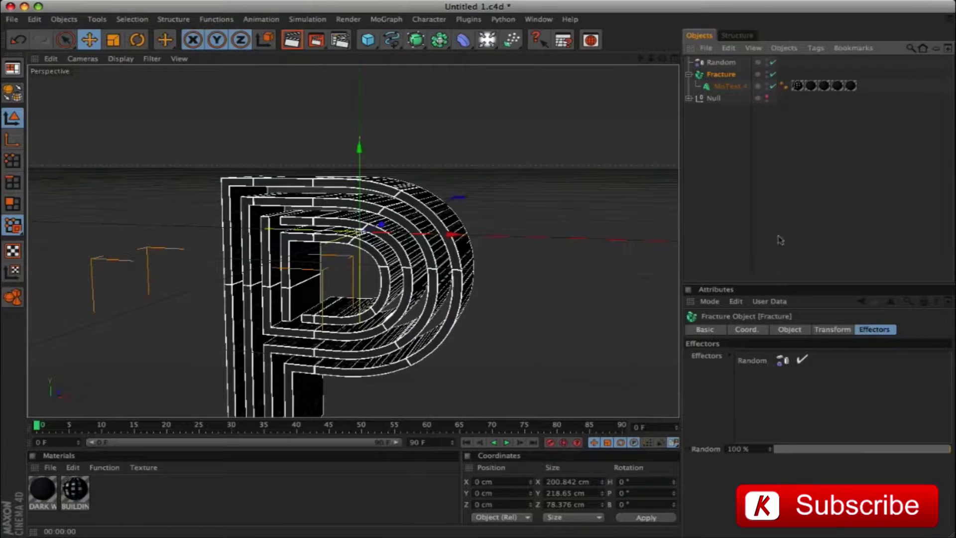
Set the Random effector's X, Y and Z position values to 0 cm.
{"action": "left_click", "coordinate": [721, 62]}
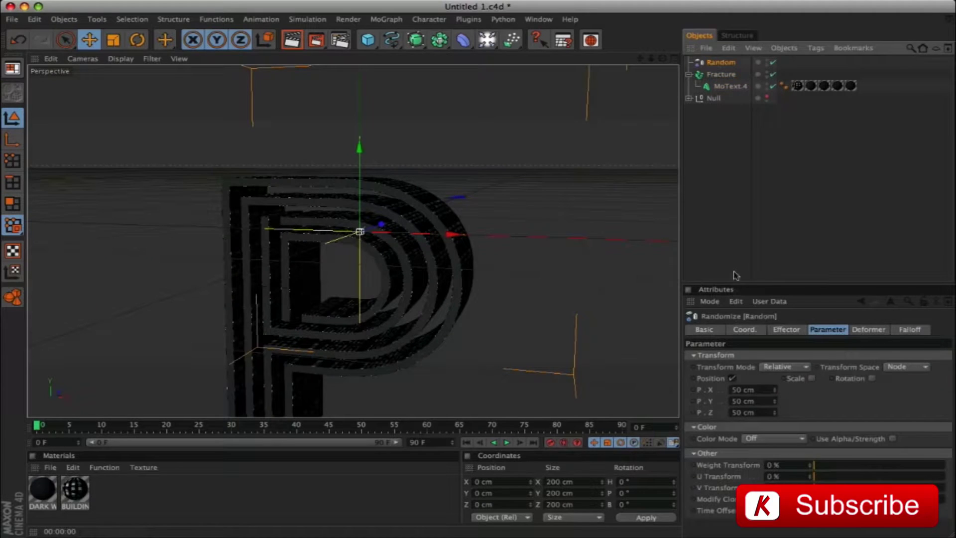
{"action": "left_click_drag", "start_coordinate": [537, 269], "coordinate": [562, 249], "text": "alt"}
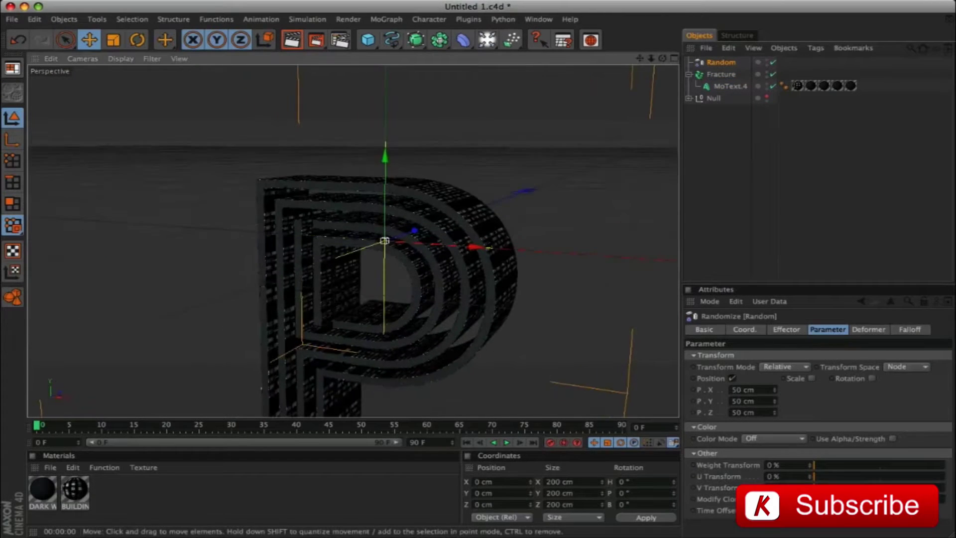
{"action": "left_click_drag", "start_coordinate": [651, 59], "coordinate": [611, 16]}
{"action": "key", "text": "Tab"}
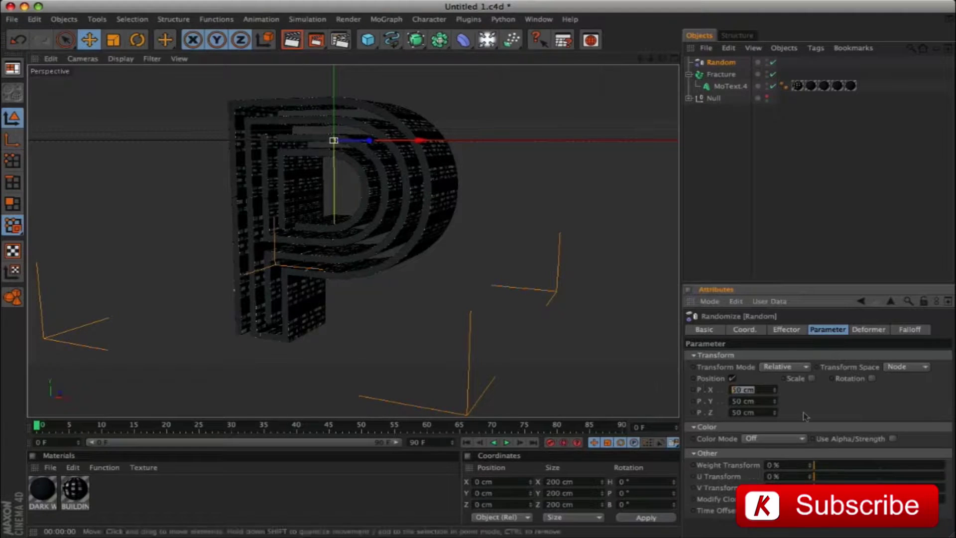
{"action": "type", "text": "0"}
{"action": "key", "text": "Tab"}
{"action": "type", "text": "0"}
{"action": "key", "text": "Tab"}
{"action": "type", "text": "0"}
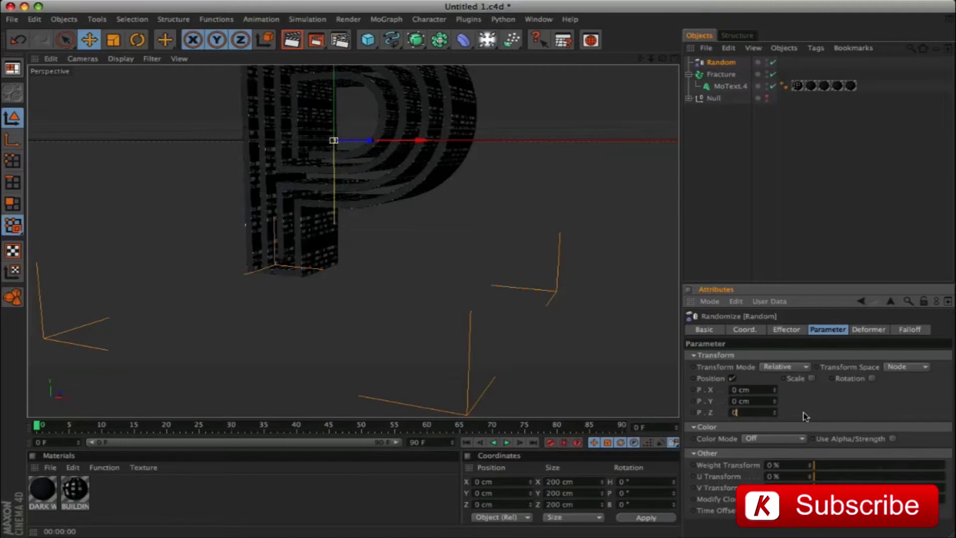
{"action": "key", "text": "Return"}
{"action": "key", "text": "o"}
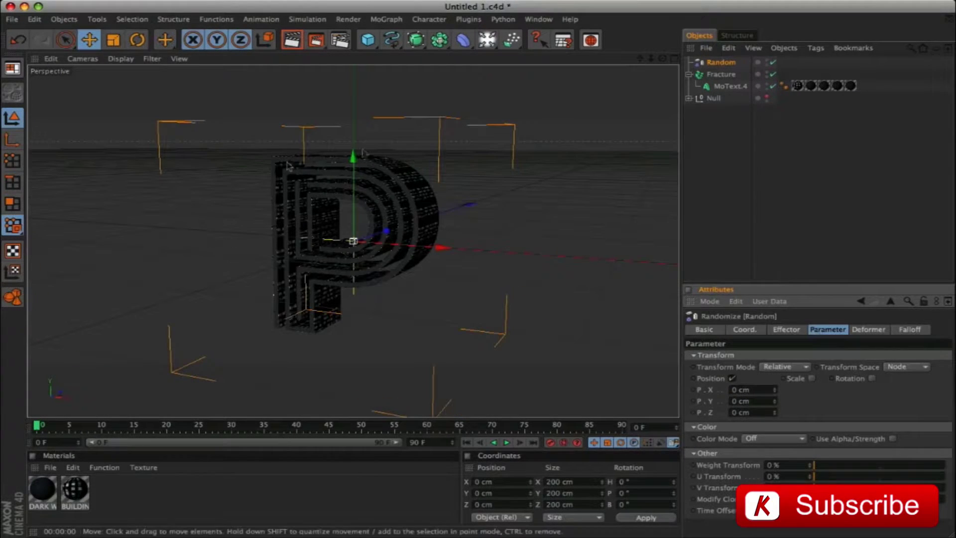
Enable Scale and Absolute Scale for the Random effector and open its falloff settings.
{"action": "left_click", "coordinate": [812, 379]}
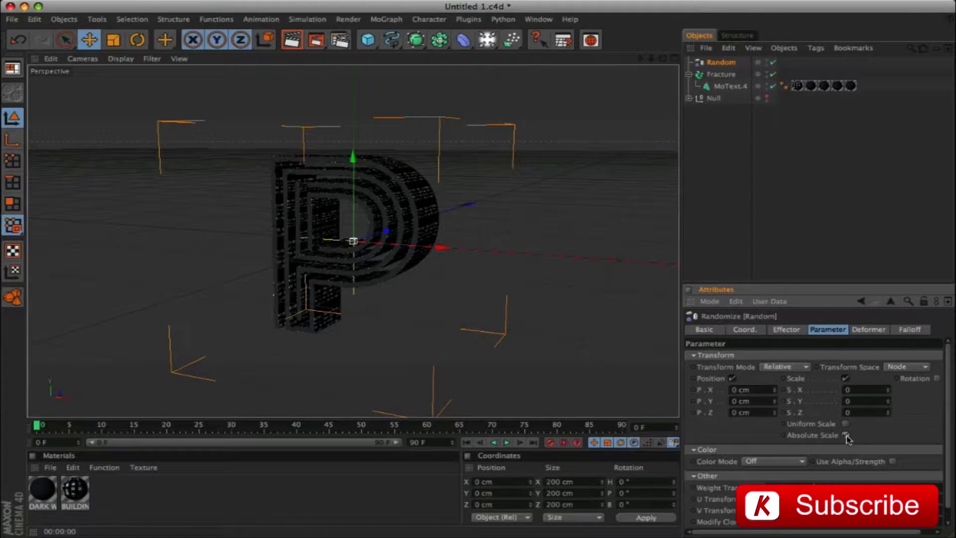
{"action": "left_click", "coordinate": [865, 331]}
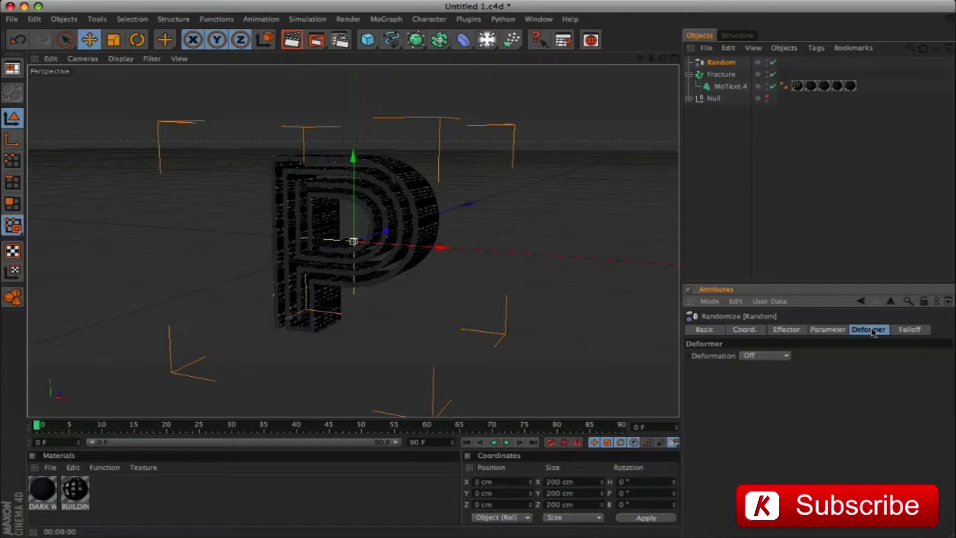
{"action": "left_click", "coordinate": [911, 330]}
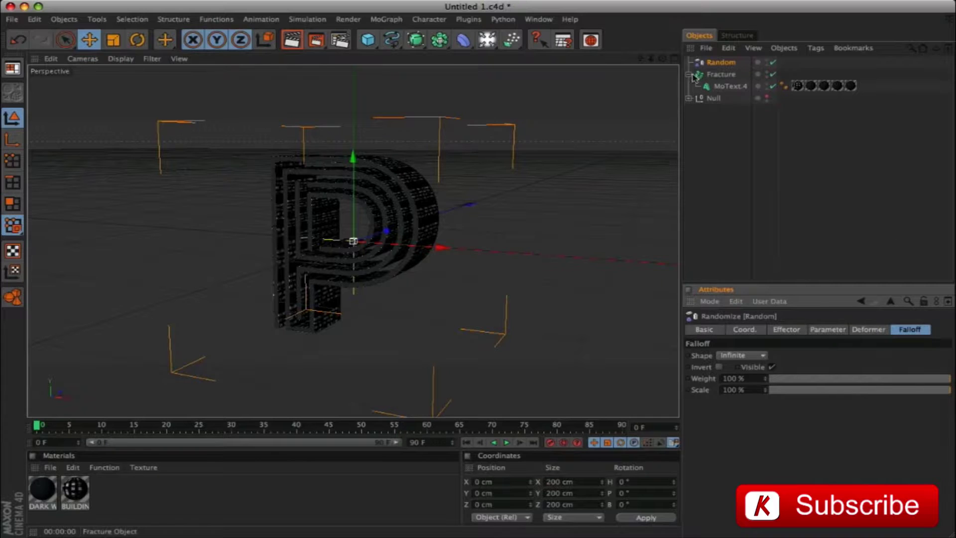
Group the P text (MoText.4) under a null inside the Fracture object.
{"action": "left_click", "coordinate": [735, 87]}
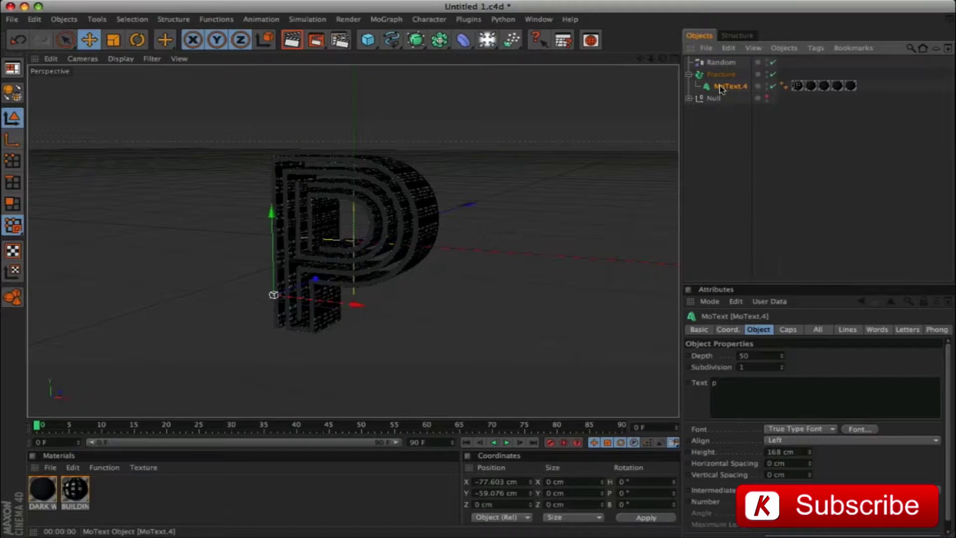
{"action": "key", "text": "alt+g"}
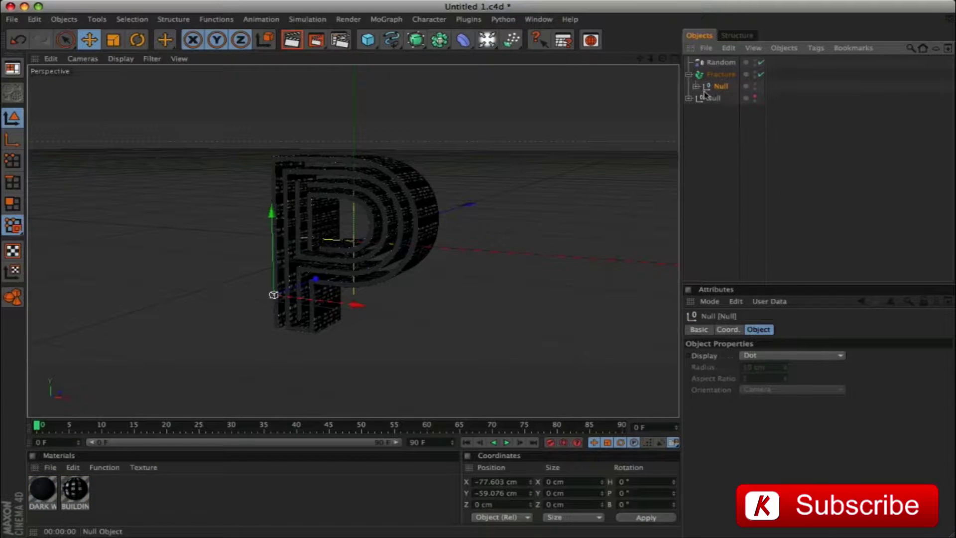
Give the Random effector a cylinder falloff shape and invert it.
{"action": "left_click", "coordinate": [720, 62]}
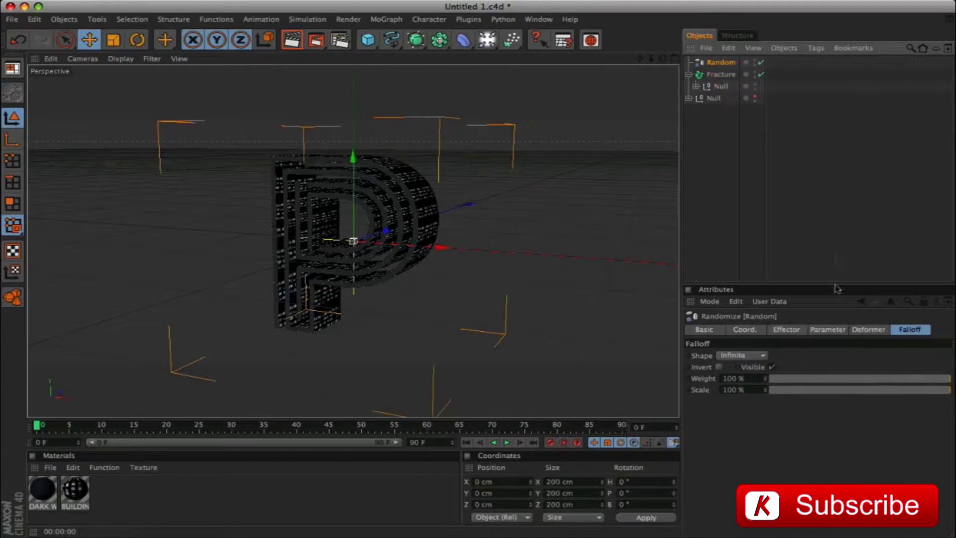
{"action": "left_click", "coordinate": [756, 356]}
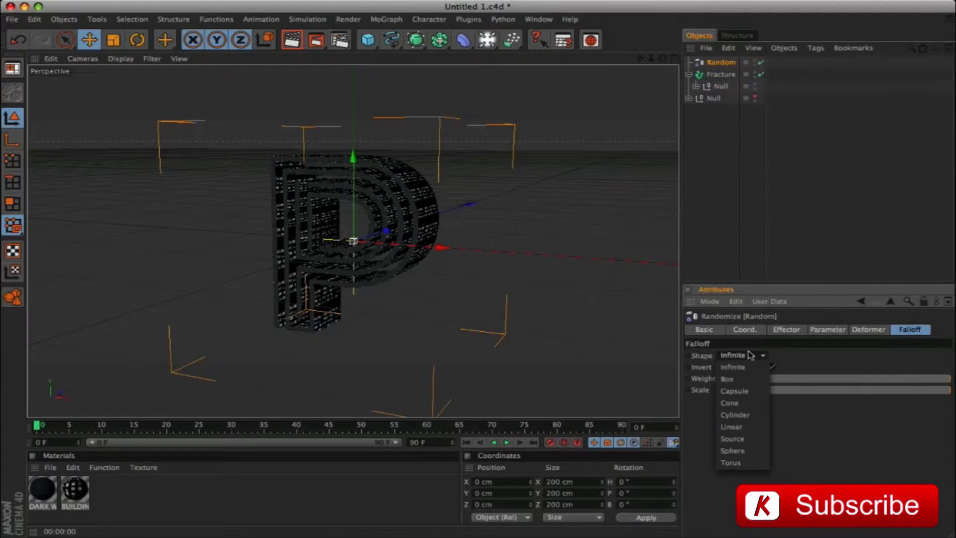
{"action": "left_click", "coordinate": [749, 415]}
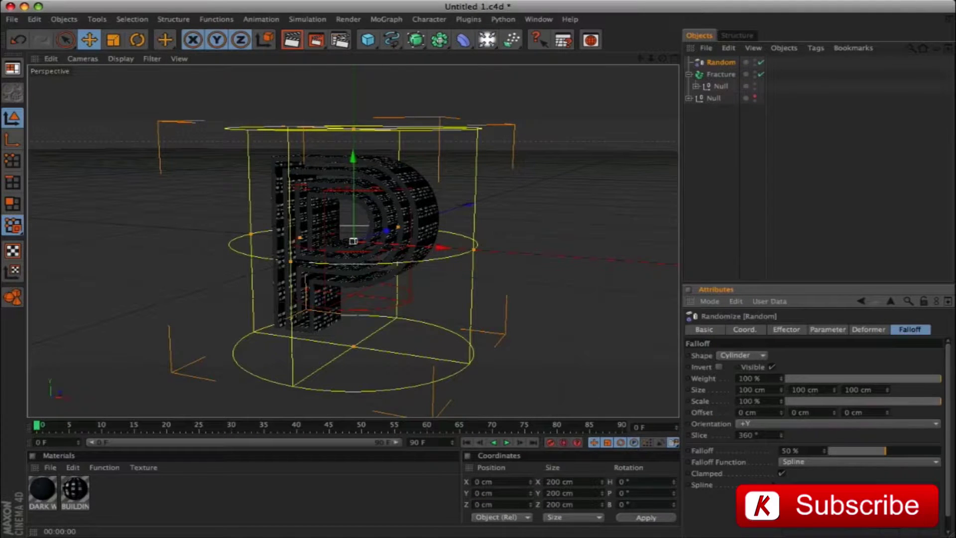
{"action": "left_click", "coordinate": [718, 367]}
Set the Random effector's cylinder falloff size to 450 cm, 1000 cm and 2100 cm in X, Y and Z.
{"action": "left_click", "coordinate": [761, 379]}
{"action": "key", "text": "Tab"}
{"action": "type", "text": "450"}
{"action": "key", "text": "Tab"}
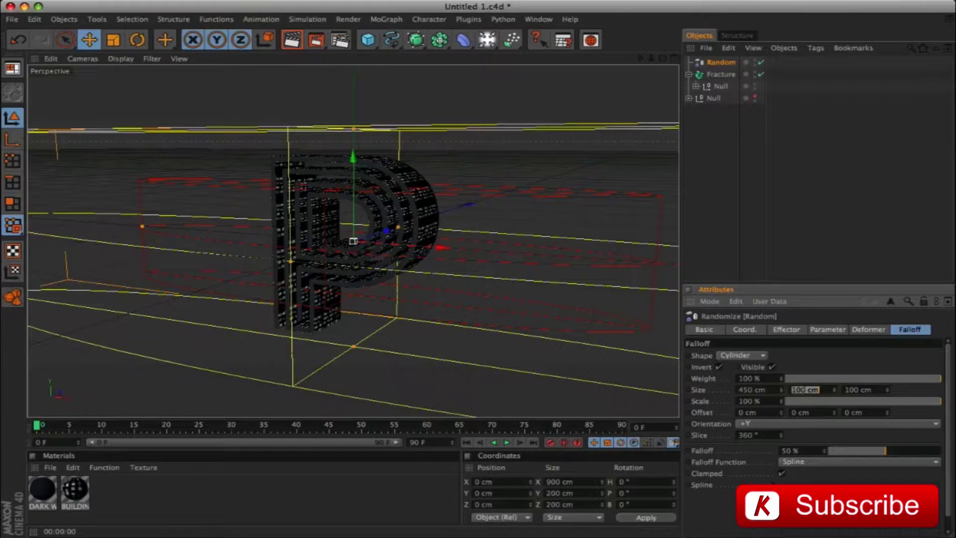
{"action": "type", "text": "1000"}
{"action": "key", "text": "Tab"}
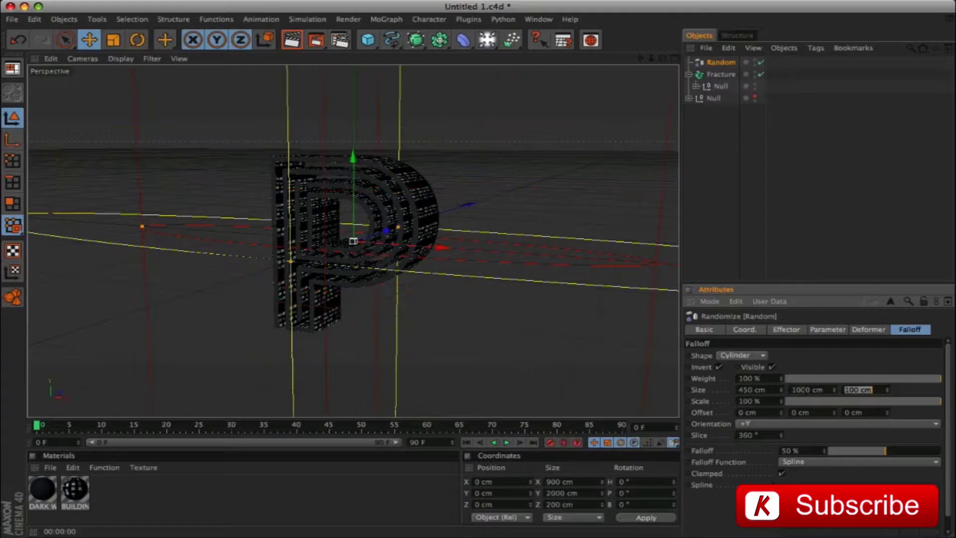
{"action": "type", "text": "2100"}
{"action": "key", "text": "Tab"}
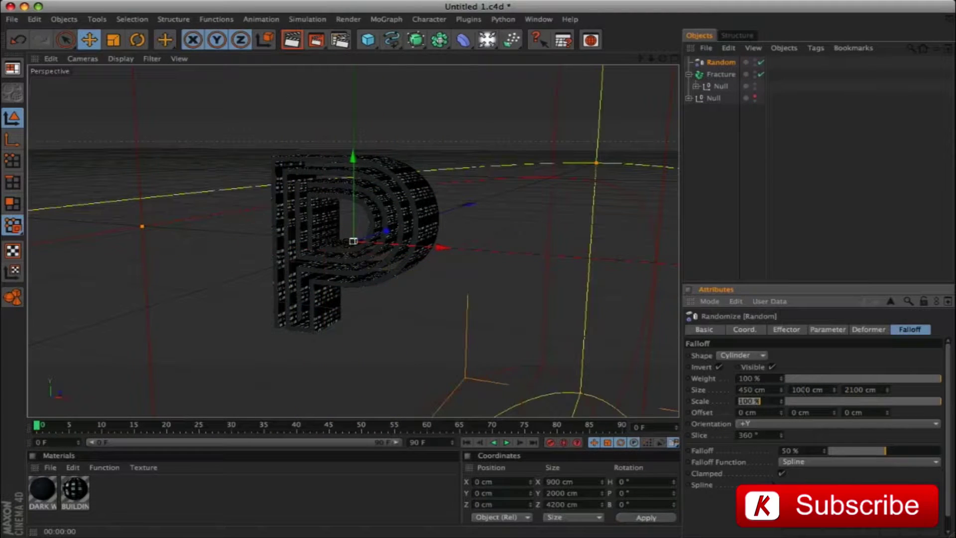
Offset the cylinder falloff by 100 cm in Y and -1430 cm in Z, and raise the falloff amount to 100%.
{"action": "key", "text": "Tab"}
{"action": "key", "text": "Tab"}
{"action": "type", "text": "100"}
{"action": "key", "text": "Tab"}
{"action": "type", "text": "-1"}
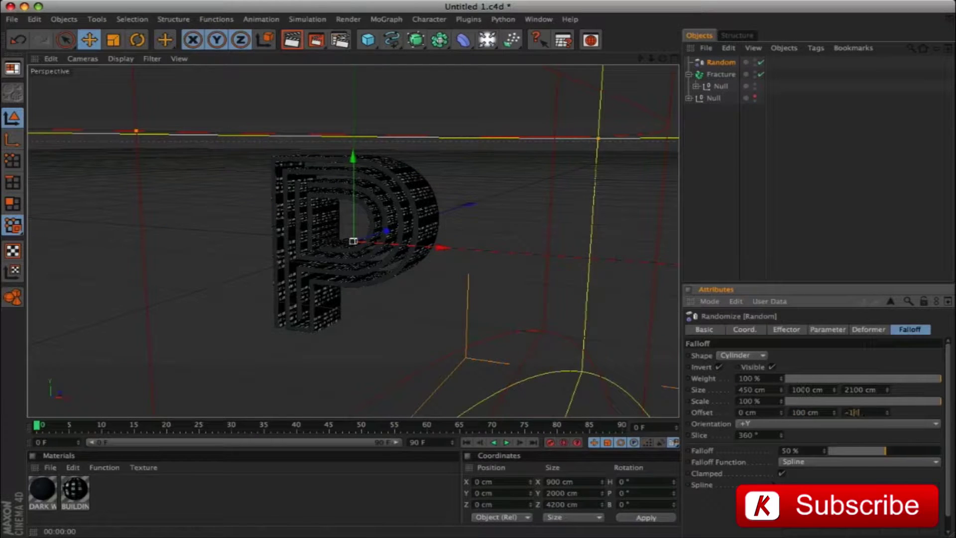
{"action": "type", "text": "430"}
{"action": "key", "text": "Return"}
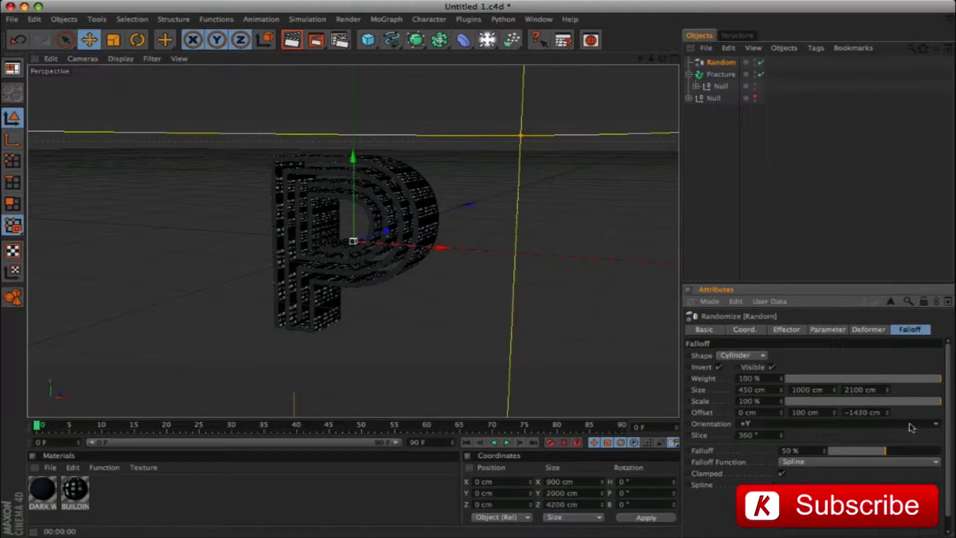
{"action": "left_click_drag", "start_coordinate": [883, 454], "coordinate": [941, 450]}
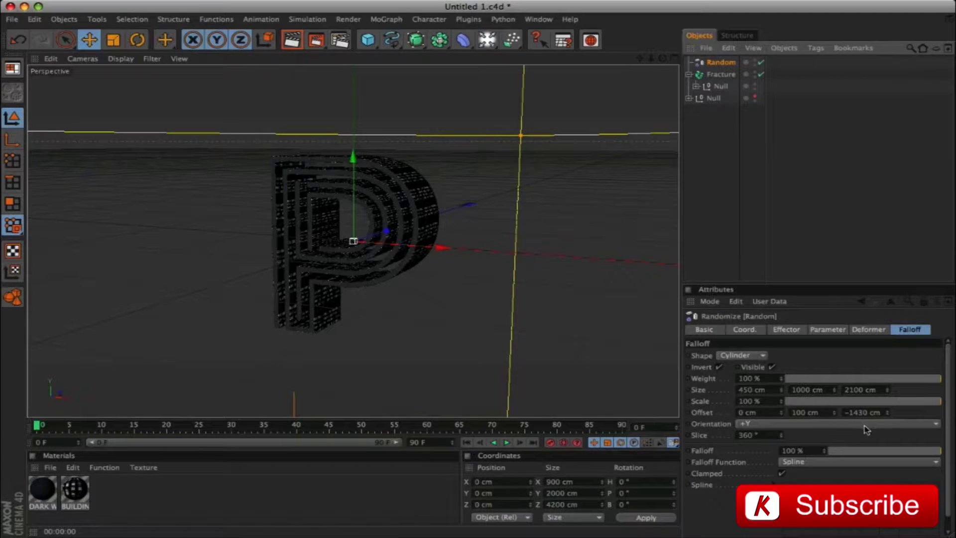
Set the Fracture object's mode to Explode Segments & Connect.
{"action": "left_click_drag", "start_coordinate": [651, 59], "coordinate": [513, 59]}
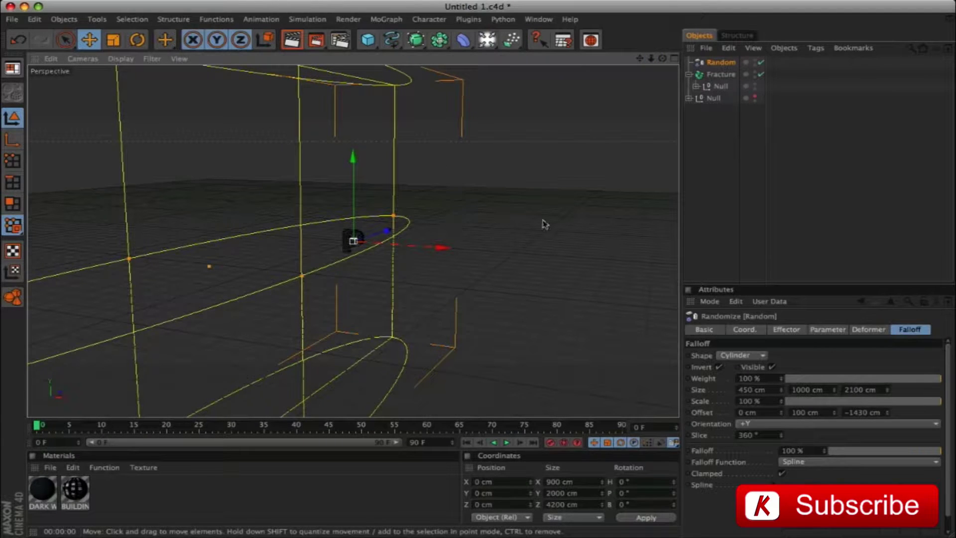
{"action": "left_click_drag", "start_coordinate": [650, 59], "coordinate": [644, 61]}
{"action": "left_click", "coordinate": [721, 74]}
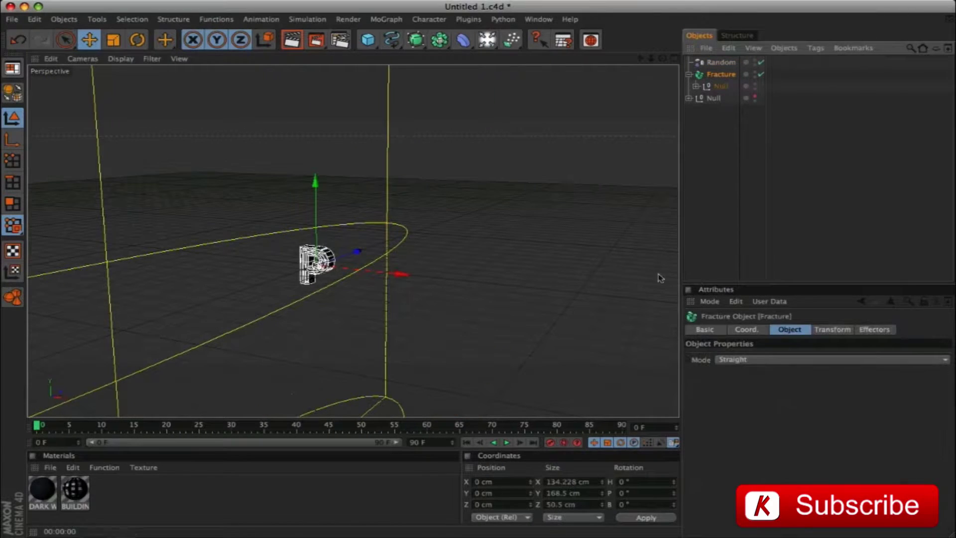
{"action": "left_click", "coordinate": [748, 359]}
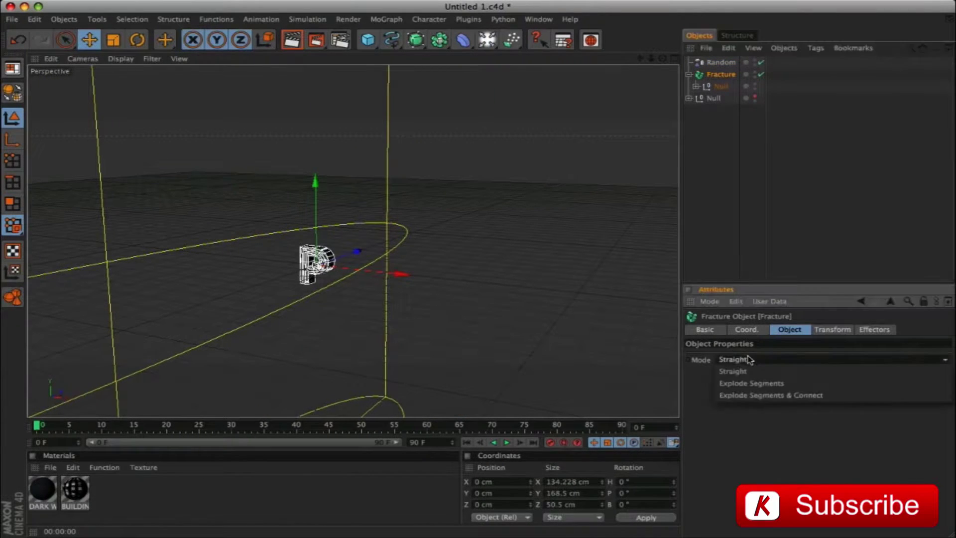
{"action": "left_click", "coordinate": [785, 396]}
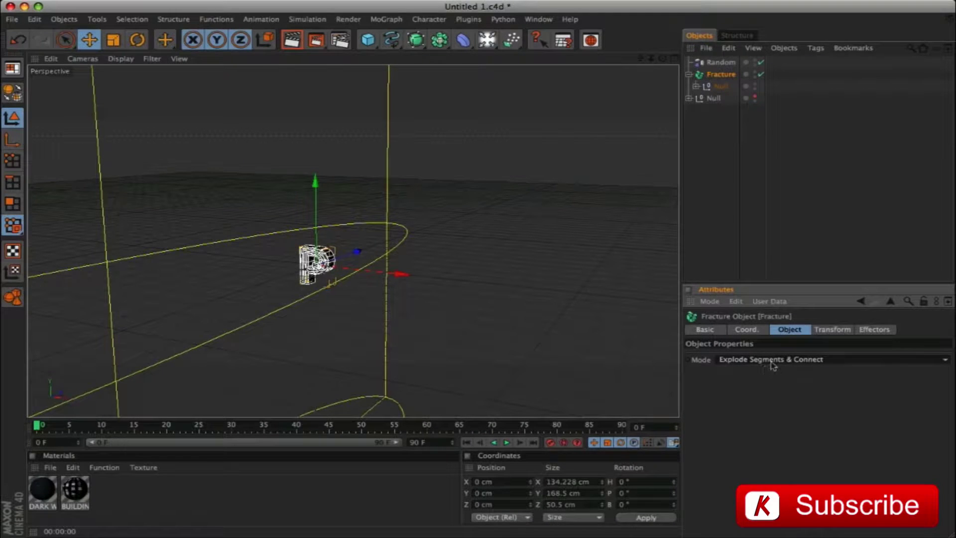
Raise the Random effector's Z position to 1558 cm to scatter the P's pieces in depth.
{"action": "left_click", "coordinate": [720, 62]}
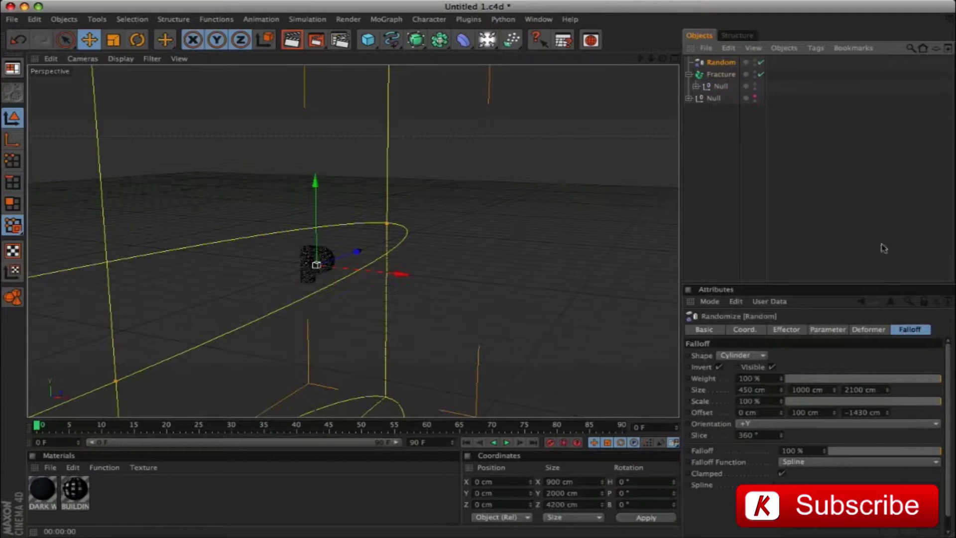
{"action": "left_click", "coordinate": [826, 330]}
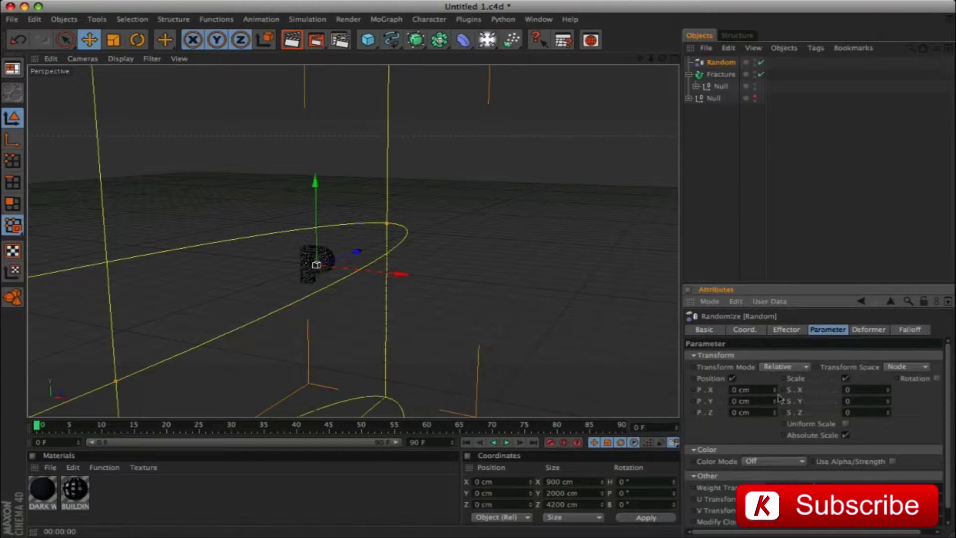
{"action": "left_click_drag", "start_coordinate": [775, 413], "coordinate": [774, 289]}
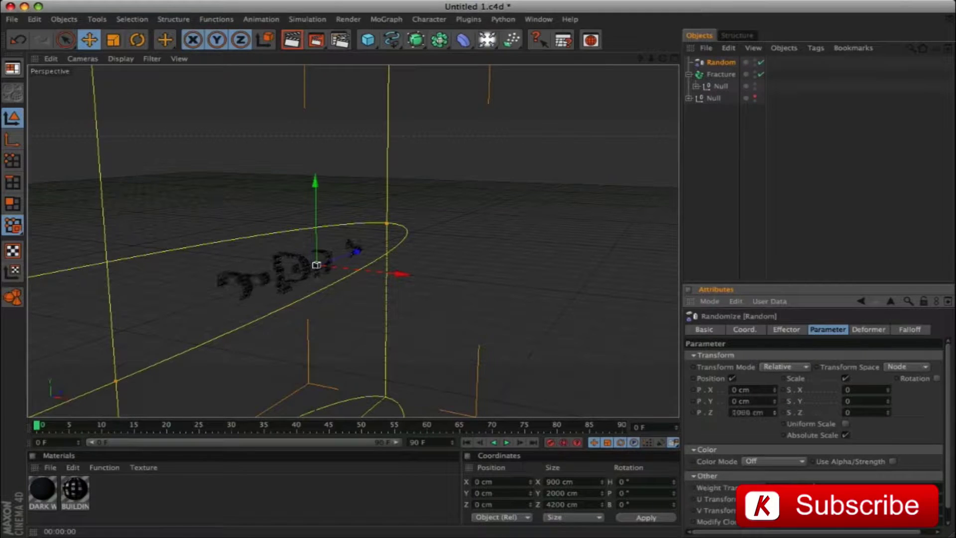
{"action": "left_click_drag", "start_coordinate": [778, 393], "coordinate": [780, 377]}
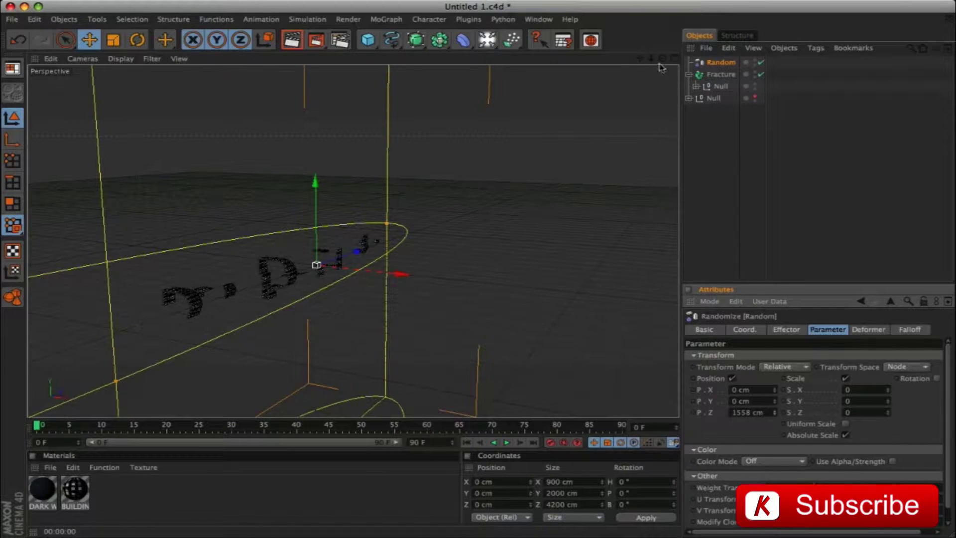
Change the intermediate points interpolation of the P text (MoText.4) to break the letter into smaller pieces.
{"action": "left_click_drag", "start_coordinate": [651, 59], "coordinate": [735, 44]}
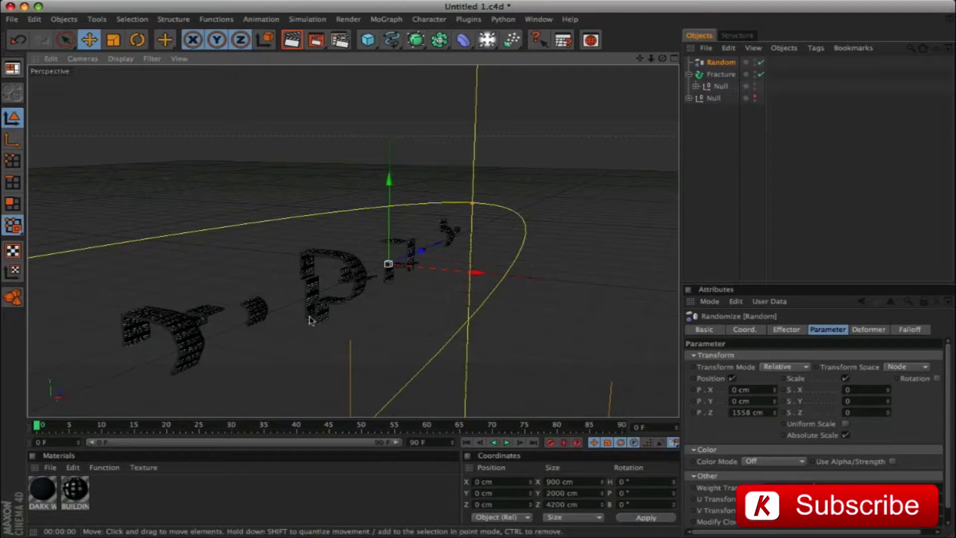
{"action": "left_click", "coordinate": [695, 86]}
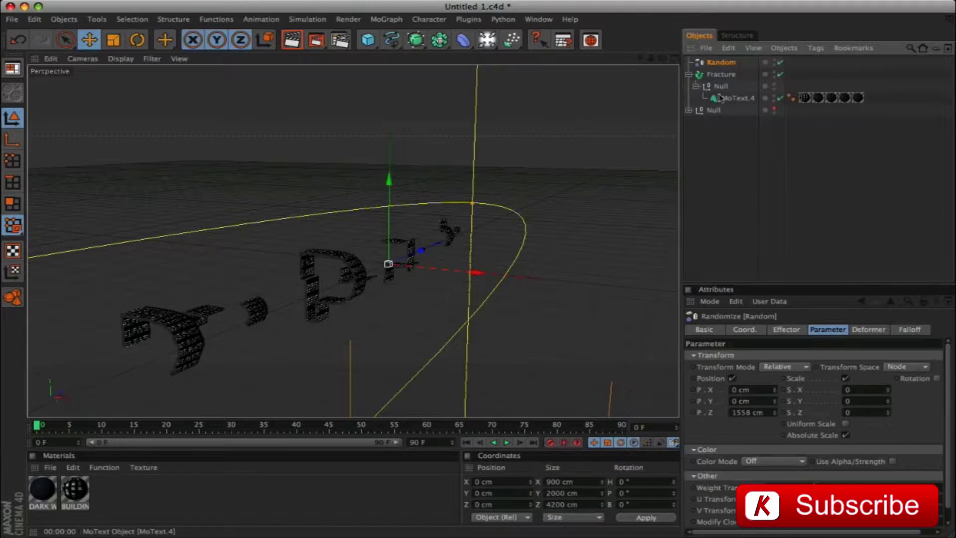
{"action": "left_click", "coordinate": [727, 98]}
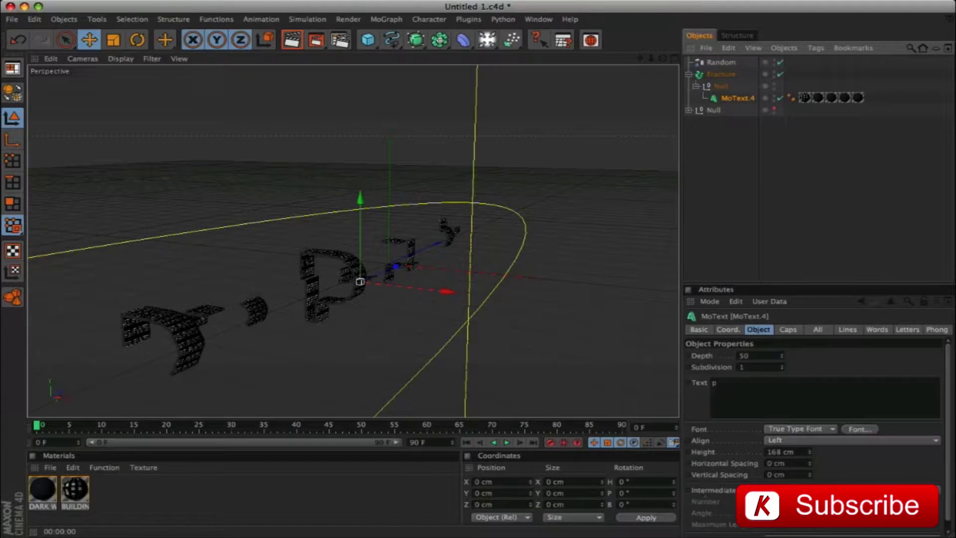
{"action": "left_click", "coordinate": [796, 490]}
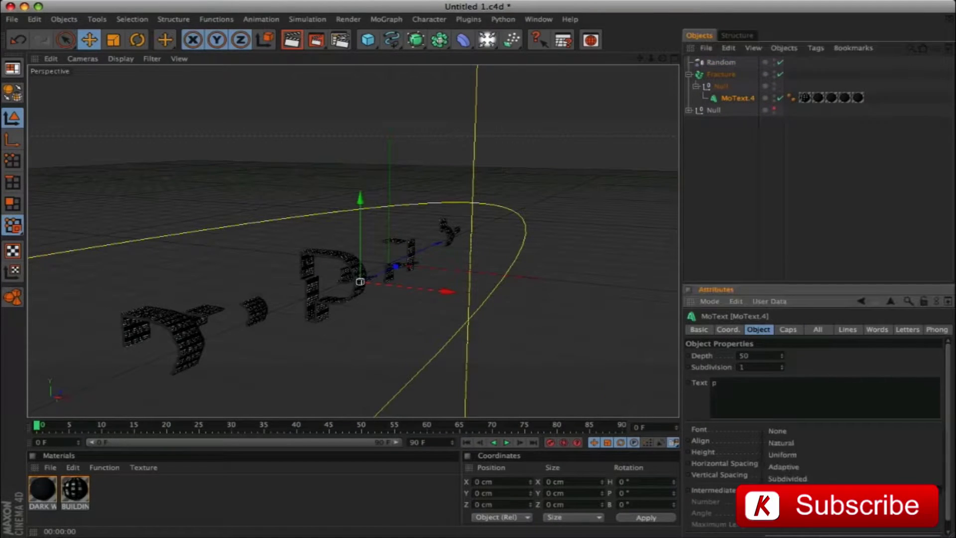
{"action": "left_click", "coordinate": [812, 466]}
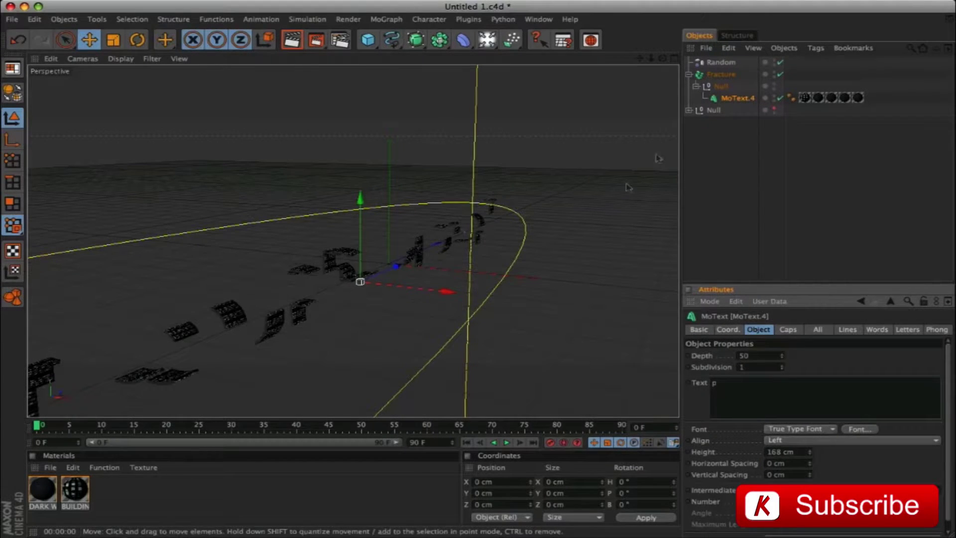
Set the Random effector's Z position to 1222 cm.
{"action": "left_click", "coordinate": [728, 62]}
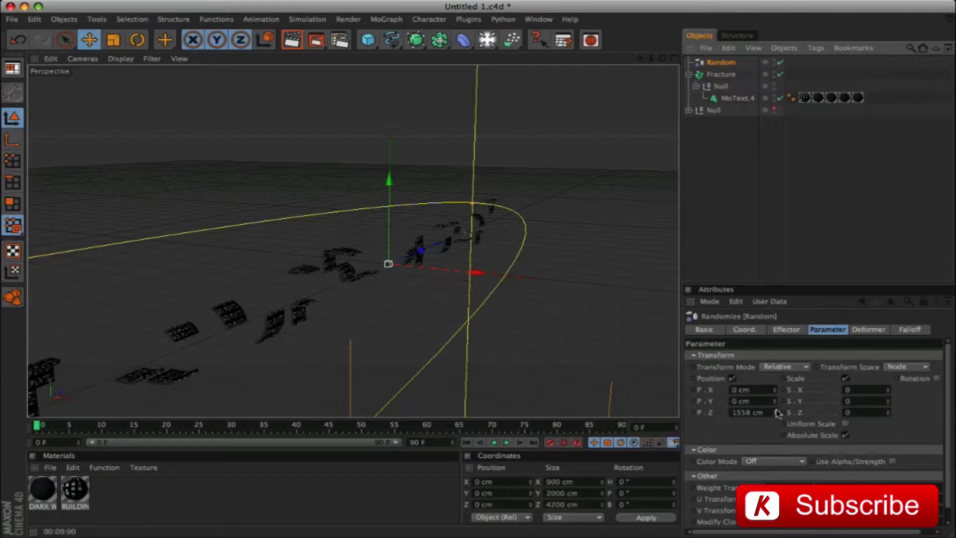
{"action": "left_click_drag", "start_coordinate": [774, 412], "coordinate": [774, 443]}
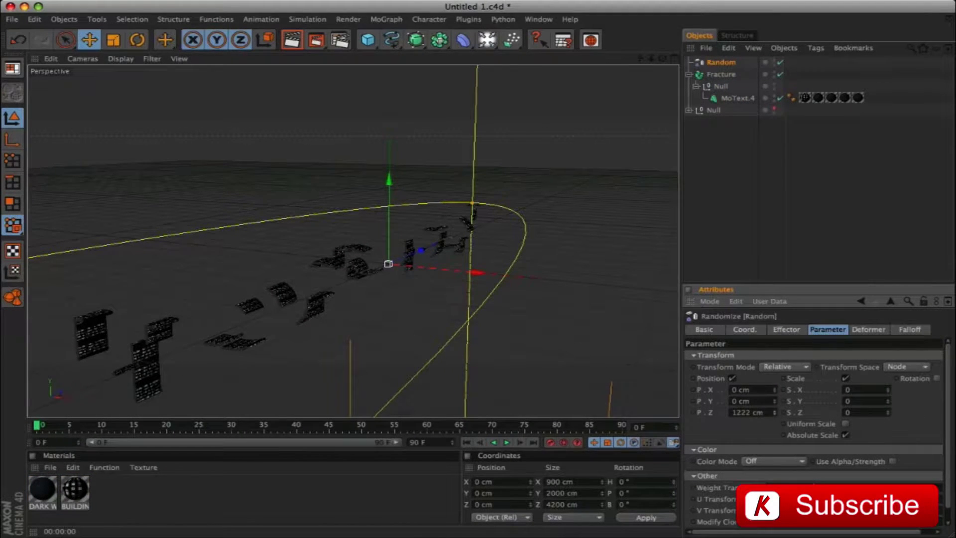
Set the Random effector's maximum to 0 % so the letter's pieces scatter in only one depth direction.
{"action": "left_click", "coordinate": [787, 331]}
{"action": "left_click", "coordinate": [692, 379]}
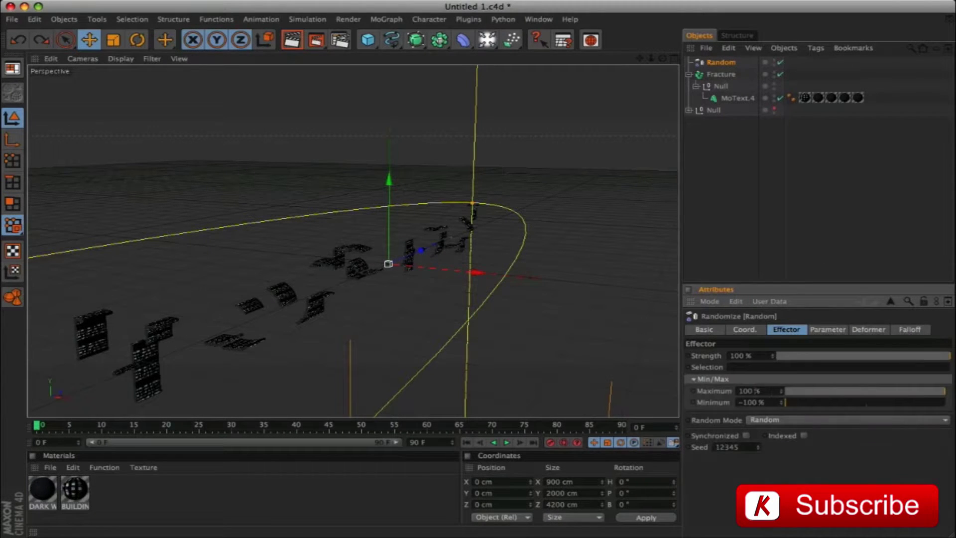
{"action": "left_click", "coordinate": [756, 390]}
{"action": "type", "text": "0"}
{"action": "key", "text": "Return"}
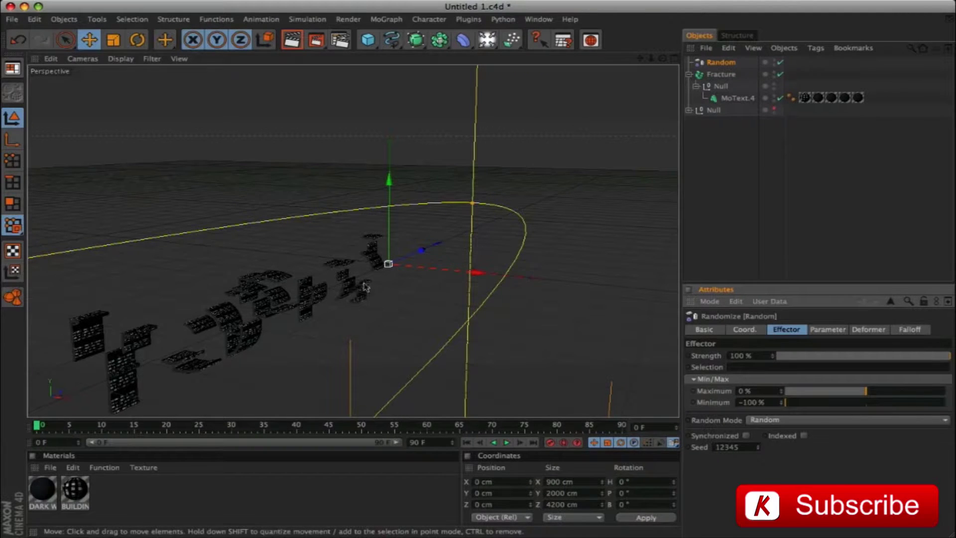
Set the Random effector's Z position to 5400 cm to spread the P's pieces much farther apart in depth.
{"action": "left_click", "coordinate": [820, 330]}
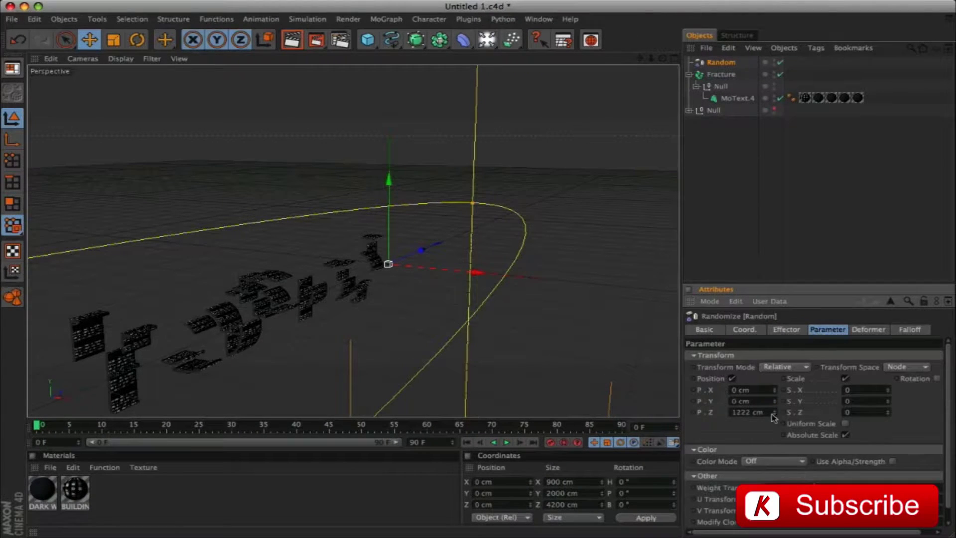
{"action": "left_click_drag", "start_coordinate": [774, 414], "coordinate": [645, 411]}
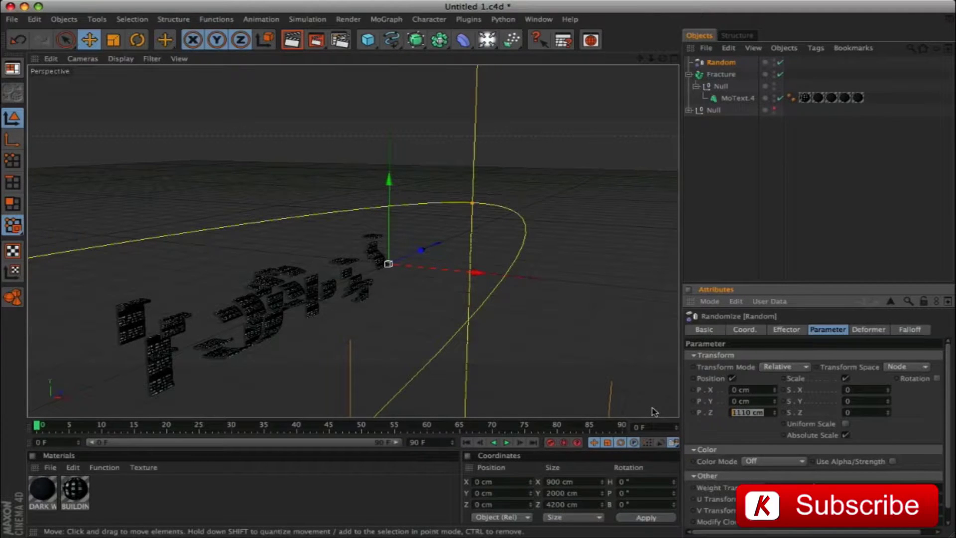
{"action": "type", "text": "5400"}
{"action": "key", "text": "Return"}
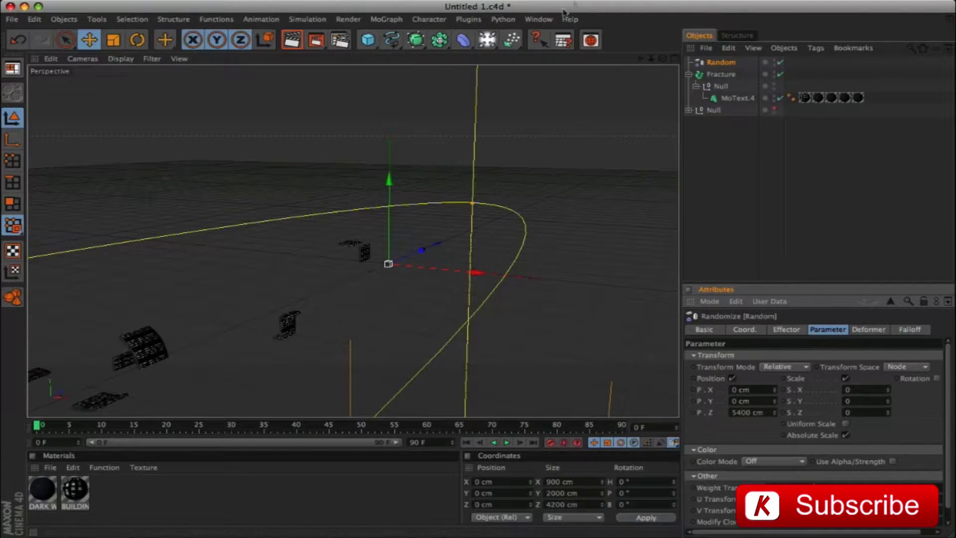
Add a camera and position it at X 0 cm, Y 0 cm and Z -1920 cm.
{"action": "mouse_move", "coordinate": [651, 58]}
{"action": "left_mouse_down"}
{"action": "mouse_move", "coordinate": [587, 60]}
{"action": "mouse_move", "coordinate": [652, 61]}
{"action": "left_mouse_up"}
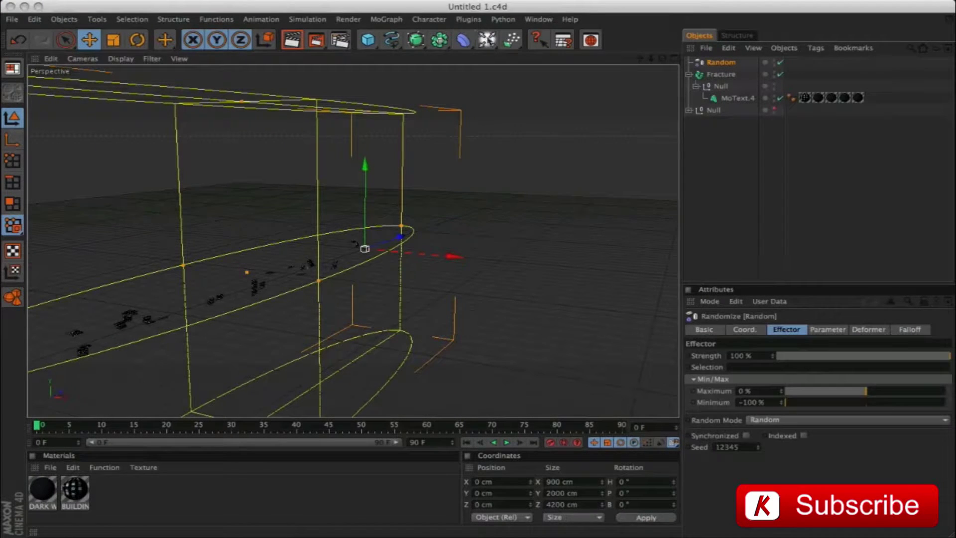
{"action": "left_click", "coordinate": [489, 41]}
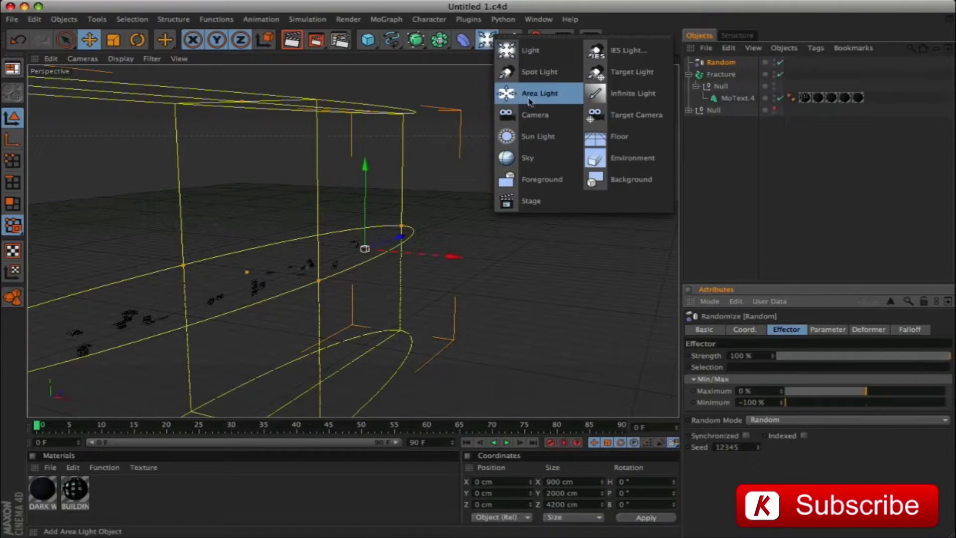
{"action": "left_click", "coordinate": [533, 115]}
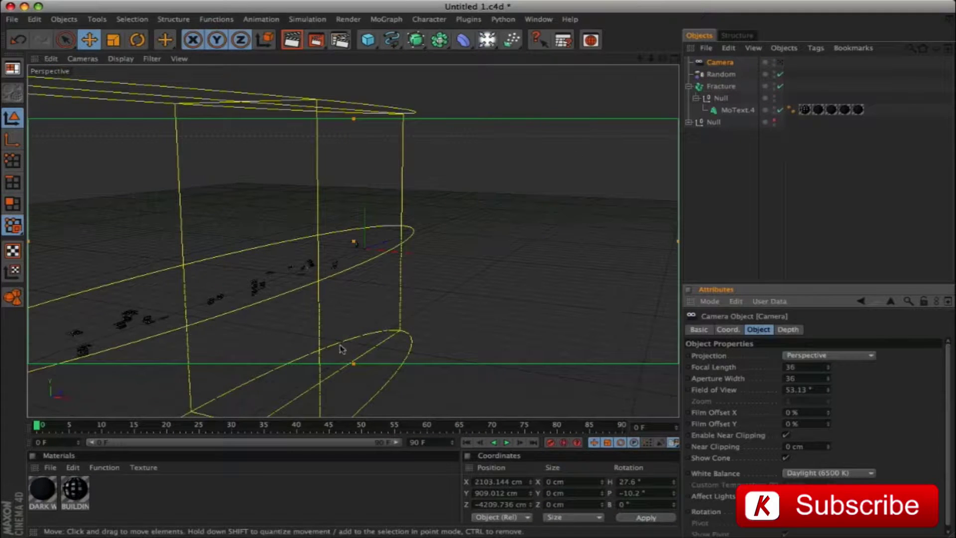
{"action": "left_click", "coordinate": [513, 481]}
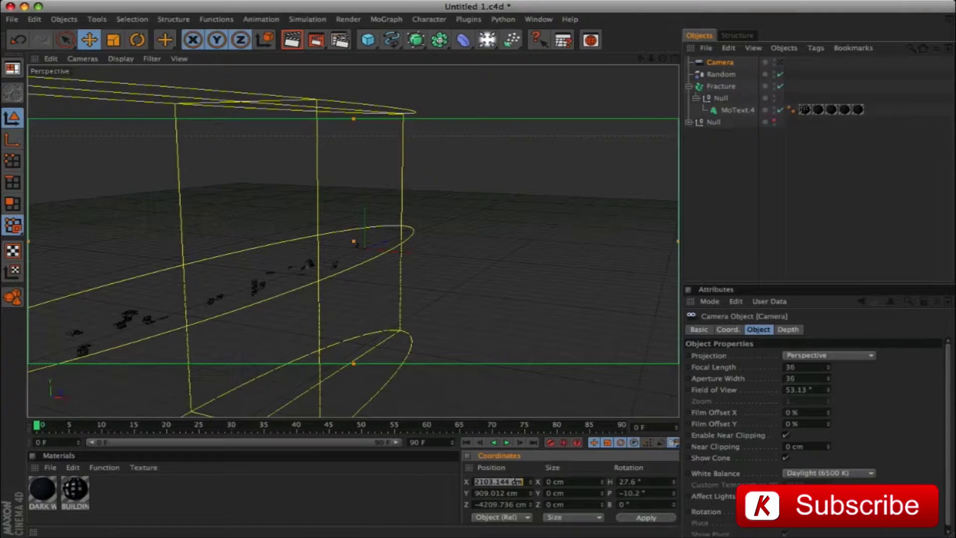
{"action": "type", "text": "0"}
{"action": "key", "text": "Tab"}
Set the camera's heading and pitch to 0° and look through the camera in the viewport.
{"action": "type", "text": "0"}
{"action": "key", "text": "Tab"}
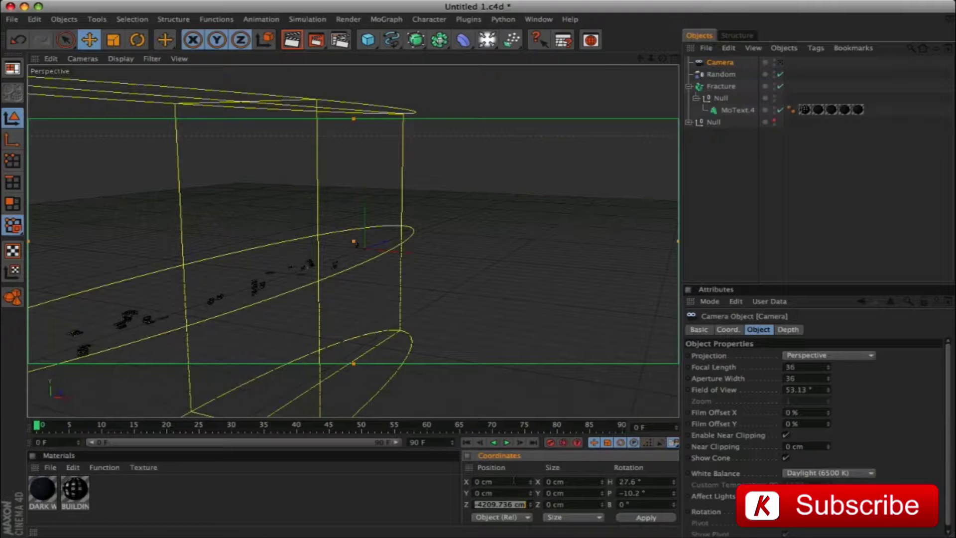
{"action": "type", "text": "-1920"}
{"action": "key", "text": "Tab"}
{"action": "key", "text": "Tab"}
{"action": "key", "text": "Tab"}
{"action": "key", "text": "Tab"}
{"action": "key", "text": "Tab"}
{"action": "key", "text": "Tab"}
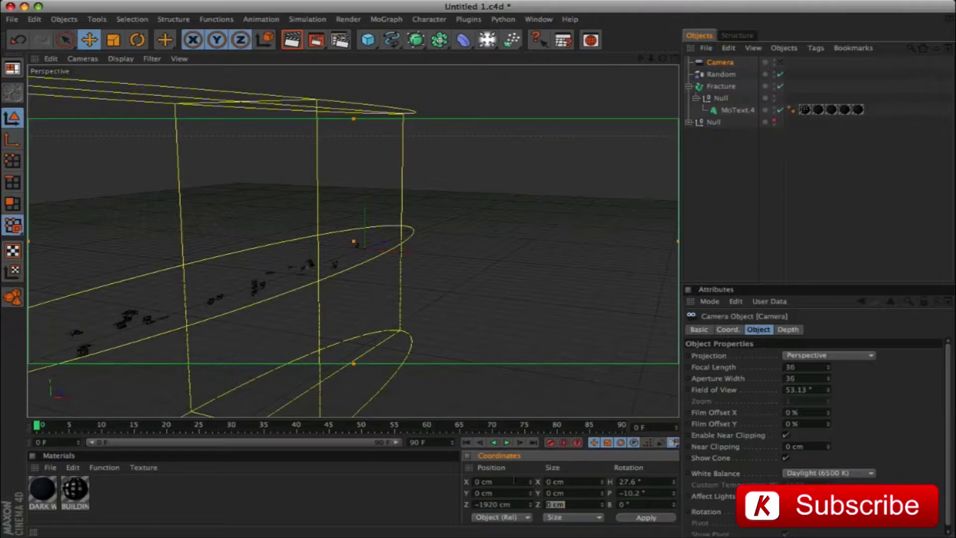
{"action": "type", "text": "0"}
{"action": "key", "text": "Tab"}
{"action": "type", "text": "0"}
{"action": "key", "text": "Tab"}
{"action": "key", "text": "Return"}
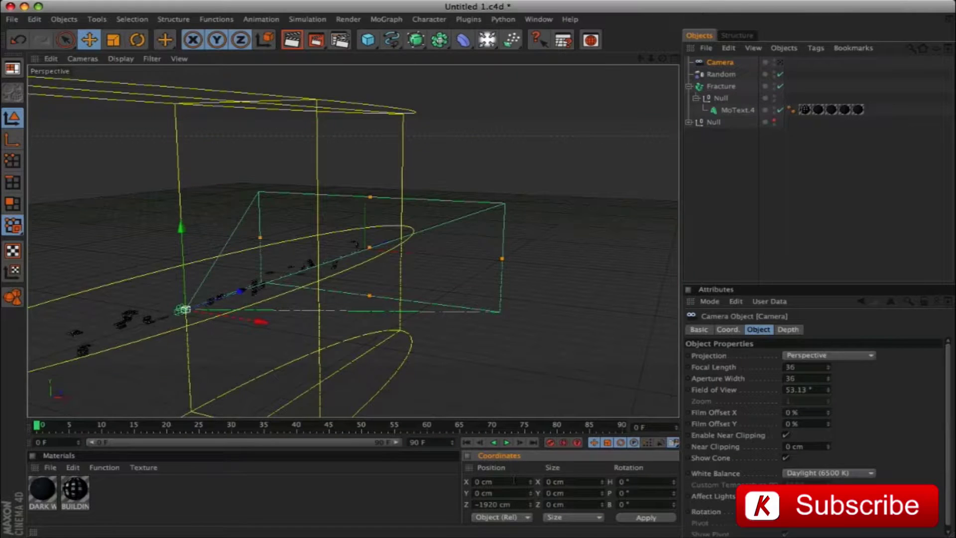
{"action": "left_click", "coordinate": [781, 63]}
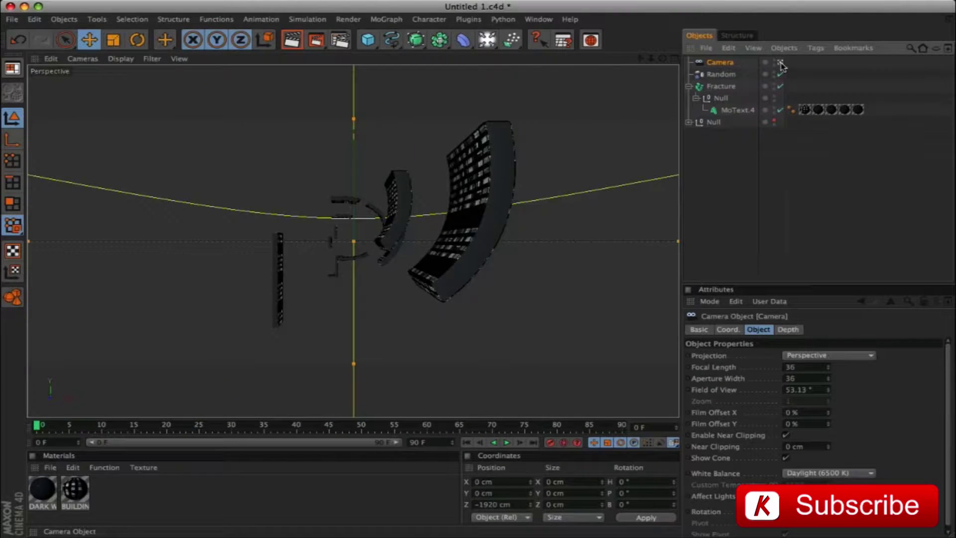
Keyframe the Random effector's strength at 100 % on frame 15.
{"action": "left_click", "coordinate": [721, 75]}
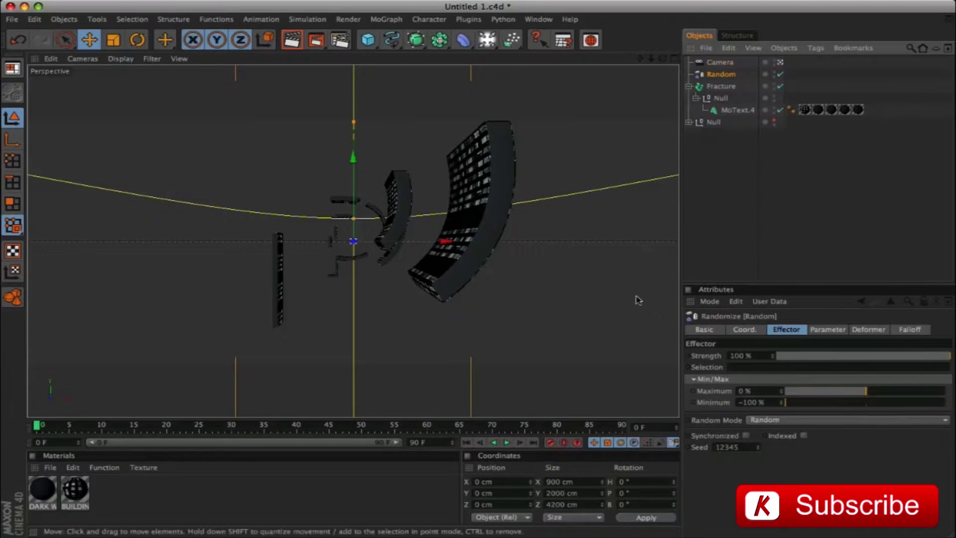
{"action": "left_click_drag", "start_coordinate": [950, 360], "coordinate": [740, 334]}
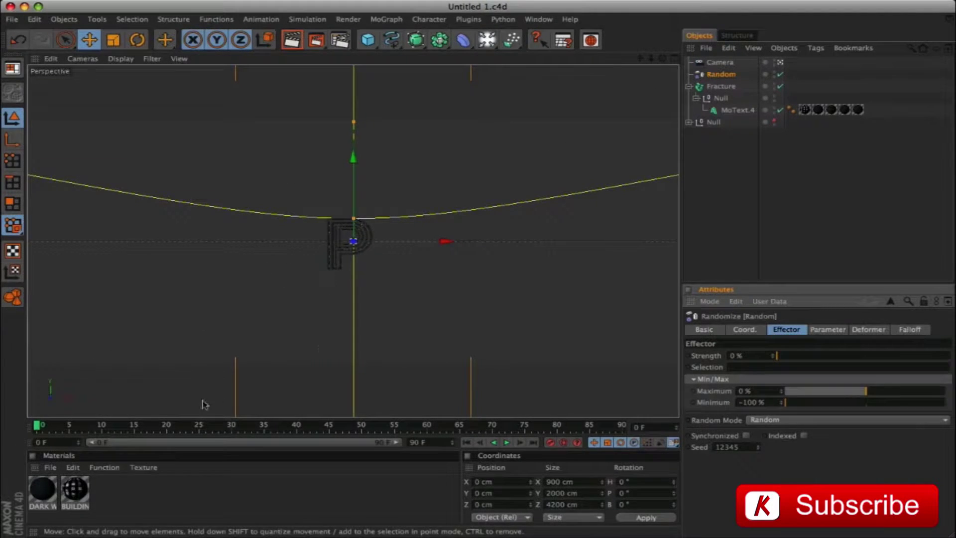
{"action": "left_click_drag", "start_coordinate": [37, 427], "coordinate": [133, 435]}
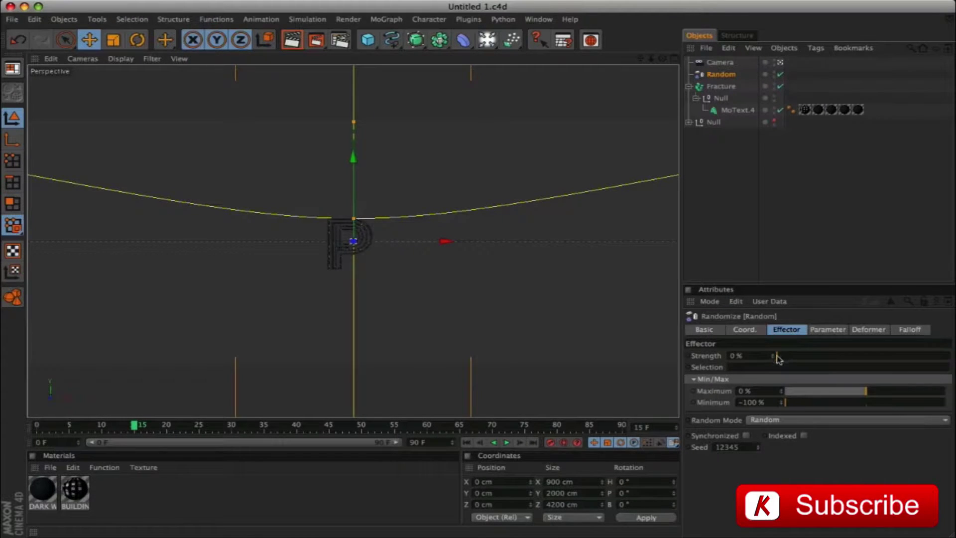
{"action": "left_click_drag", "start_coordinate": [778, 356], "coordinate": [951, 356]}
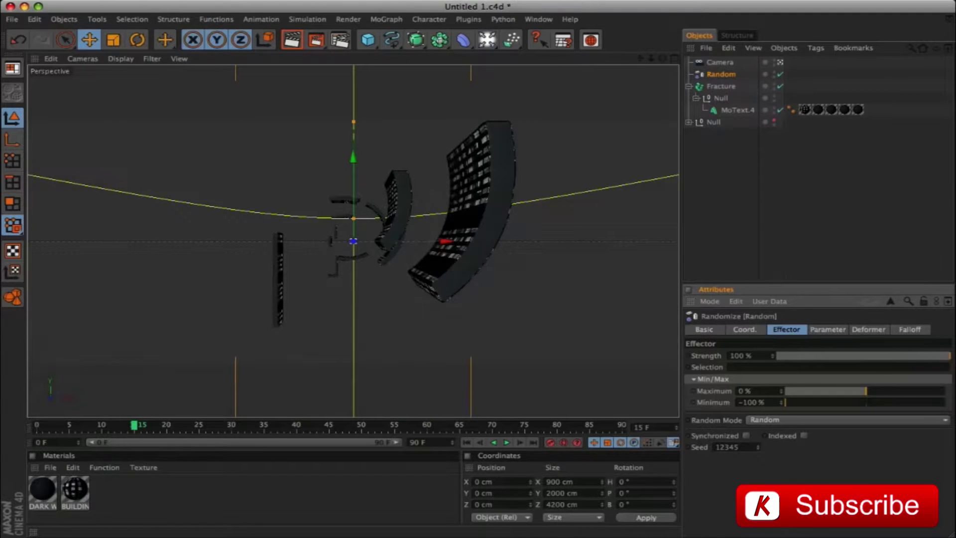
{"action": "left_click", "coordinate": [688, 356], "text": "ctrl"}
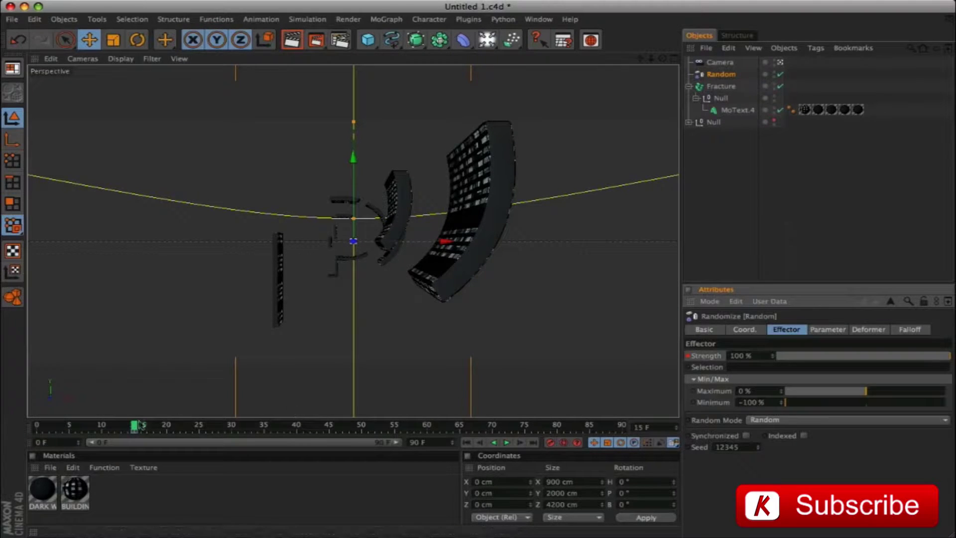
Keyframe the Random effector's strength at 0 % on frame 60 so the P is assembled there.
{"action": "left_click_drag", "start_coordinate": [344, 428], "coordinate": [426, 428]}
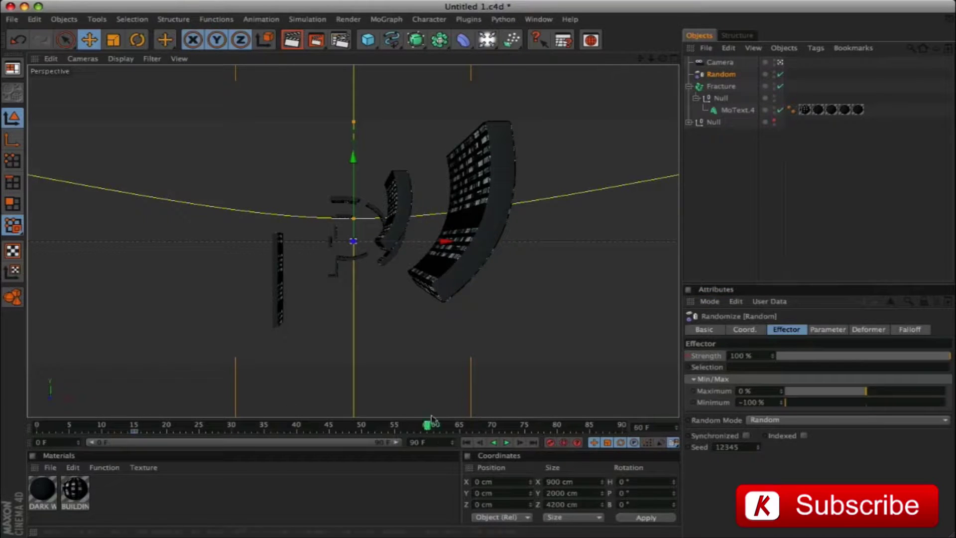
{"action": "left_click", "coordinate": [769, 358]}
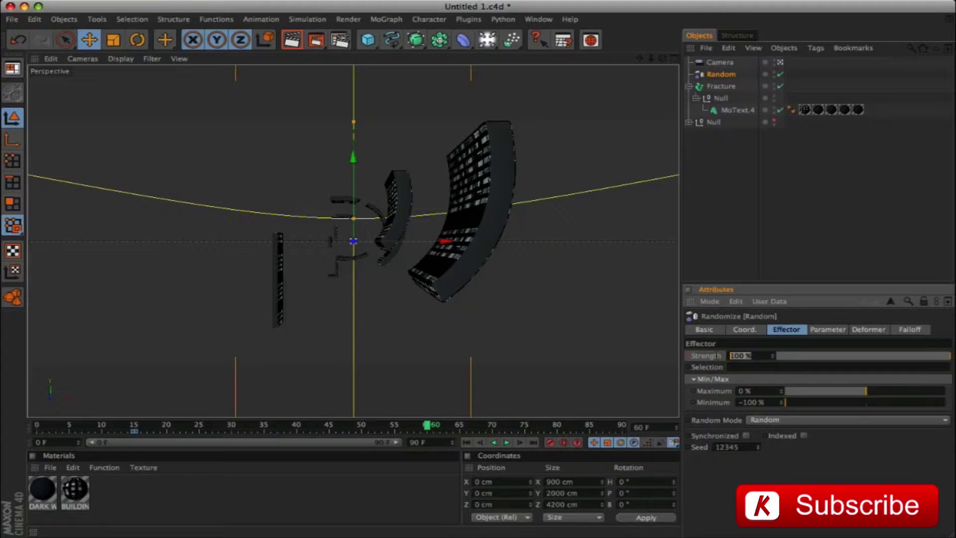
{"action": "type", "text": "0"}
{"action": "key", "text": "Return"}
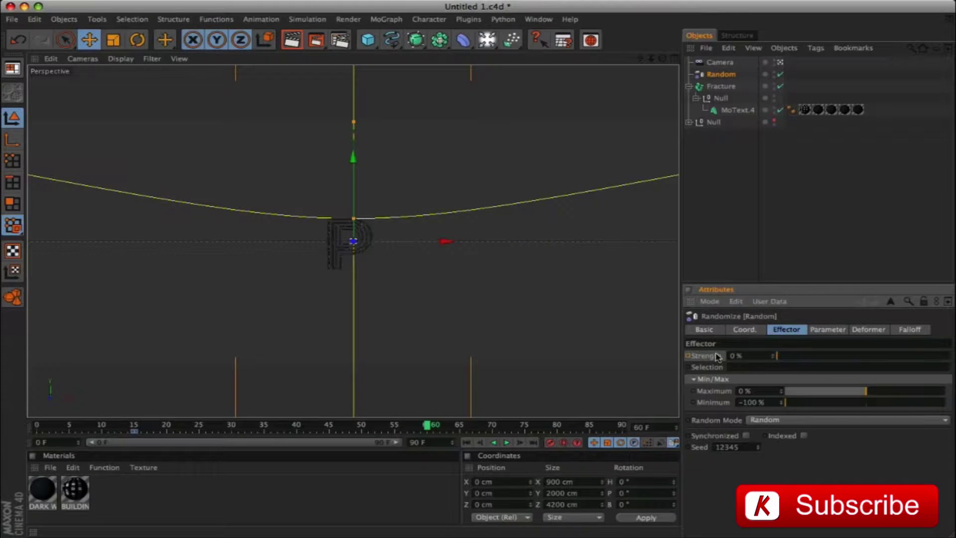
{"action": "left_click", "coordinate": [688, 356]}
Play back the P's assembly animation from frame 15, stop it, and view the Random effector's falloff settings.
{"action": "left_click_drag", "start_coordinate": [426, 427], "coordinate": [133, 430]}
{"action": "left_click", "coordinate": [506, 443]}
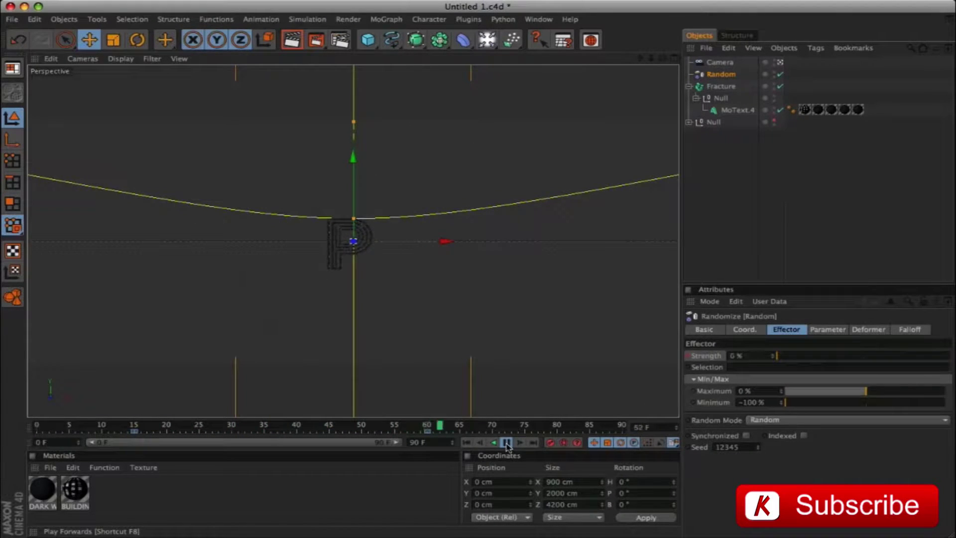
{"action": "left_click", "coordinate": [506, 443]}
{"action": "left_click", "coordinate": [909, 329]}
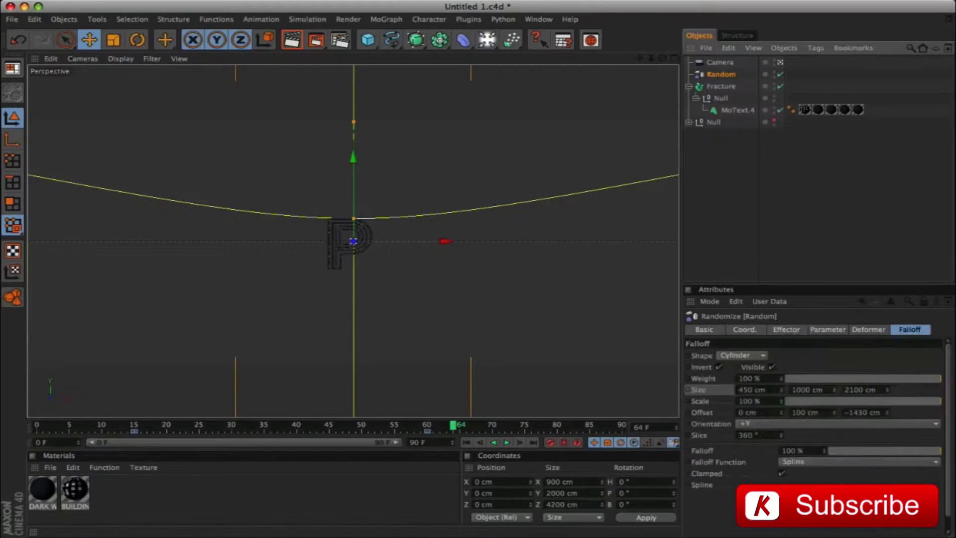
Rename the Fracture object as Fracture P and collapse its hierarchy.
{"action": "left_click", "coordinate": [724, 87]}
{"action": "double_click", "coordinate": [728, 87]}
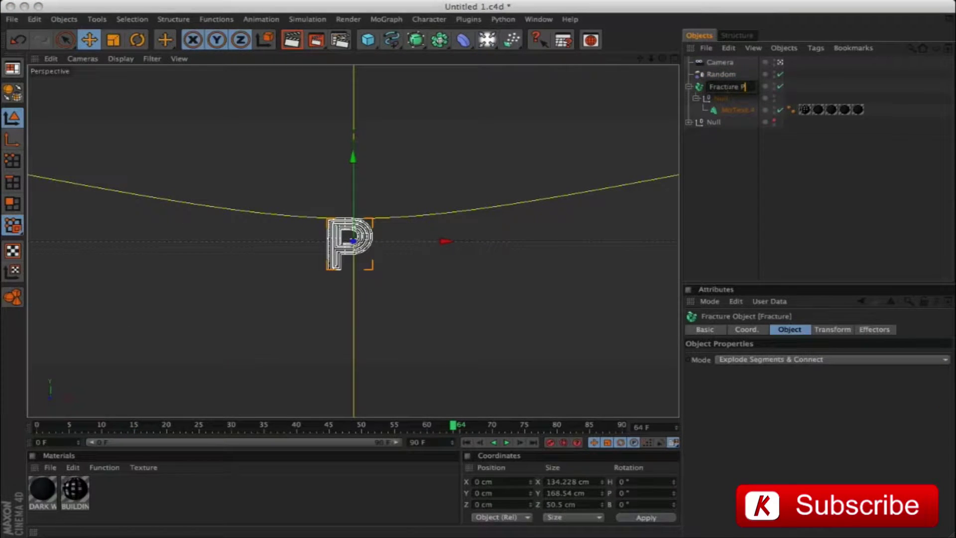
{"action": "key", "text": "Return"}
{"action": "left_click", "coordinate": [689, 87]}
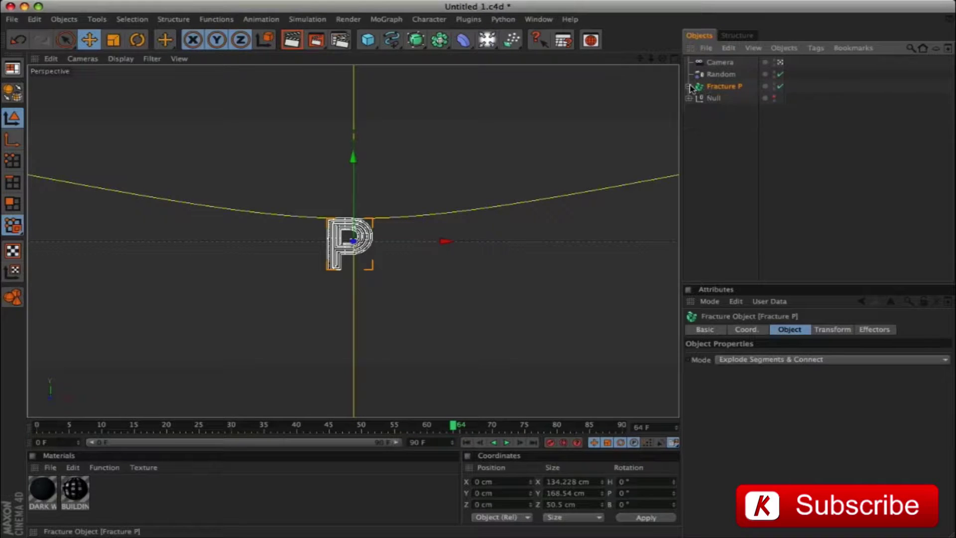
Make the Null with the remaining letters visible in the viewport and expand it to list its MoText objects.
{"action": "left_click", "coordinate": [774, 98]}
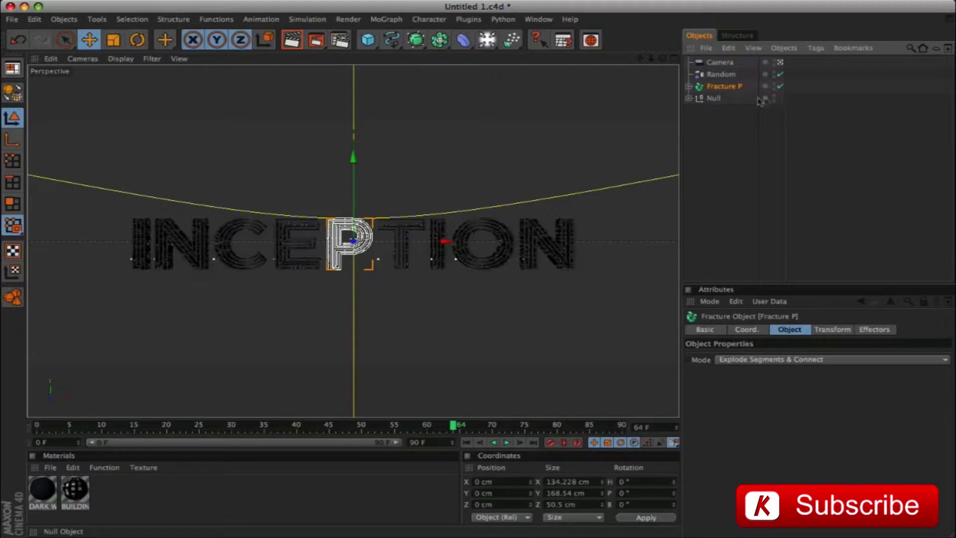
{"action": "left_click", "coordinate": [689, 98]}
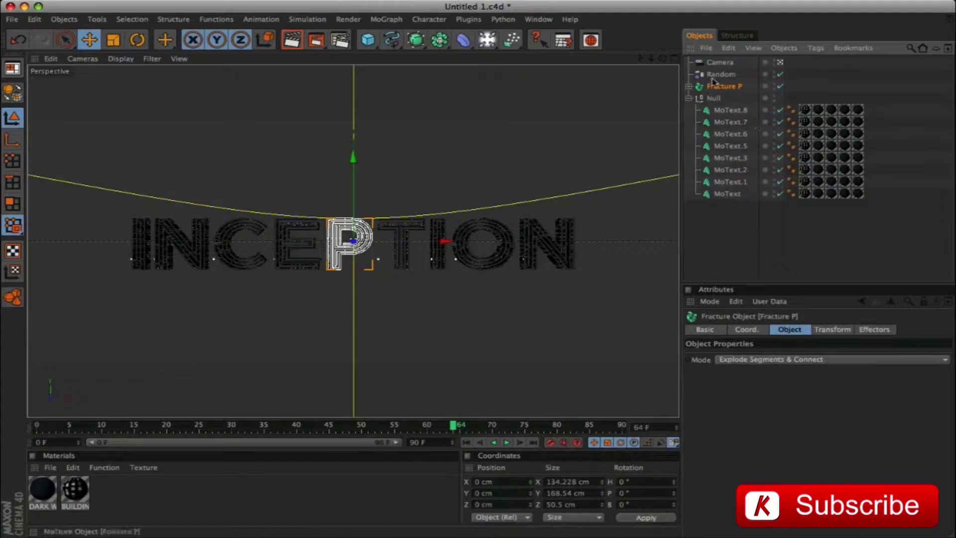
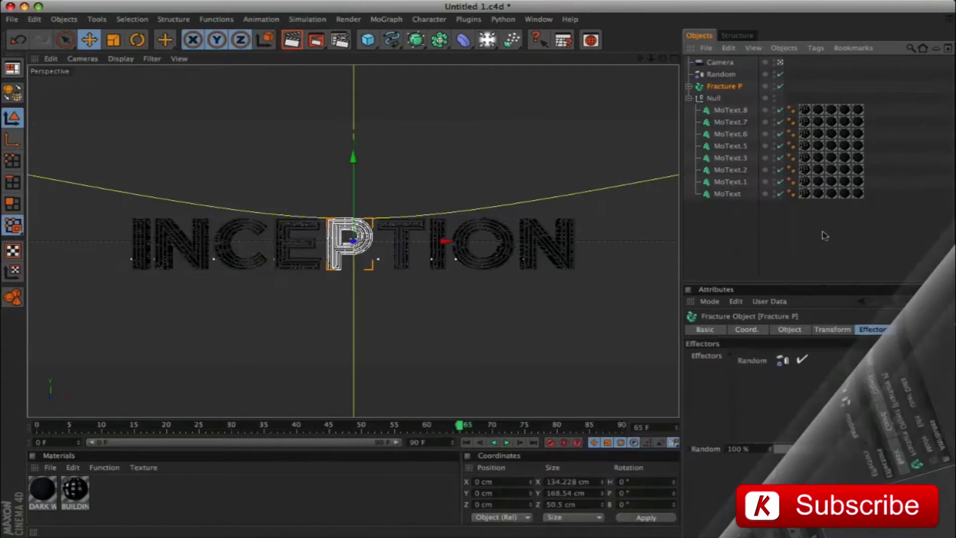
Move the eight MoText letters out of the Null and delete the empty Null.
{"action": "left_click", "coordinate": [730, 110]}
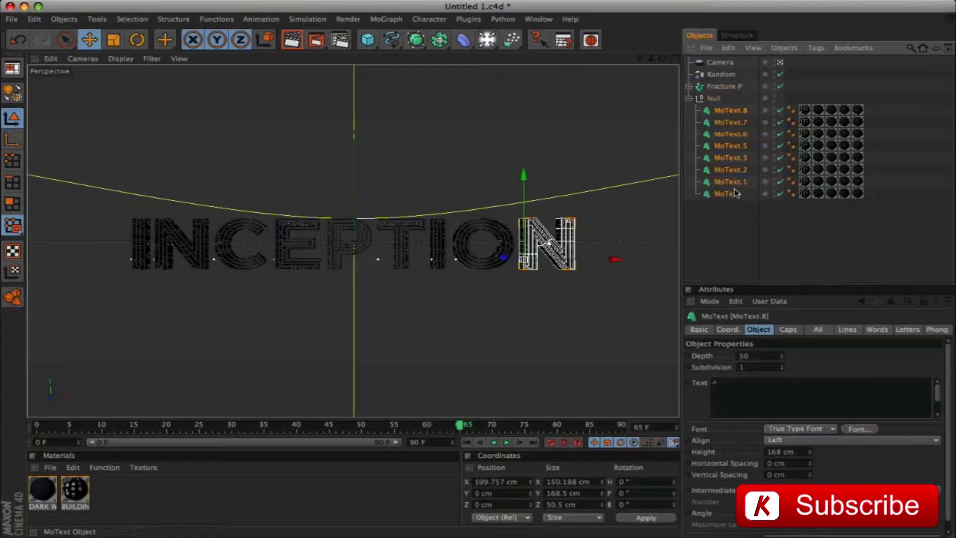
{"action": "left_click", "coordinate": [726, 194], "text": "shift"}
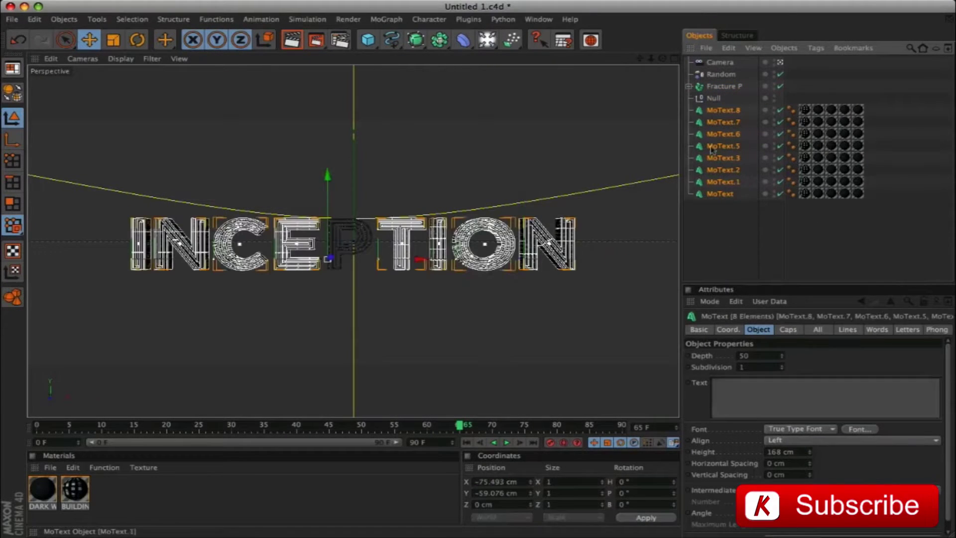
{"action": "key", "text": "Delete"}
Set the intermediate points of all eight loose MoText letters to Uniform.
{"action": "left_click", "coordinate": [723, 98]}
{"action": "left_click", "coordinate": [719, 182], "text": "shift"}
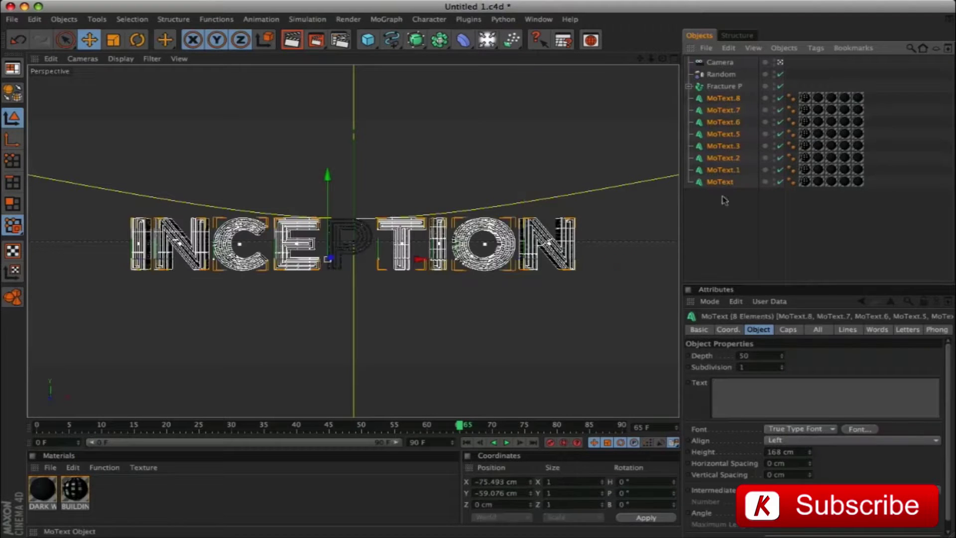
{"action": "left_click", "coordinate": [793, 485]}
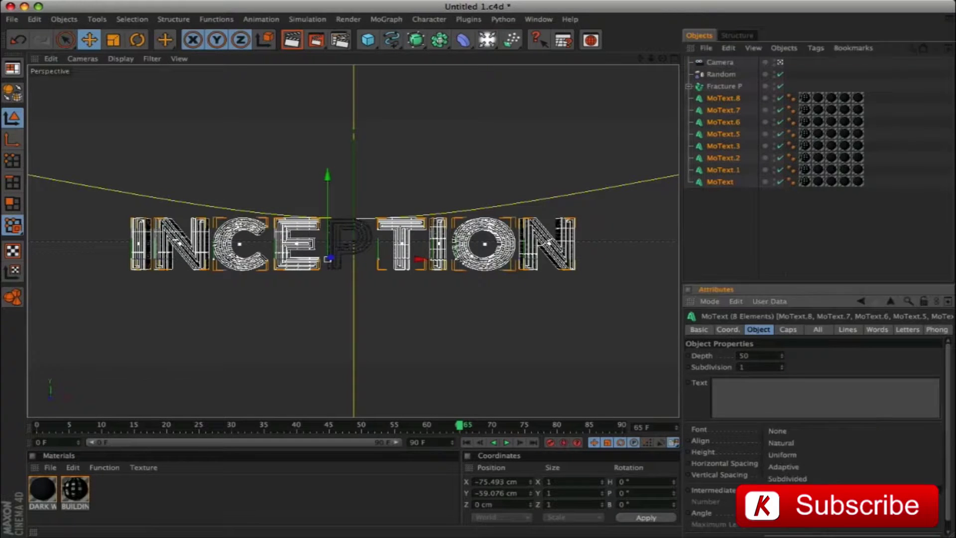
{"action": "left_click", "coordinate": [795, 455]}
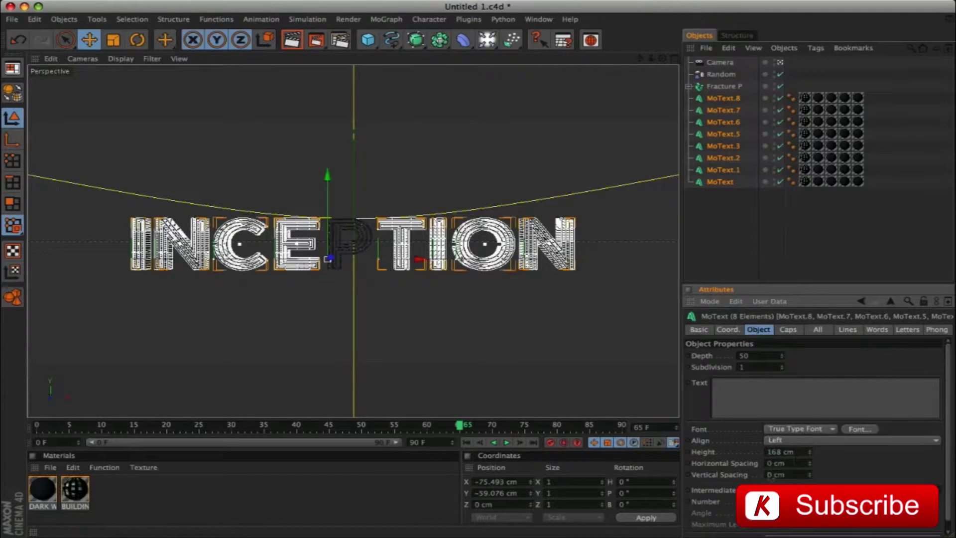
{"action": "left_click", "coordinate": [718, 240]}
Place the final letter N (MoText.8) inside a new MoGraph Fracture object and rename that object Fracture N.
{"action": "left_click", "coordinate": [724, 97]}
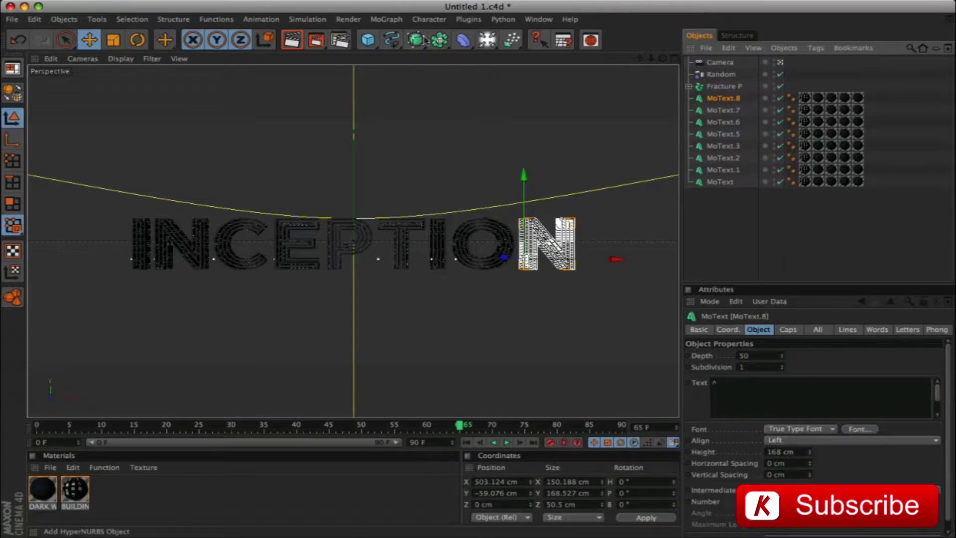
{"action": "left_click", "coordinate": [392, 20]}
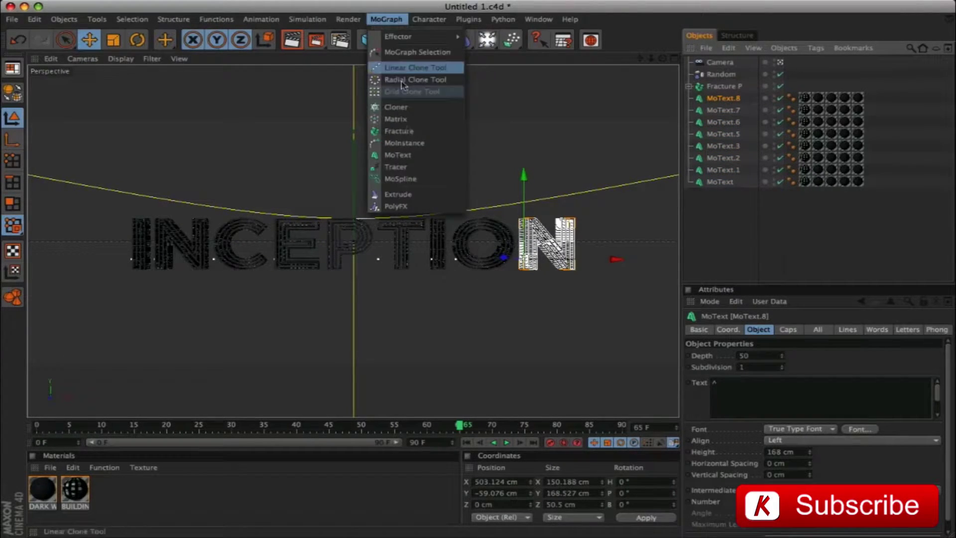
{"action": "left_click", "coordinate": [413, 130], "text": "alt"}
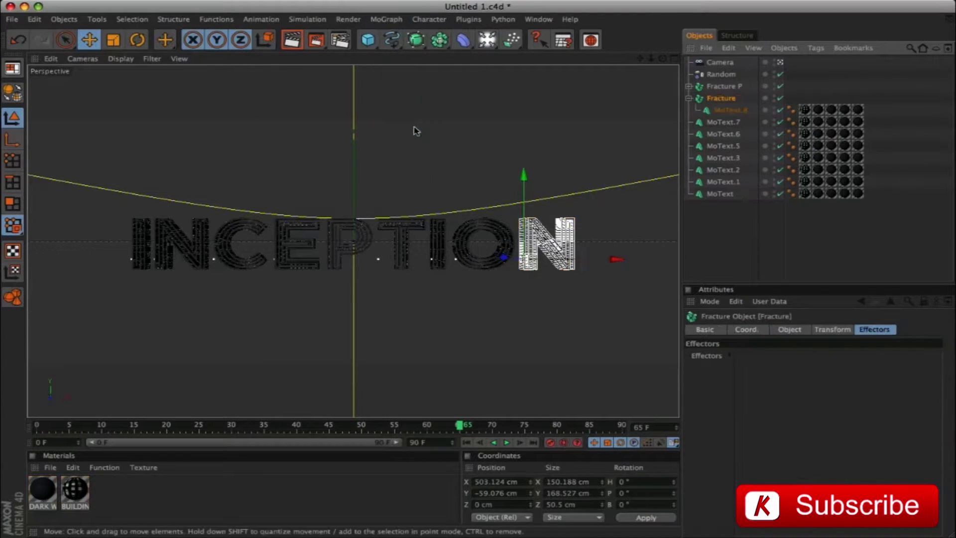
{"action": "double_click", "coordinate": [728, 99]}
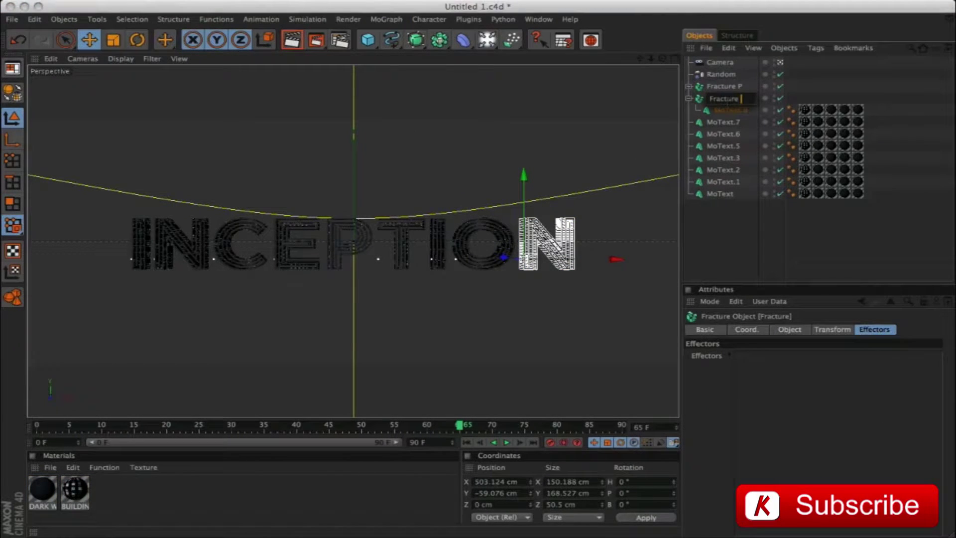
{"action": "type", "text": "N"}
{"action": "key", "text": "Return"}
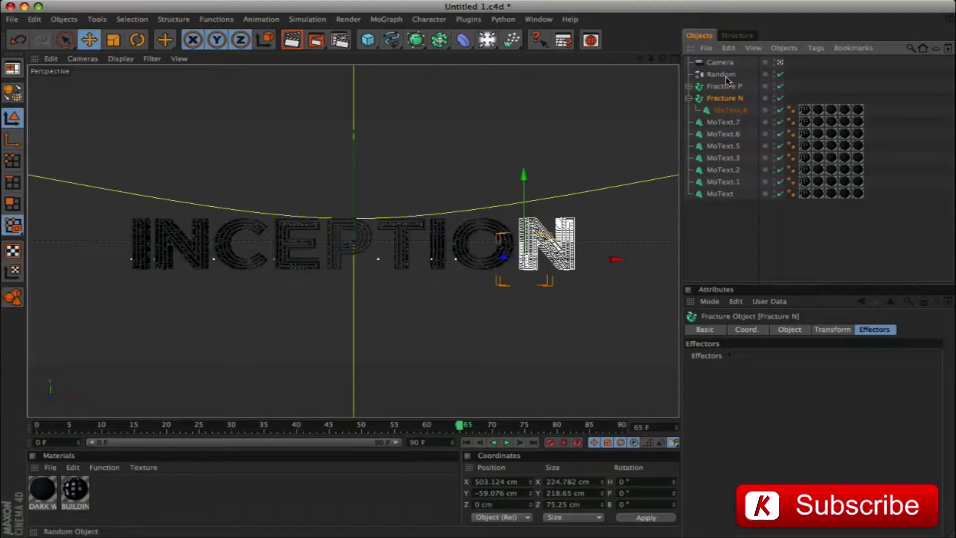
Add the Random effector to Fracture N's effectors and group its MoText.8 child into a Null.
{"action": "left_click_drag", "start_coordinate": [723, 75], "coordinate": [838, 425]}
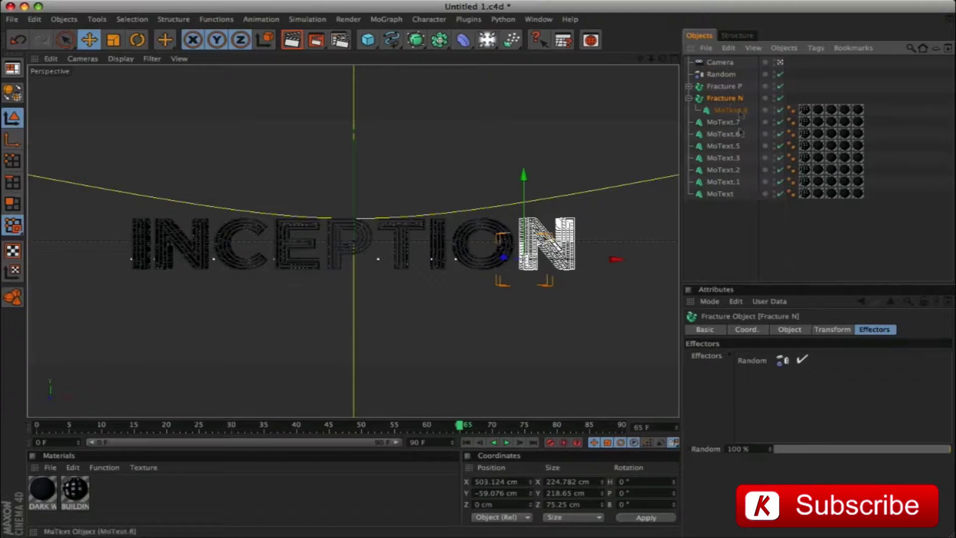
{"action": "left_click", "coordinate": [723, 112]}
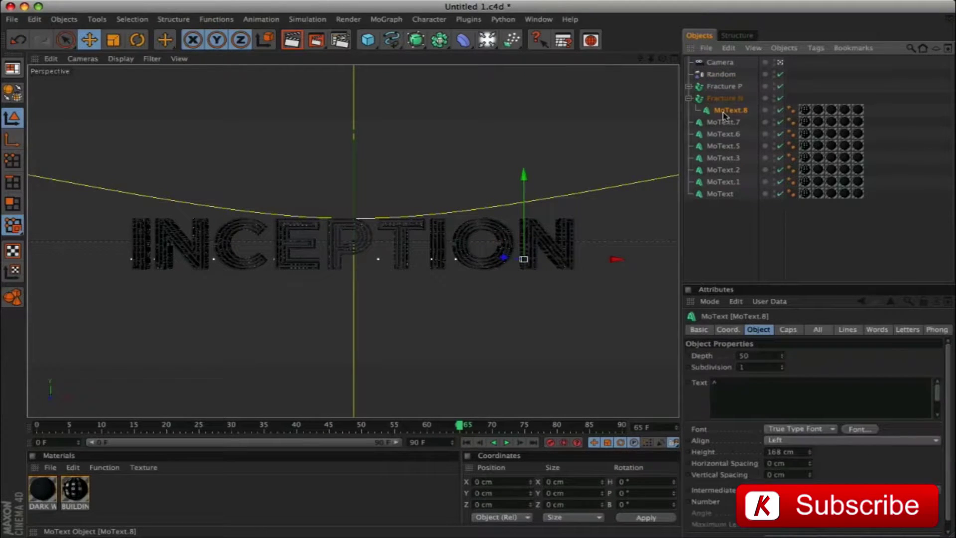
{"action": "key", "text": "alt+g"}
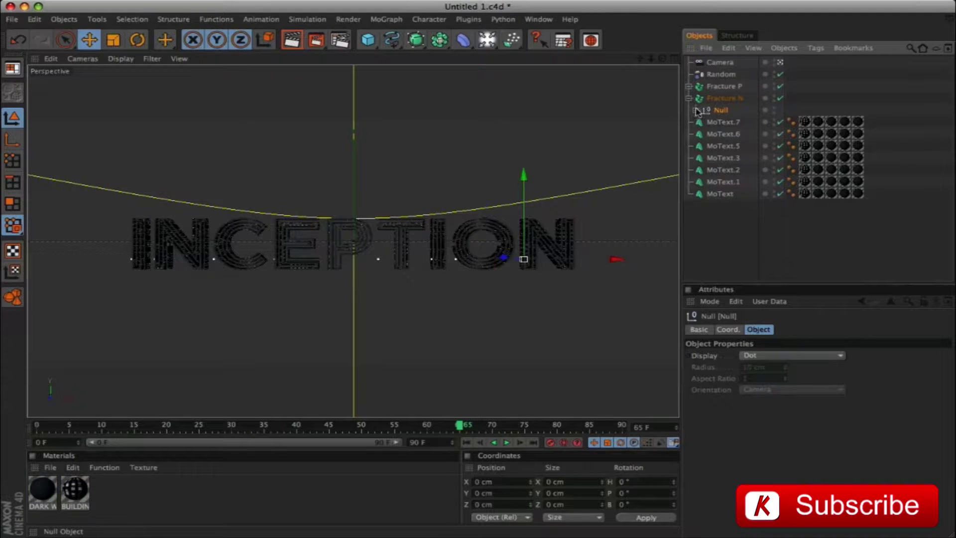
Set Fracture N's mode to Explode Segments & Connect, check the effect at frame 56, and collapse its hierarchy.
{"action": "left_click", "coordinate": [721, 98]}
{"action": "left_click", "coordinate": [796, 330]}
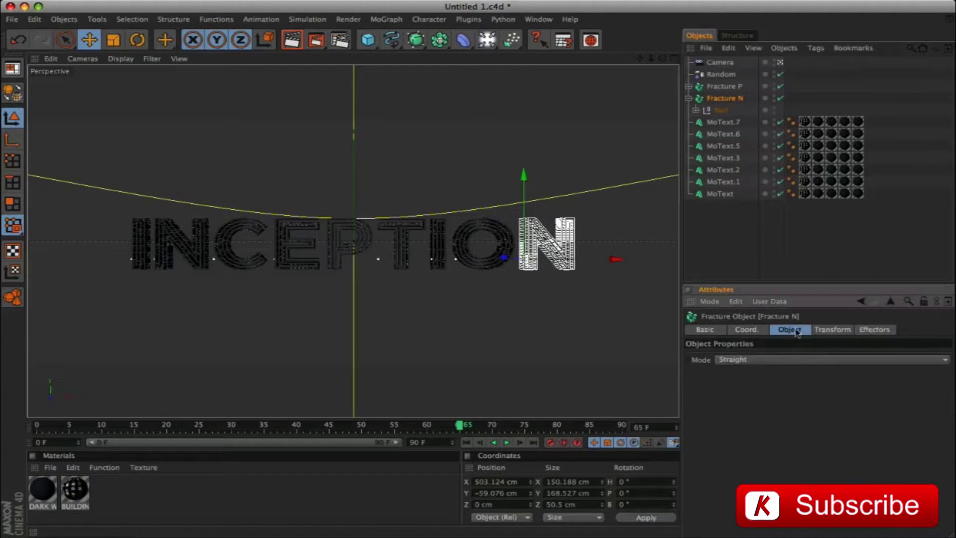
{"action": "left_click", "coordinate": [773, 360]}
{"action": "left_click", "coordinate": [770, 396]}
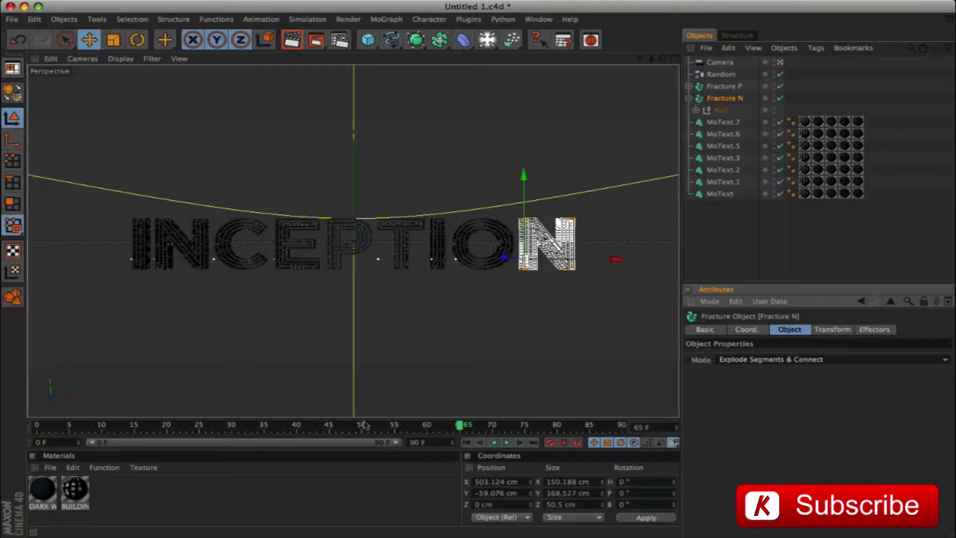
{"action": "left_click_drag", "start_coordinate": [458, 430], "coordinate": [401, 424]}
{"action": "left_click", "coordinate": [690, 98]}
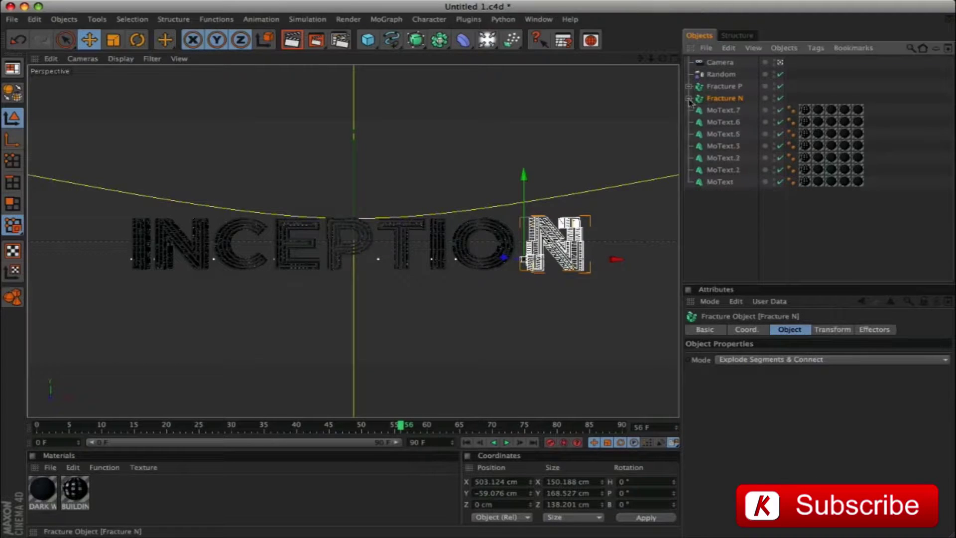
Place the letter O (MoText.7) inside a new MoGraph Fracture object and group the letter into a Null there.
{"action": "left_click", "coordinate": [723, 110]}
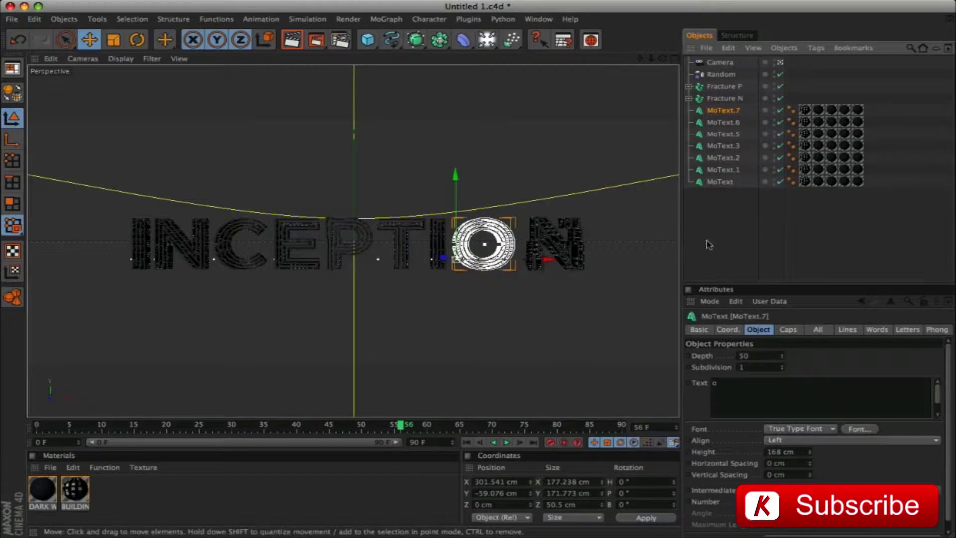
{"action": "left_click", "coordinate": [385, 19]}
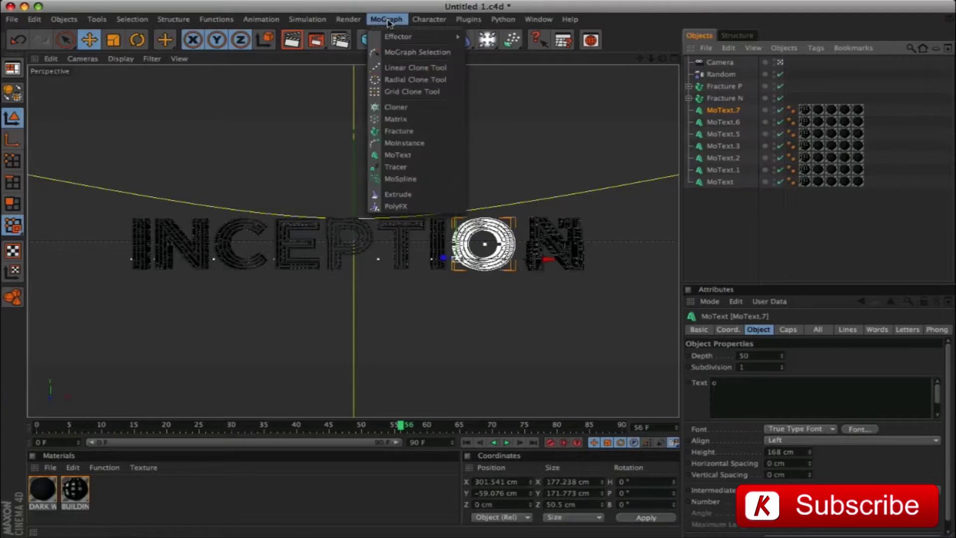
{"action": "left_click", "coordinate": [398, 130], "text": "alt"}
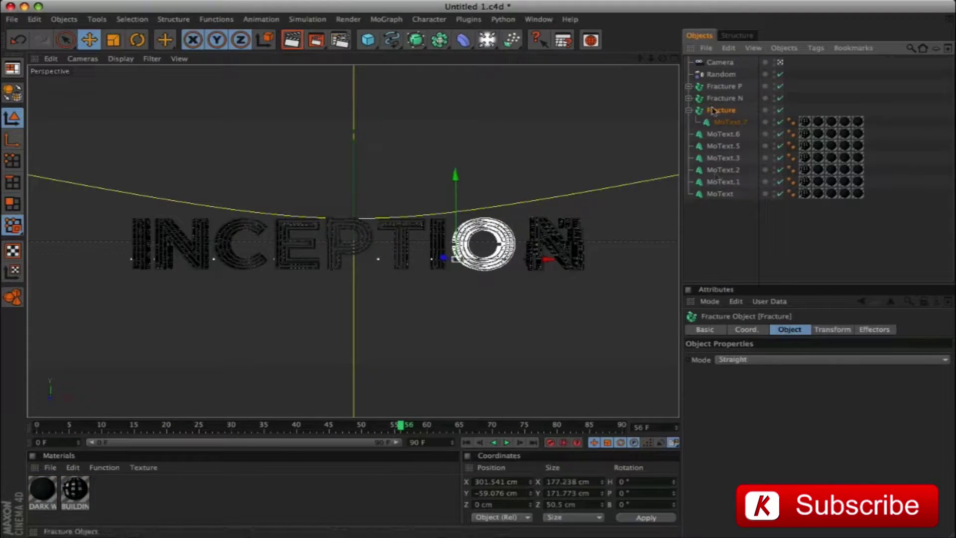
{"action": "left_click", "coordinate": [727, 123]}
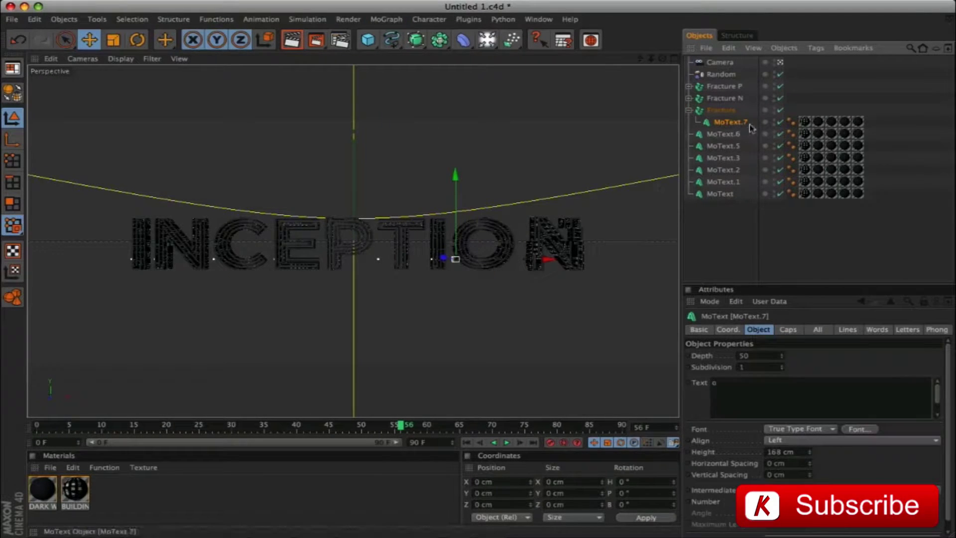
{"action": "key", "text": "alt+g"}
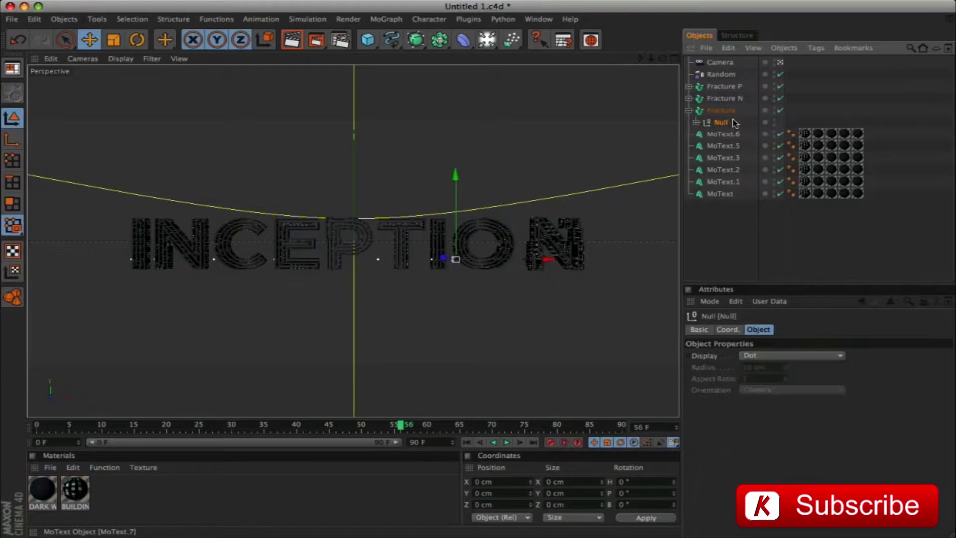
Set the mode of the O's Fracture object to Explode Segments & Connect.
{"action": "left_click", "coordinate": [720, 111]}
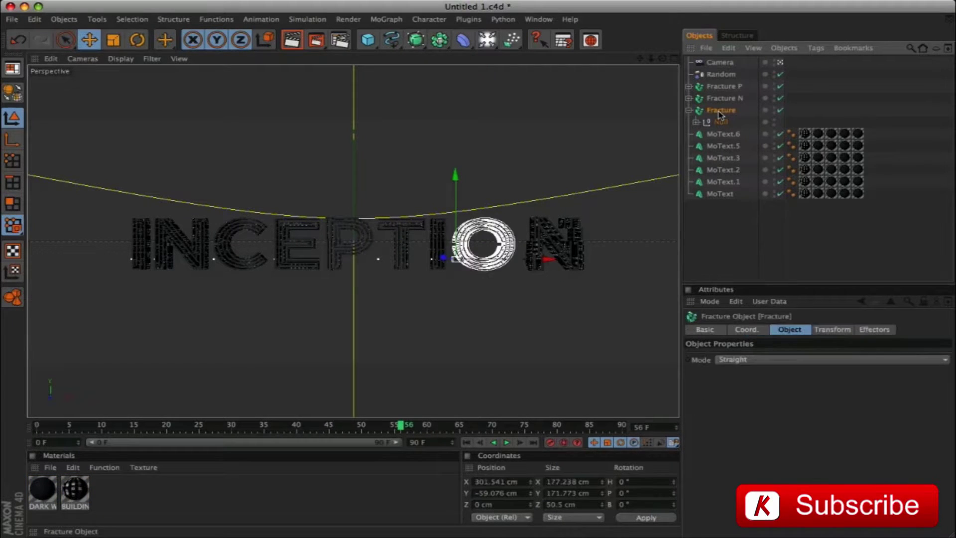
{"action": "left_click", "coordinate": [777, 359]}
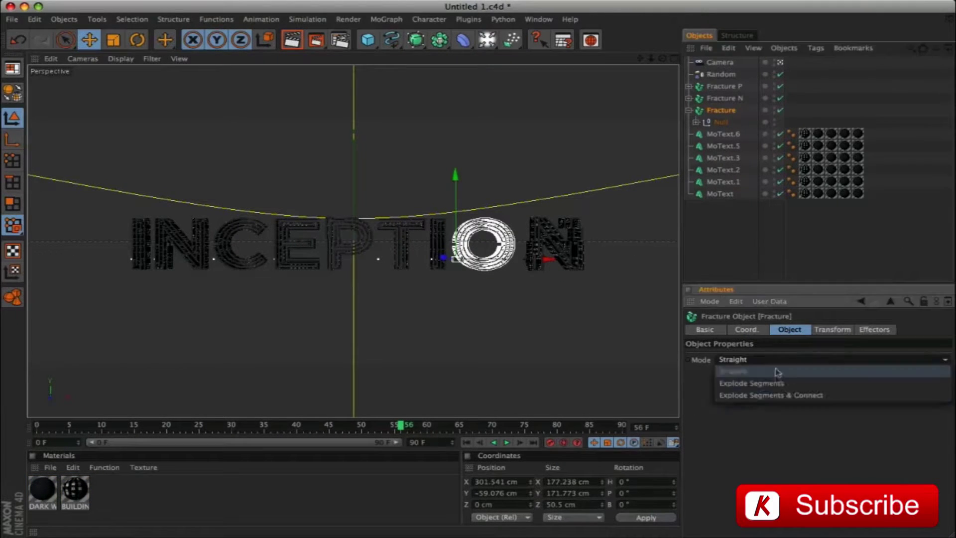
{"action": "left_click", "coordinate": [778, 394]}
Add the Random effector to the O's Fracture object and scrub the timeline to frame 64 to check its assembly.
{"action": "left_click", "coordinate": [874, 329]}
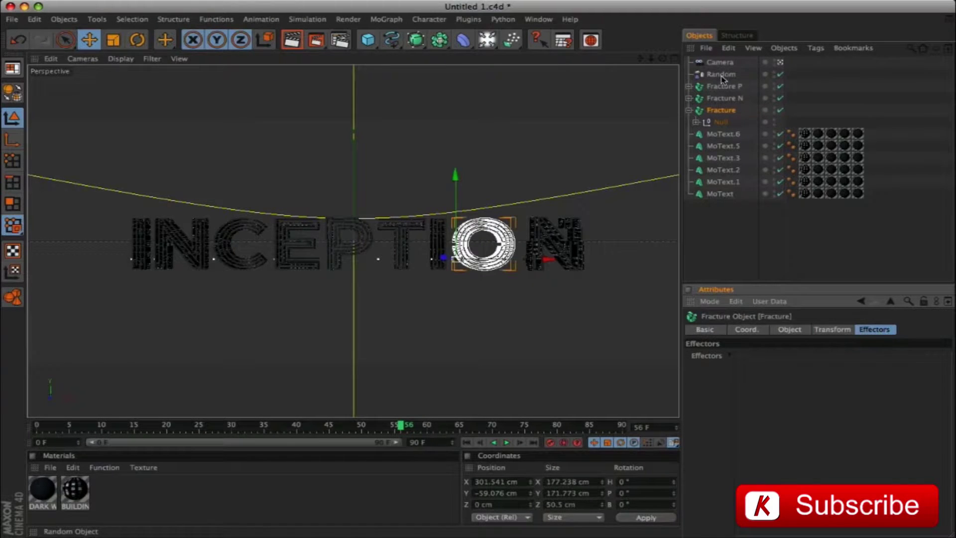
{"action": "left_click_drag", "start_coordinate": [401, 426], "coordinate": [303, 425]}
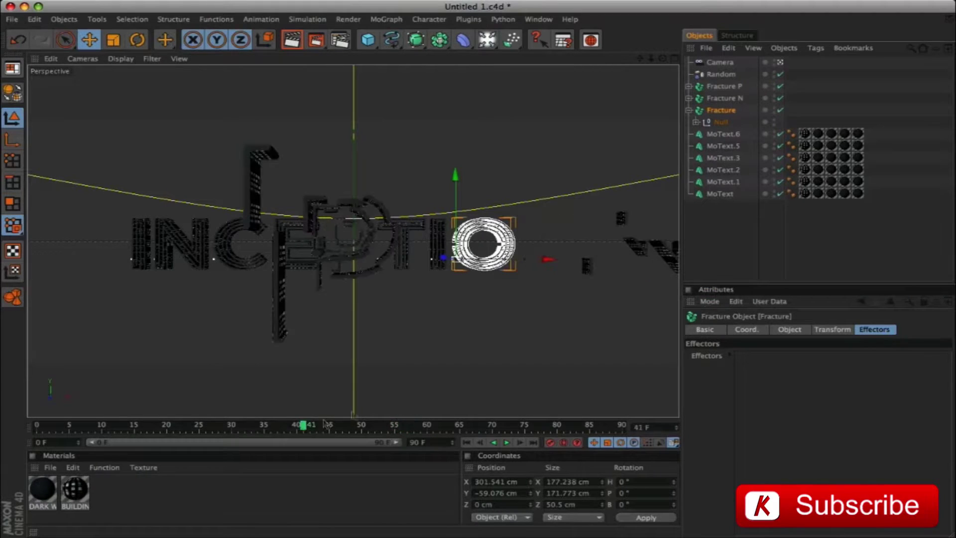
{"action": "left_click_drag", "start_coordinate": [721, 74], "coordinate": [792, 433]}
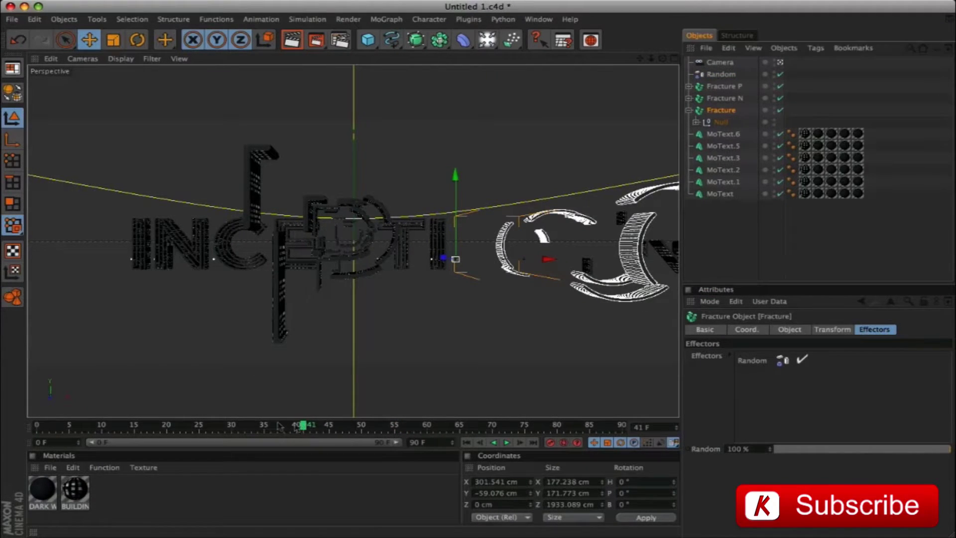
{"action": "left_click_drag", "start_coordinate": [280, 425], "coordinate": [452, 426]}
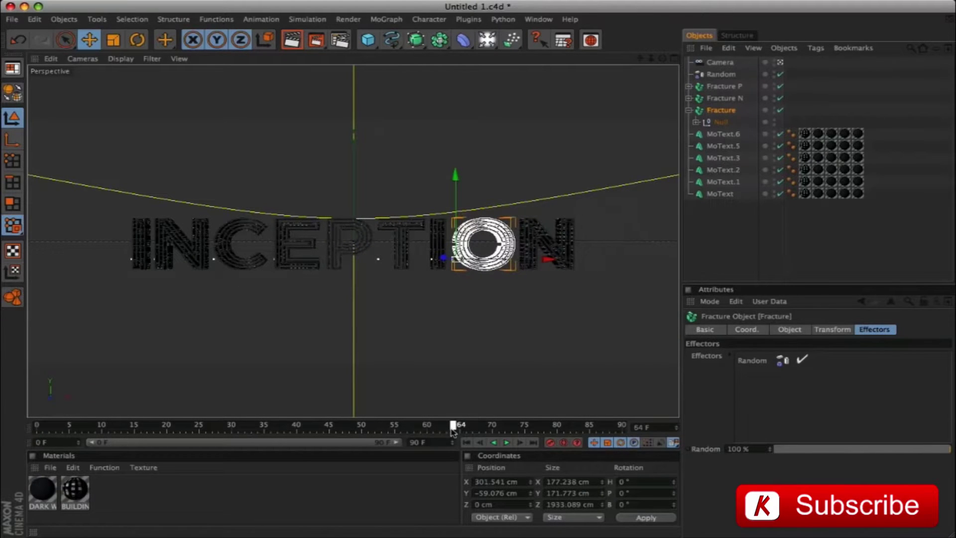
Collapse the O's Fracture hierarchy and rename the object Fracture O.
{"action": "left_click", "coordinate": [690, 110]}
{"action": "double_click", "coordinate": [718, 110]}
{"action": "type", "text": "O"}
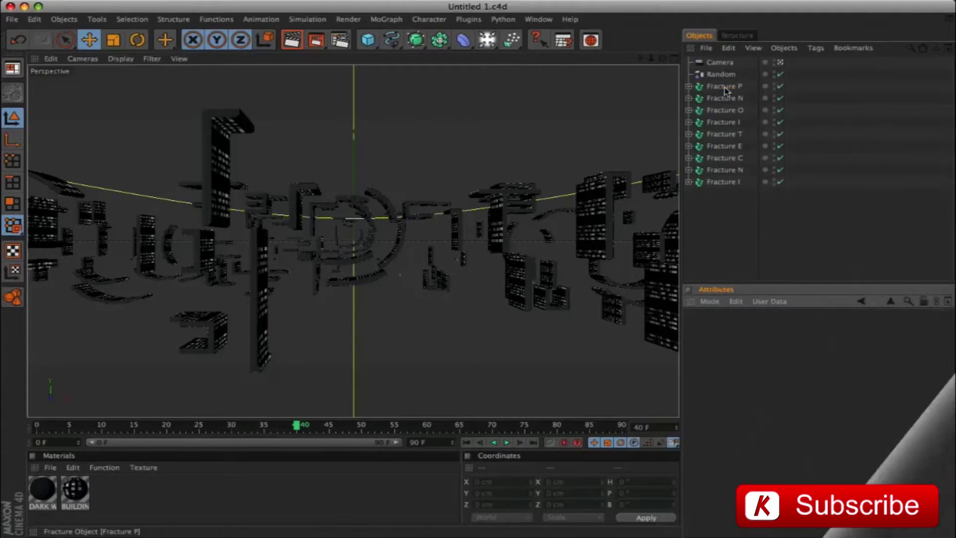
Review the Fracture objects down to the last Fracture I, and play the full logo assembly from frame 0 to about frame 62.
{"action": "key", "text": "Down"}
{"action": "key", "text": "Down"}
{"action": "key", "text": "Down"}
{"action": "key", "text": "Down"}
{"action": "key", "text": "Down"}
{"action": "key", "text": "Down"}
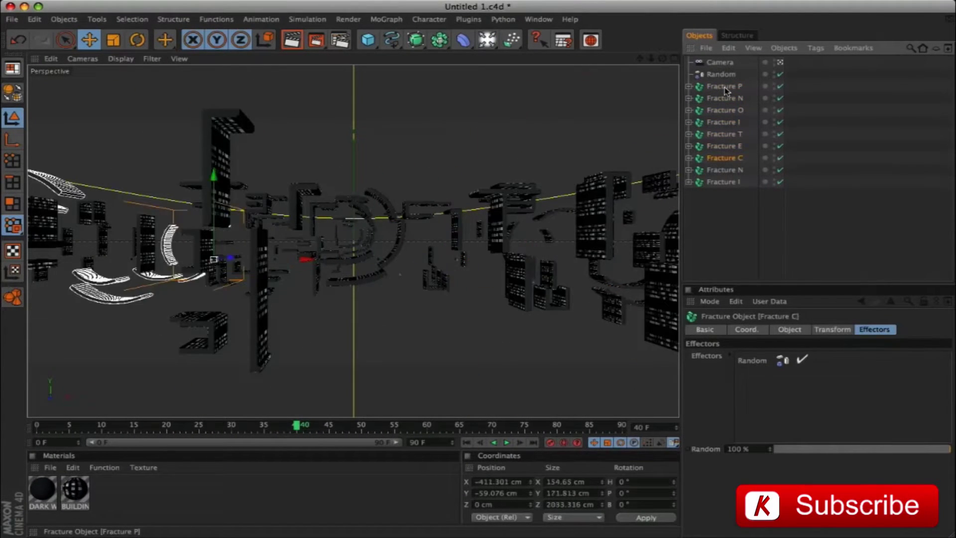
{"action": "left_click", "coordinate": [467, 442]}
{"action": "left_click", "coordinate": [507, 442]}
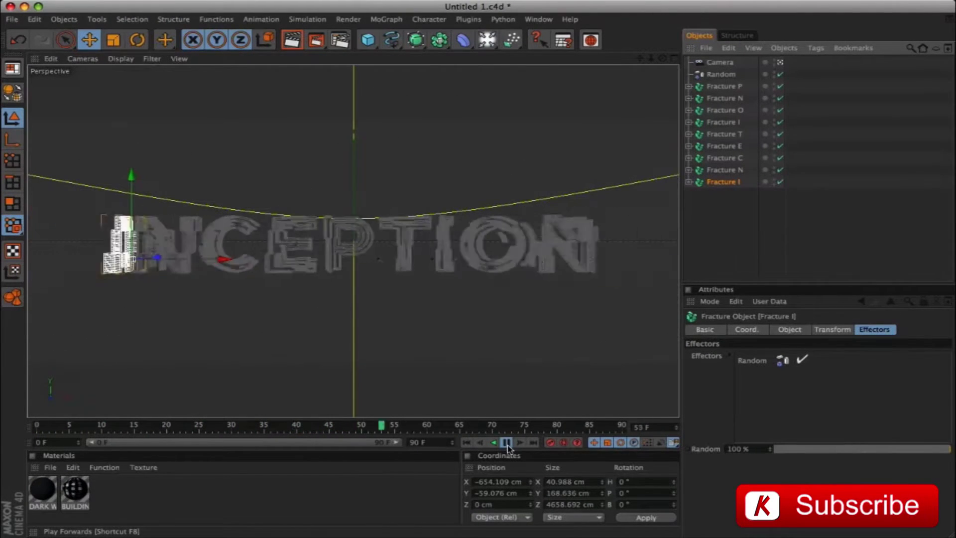
{"action": "left_click", "coordinate": [507, 443]}
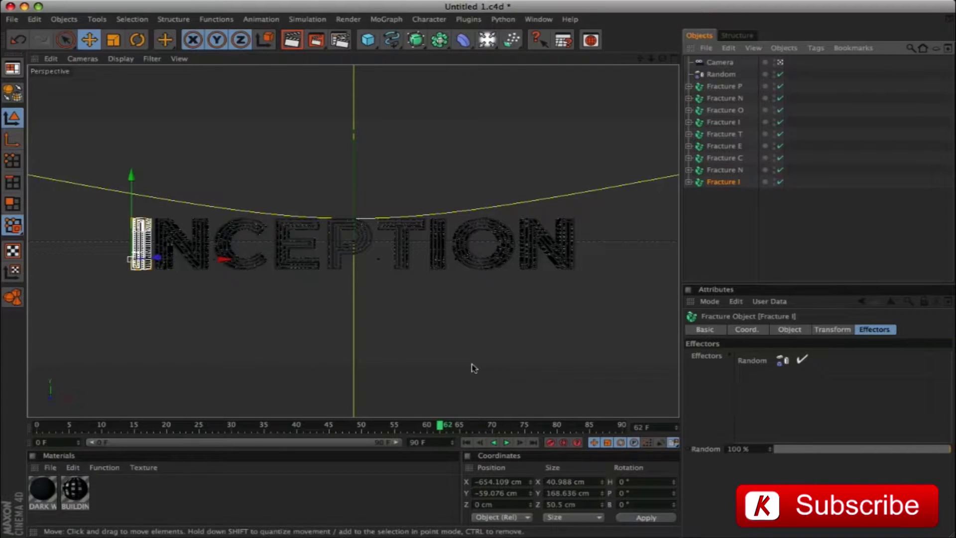
In the perspective view outside the camera, select the camera and keyframe its Z position at 0 cm on frame 0.
{"action": "left_click", "coordinate": [674, 59]}
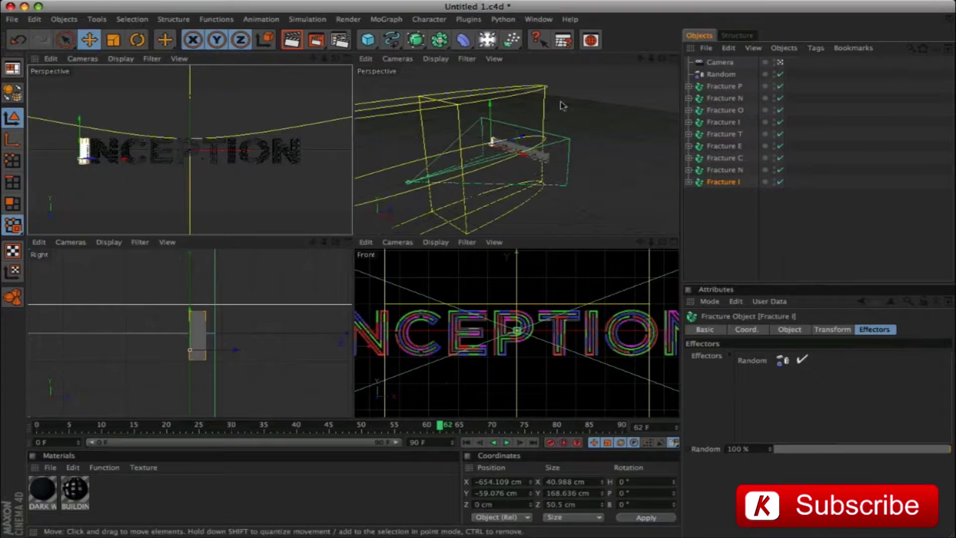
{"action": "left_click", "coordinate": [674, 59]}
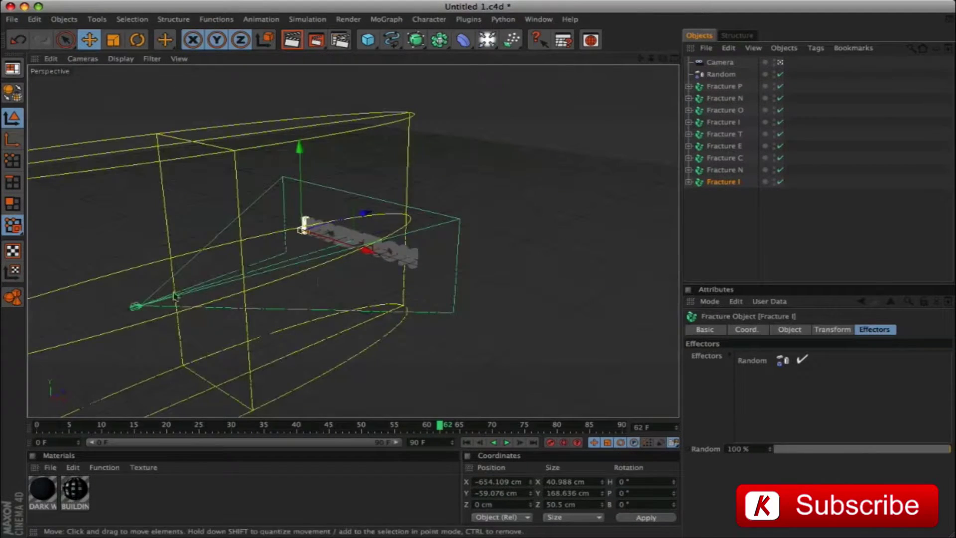
{"action": "left_click_drag", "start_coordinate": [439, 427], "coordinate": [95, 426]}
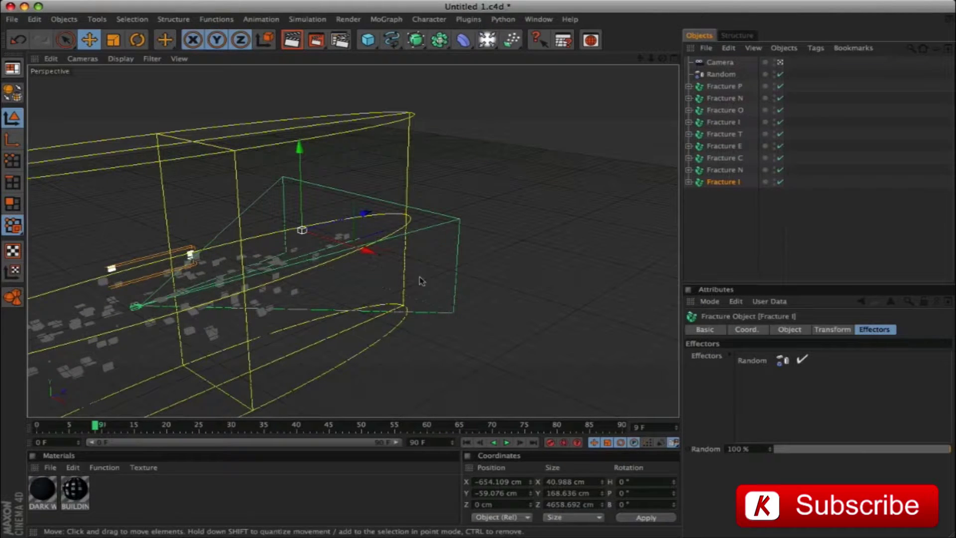
{"action": "left_click", "coordinate": [189, 289]}
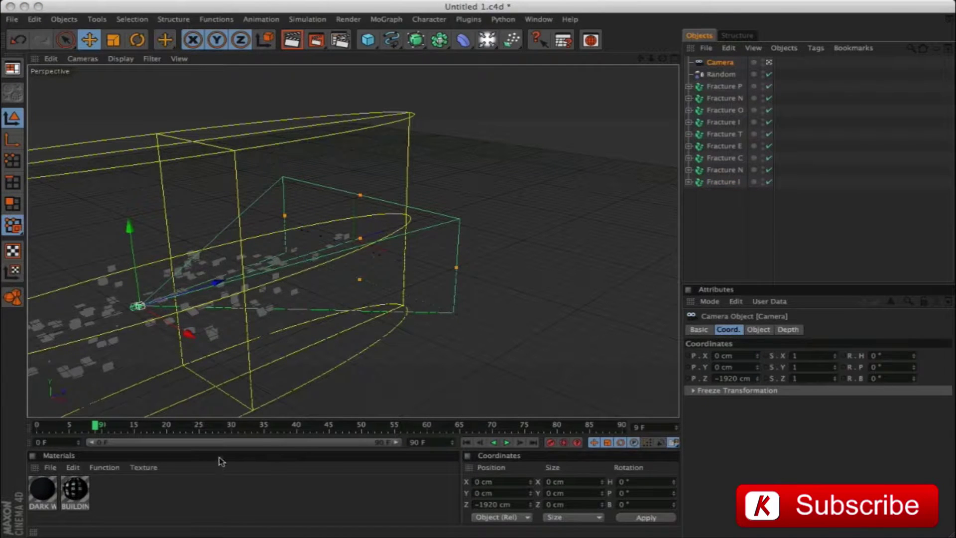
{"action": "left_click", "coordinate": [468, 443]}
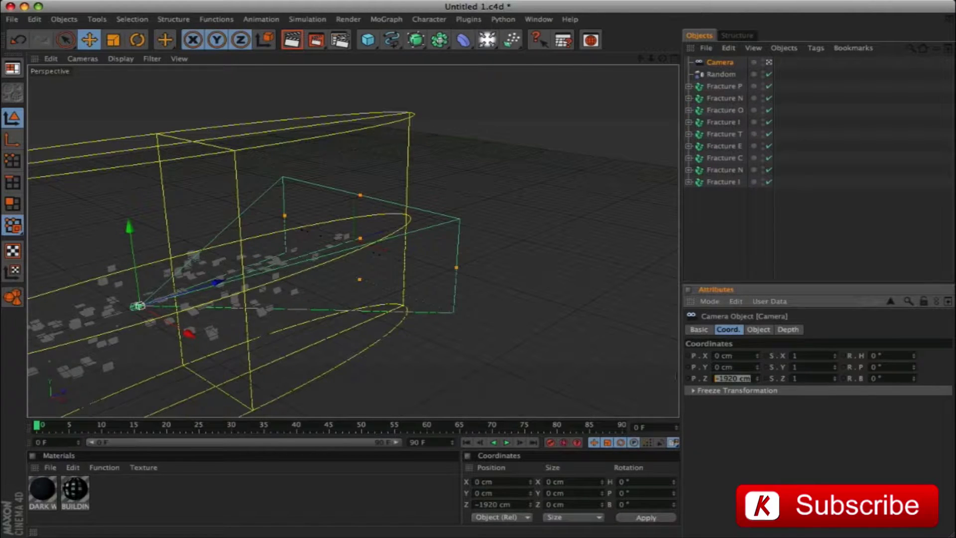
{"action": "type", "text": "0"}
{"action": "key", "text": "Return"}
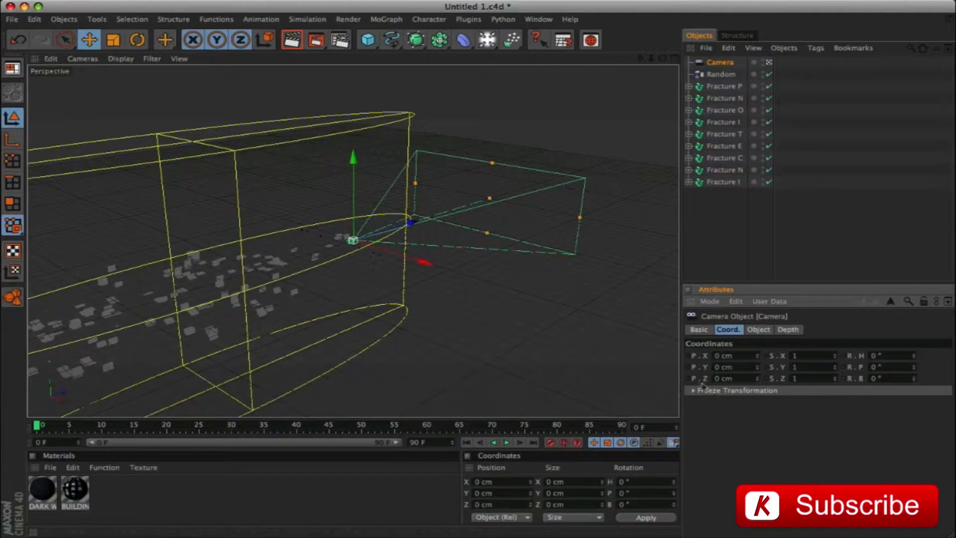
{"action": "left_click", "coordinate": [689, 379], "text": "ctrl"}
Extend the timeline to 97 frames and keyframe the camera's Z position at -2300 cm on frame 97.
{"action": "left_click_drag", "start_coordinate": [38, 429], "coordinate": [640, 444]}
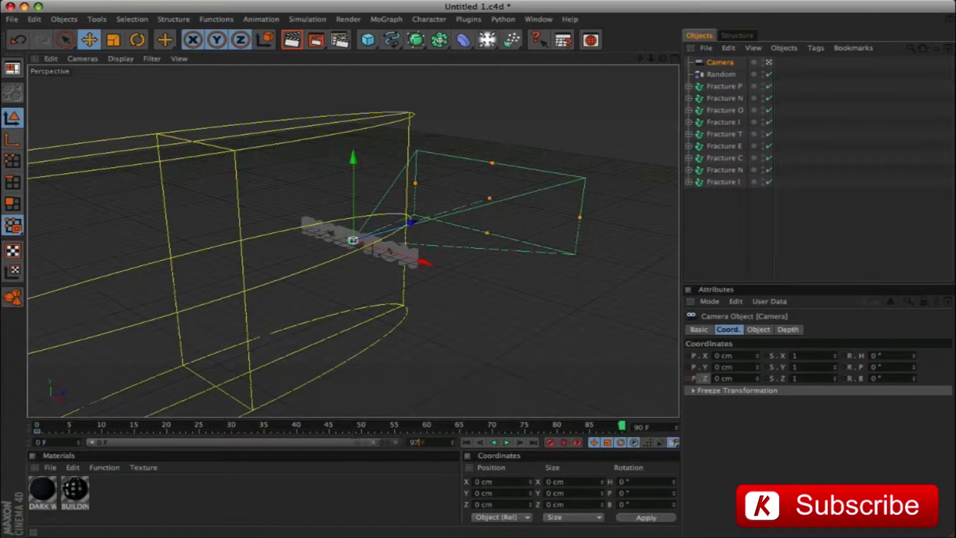
{"action": "left_click_drag", "start_coordinate": [377, 446], "coordinate": [468, 452]}
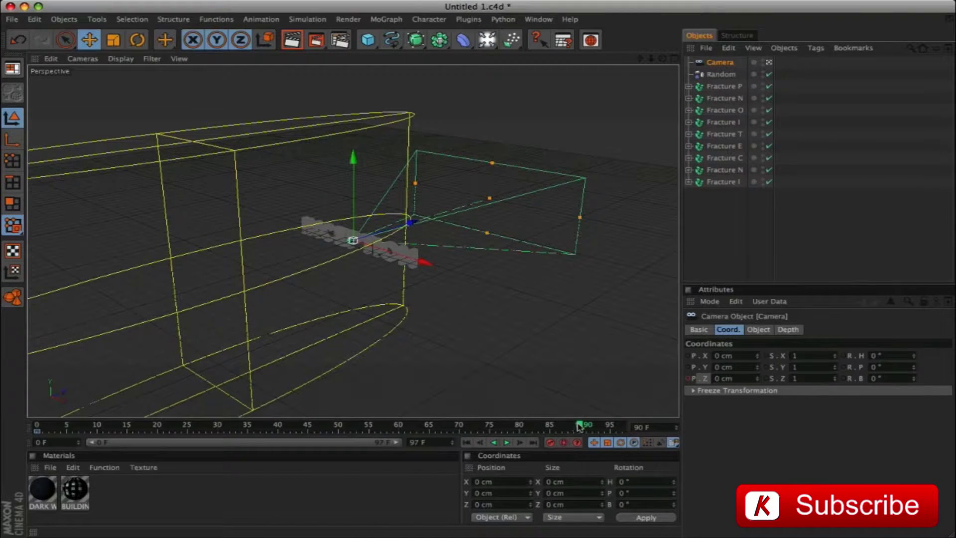
{"action": "left_click_drag", "start_coordinate": [578, 427], "coordinate": [622, 427]}
{"action": "left_click_drag", "start_coordinate": [732, 378], "coordinate": [687, 377]}
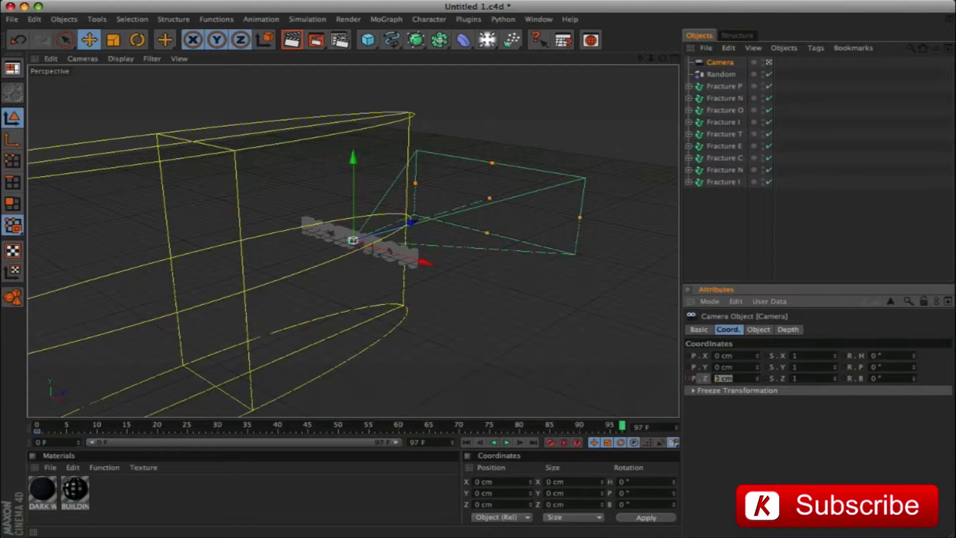
{"action": "type", "text": "-2300"}
{"action": "key", "text": "Return"}
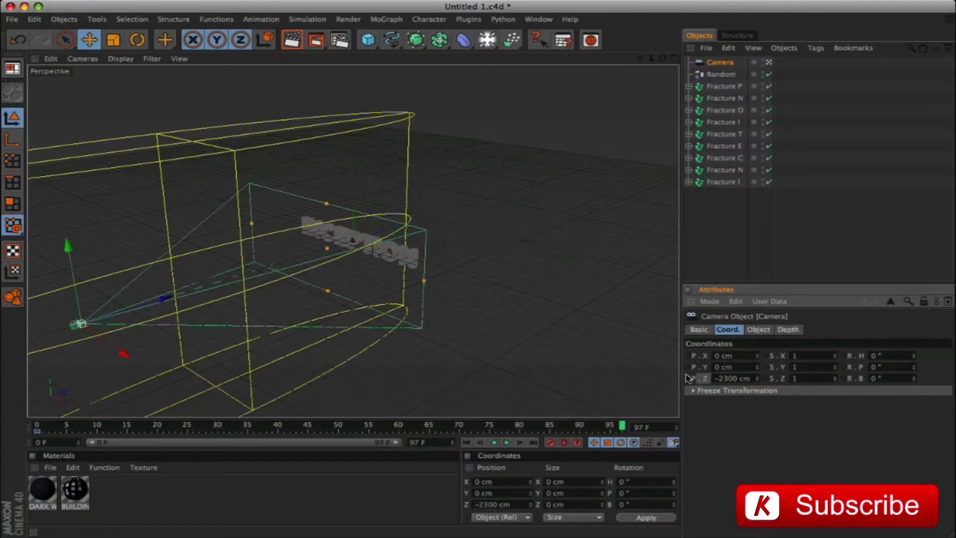
{"action": "left_click", "coordinate": [690, 379]}
Play the animation from frame 0 to check the camera's pull-back from outside and through the camera view.
{"action": "left_click", "coordinate": [466, 442]}
{"action": "left_click", "coordinate": [507, 442]}
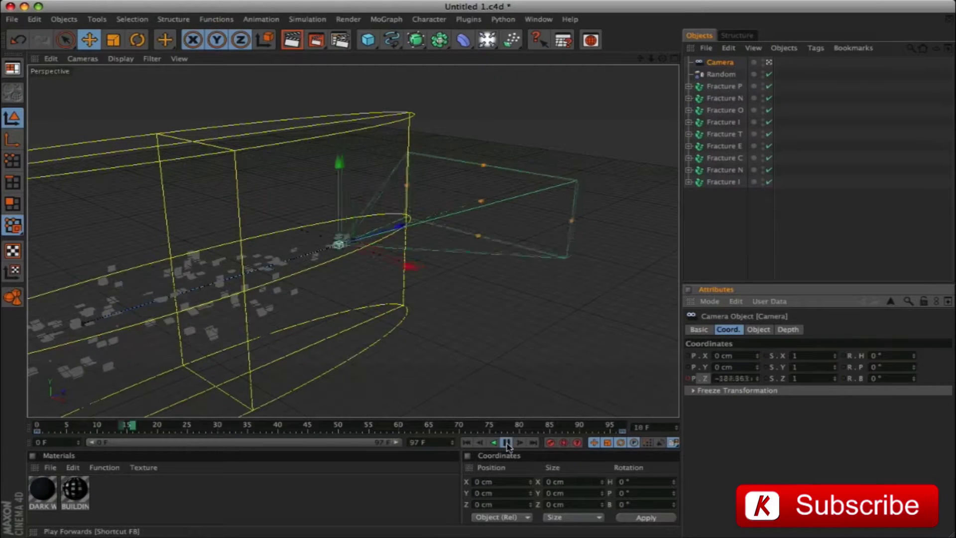
{"action": "left_click", "coordinate": [674, 59]}
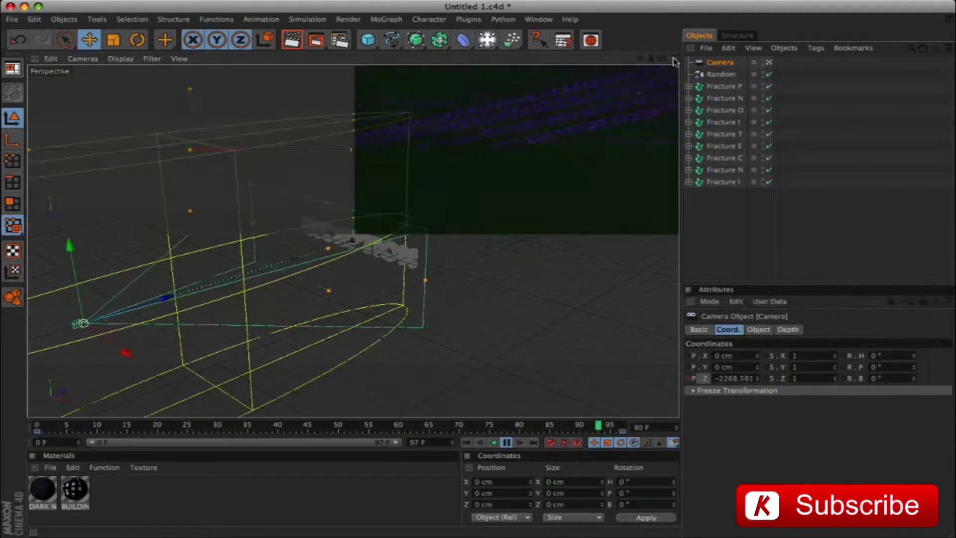
{"action": "left_click", "coordinate": [261, 60]}
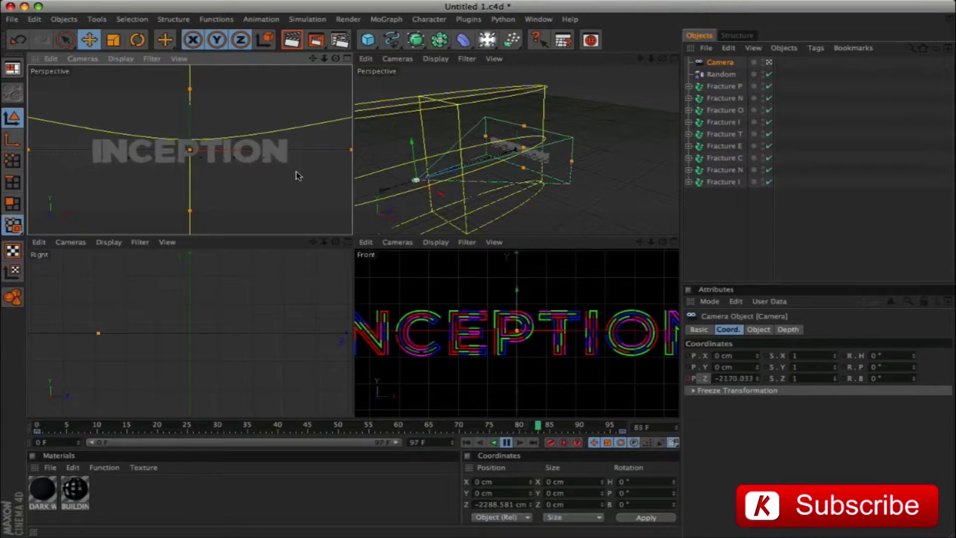
{"action": "left_click", "coordinate": [347, 59]}
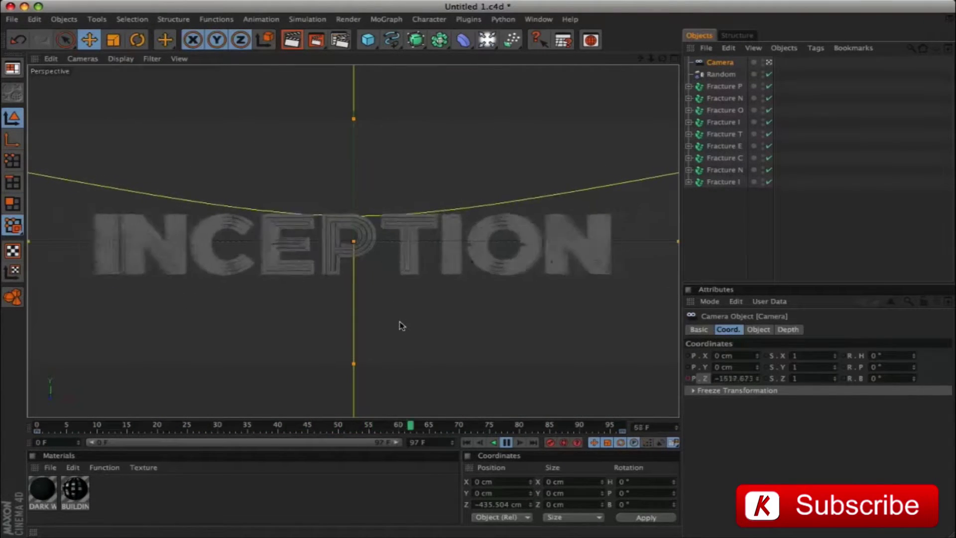
{"action": "key", "text": "Escape"}
Open the camera's Z position F-curve, stretch the last key's tangent to about 58 frames and collapse the first key's tangent to 0 frames.
{"action": "left_click", "coordinate": [674, 60]}
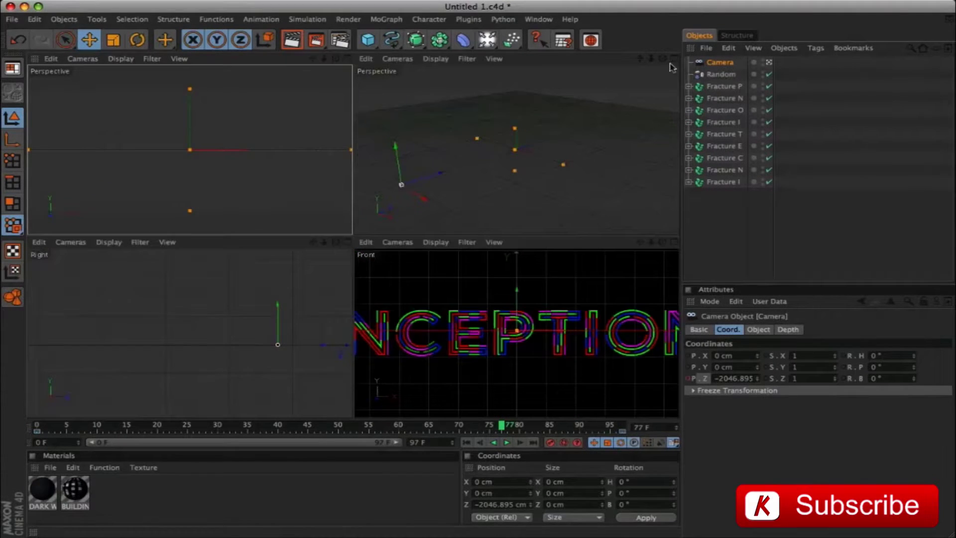
{"action": "right_click", "coordinate": [382, 193]}
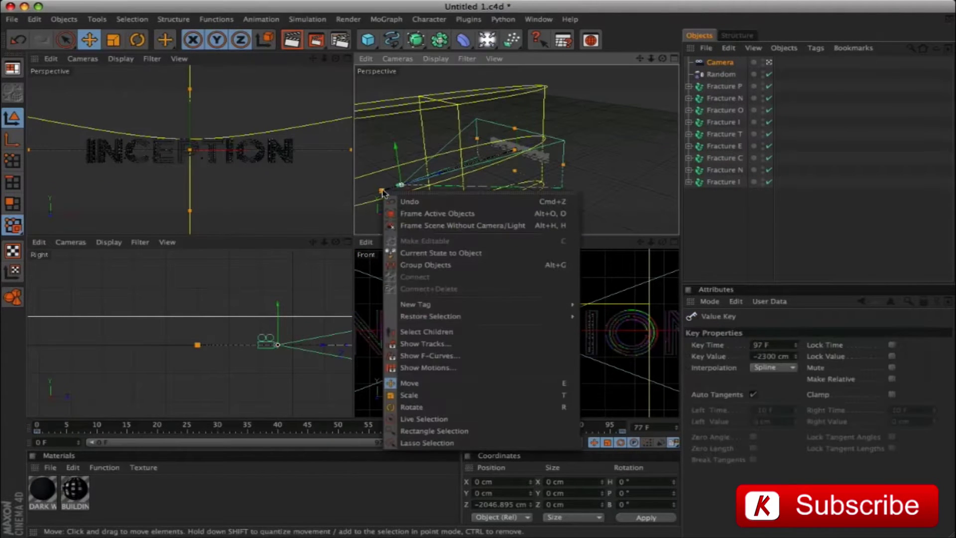
{"action": "left_click", "coordinate": [416, 364]}
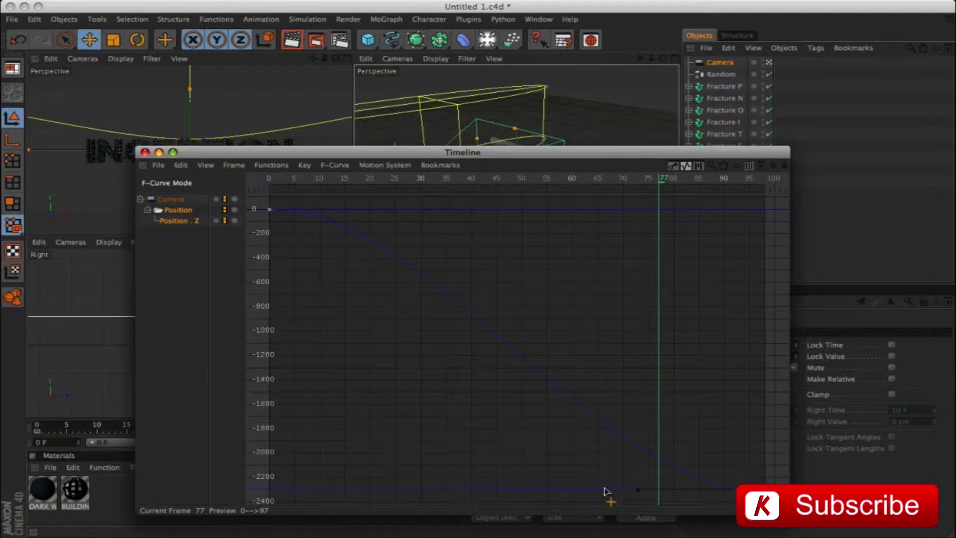
{"action": "left_click_drag", "start_coordinate": [633, 491], "coordinate": [464, 491]}
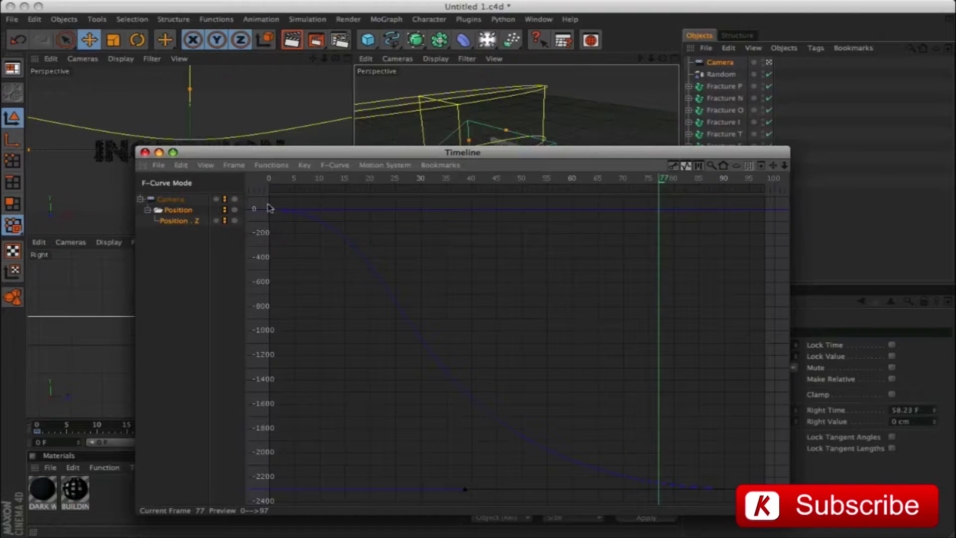
{"action": "left_click_drag", "start_coordinate": [270, 209], "coordinate": [340, 214]}
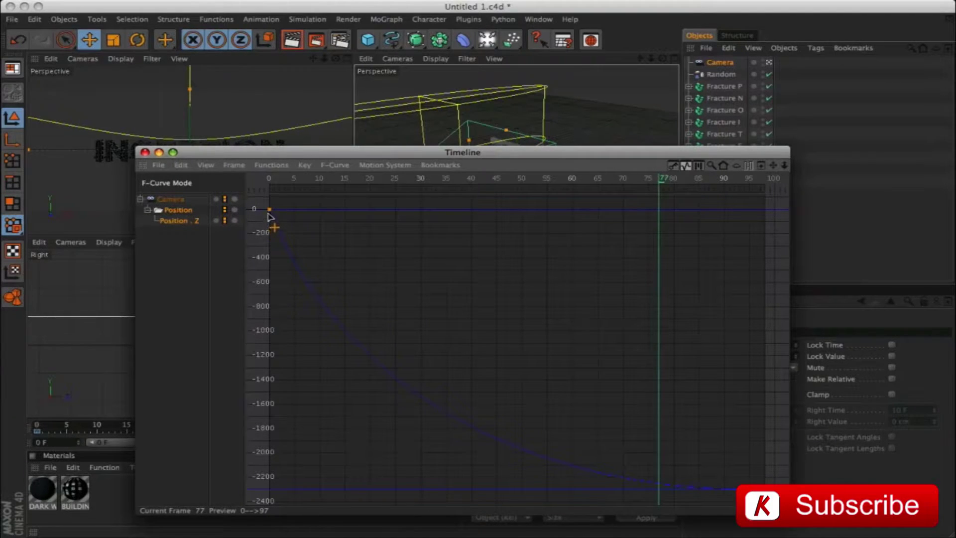
{"action": "left_click_drag", "start_coordinate": [266, 215], "coordinate": [266, 211]}
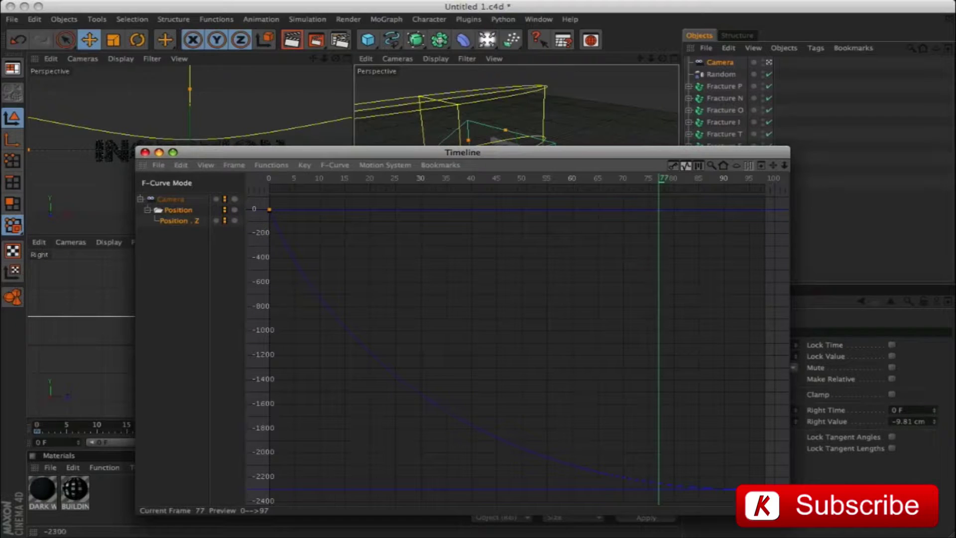
With the playhead at frame 60, fine-tune the last key's tangent to reach back to about frame 39, and close the curve editor.
{"action": "left_click_drag", "start_coordinate": [661, 182], "coordinate": [574, 183]}
{"action": "left_click_drag", "start_coordinate": [376, 151], "coordinate": [487, 116]}
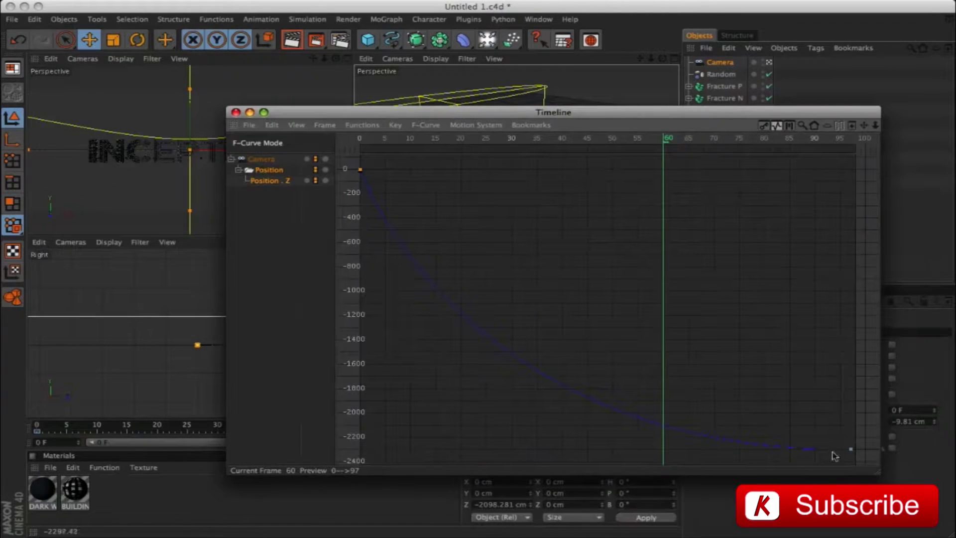
{"action": "left_click", "coordinate": [850, 449]}
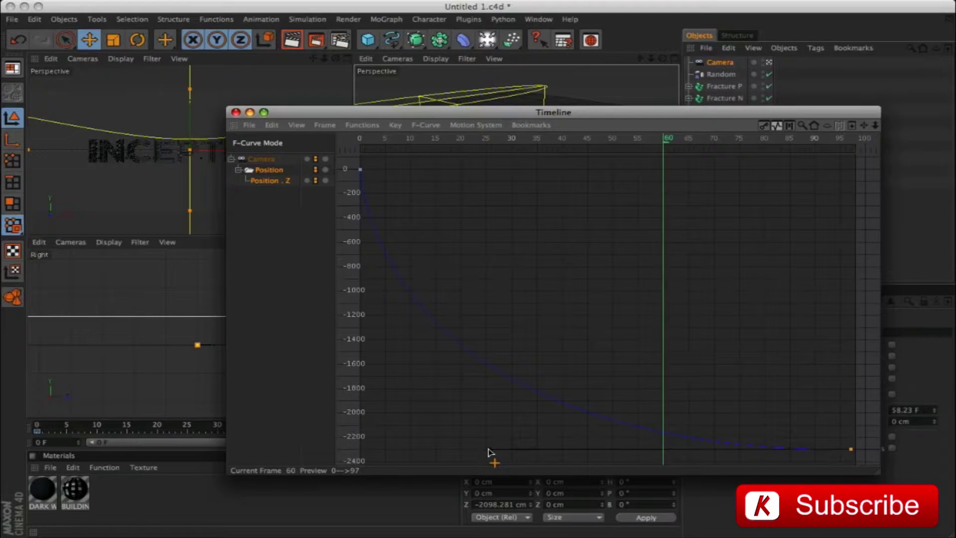
{"action": "left_click_drag", "start_coordinate": [489, 452], "coordinate": [489, 450]}
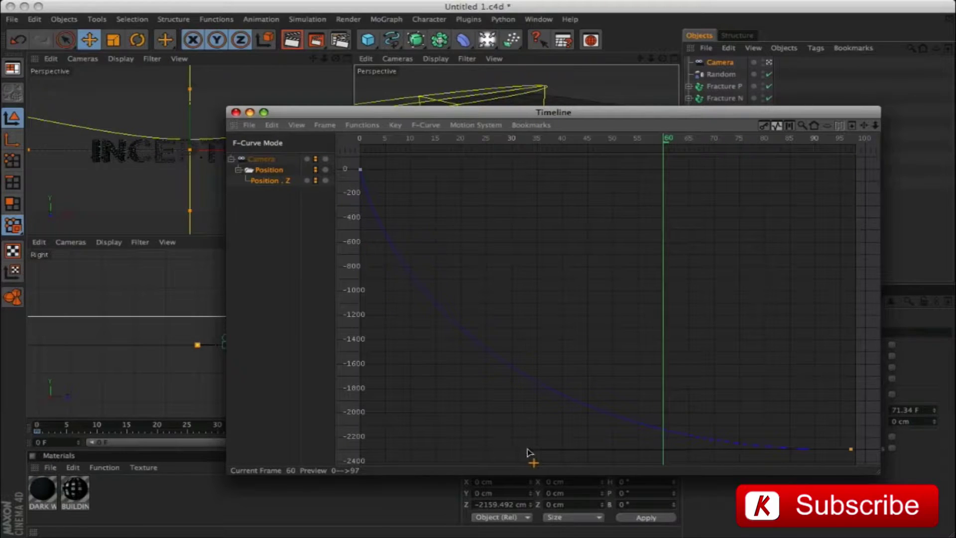
{"action": "left_click_drag", "start_coordinate": [528, 451], "coordinate": [557, 451]}
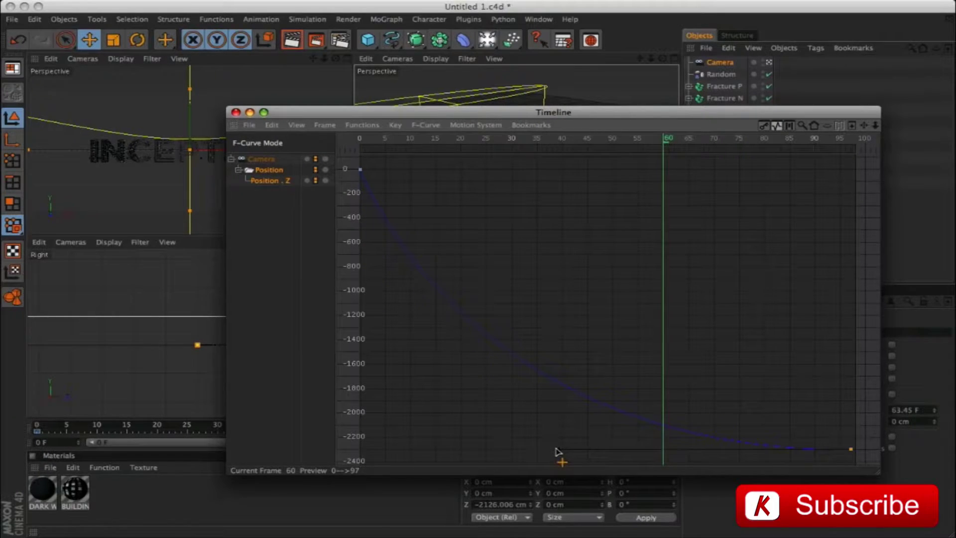
{"action": "left_click", "coordinate": [361, 171]}
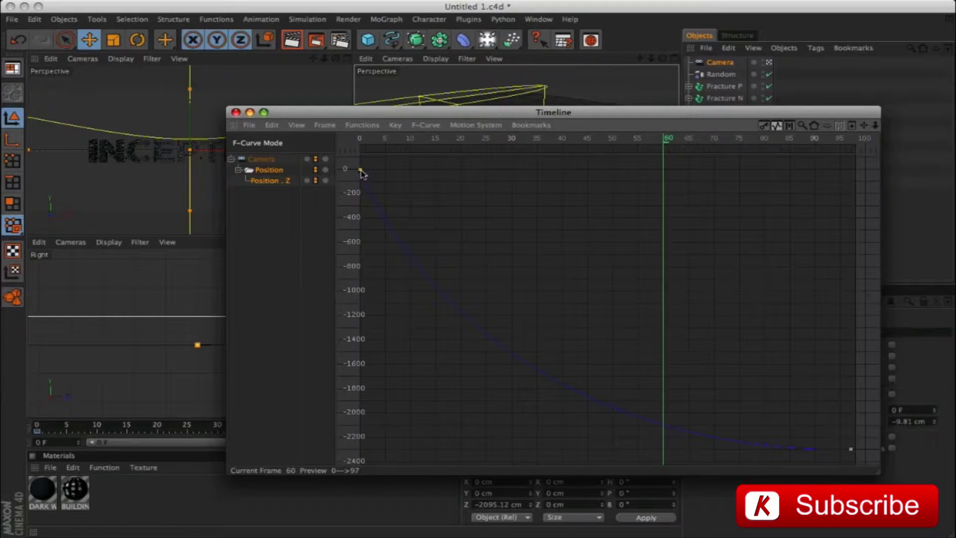
{"action": "left_click", "coordinate": [236, 112]}
Play the animation from frame 0 through the enlarged camera view to check the eased camera move.
{"action": "left_click", "coordinate": [347, 59]}
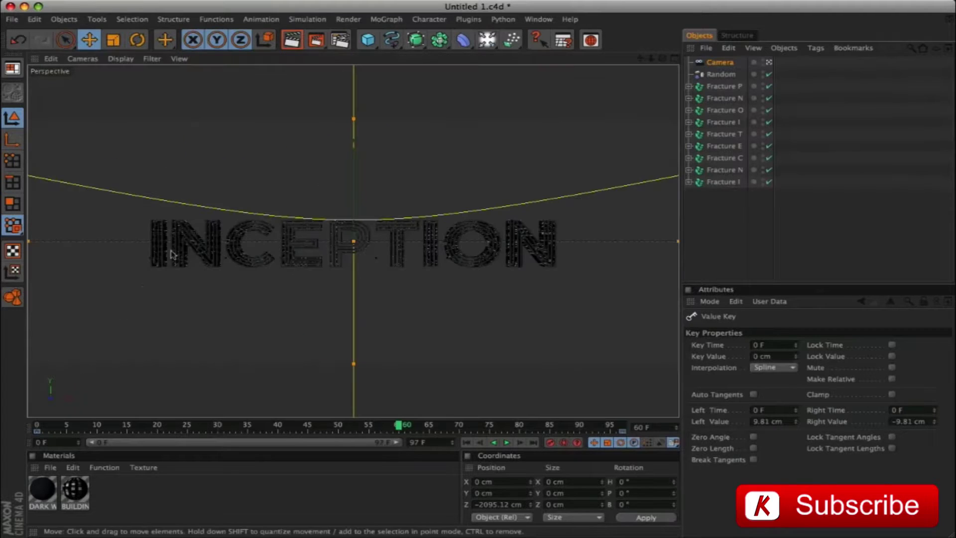
{"action": "left_click", "coordinate": [466, 442]}
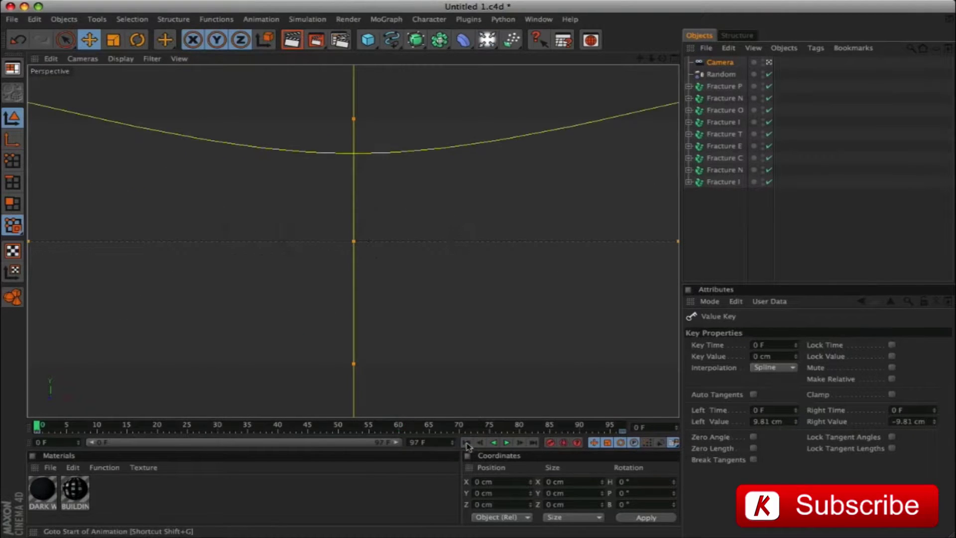
{"action": "left_click", "coordinate": [506, 442]}
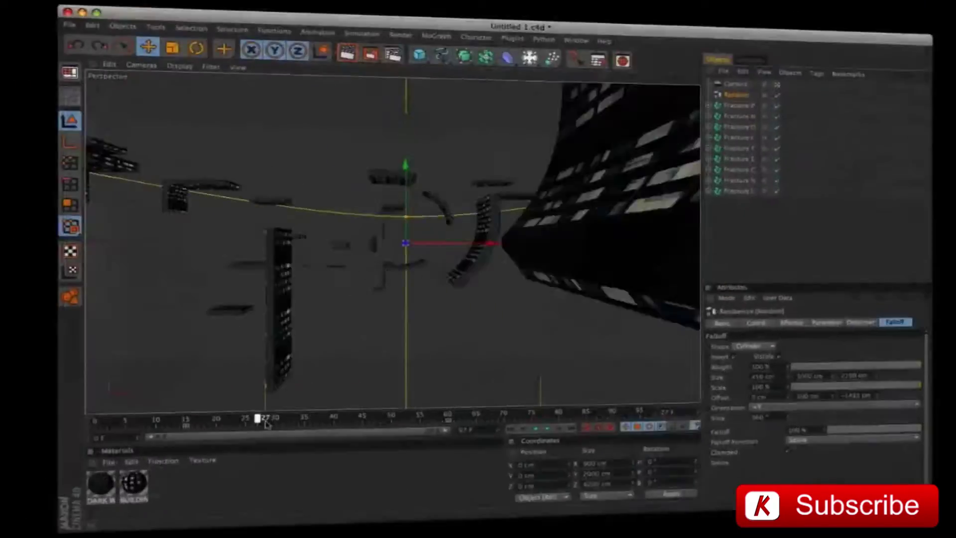
At frame 40, set the Random effector's Z position to 1250 cm and enlarge the camera view.
{"action": "left_click_drag", "start_coordinate": [266, 423], "coordinate": [279, 442]}
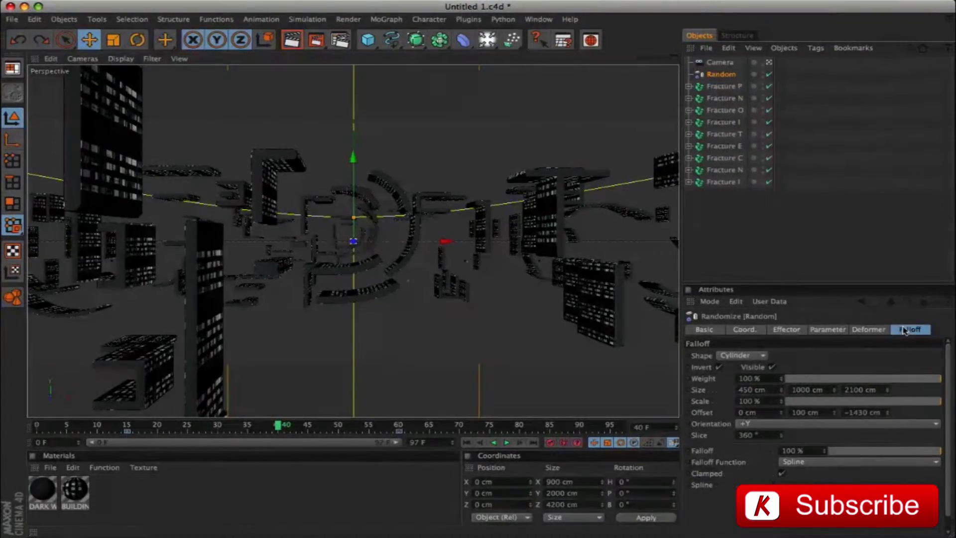
{"action": "left_click", "coordinate": [675, 59]}
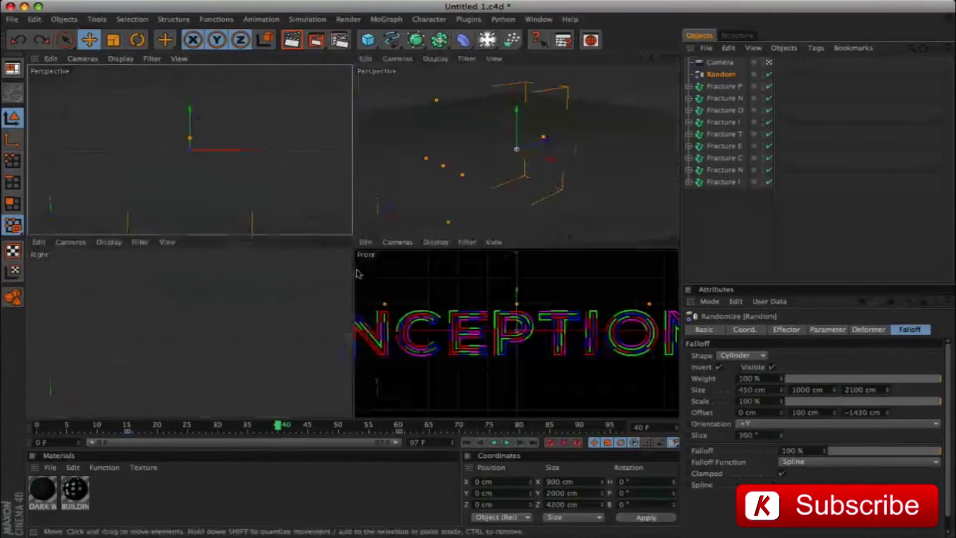
{"action": "left_click", "coordinate": [747, 330]}
{"action": "left_click", "coordinate": [729, 379]}
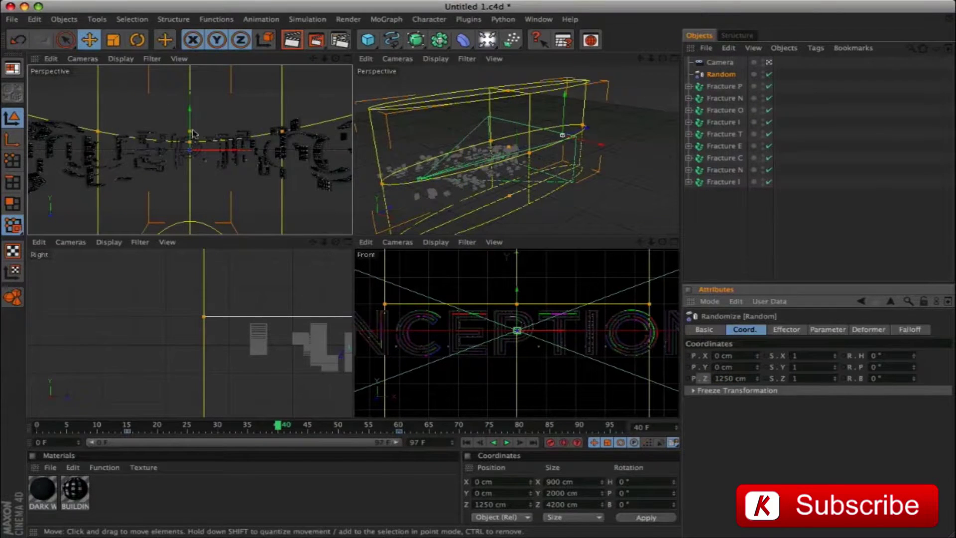
{"action": "middle_click", "coordinate": [347, 62]}
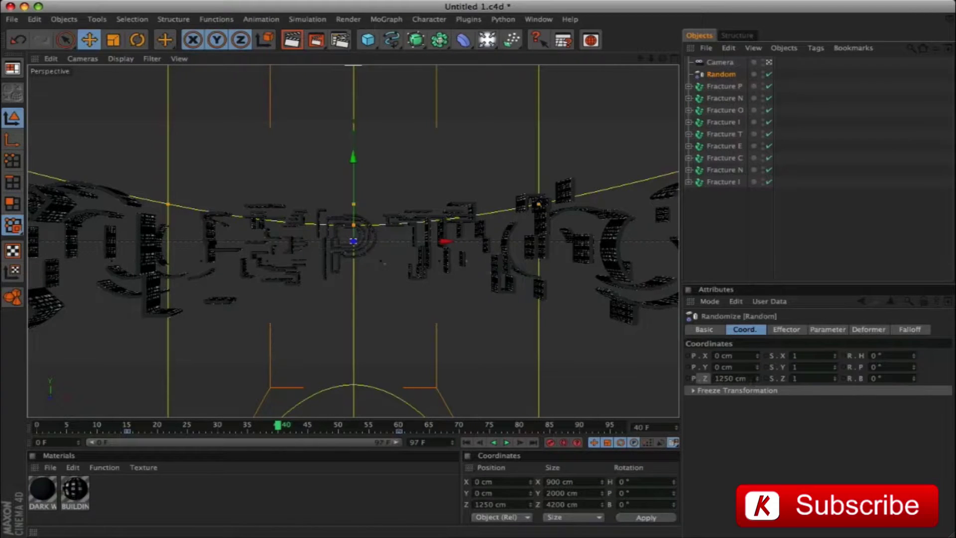
Undo and re-enter 1250 cm as the Random effector's Z position, and scrub between frames 5 and 85 to check the letters assembling.
{"action": "key", "text": "super+z"}
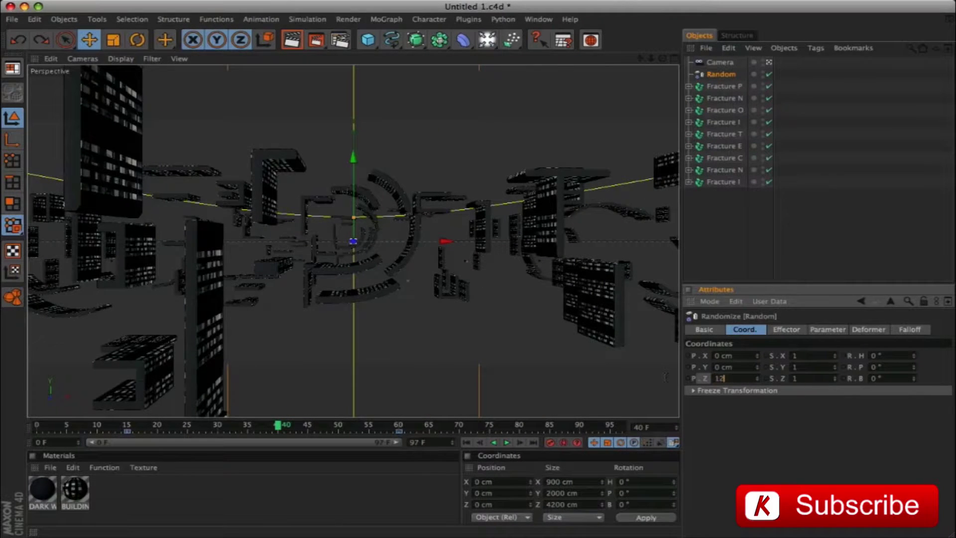
{"action": "key", "text": "Return"}
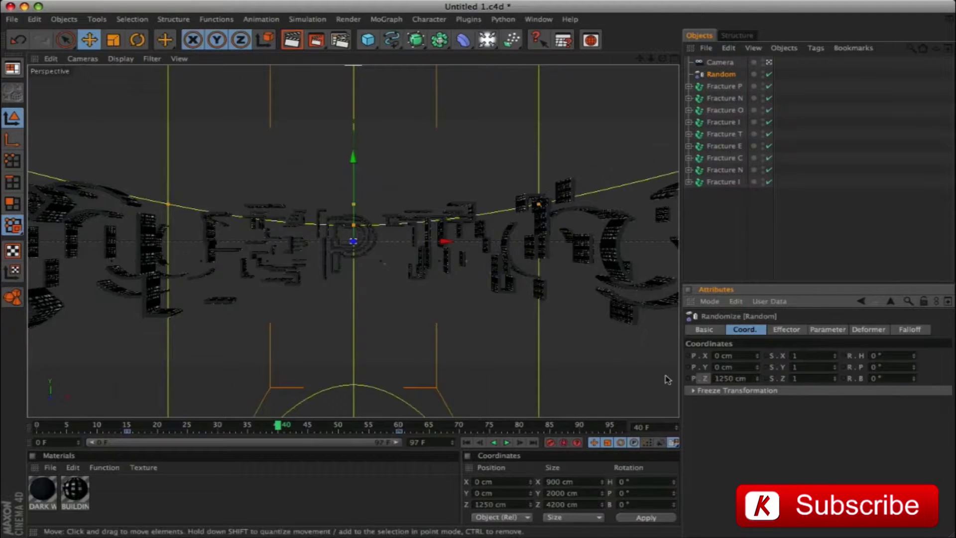
{"action": "left_click", "coordinate": [279, 425]}
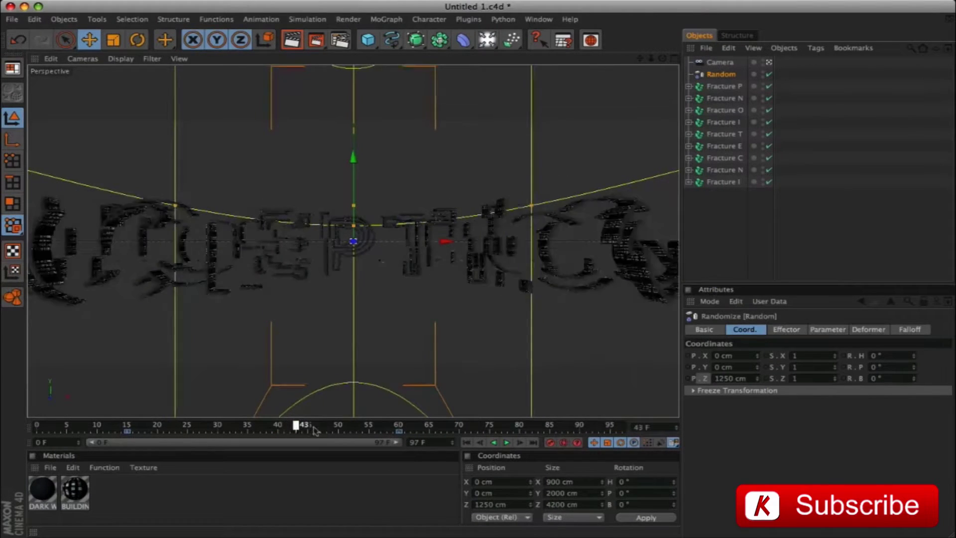
{"action": "left_click_drag", "start_coordinate": [314, 429], "coordinate": [365, 429]}
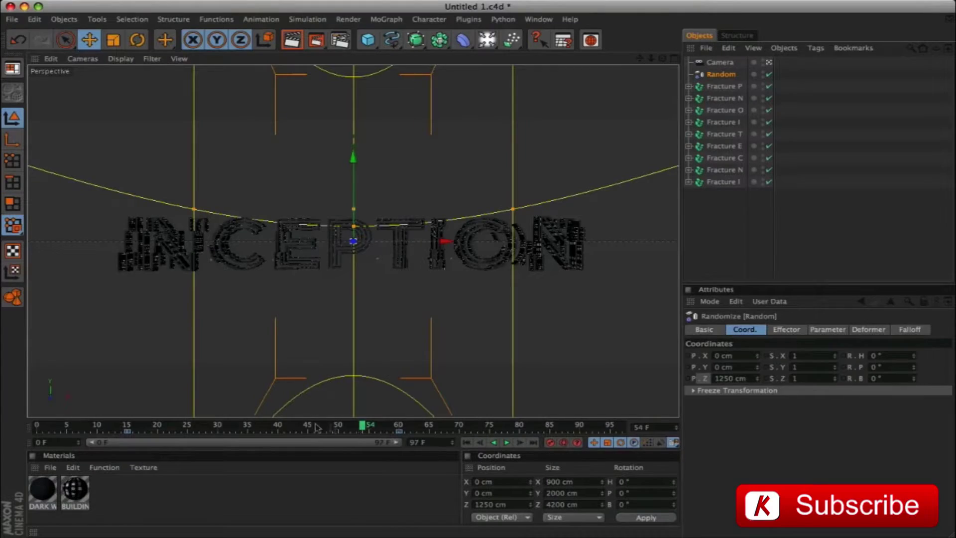
{"action": "left_click_drag", "start_coordinate": [316, 427], "coordinate": [551, 427]}
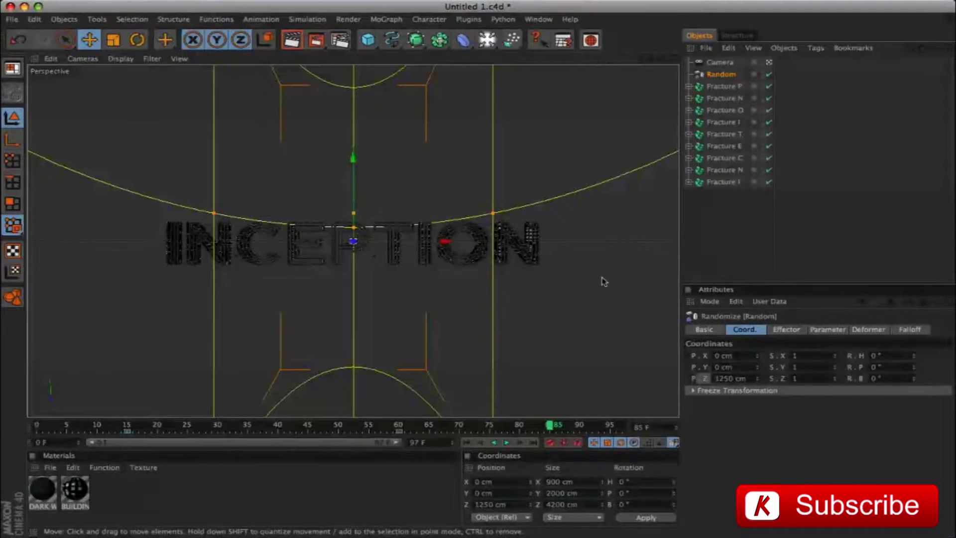
{"action": "left_click_drag", "start_coordinate": [549, 427], "coordinate": [399, 427]}
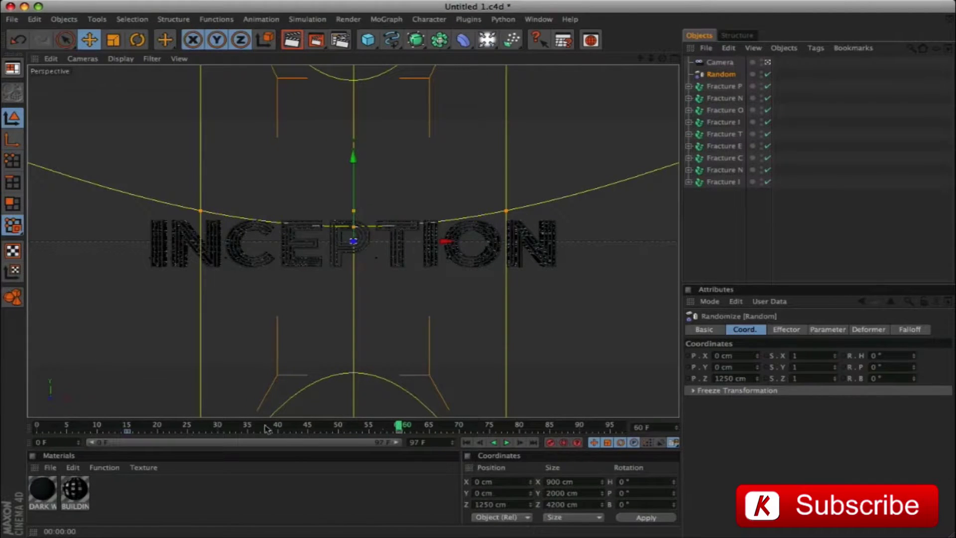
{"action": "left_click_drag", "start_coordinate": [266, 428], "coordinate": [66, 433]}
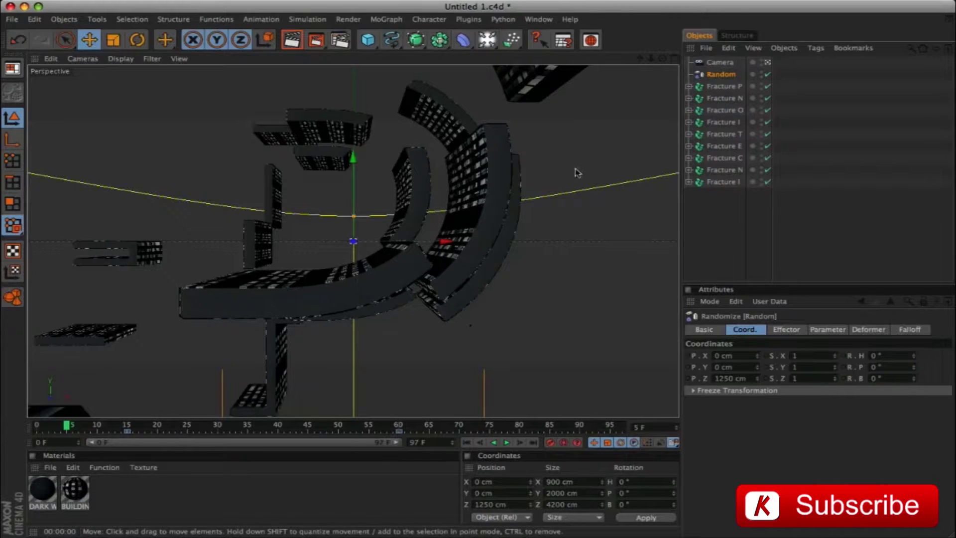
Paste in the Random P effector and make it replace Random in the effectors list of the Fracture P object.
{"action": "key", "text": "super+v"}
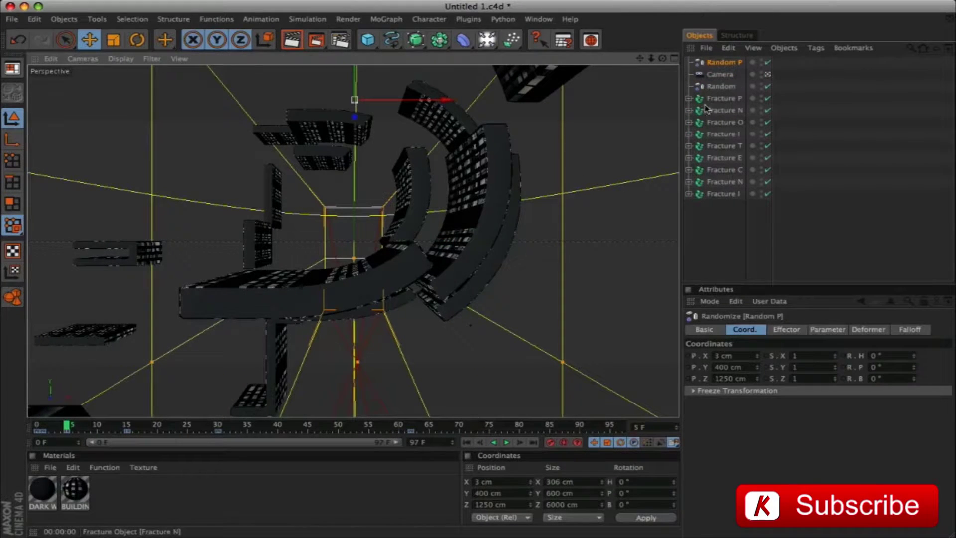
{"action": "left_click", "coordinate": [720, 99]}
{"action": "left_click", "coordinate": [874, 329]}
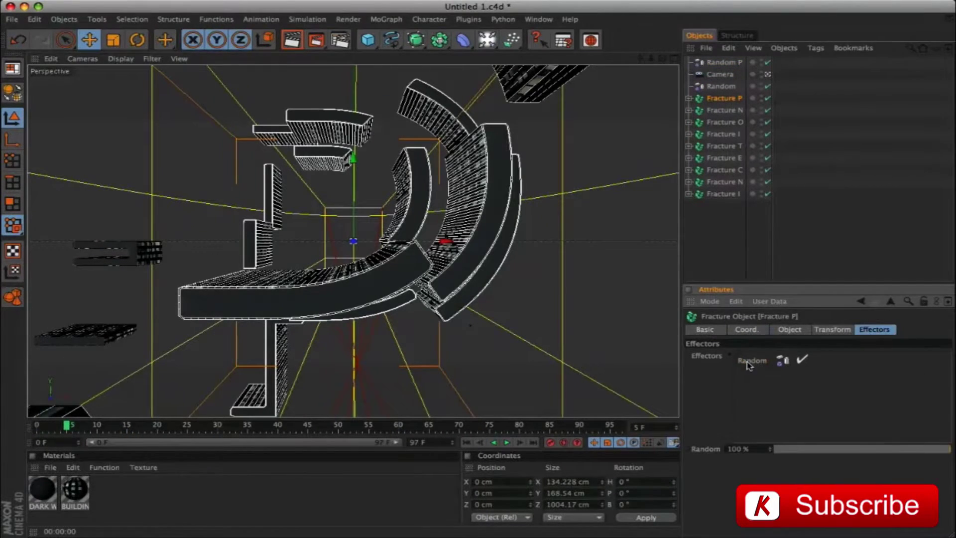
{"action": "key", "text": "Delete"}
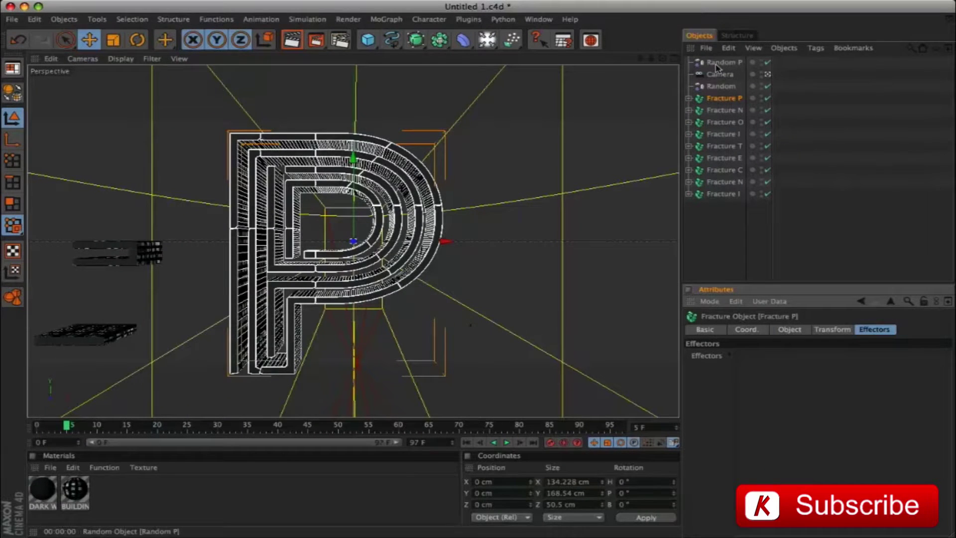
{"action": "left_click_drag", "start_coordinate": [719, 63], "coordinate": [771, 364]}
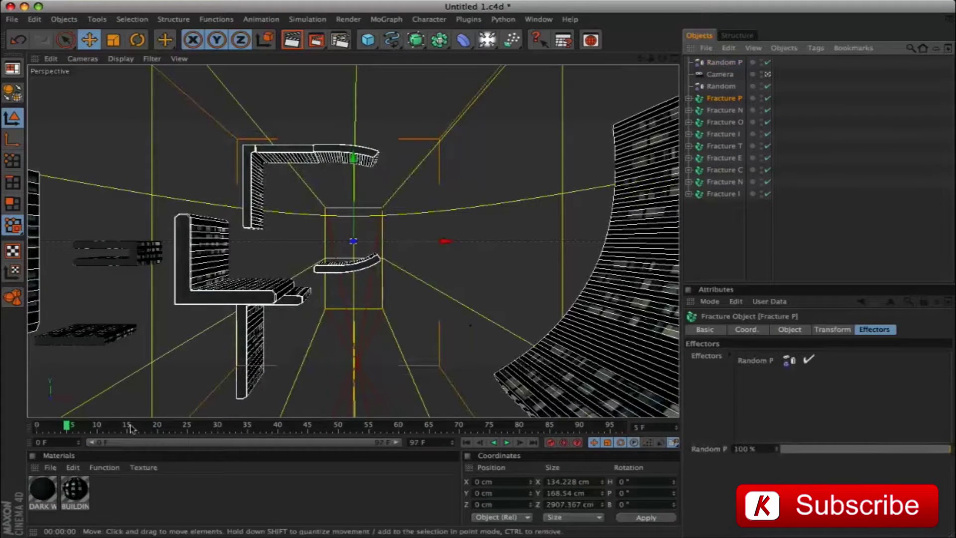
Examine the Random P effector's Parameter and Falloff settings, including the keyframed falloff size and offset, at frame 0.
{"action": "left_click", "coordinate": [723, 62]}
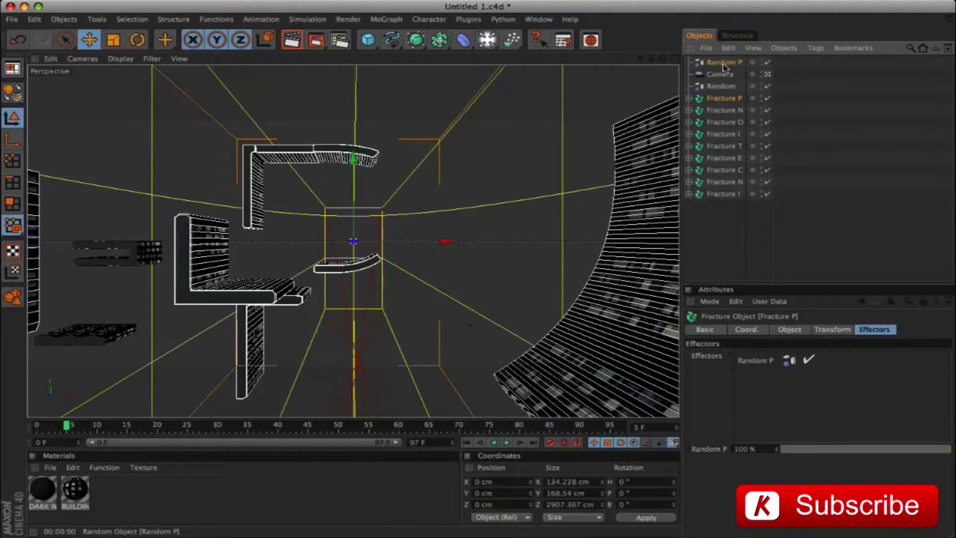
{"action": "left_click_drag", "start_coordinate": [73, 429], "coordinate": [39, 422]}
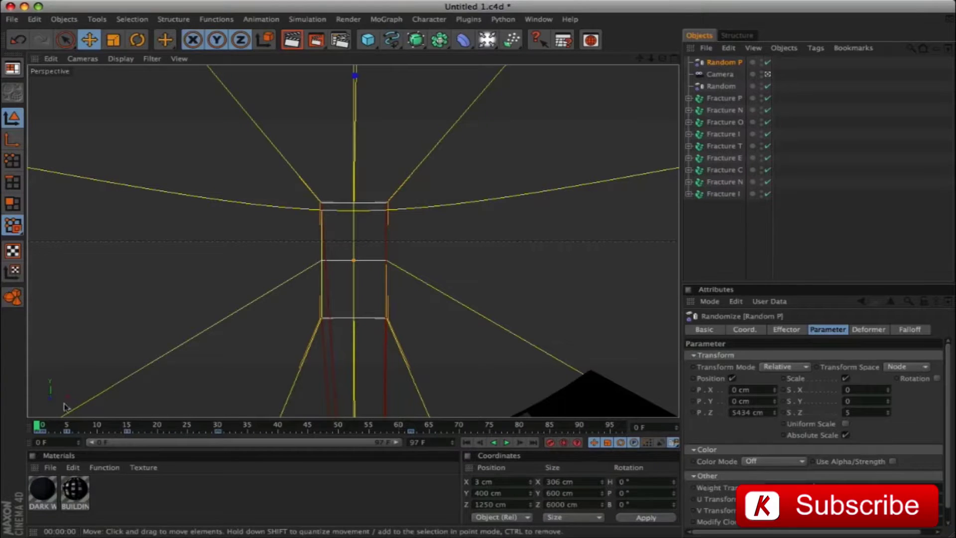
{"action": "mouse_move", "coordinate": [38, 427]}
{"action": "left_mouse_down"}
{"action": "mouse_move", "coordinate": [105, 431]}
{"action": "mouse_move", "coordinate": [38, 427]}
{"action": "left_mouse_up"}
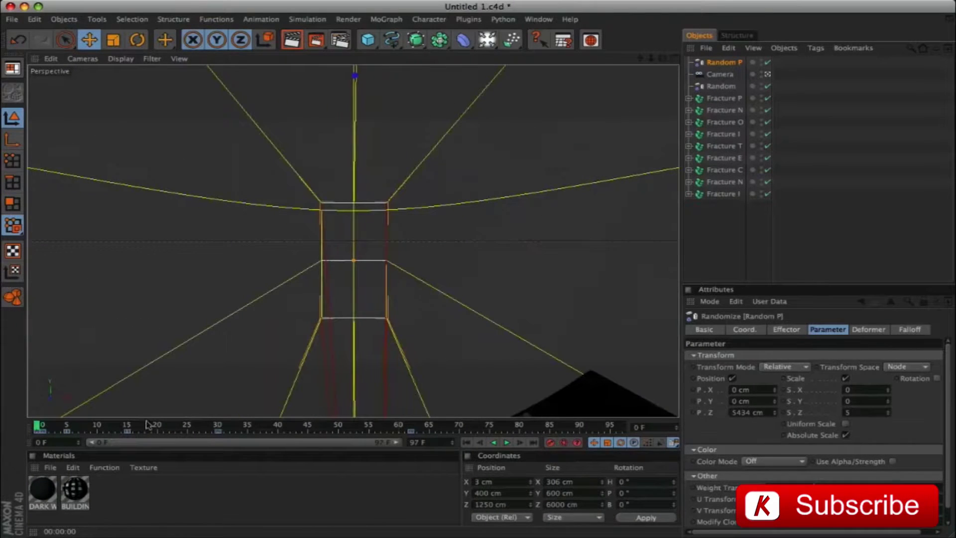
{"action": "left_click", "coordinate": [915, 330]}
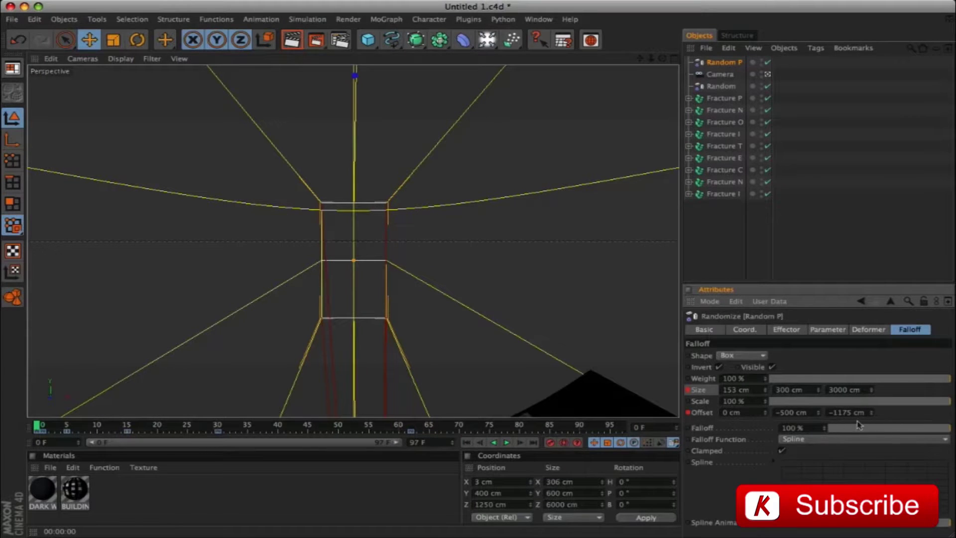
{"action": "left_click", "coordinate": [44, 428]}
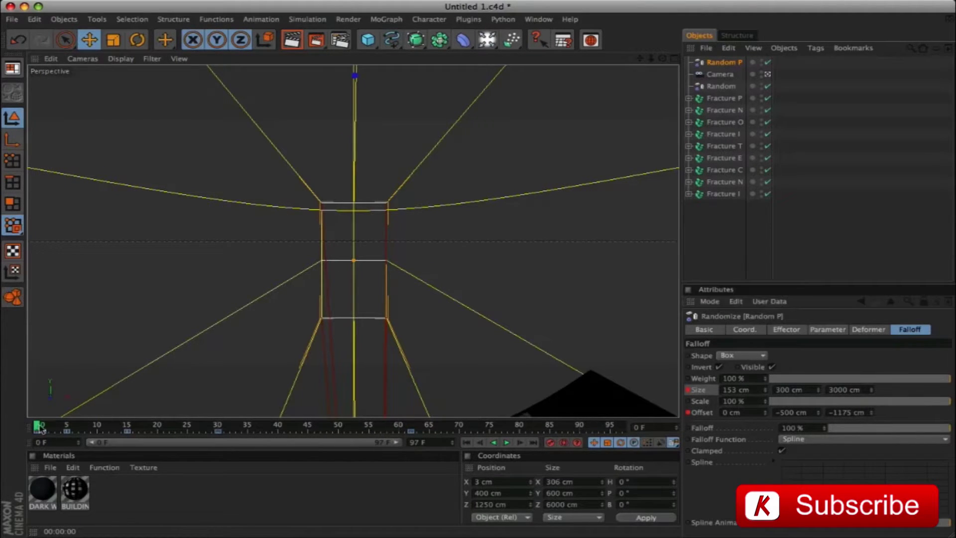
Scrub through the first 25 frames and play the animation from frame 0 to check how the letter P assembles.
{"action": "left_click_drag", "start_coordinate": [44, 428], "coordinate": [158, 442]}
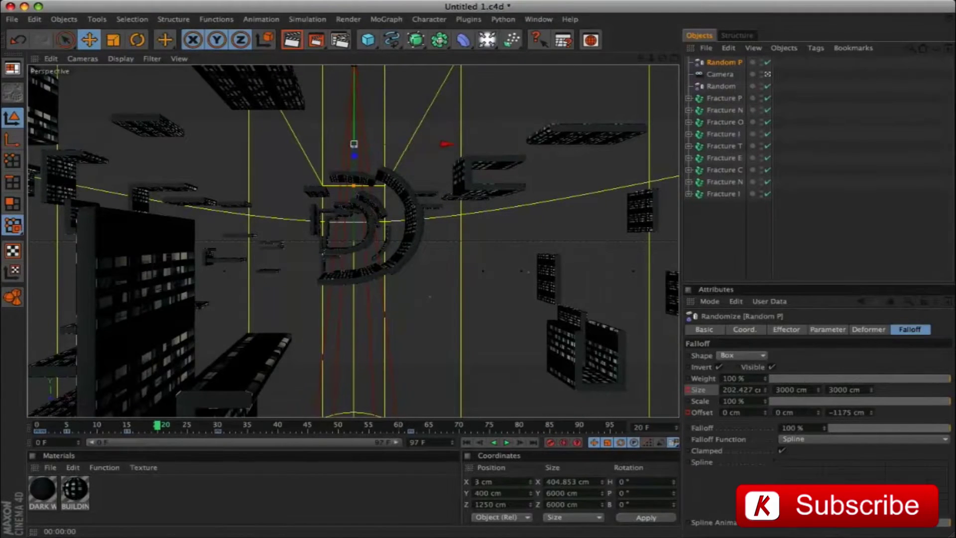
{"action": "left_click_drag", "start_coordinate": [158, 427], "coordinate": [187, 428]}
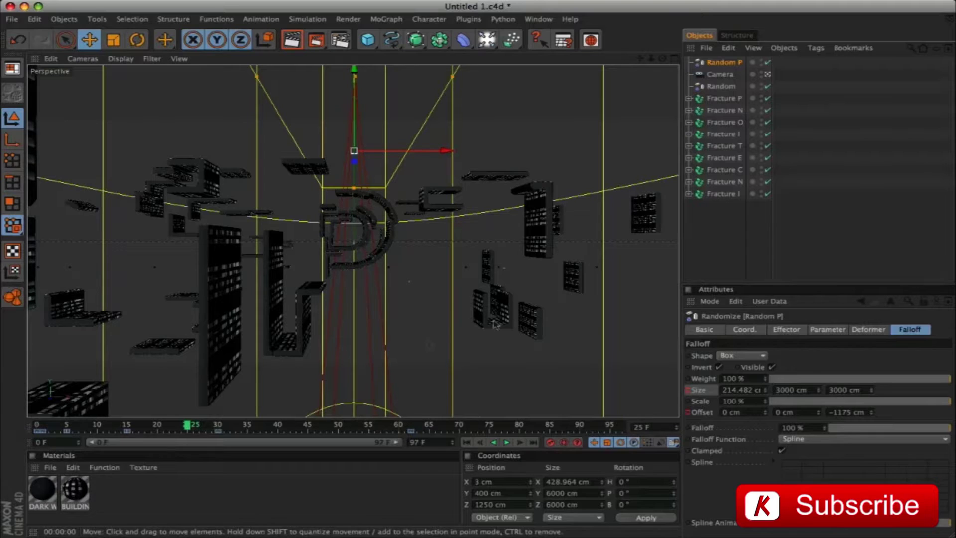
{"action": "left_click_drag", "start_coordinate": [184, 427], "coordinate": [49, 426]}
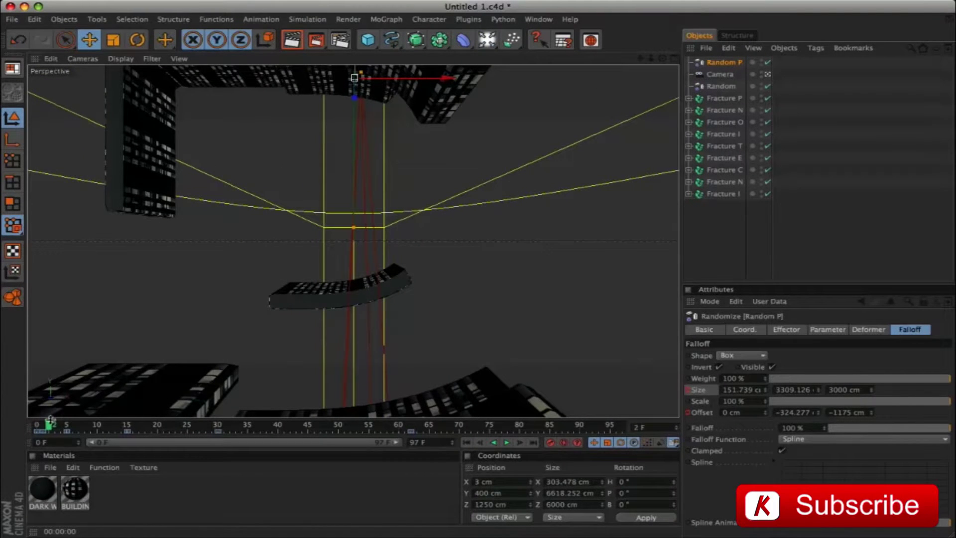
{"action": "left_click_drag", "start_coordinate": [48, 425], "coordinate": [37, 426]}
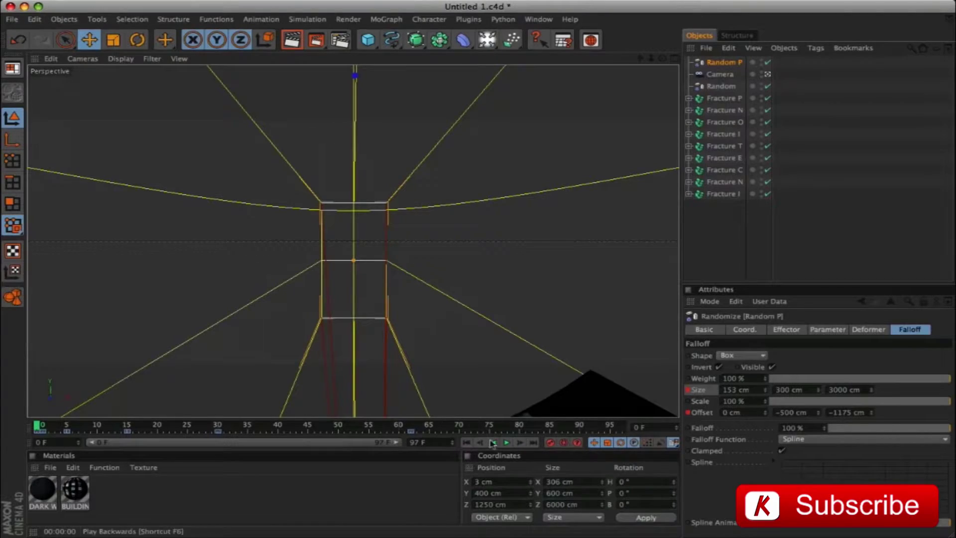
{"action": "left_click", "coordinate": [505, 442]}
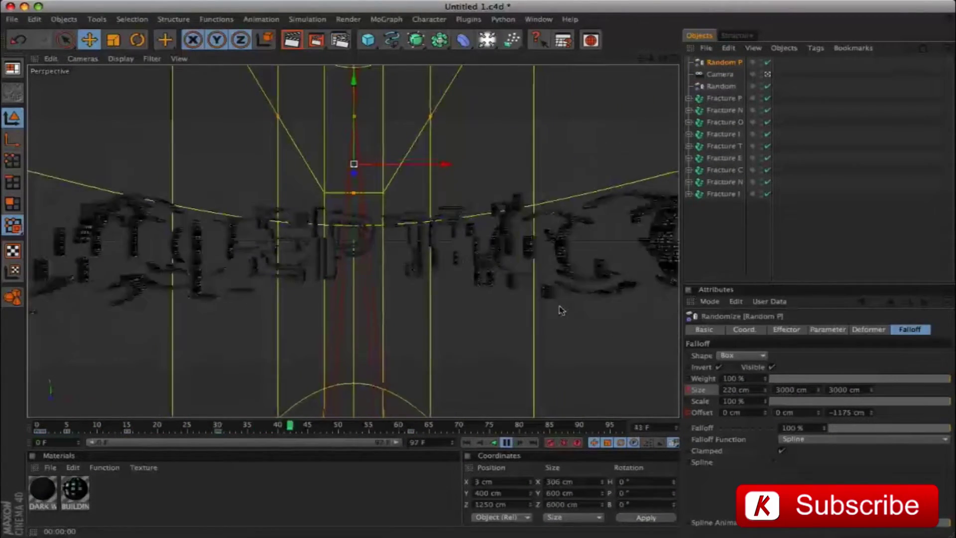
{"action": "left_click", "coordinate": [506, 443]}
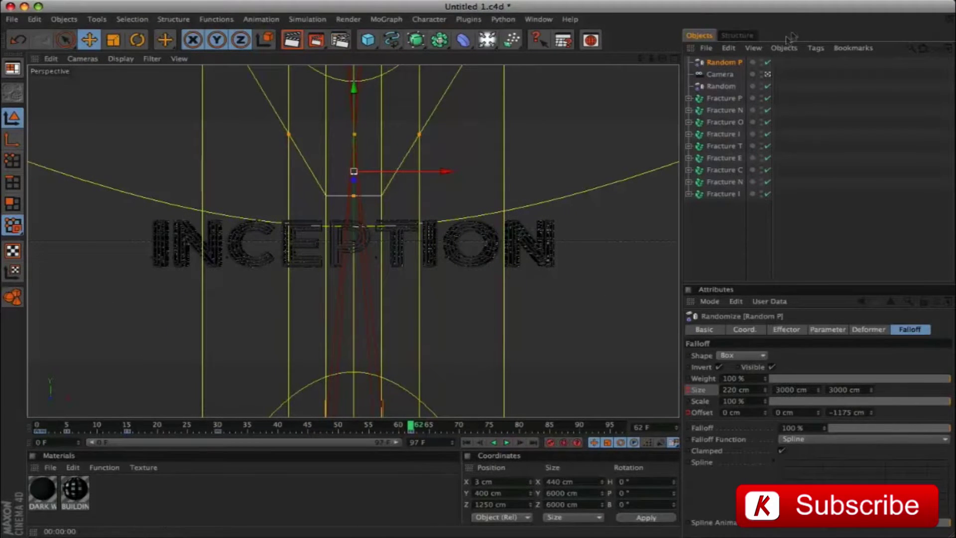
Hide the Random P and Random effectors in the viewport so their falloff guides do not cover the title.
{"action": "left_click", "coordinate": [761, 61]}
{"action": "left_click", "coordinate": [760, 73]}
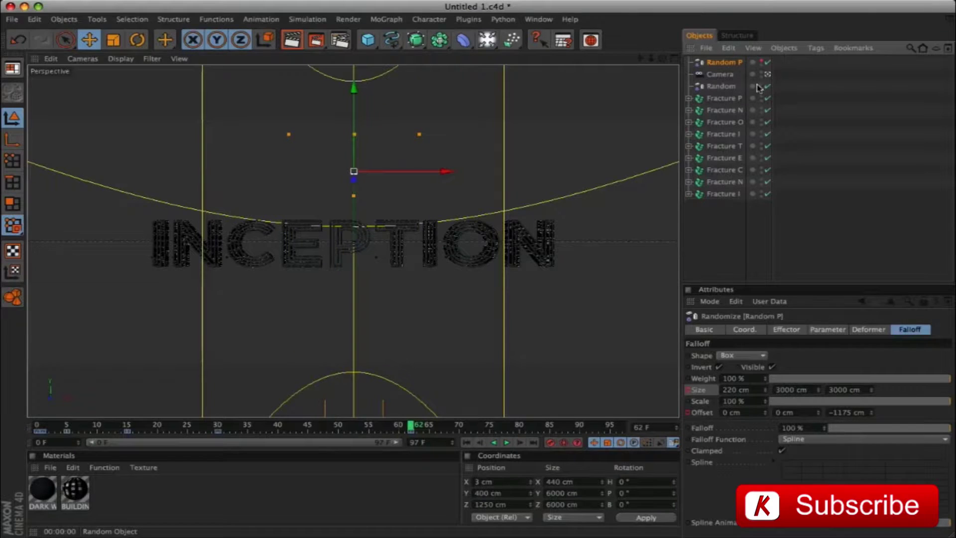
{"action": "left_click", "coordinate": [760, 85]}
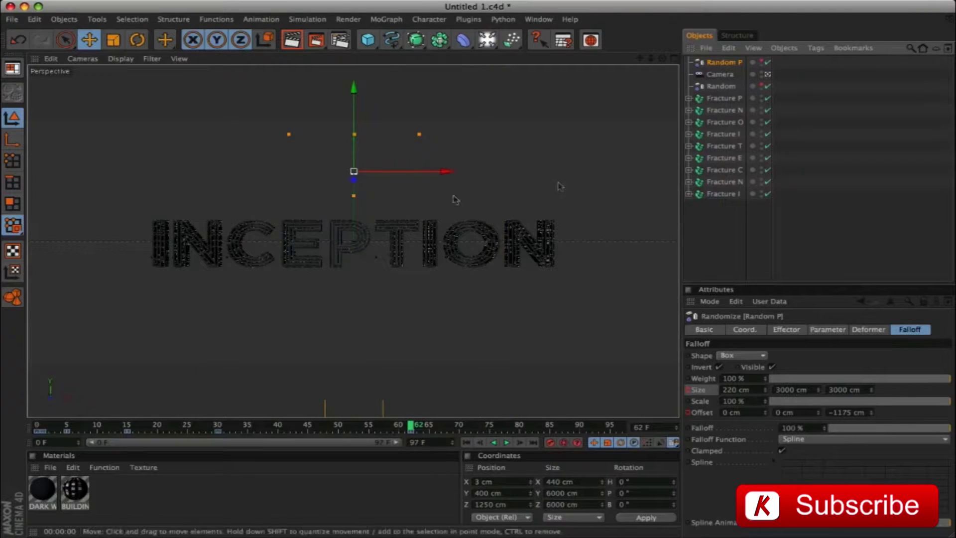
Play the animation from the start with nothing selected to check the full title assembly.
{"action": "left_click", "coordinate": [466, 442]}
{"action": "left_click", "coordinate": [507, 442]}
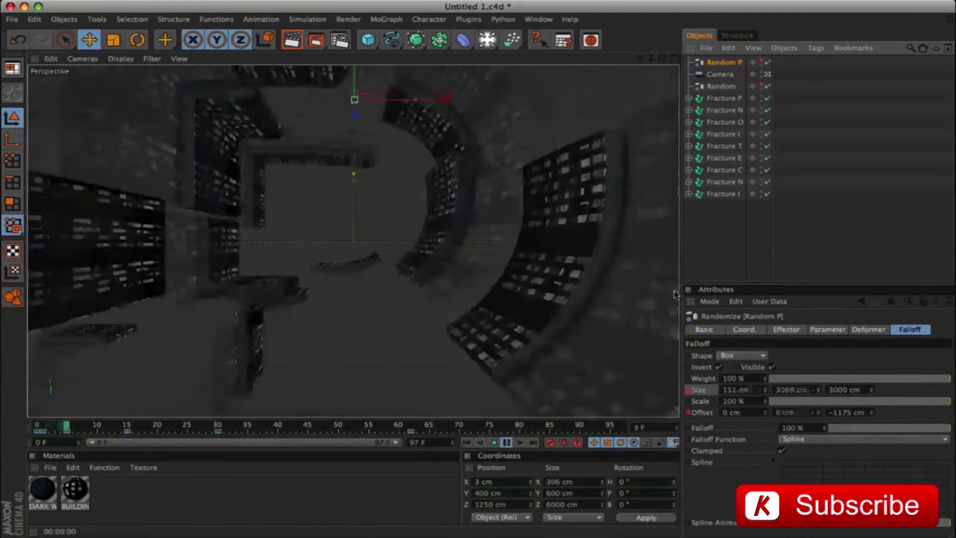
{"action": "left_click", "coordinate": [712, 255]}
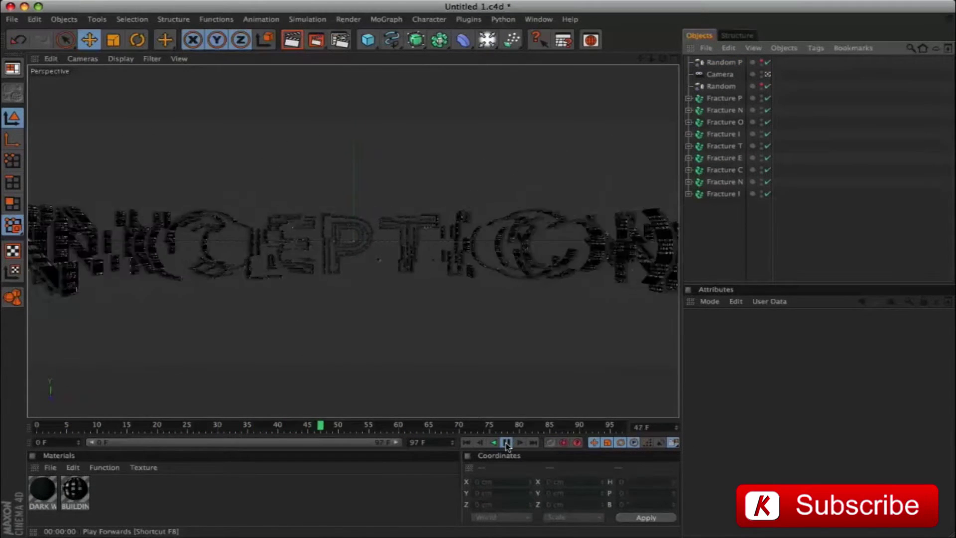
{"action": "left_click", "coordinate": [506, 442]}
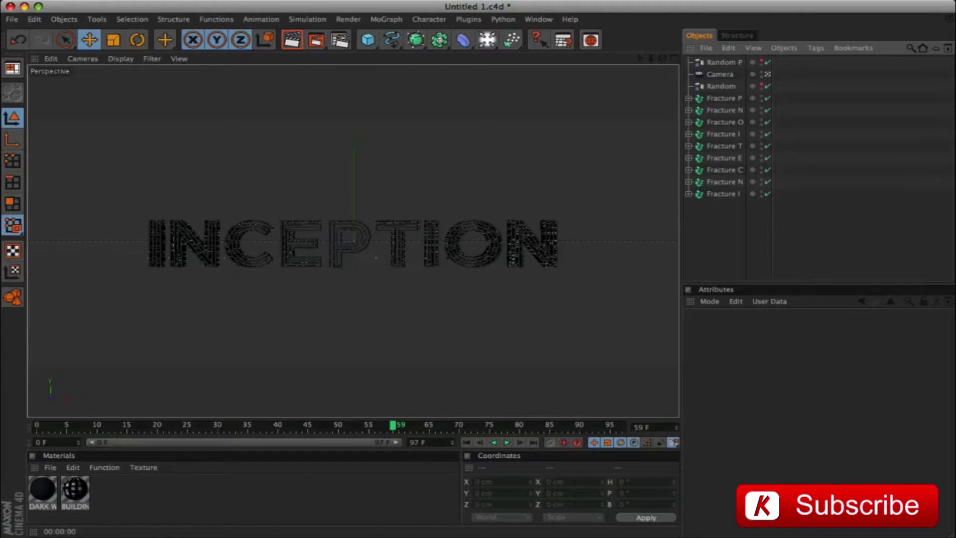
Add an Area light with Shadow Maps (Soft) shadows and ambient illumination enabled.
{"action": "left_click", "coordinate": [488, 41]}
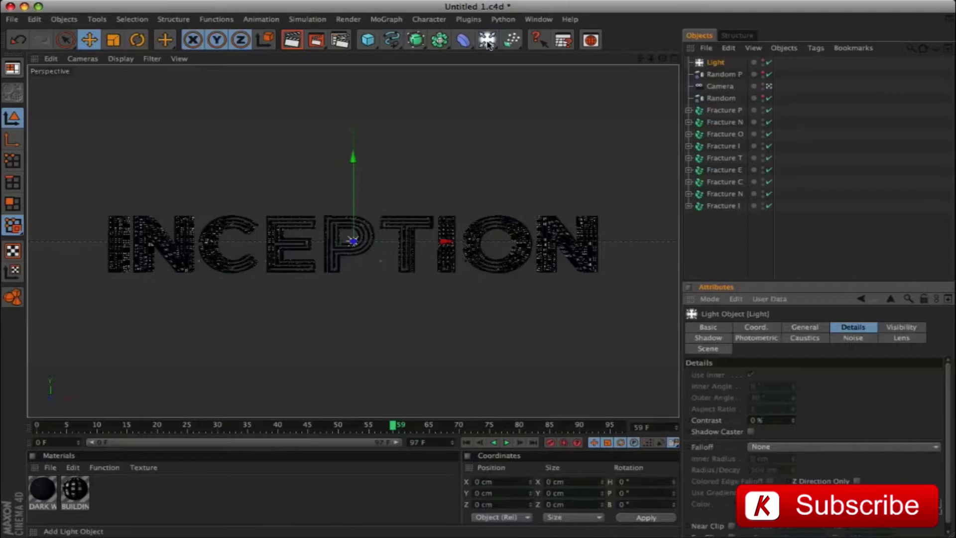
{"action": "left_click", "coordinate": [799, 327]}
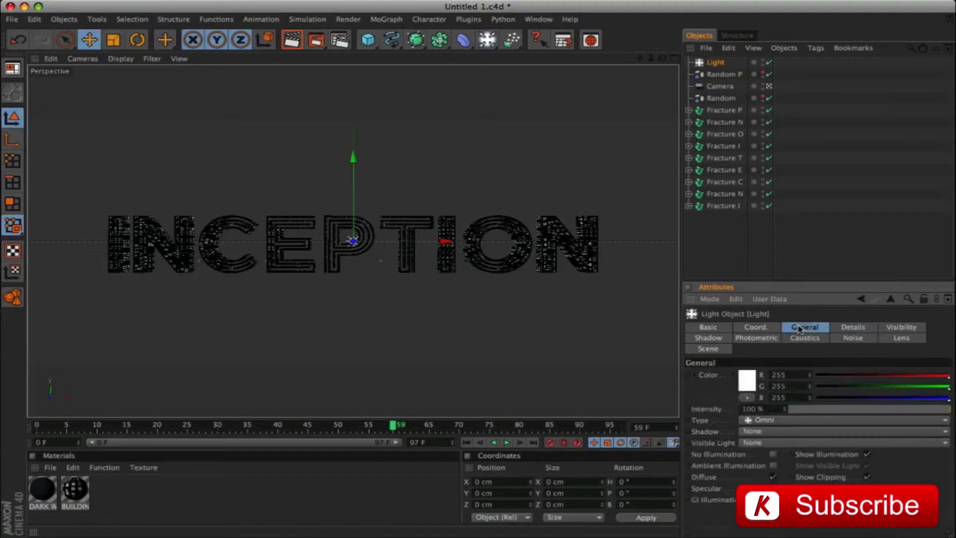
{"action": "left_click", "coordinate": [787, 422]}
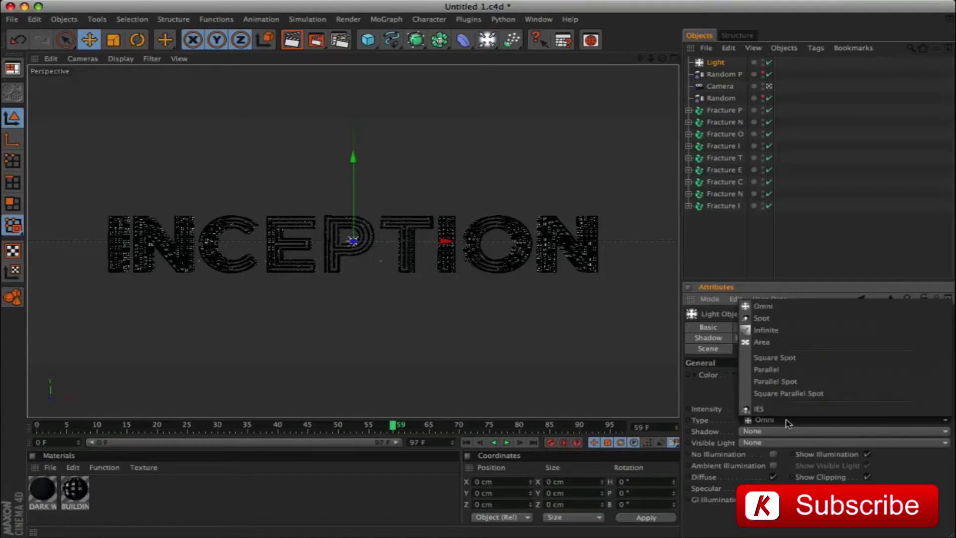
{"action": "left_click", "coordinate": [787, 341]}
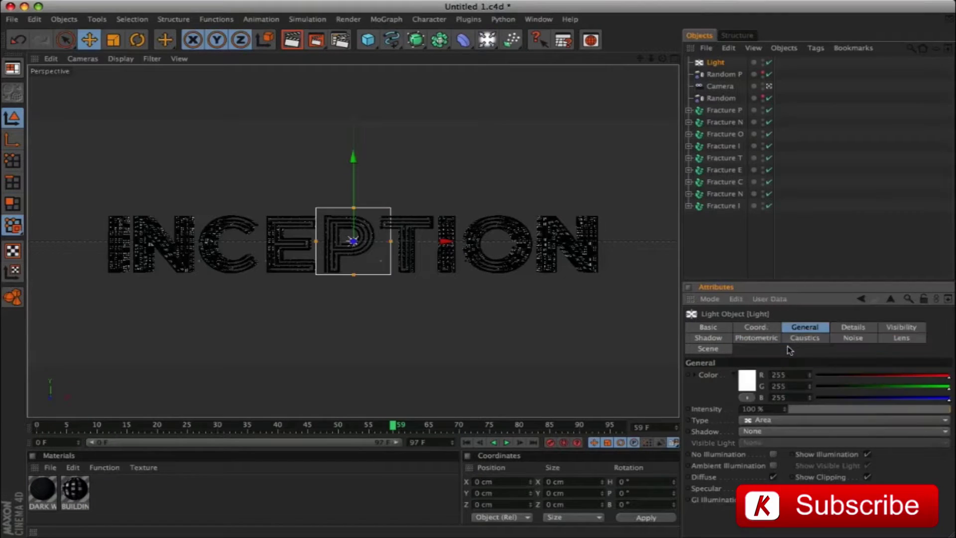
{"action": "left_click", "coordinate": [786, 432]}
{"action": "left_click", "coordinate": [772, 453]}
{"action": "left_click", "coordinate": [773, 466]}
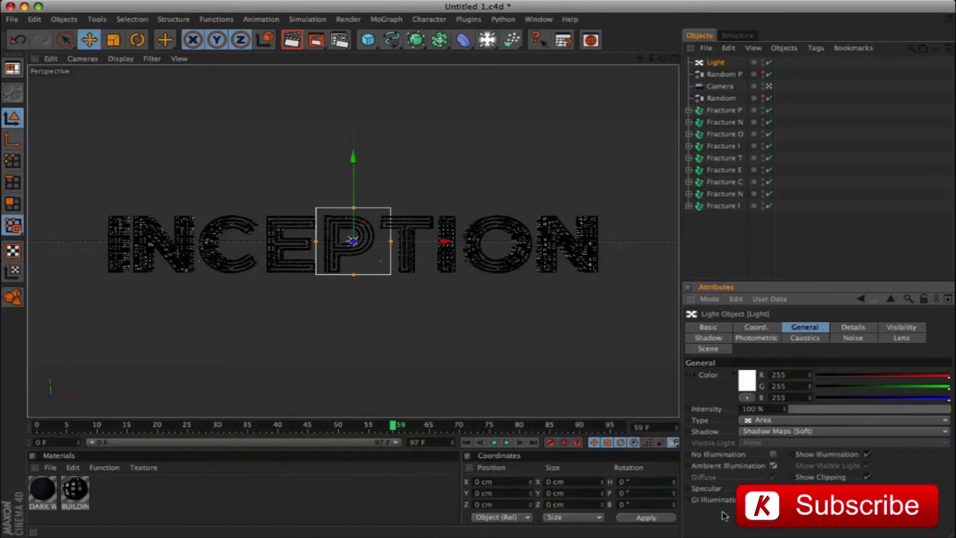
Set the area light's outer radius to 745 cm and its Y size to 85 cm, forming a strip across the title.
{"action": "left_click", "coordinate": [854, 327]}
{"action": "double_click", "coordinate": [764, 386]}
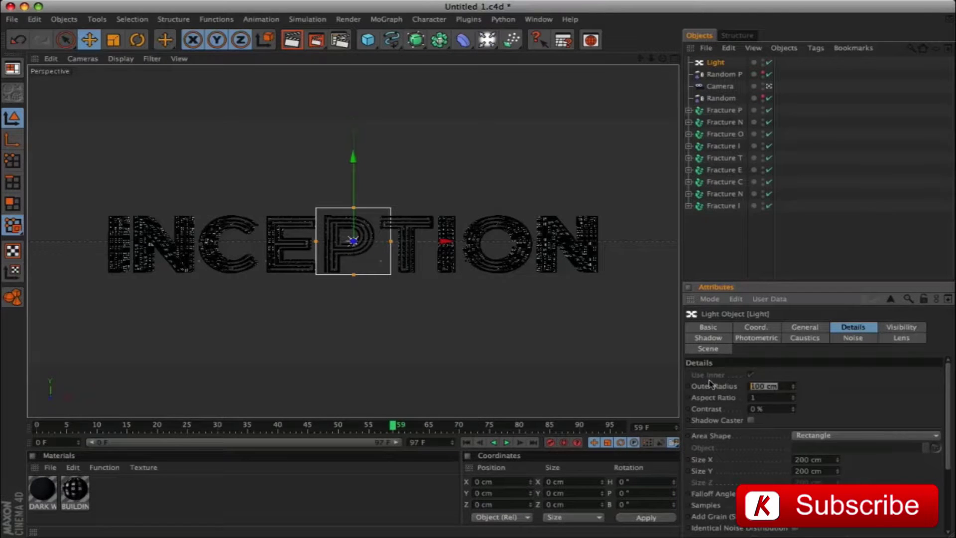
{"action": "type", "text": "2"}
{"action": "type", "text": "45"}
{"action": "key", "text": "Return"}
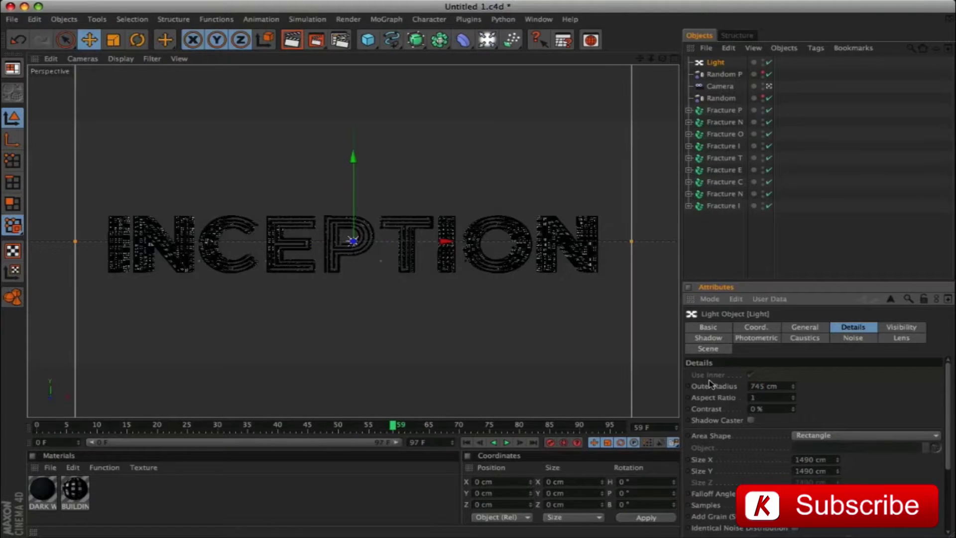
{"action": "left_click_drag", "start_coordinate": [828, 470], "coordinate": [778, 469]}
{"action": "type", "text": "85"}
{"action": "key", "text": "Return"}
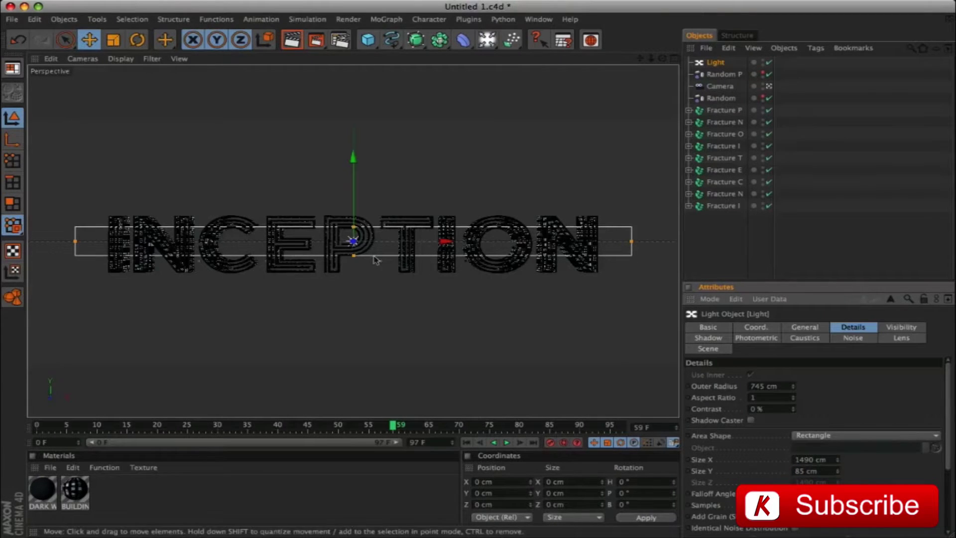
Move the area light up to Y 435 cm and in front of the title to Z -710 cm.
{"action": "left_click", "coordinate": [754, 328]}
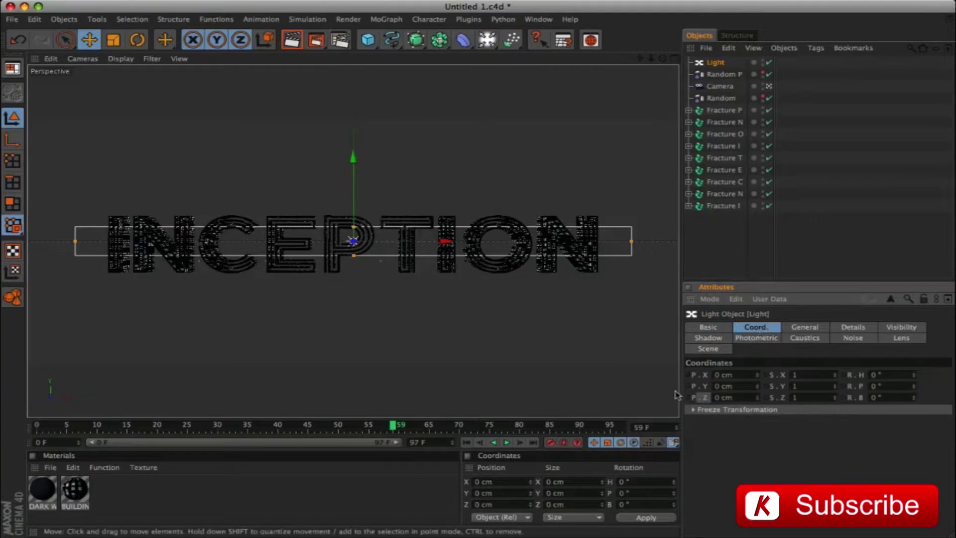
{"action": "left_click", "coordinate": [675, 62]}
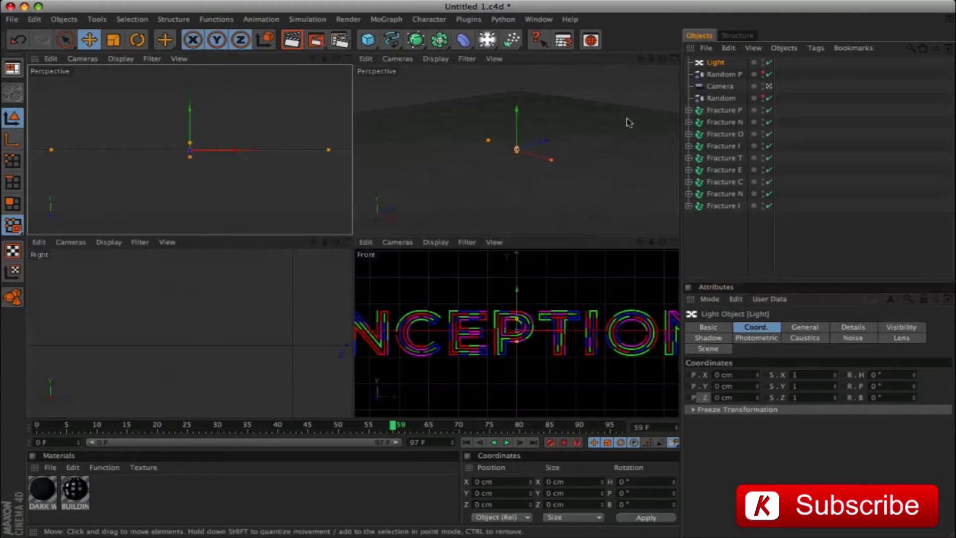
{"action": "left_click", "coordinate": [675, 62]}
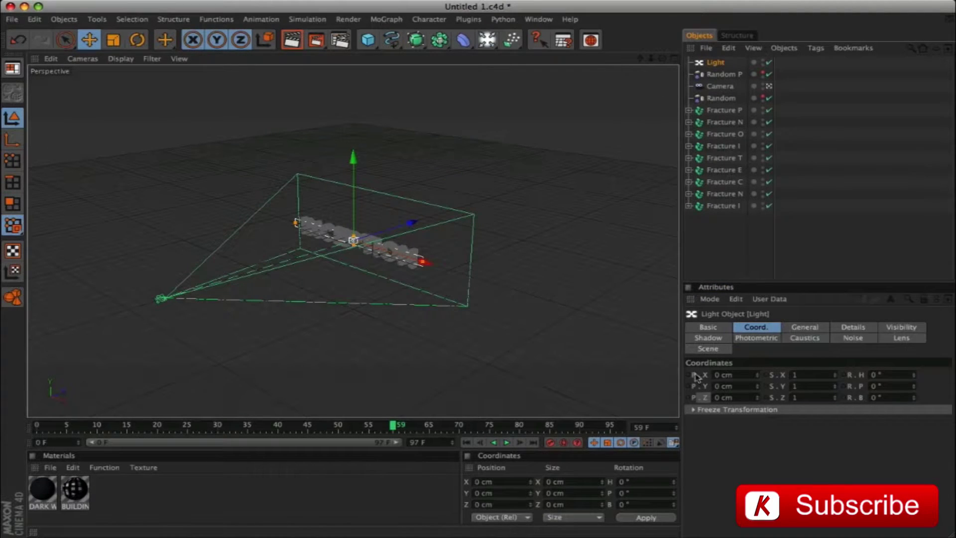
{"action": "left_click", "coordinate": [732, 386]}
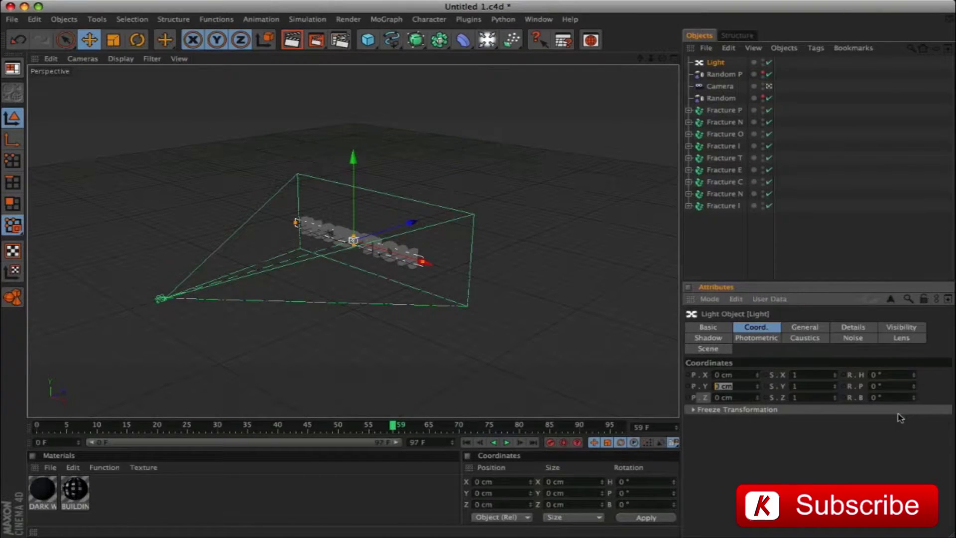
{"action": "key", "text": "Return"}
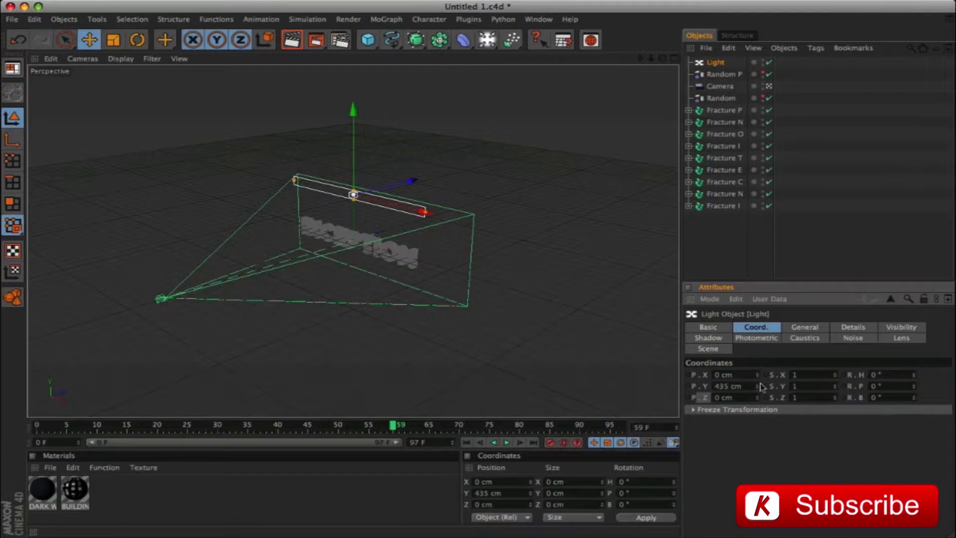
{"action": "key", "text": "Tab"}
{"action": "type", "text": "-710"}
{"action": "key", "text": "Return"}
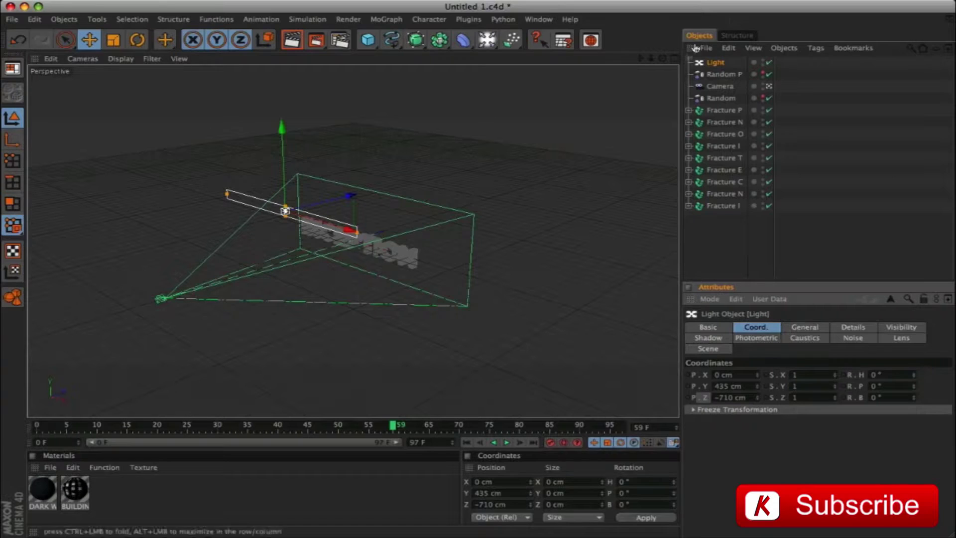
Render a preview of the title through the animation camera to check the area light.
{"action": "left_click", "coordinate": [674, 58]}
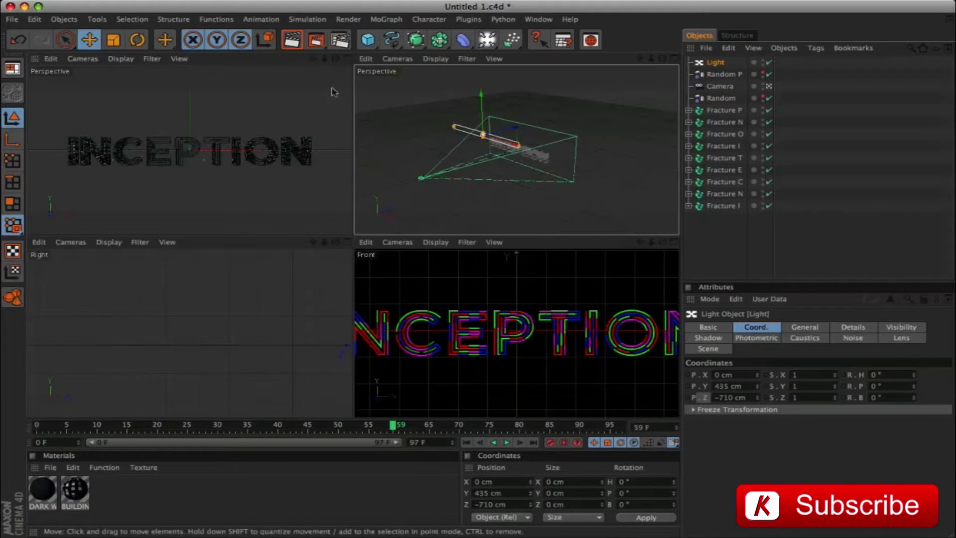
{"action": "left_click", "coordinate": [346, 59]}
{"action": "key", "text": "super+r"}
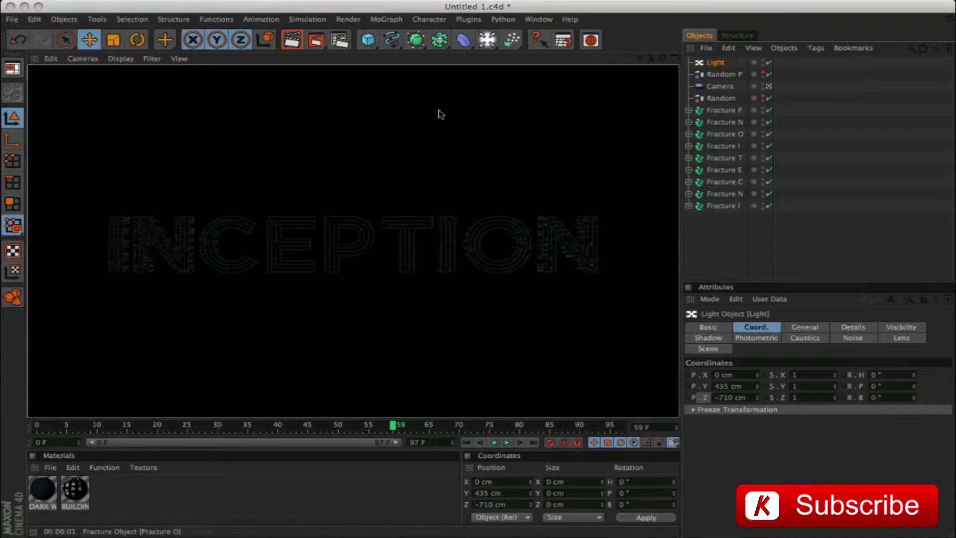
Rename the area light to AREA and save the project.
{"action": "left_click", "coordinate": [712, 63]}
{"action": "double_click", "coordinate": [712, 63]}
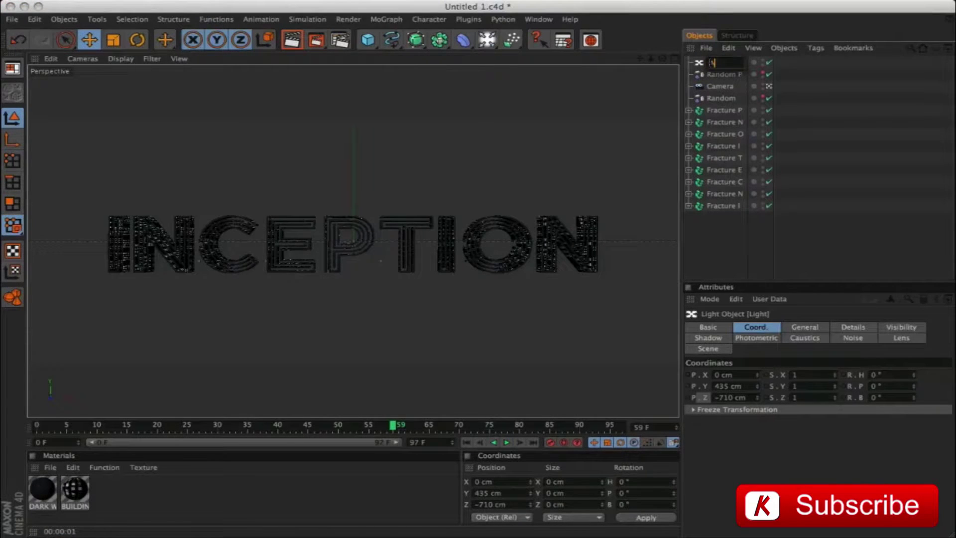
{"action": "type", "text": "AREA"}
{"action": "key", "text": "Return"}
{"action": "key", "text": "super+s"}
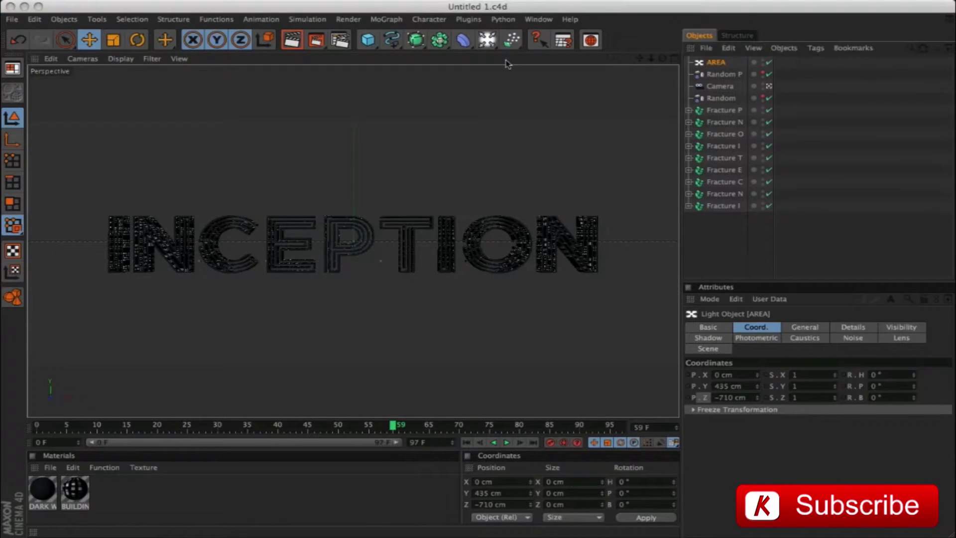
Add a second light as a Spot with its colour set to light grey, RGB 208, 208, 208.
{"action": "left_click", "coordinate": [492, 43]}
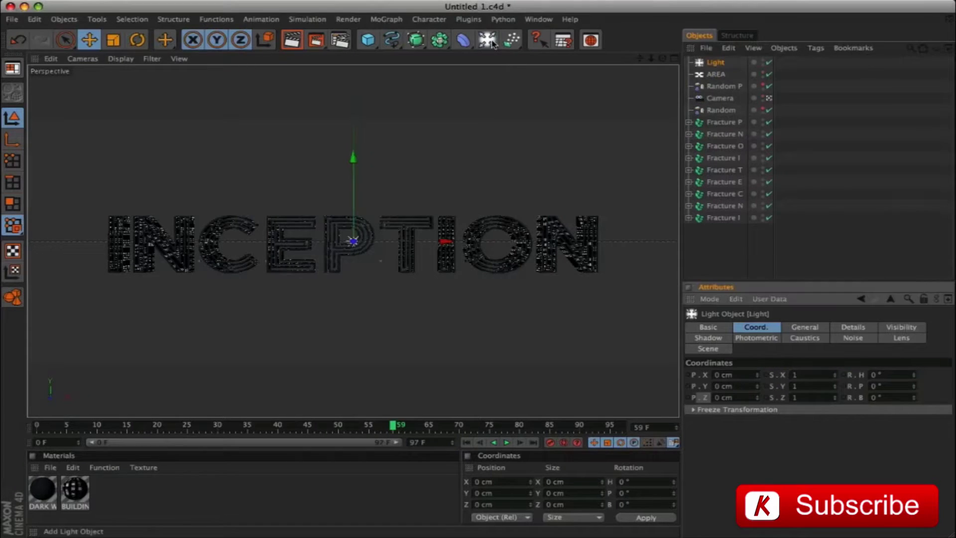
{"action": "left_click", "coordinate": [805, 327]}
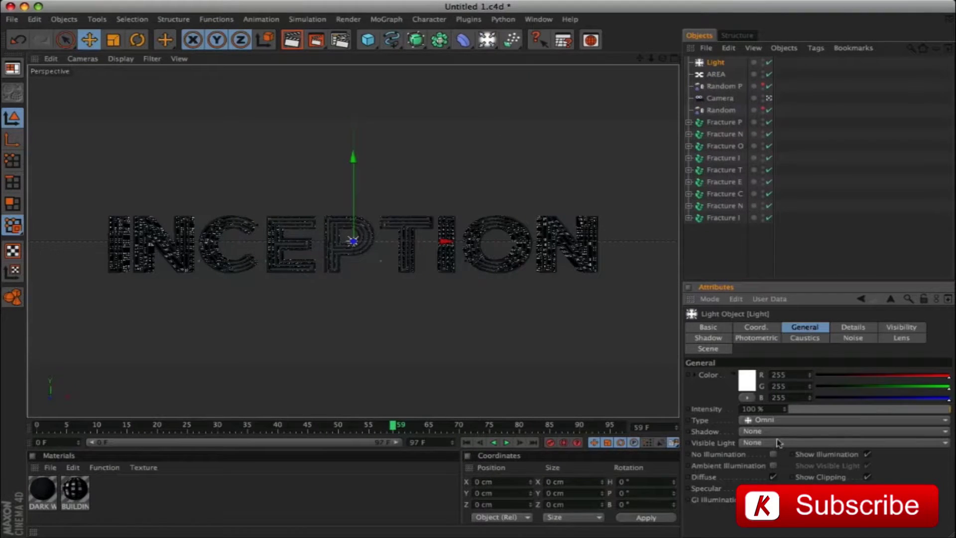
{"action": "left_click", "coordinate": [777, 423]}
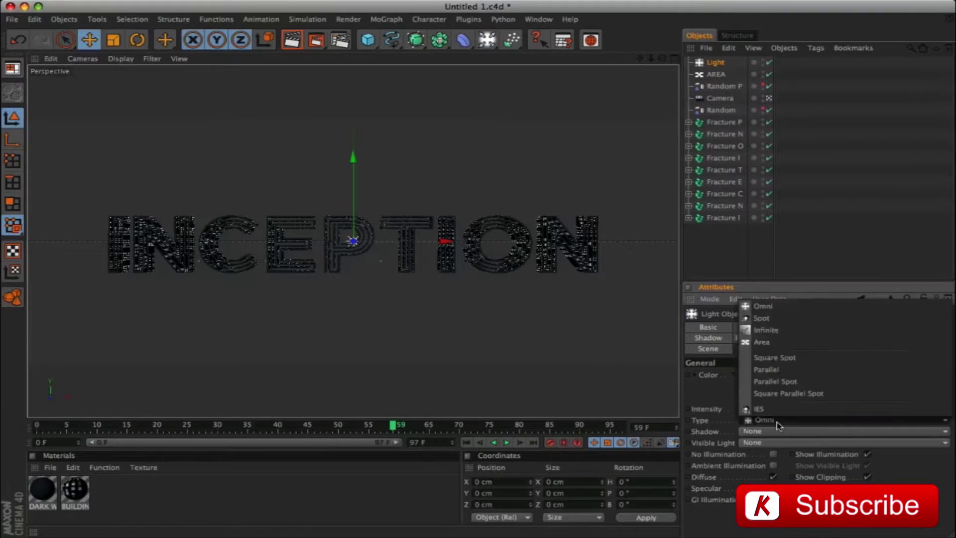
{"action": "left_click", "coordinate": [764, 318]}
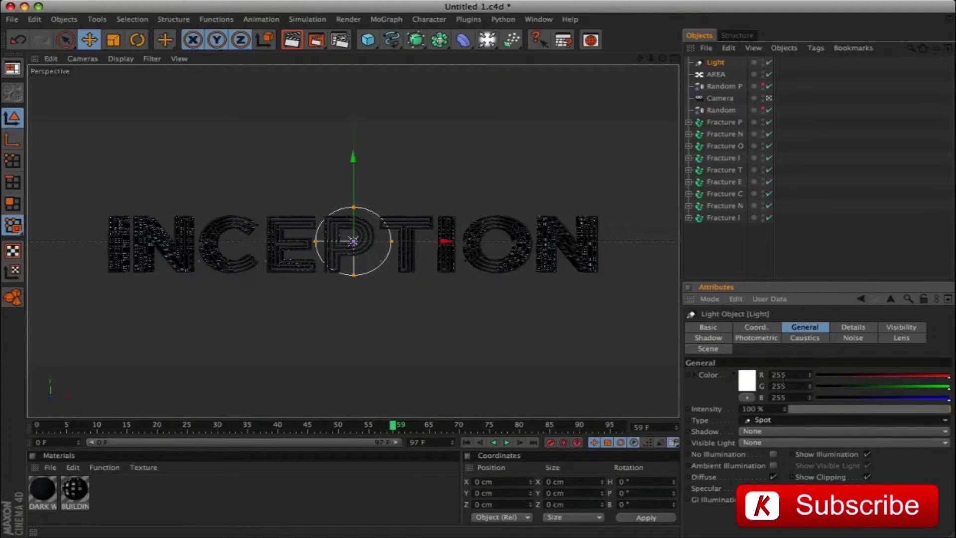
{"action": "double_click", "coordinate": [779, 374]}
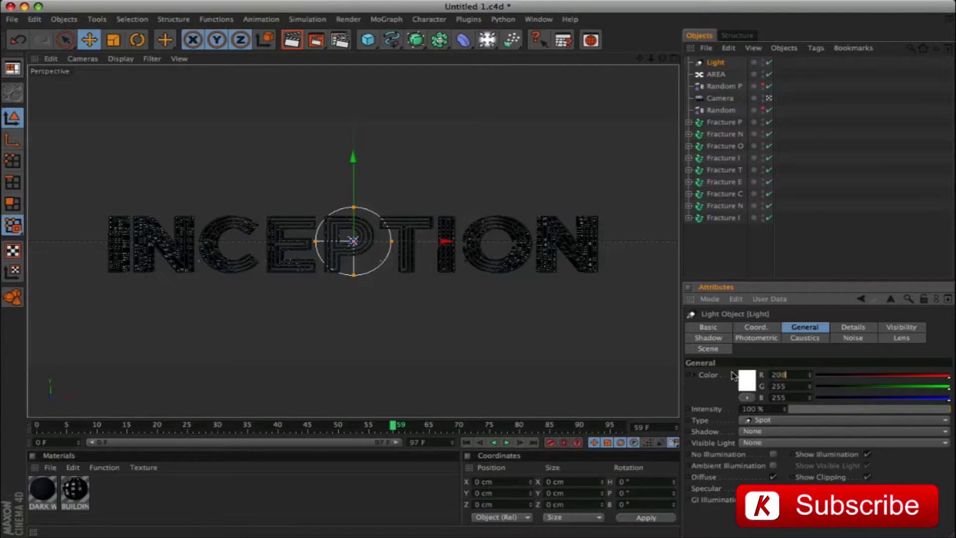
{"action": "key", "text": "Tab"}
{"action": "type", "text": "208"}
{"action": "key", "text": "Return"}
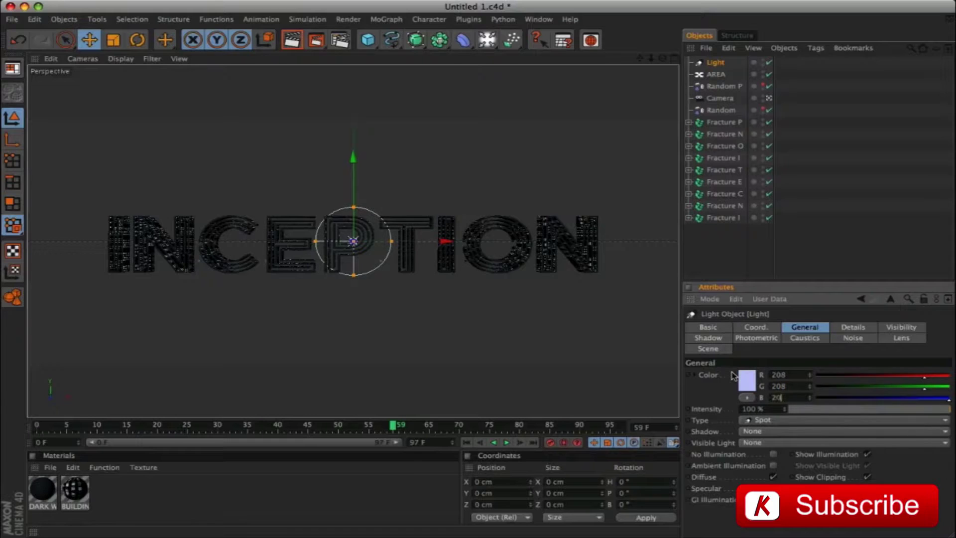
Set the spot light's intensity to 90% and its shadow to Shadow Maps (Soft).
{"action": "double_click", "coordinate": [775, 412]}
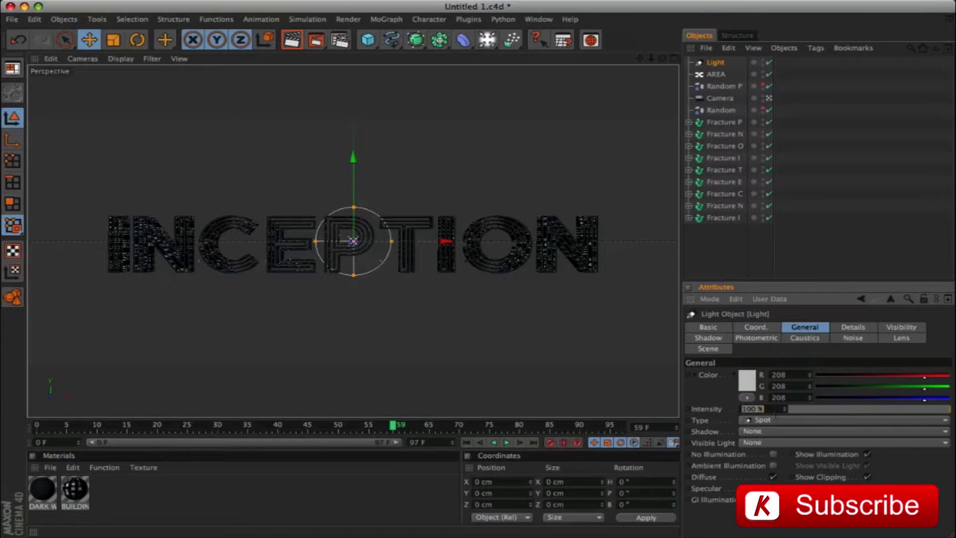
{"action": "type", "text": "90"}
{"action": "key", "text": "Return"}
{"action": "left_click", "coordinate": [774, 429]}
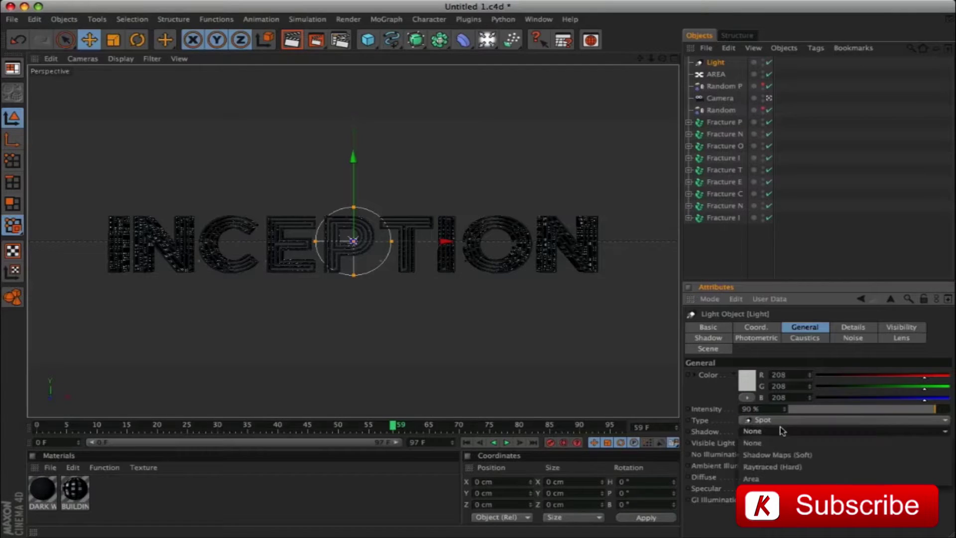
{"action": "left_click", "coordinate": [789, 461]}
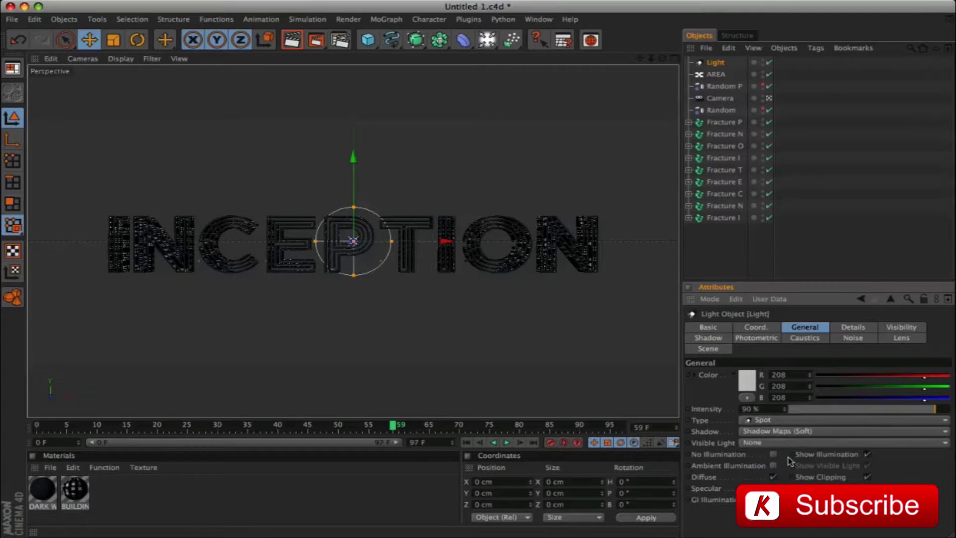
Set the spot light's outer angle to 33° and its aspect ratio to 3.
{"action": "left_click", "coordinate": [851, 327]}
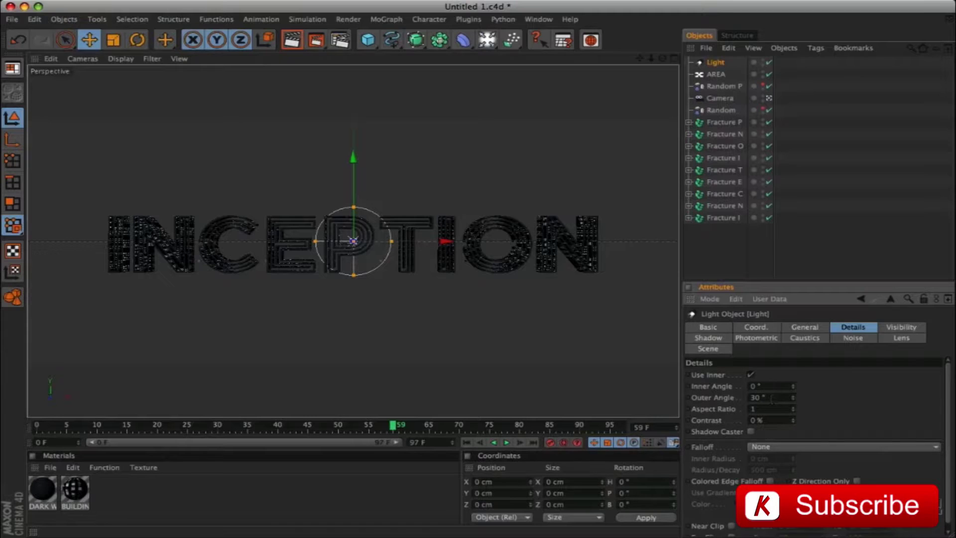
{"action": "type", "text": "33"}
{"action": "key", "text": "Return"}
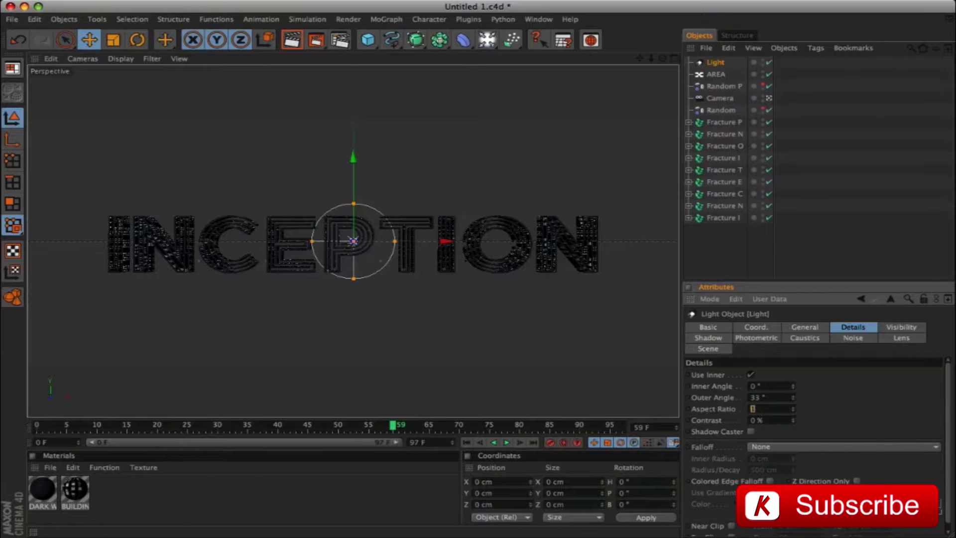
{"action": "type", "text": "3"}
{"action": "key", "text": "Return"}
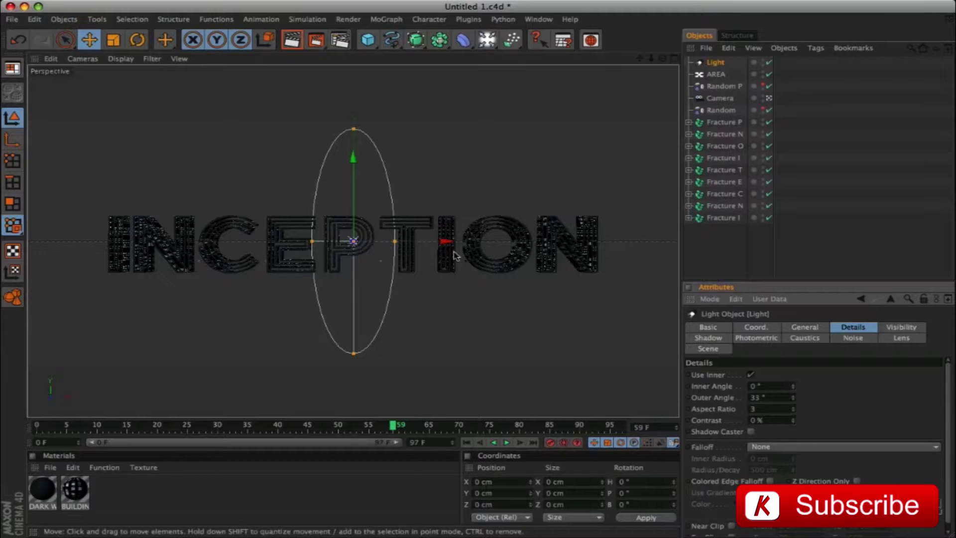
Position the spot light high above and in front of the title at X 5, Y 1995, Z -1040 cm.
{"action": "left_click", "coordinate": [675, 58]}
{"action": "left_click", "coordinate": [674, 58]}
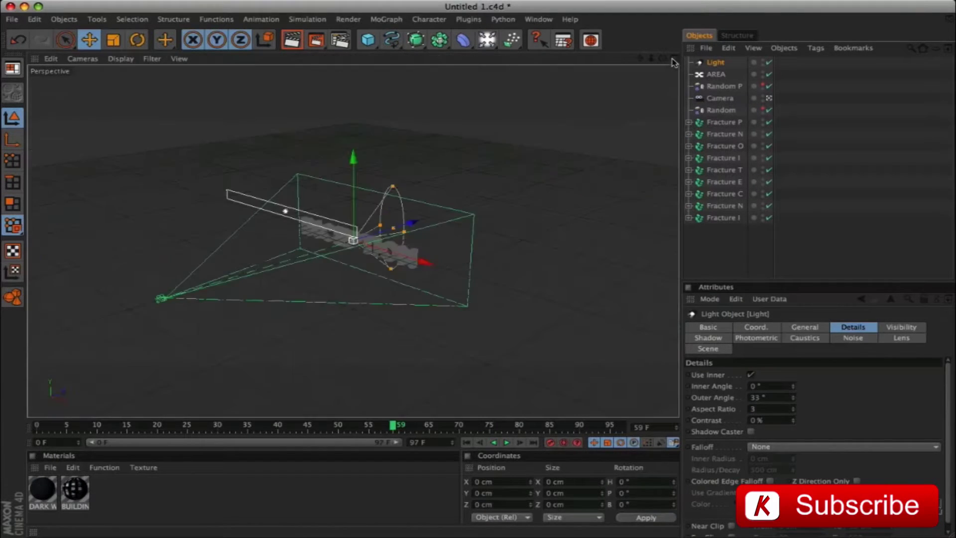
{"action": "left_click", "coordinate": [762, 329]}
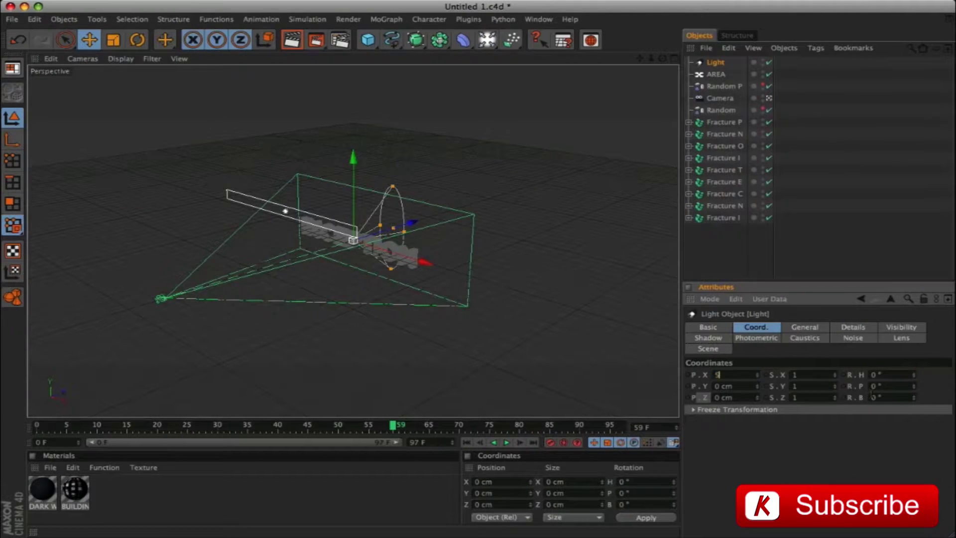
{"action": "type", "text": "5"}
{"action": "key", "text": "Tab"}
{"action": "type", "text": "1995"}
{"action": "key", "text": "Tab"}
{"action": "type", "text": "-1040"}
{"action": "key", "text": "Tab"}
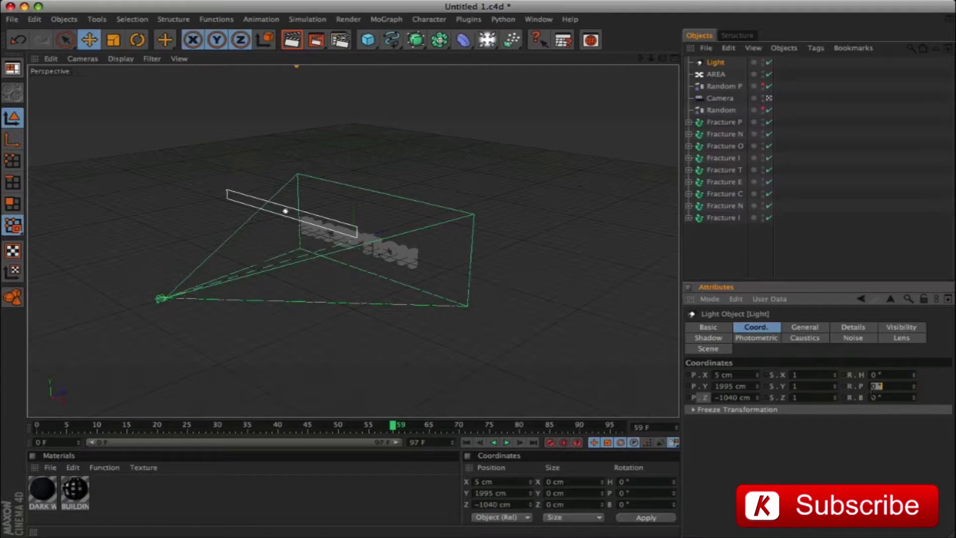
Aim the spot light downward with a pitch of -85° and a bank of 90°.
{"action": "type", "text": "-85"}
{"action": "key", "text": "Tab"}
{"action": "type", "text": "9"}
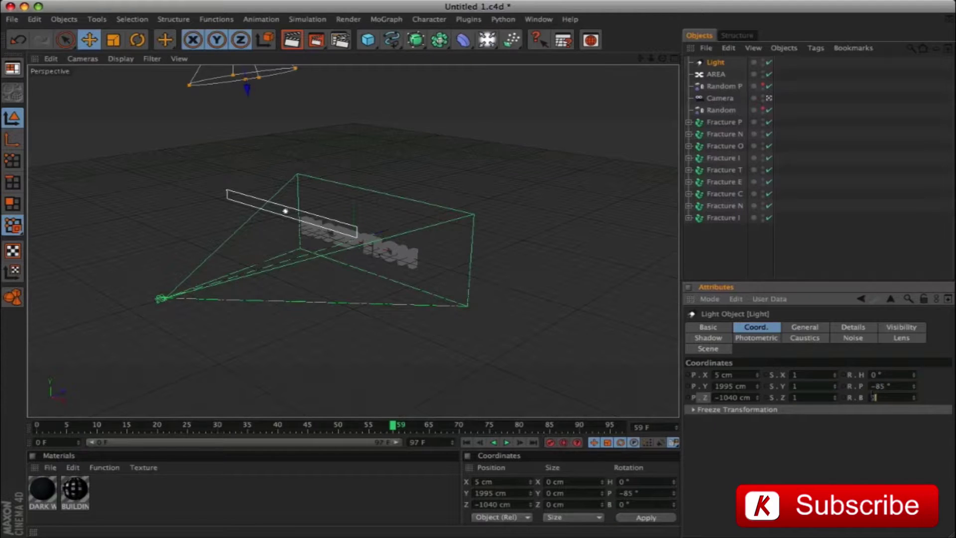
{"action": "type", "text": "0"}
{"action": "key", "text": "Return"}
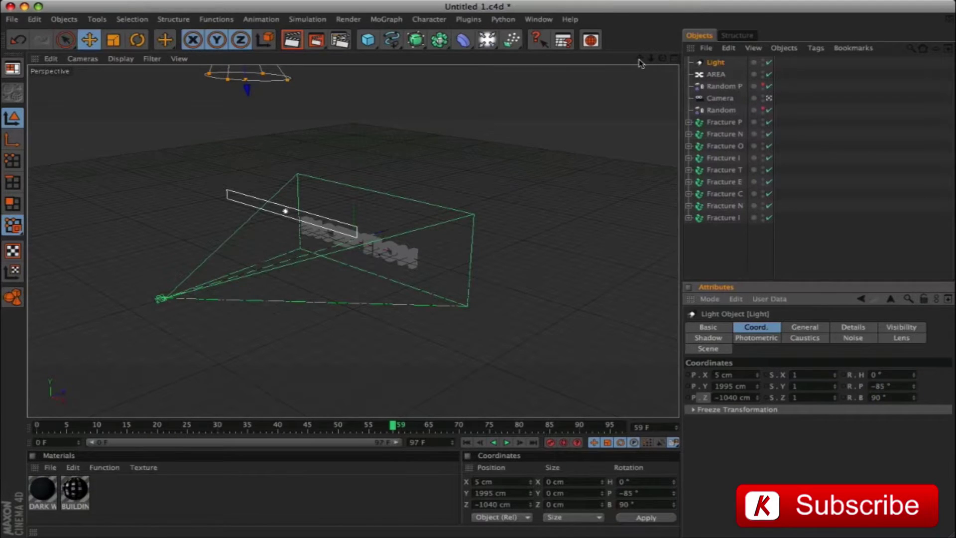
Check the spot light's placement and render a preview of frame 33 through the animation camera.
{"action": "left_click_drag", "start_coordinate": [639, 59], "coordinate": [672, 109]}
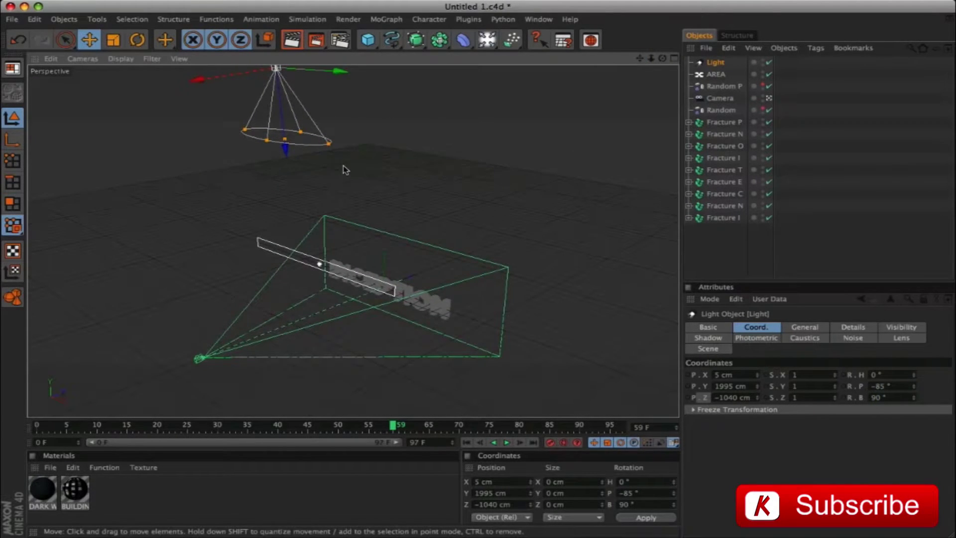
{"action": "left_click", "coordinate": [674, 58]}
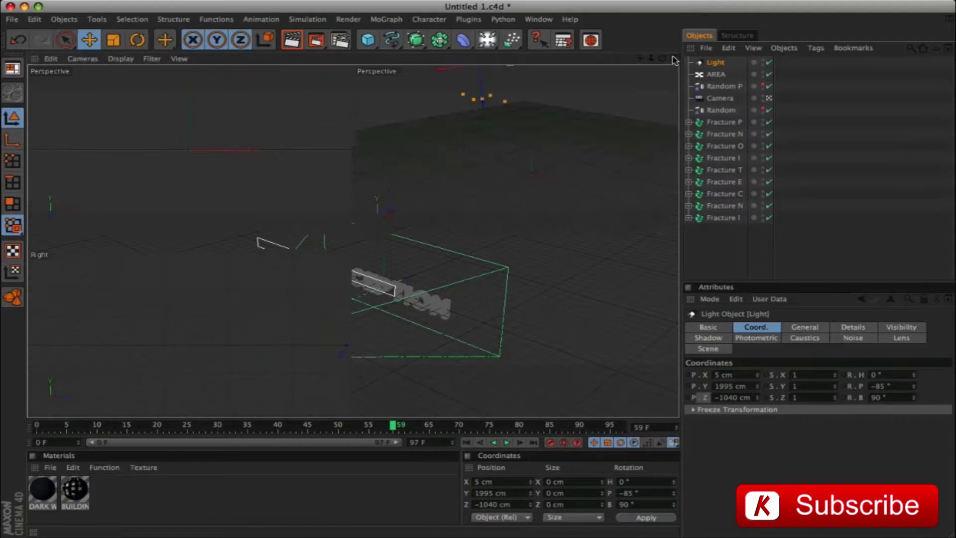
{"action": "left_click", "coordinate": [347, 59]}
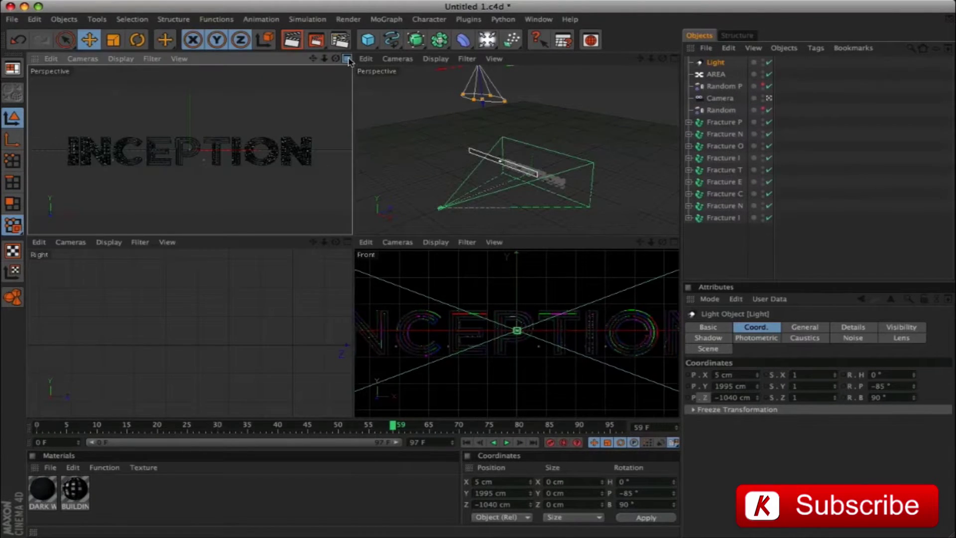
{"action": "left_click", "coordinate": [347, 58]}
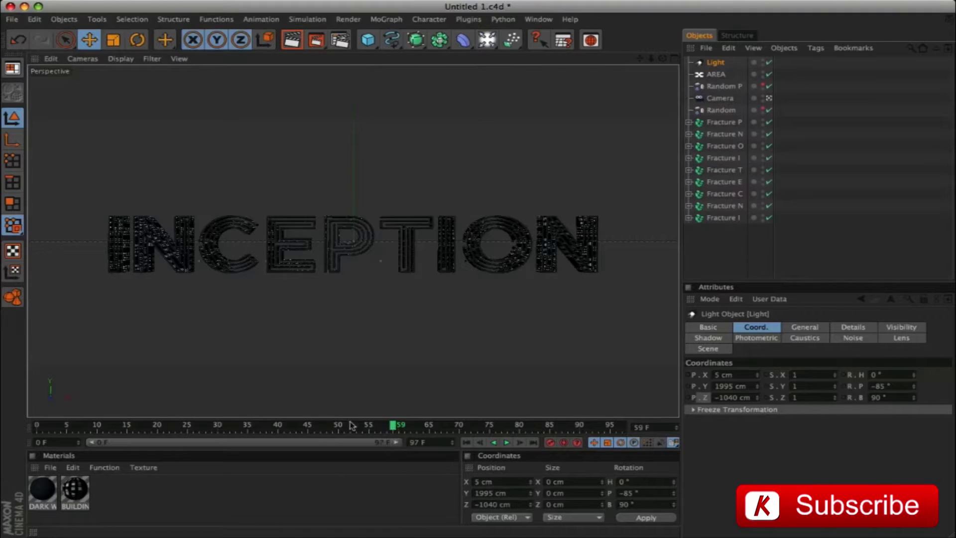
{"action": "left_click_drag", "start_coordinate": [351, 425], "coordinate": [238, 429]}
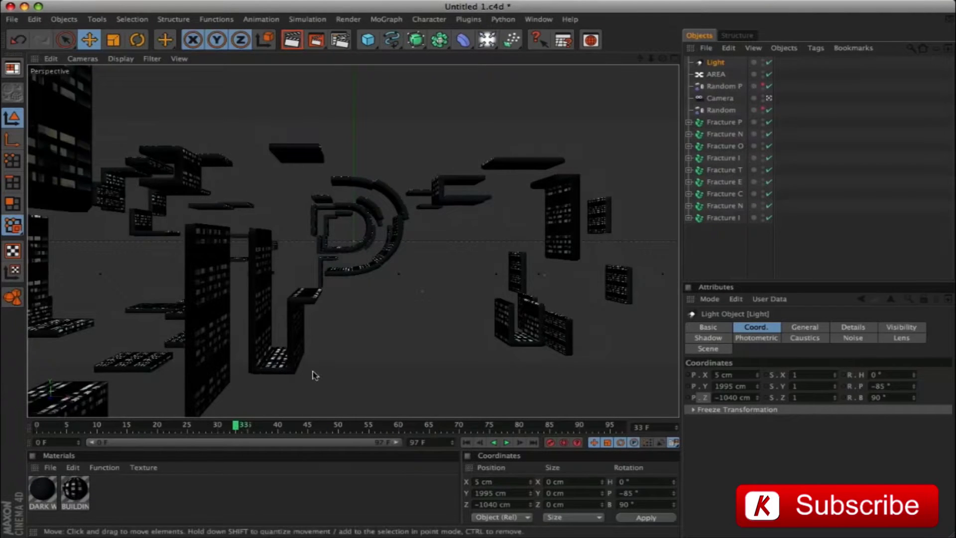
{"action": "key", "text": "ctrl+r"}
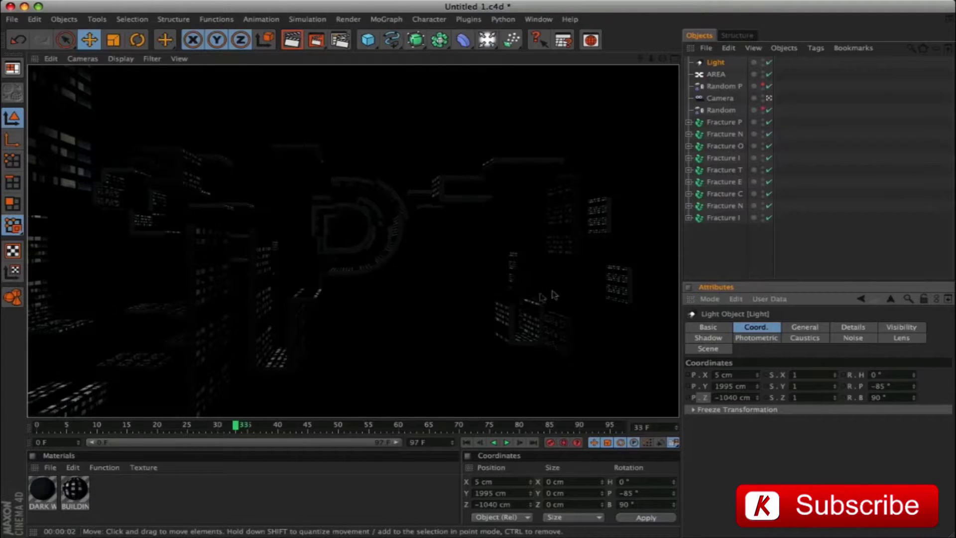
Enable ambient illumination on the spot light.
{"action": "left_click", "coordinate": [811, 327]}
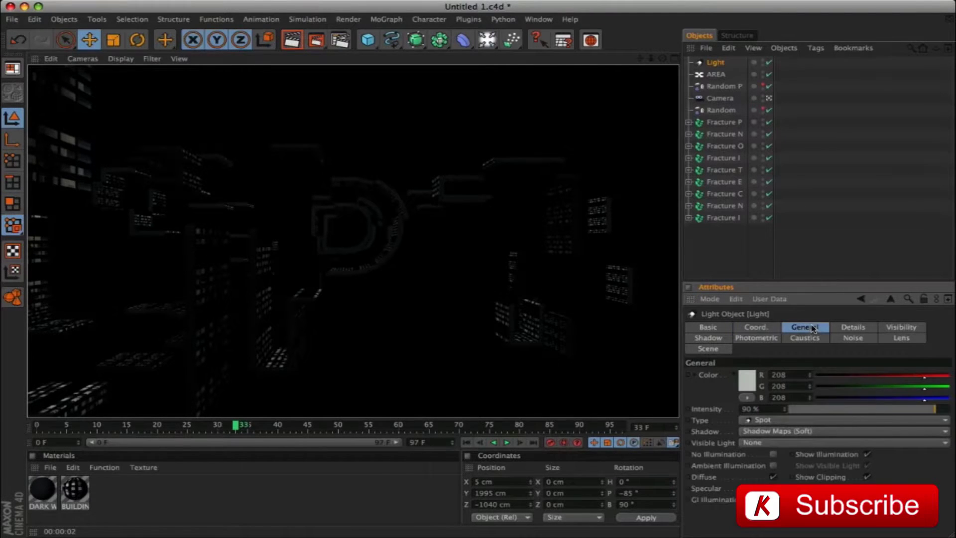
{"action": "left_click", "coordinate": [773, 466]}
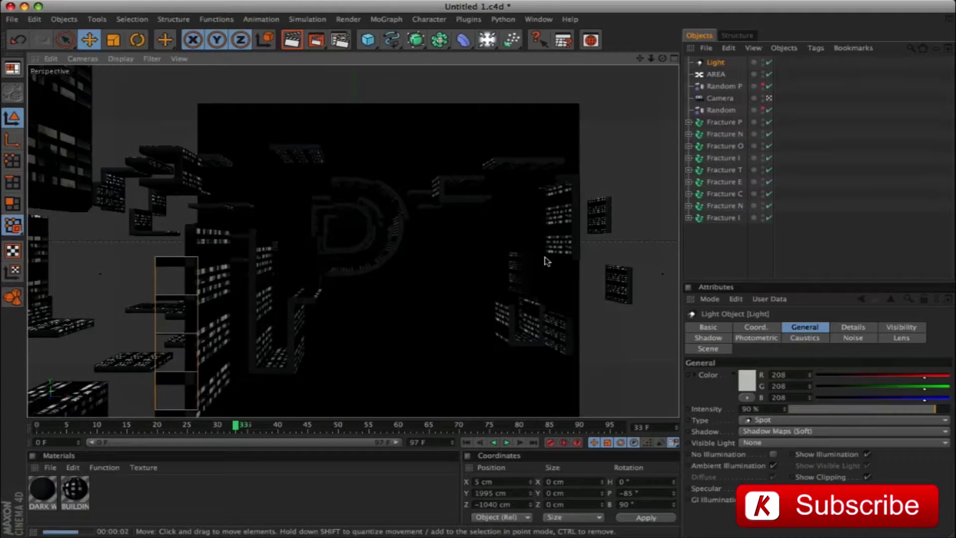
Rename the spot light as SPOT and save the project.
{"action": "key", "text": "super+Tab"}
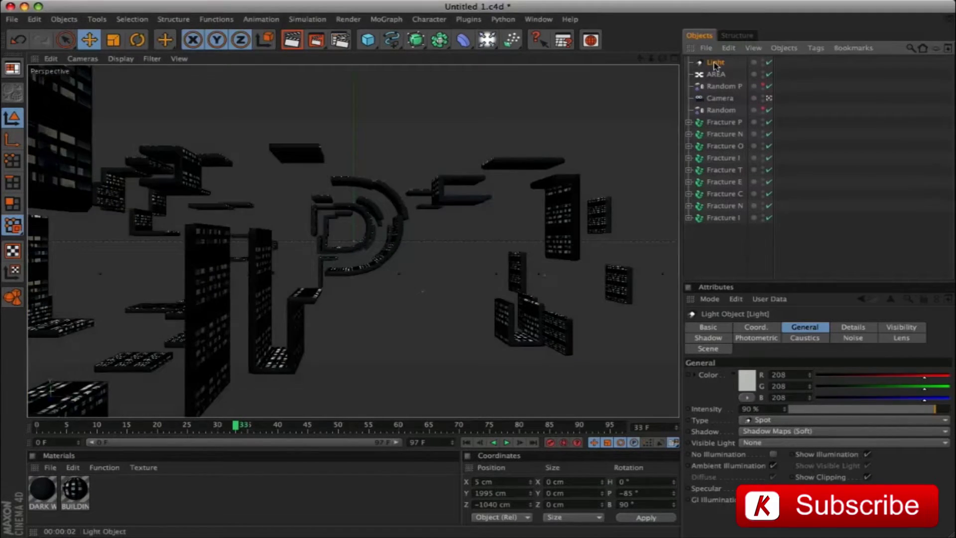
{"action": "double_click", "coordinate": [714, 63]}
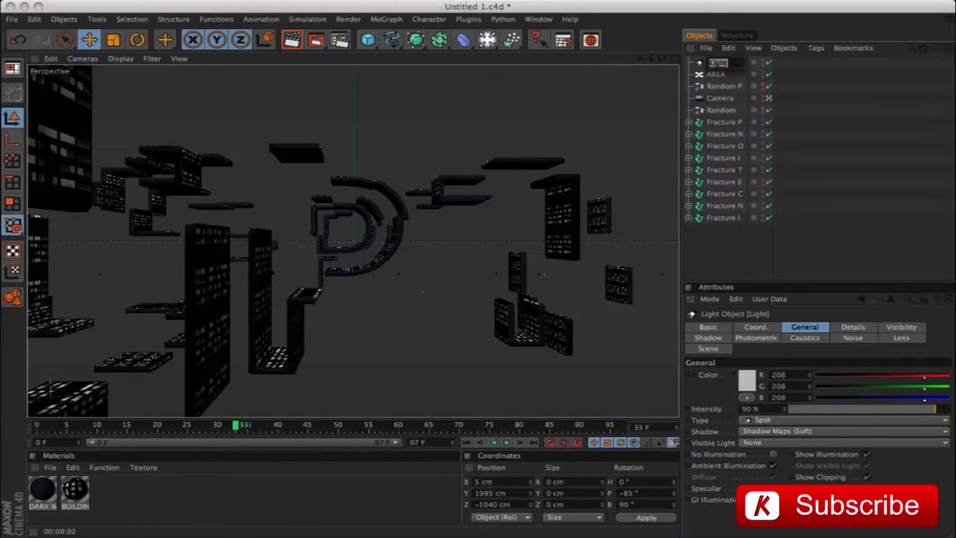
{"action": "key", "text": "Return"}
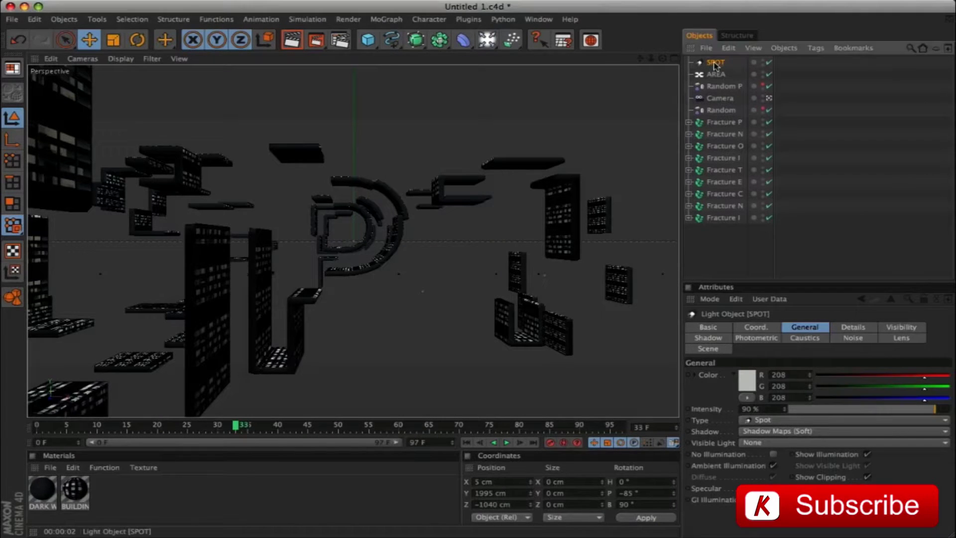
{"action": "key", "text": "super+s"}
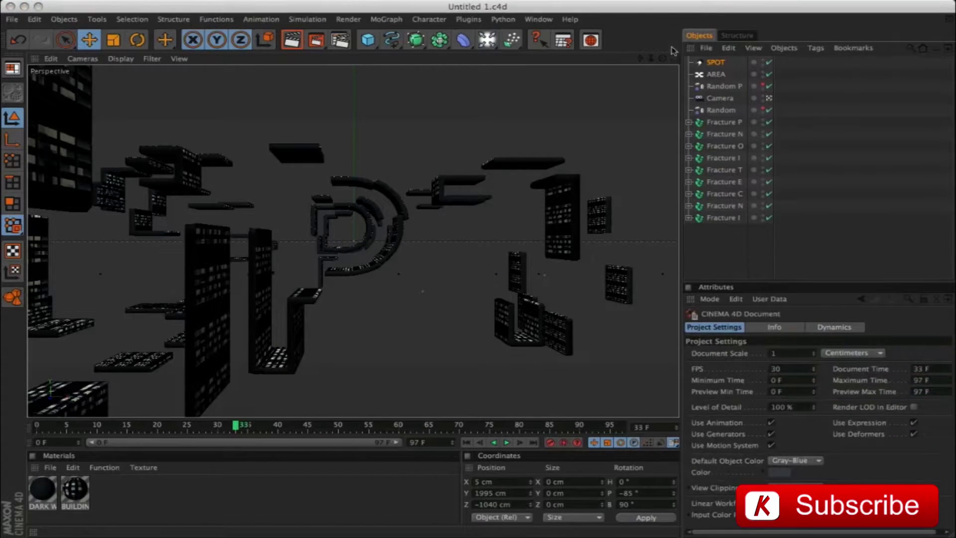
Show all four views, leave the animation camera's view, and disable the SPOT and AREA lights.
{"action": "left_click", "coordinate": [676, 60]}
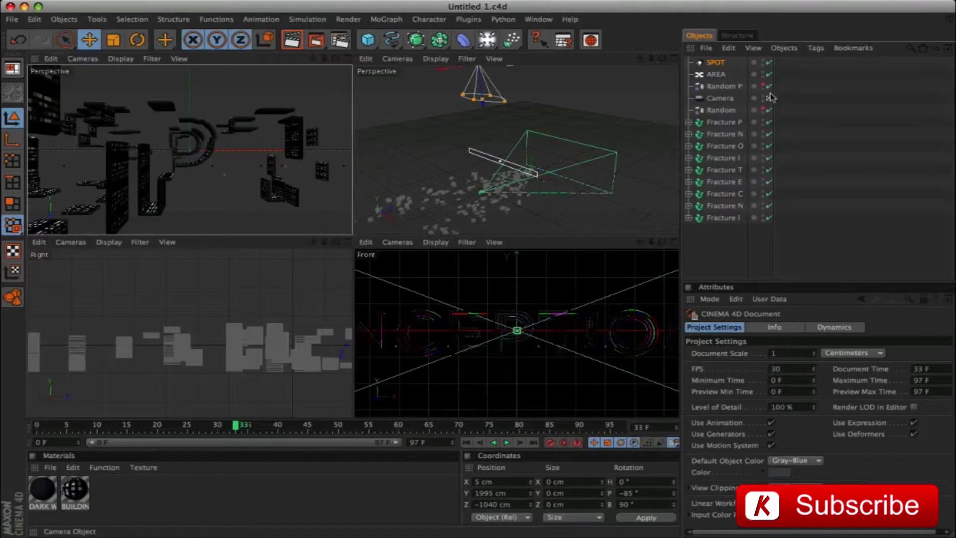
{"action": "left_click", "coordinate": [771, 96]}
{"action": "left_click", "coordinate": [769, 74]}
{"action": "left_click", "coordinate": [768, 62]}
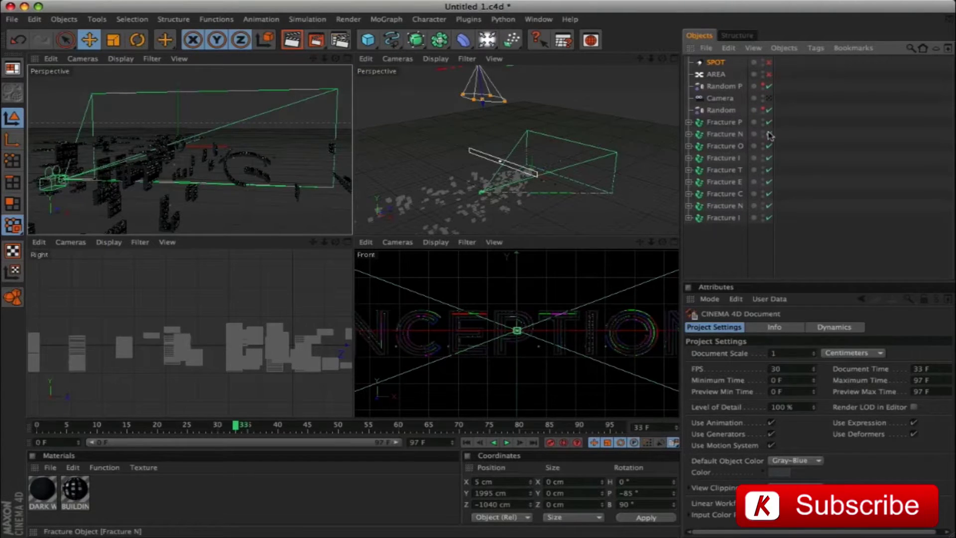
Isolate the first N of the title by disabling and hiding all other Fracture letters, and disable both Random effectors.
{"action": "left_click", "coordinate": [719, 134]}
{"action": "left_click", "coordinate": [724, 206]}
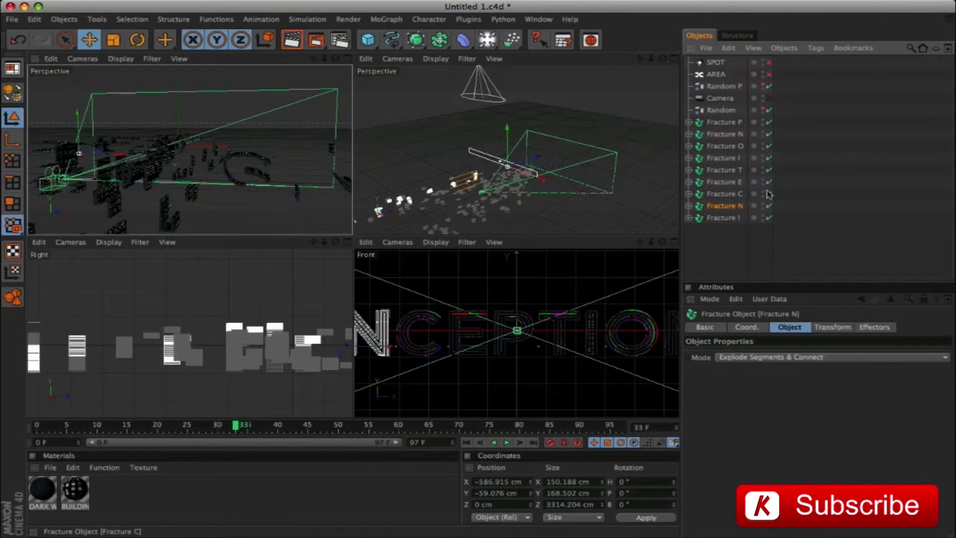
{"action": "left_click", "coordinate": [769, 218]}
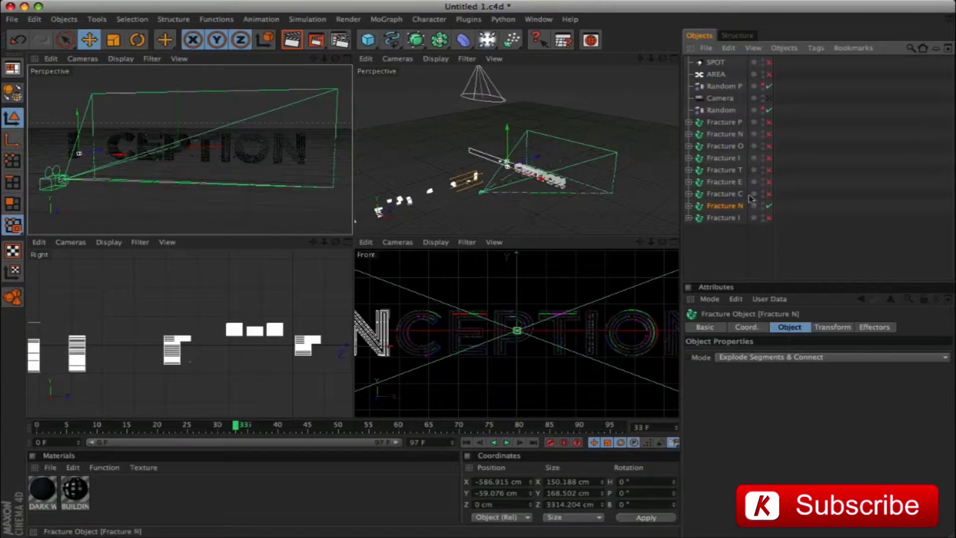
{"action": "left_click", "coordinate": [767, 207]}
{"action": "left_click", "coordinate": [766, 194]}
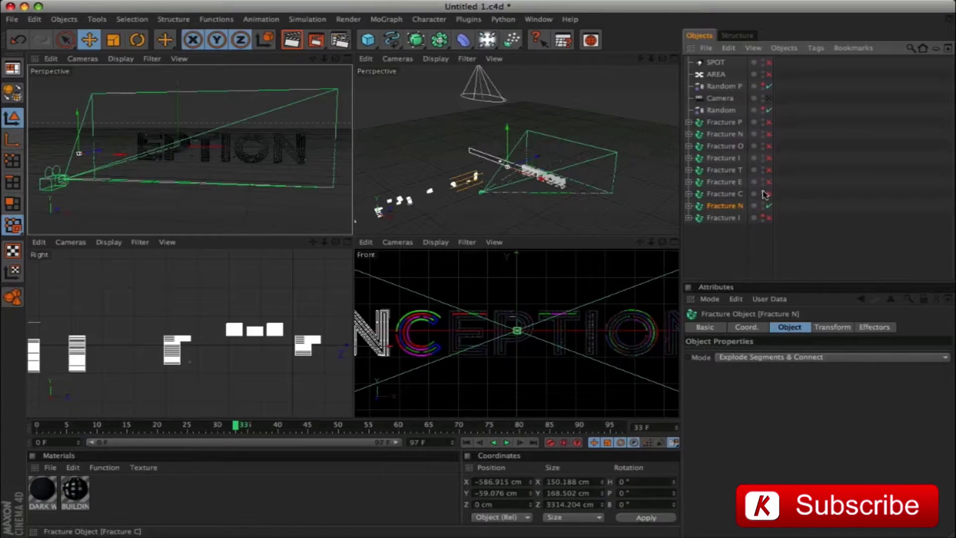
{"action": "left_click", "coordinate": [765, 182]}
{"action": "left_click", "coordinate": [766, 170]}
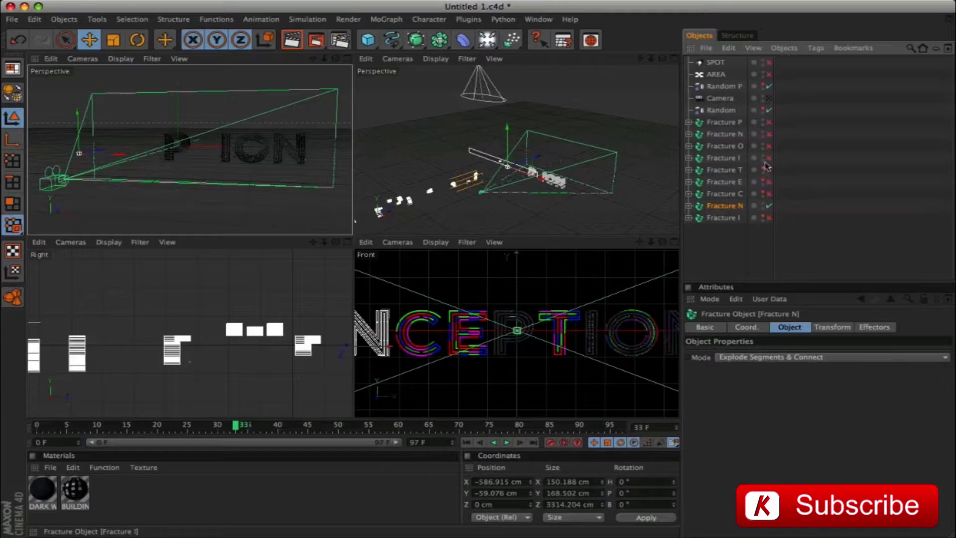
{"action": "left_click", "coordinate": [766, 158]}
{"action": "left_click", "coordinate": [765, 146]}
{"action": "left_click", "coordinate": [766, 134]}
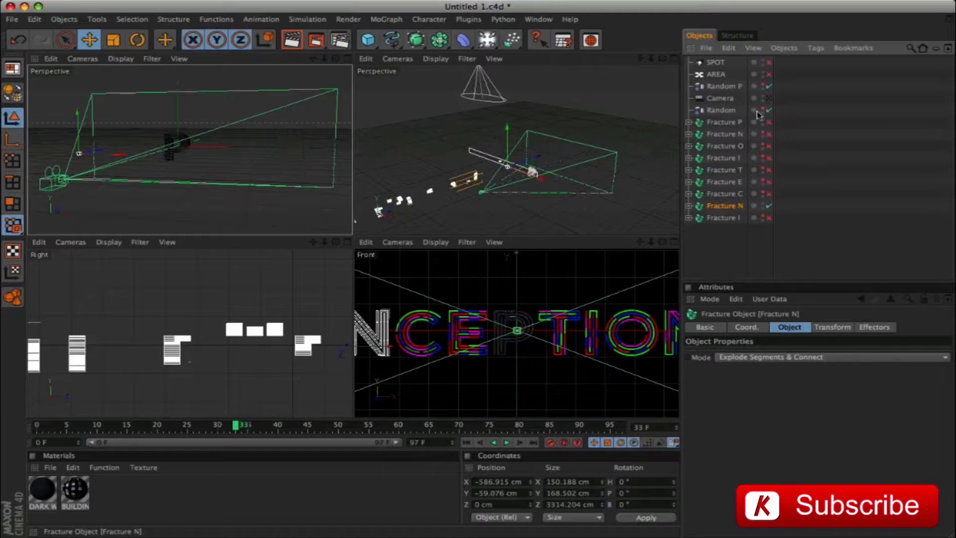
{"action": "left_click", "coordinate": [765, 122]}
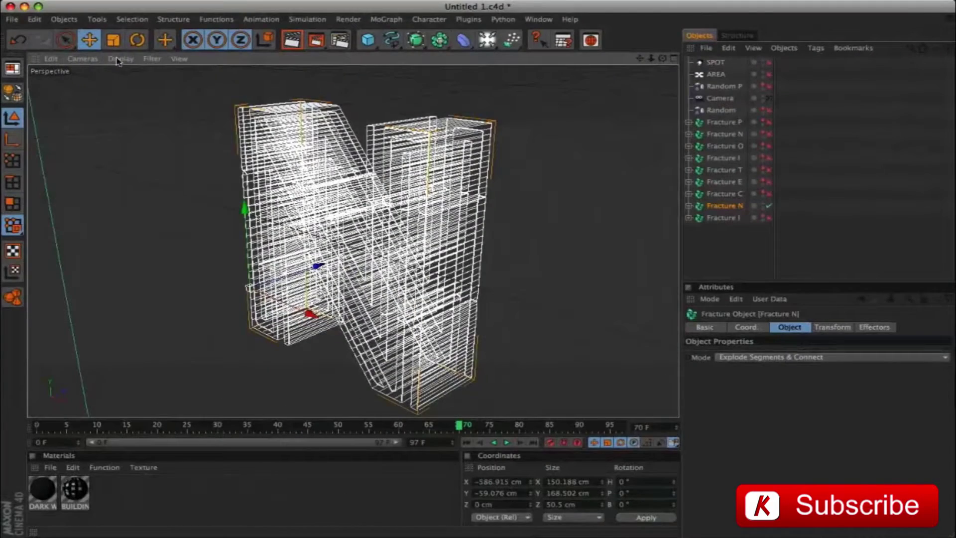
Show the isolated N in shaded display and view it at an angle from the front.
{"action": "left_click", "coordinate": [121, 58]}
{"action": "left_click", "coordinate": [138, 104]}
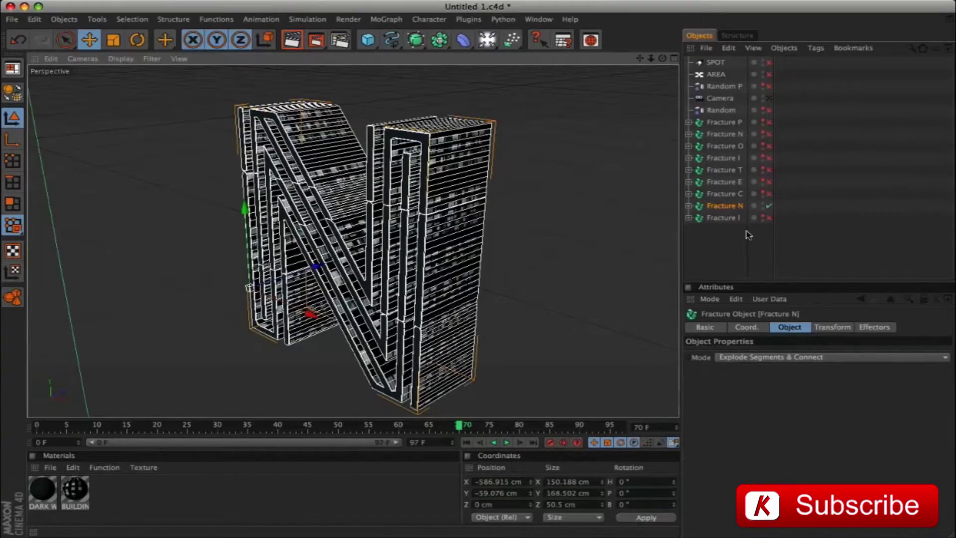
{"action": "left_click_drag", "start_coordinate": [662, 58], "coordinate": [611, 68]}
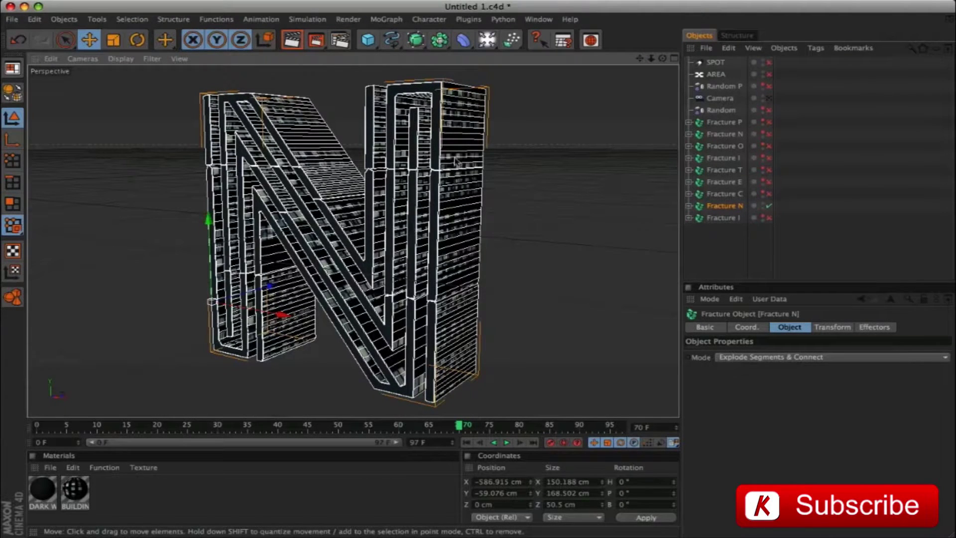
Make the MoText.1 object inside the isolated Fracture N editable.
{"action": "left_click", "coordinate": [689, 206]}
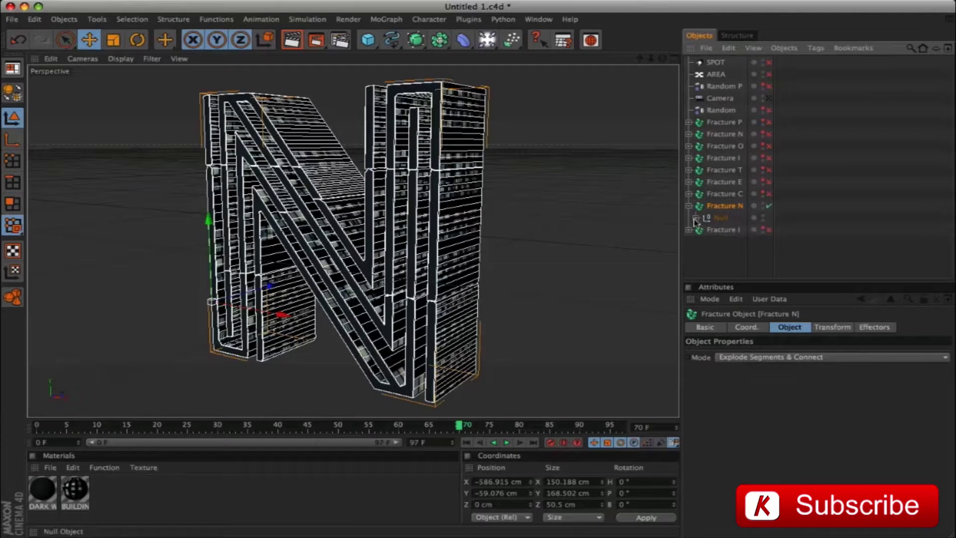
{"action": "left_click", "coordinate": [695, 218]}
{"action": "left_click", "coordinate": [735, 230]}
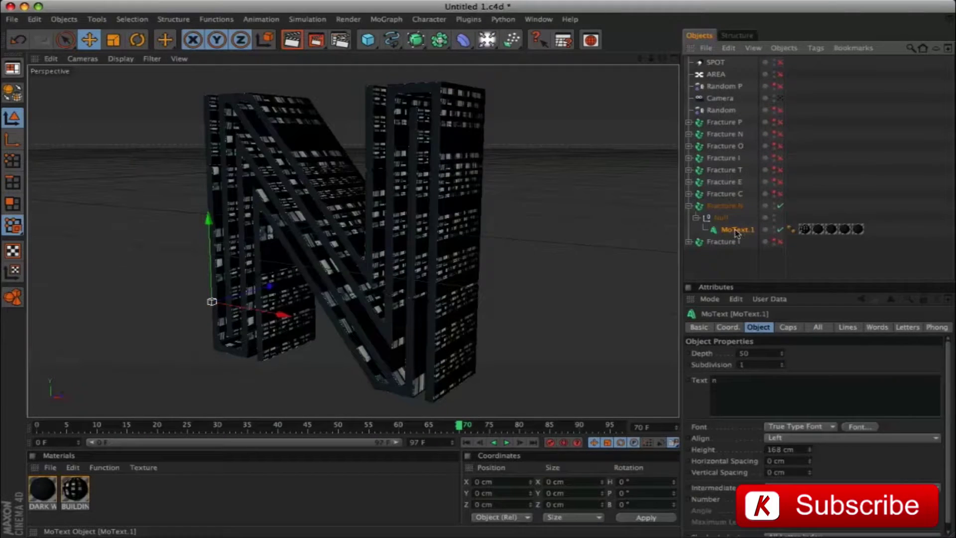
{"action": "key", "text": "c"}
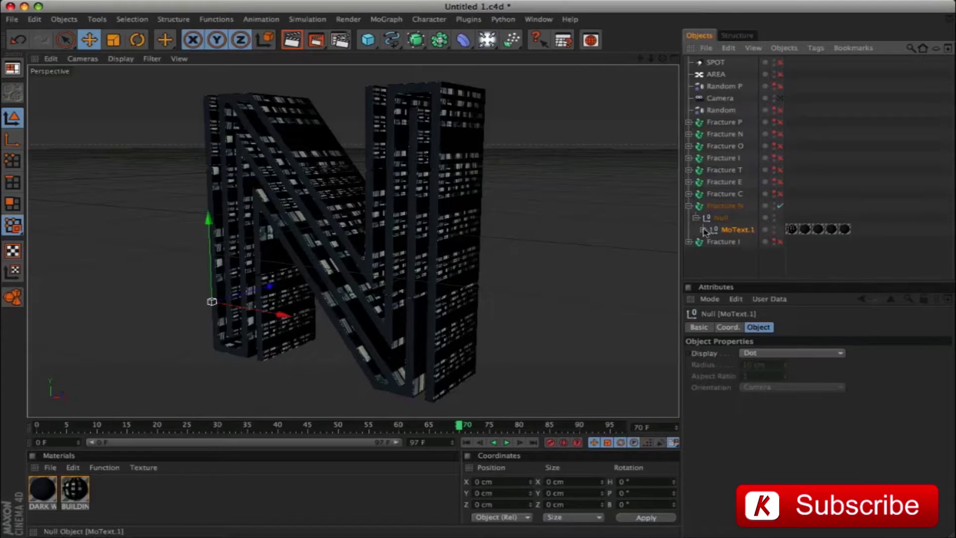
Convert the extruded n inside MoText.1 to an editable polygon object and reveal its Rounding child objects.
{"action": "left_click", "coordinate": [703, 229]}
{"action": "left_click", "coordinate": [711, 241]}
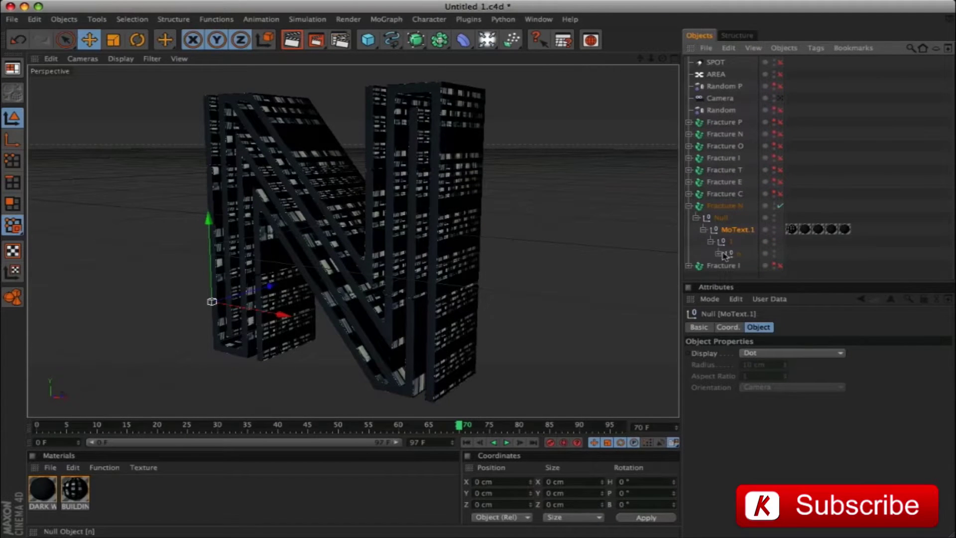
{"action": "left_click", "coordinate": [719, 254]}
{"action": "left_click", "coordinate": [743, 266]}
{"action": "scroll", "coordinate": [948, 191], "scroll_direction": "down", "scroll_amount": 1}
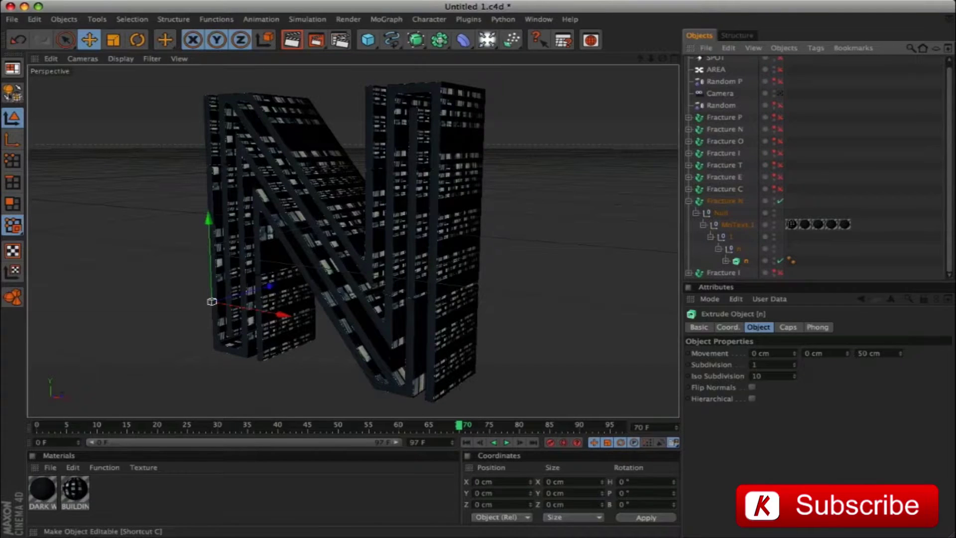
{"action": "key", "text": "c"}
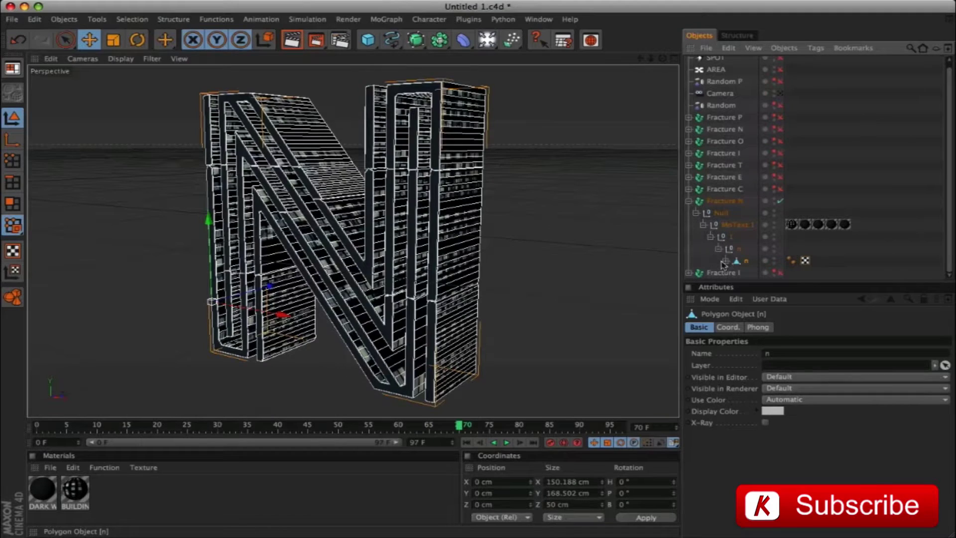
{"action": "left_click", "coordinate": [728, 260]}
{"action": "scroll", "coordinate": [939, 226], "scroll_direction": "down", "scroll_amount": 2}
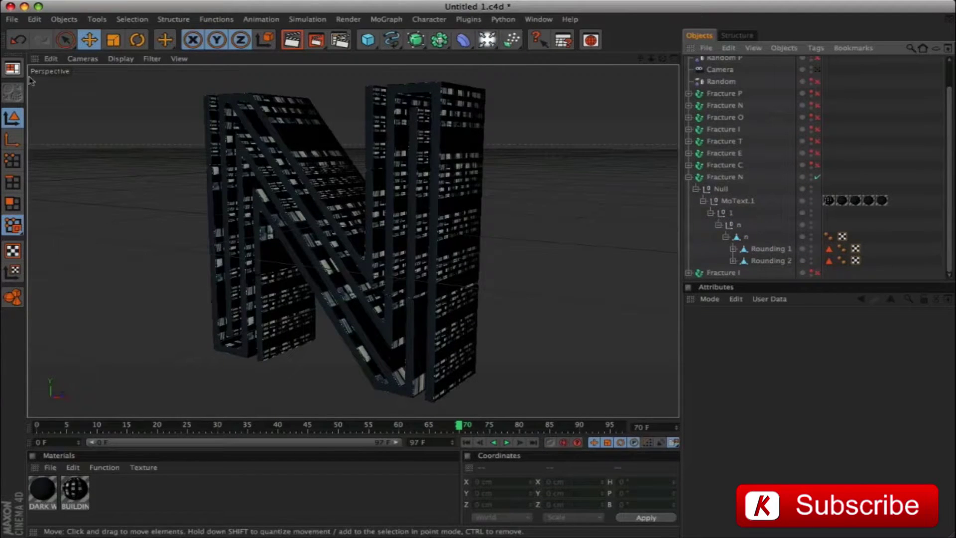
Select all polygons of the n object with Rectangle Selection, including those not visible from the front.
{"action": "left_click", "coordinate": [14, 112]}
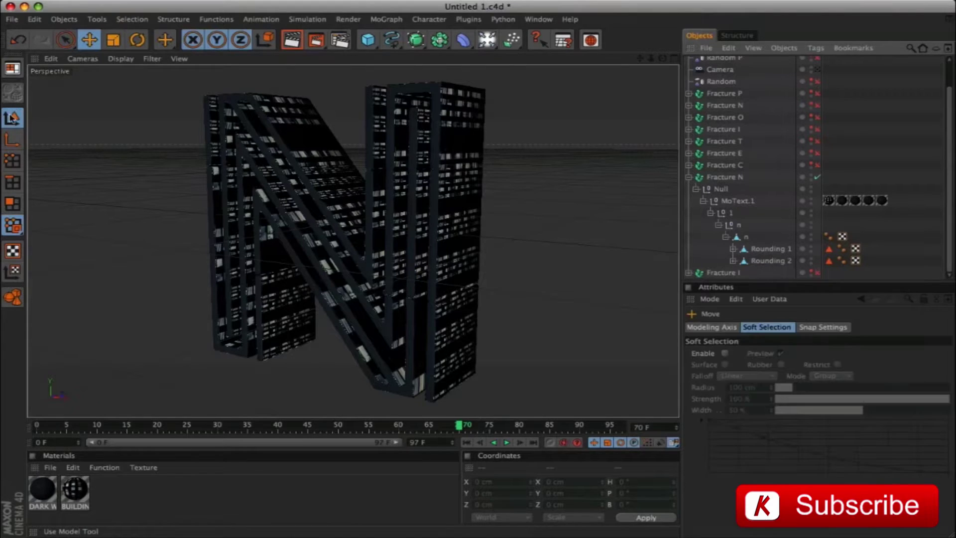
{"action": "left_click", "coordinate": [740, 240]}
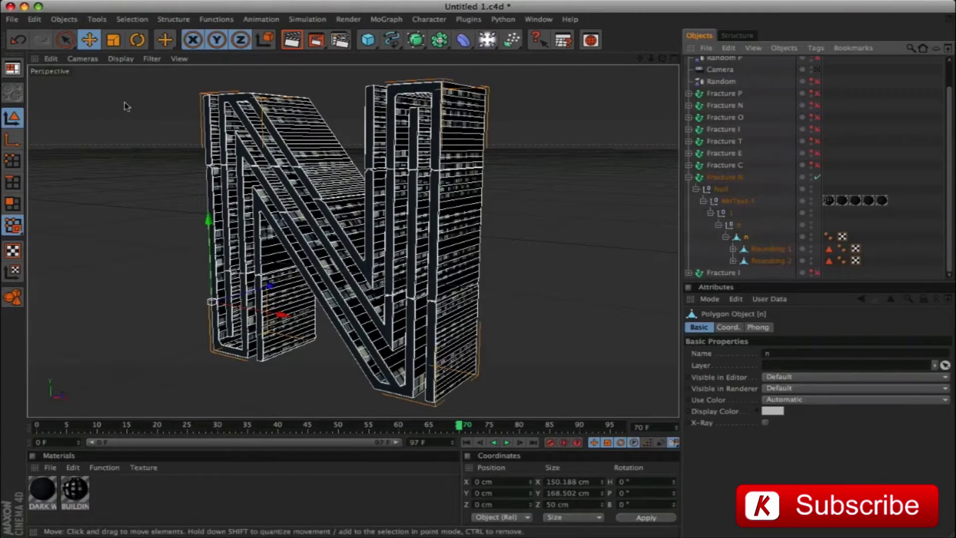
{"action": "left_click", "coordinate": [13, 204]}
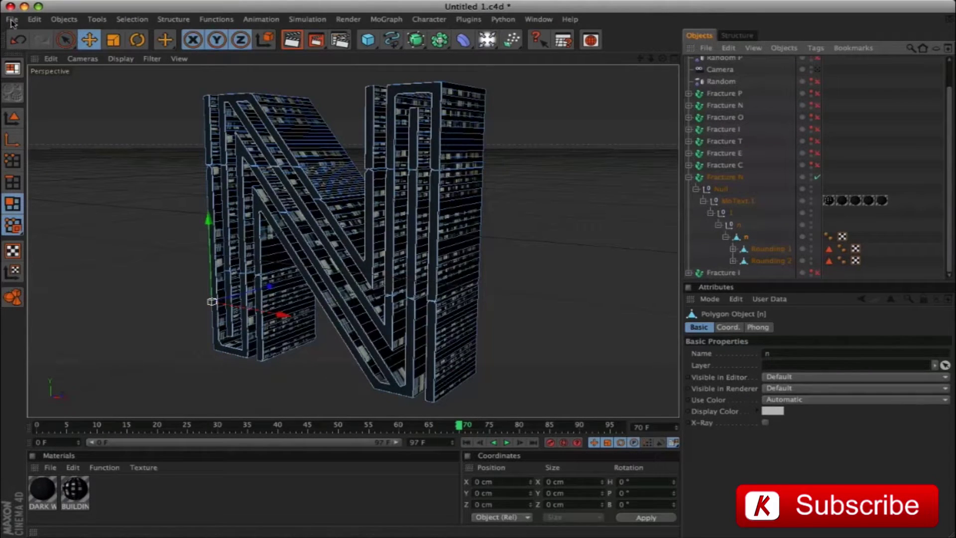
{"action": "left_click_drag", "start_coordinate": [65, 40], "coordinate": [70, 44]}
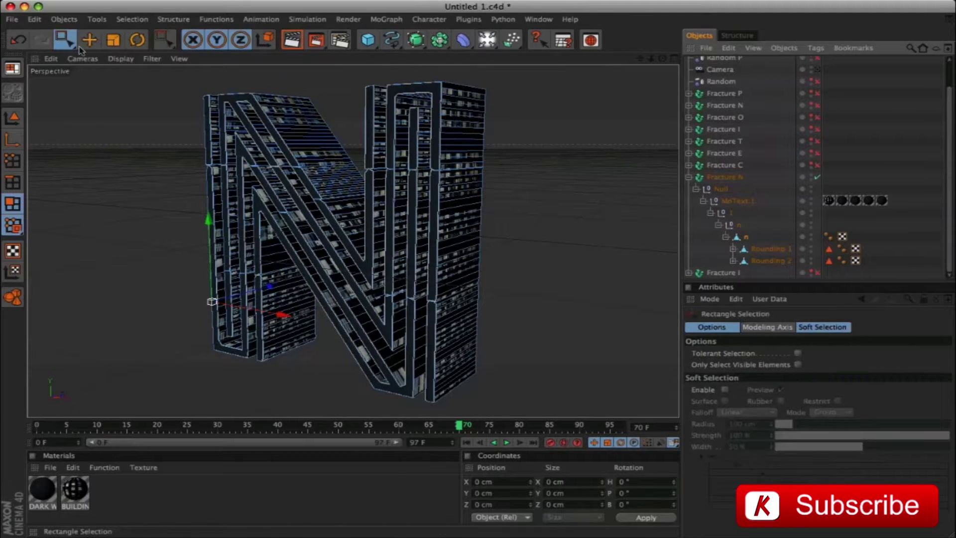
{"action": "left_click", "coordinate": [798, 365]}
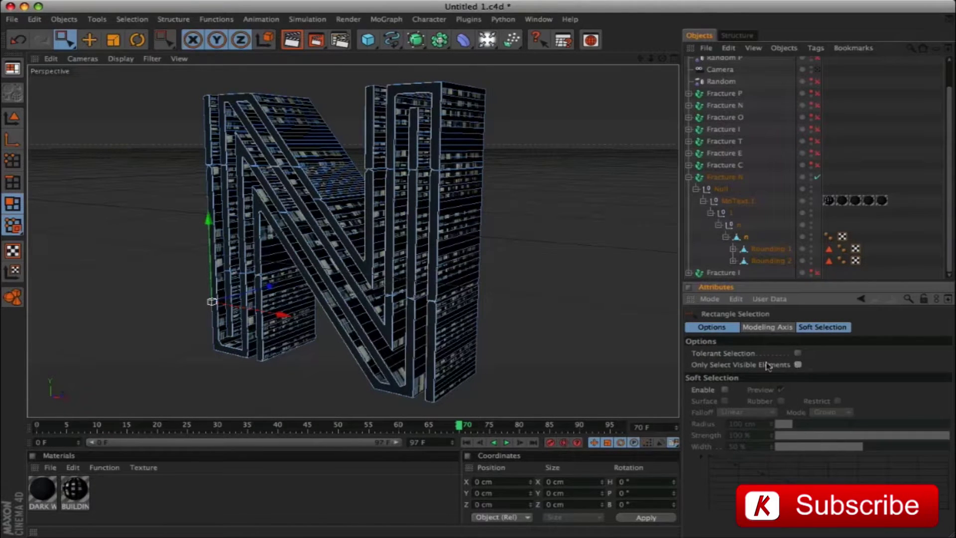
{"action": "left_click_drag", "start_coordinate": [184, 81], "coordinate": [550, 417]}
Remove the side polygons of the lowest outer segment on the N's right stem from the selection with Live Selection.
{"action": "left_click_drag", "start_coordinate": [662, 60], "coordinate": [717, 57]}
{"action": "left_click_drag", "start_coordinate": [640, 59], "coordinate": [463, 2]}
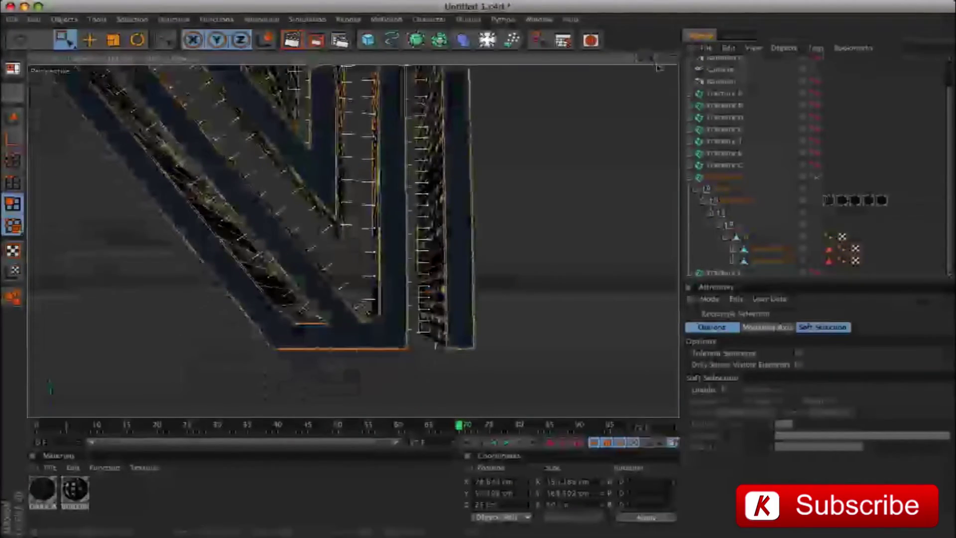
{"action": "left_click_drag", "start_coordinate": [663, 59], "coordinate": [619, 59]}
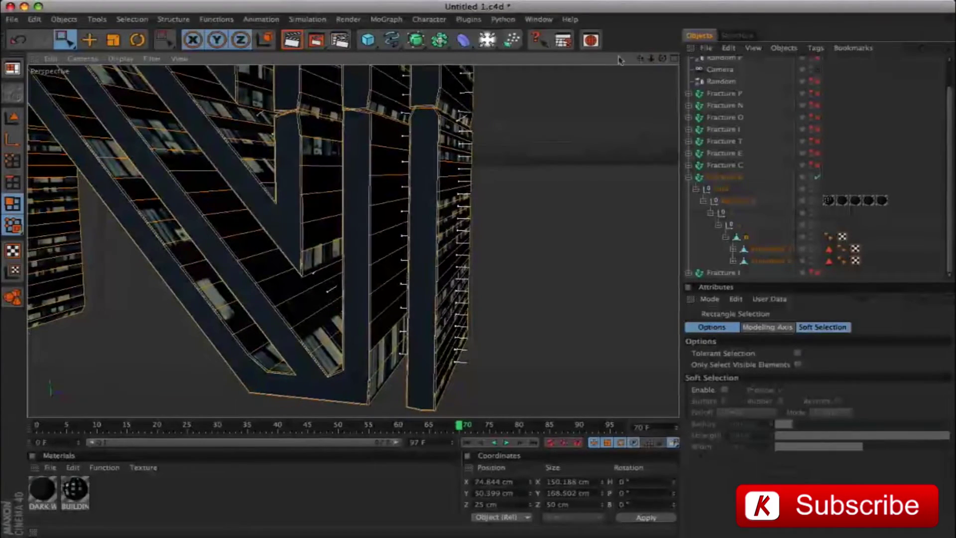
{"action": "left_click_drag", "start_coordinate": [163, 51], "coordinate": [201, 70]}
{"action": "left_click", "coordinate": [237, 142]}
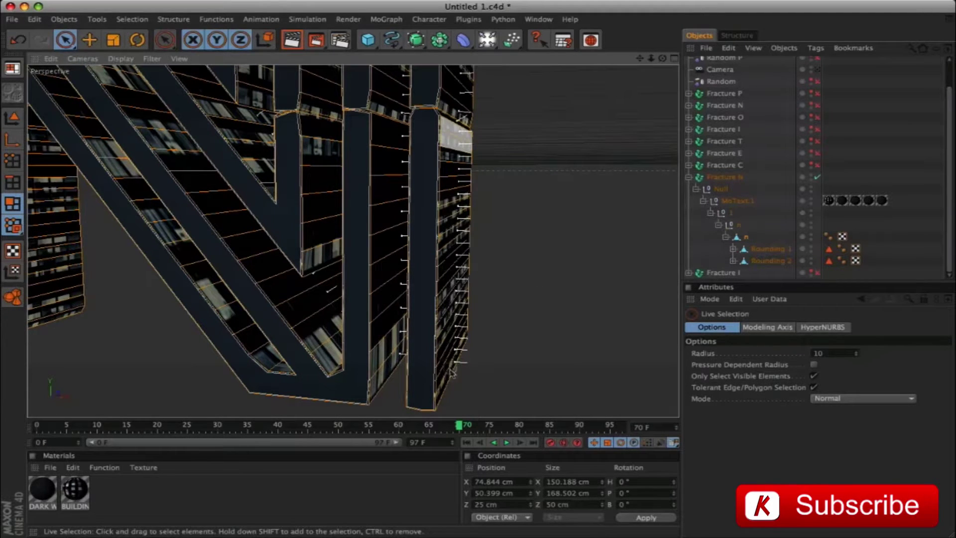
{"action": "left_click_drag", "start_coordinate": [663, 59], "coordinate": [603, 133]}
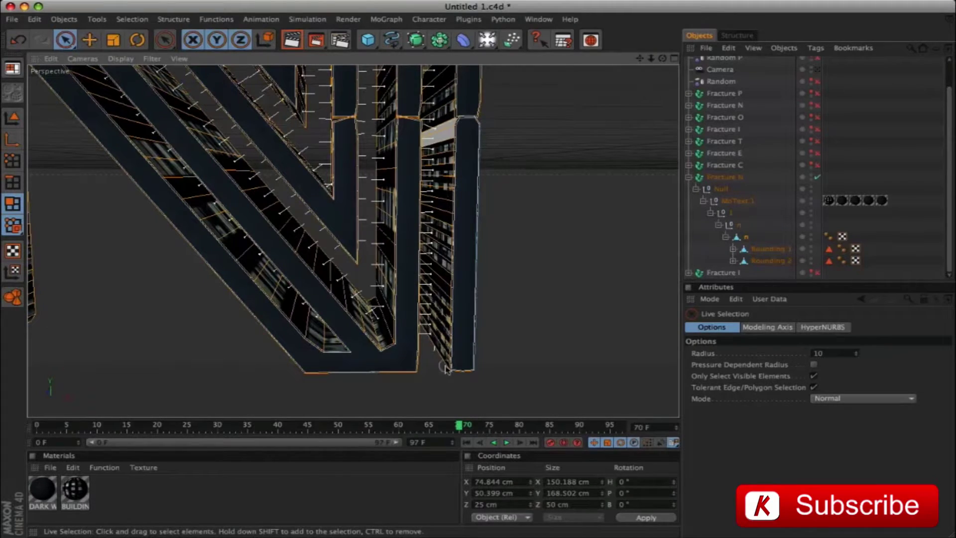
{"action": "left_click_drag", "start_coordinate": [662, 58], "coordinate": [609, 85]}
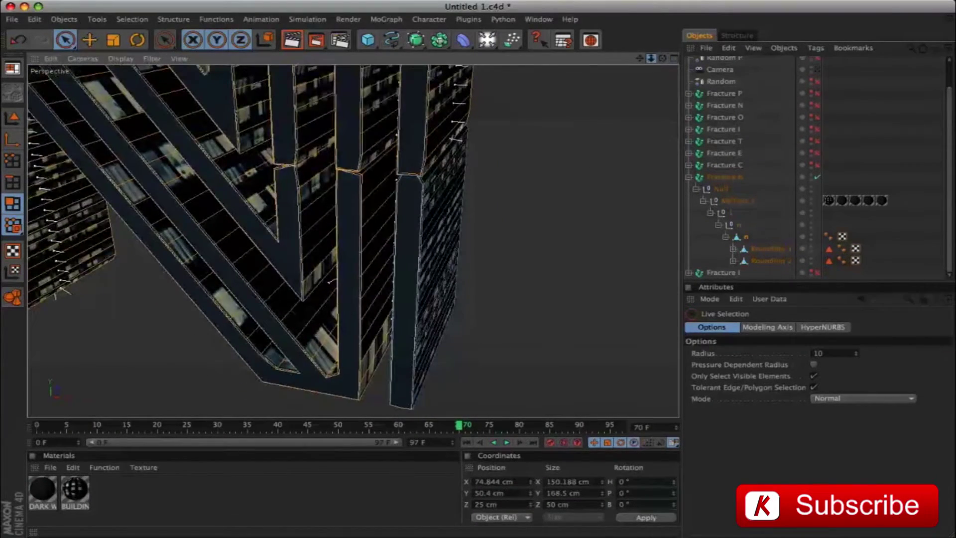
Deselect the side polygons of the middle segment on the inner side of the N's right stem.
{"action": "left_click_drag", "start_coordinate": [651, 59], "coordinate": [625, 83]}
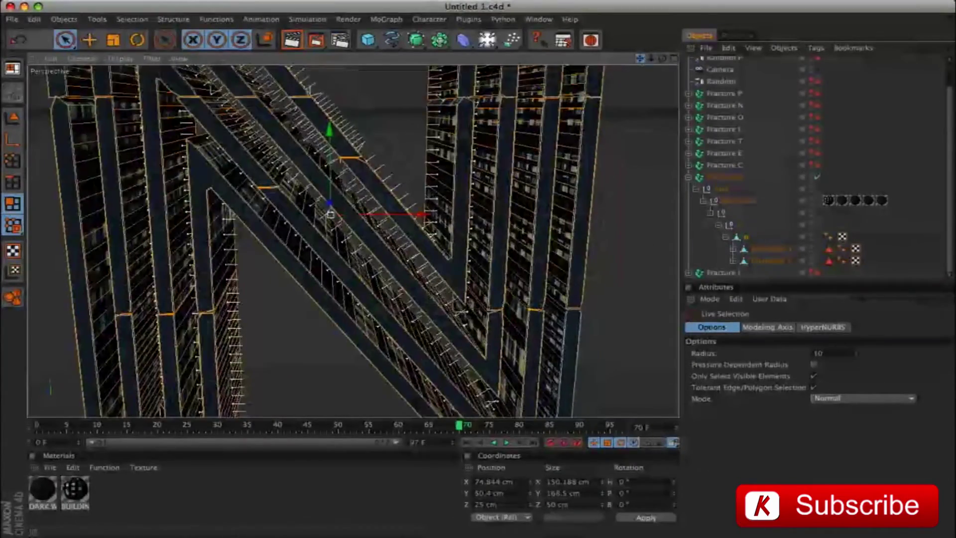
{"action": "left_click", "coordinate": [452, 118]}
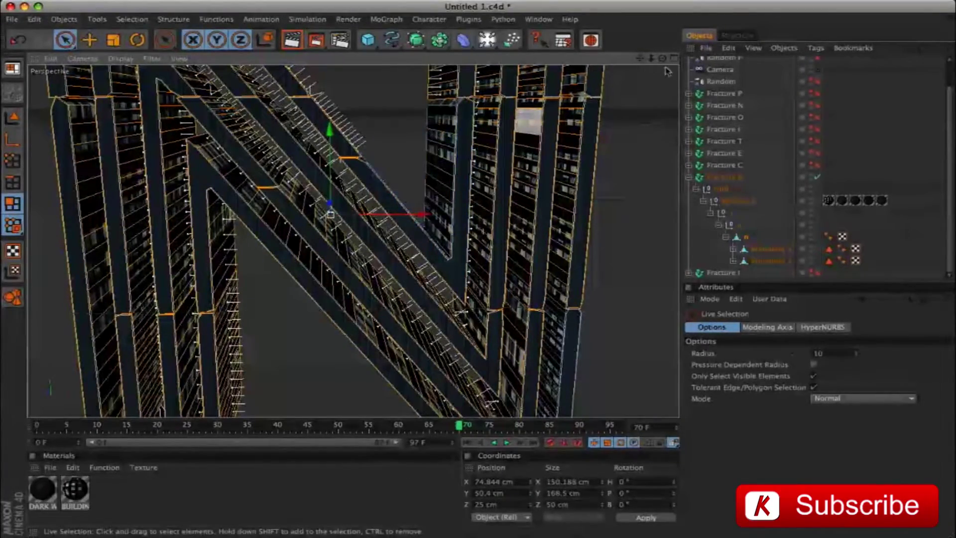
{"action": "left_click_drag", "start_coordinate": [661, 58], "coordinate": [641, 47]}
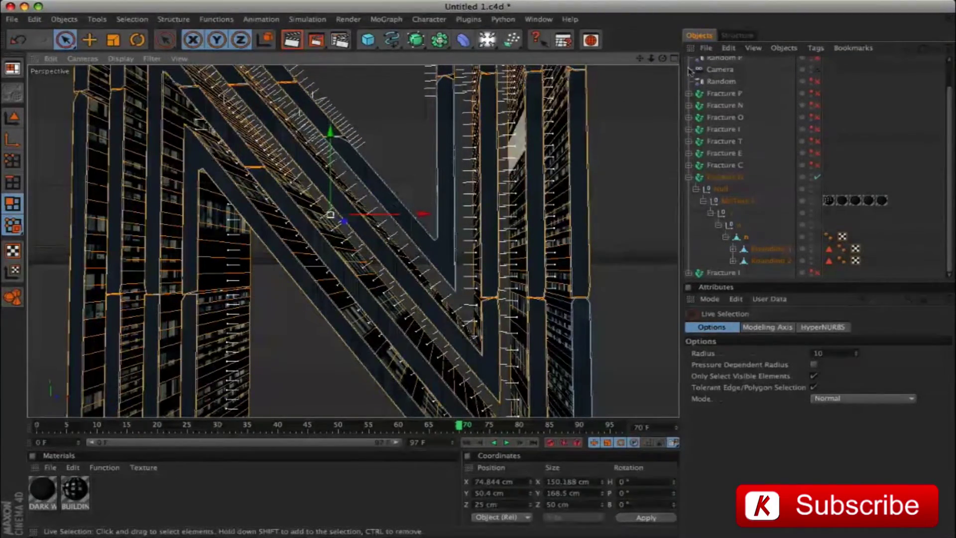
{"action": "left_click_drag", "start_coordinate": [661, 58], "coordinate": [640, 59]}
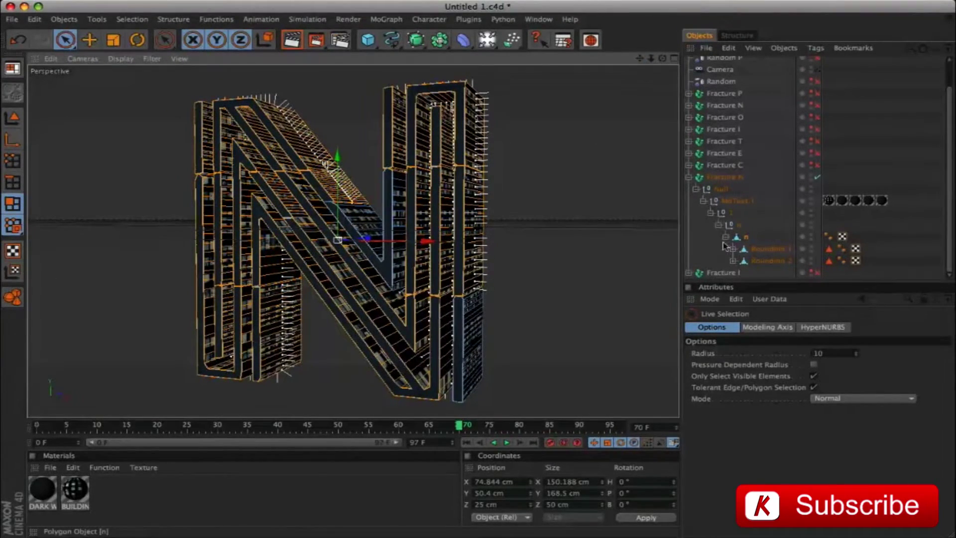
Apply the DARK WALL material to the selected polygons of the n object and switch Fracture N back on.
{"action": "left_click", "coordinate": [725, 237]}
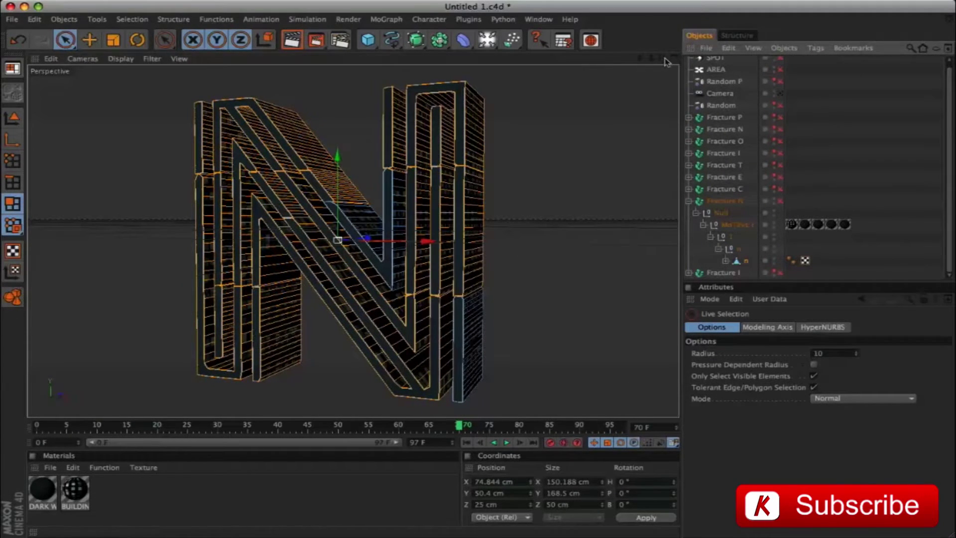
{"action": "left_click_drag", "start_coordinate": [662, 58], "coordinate": [663, 62]}
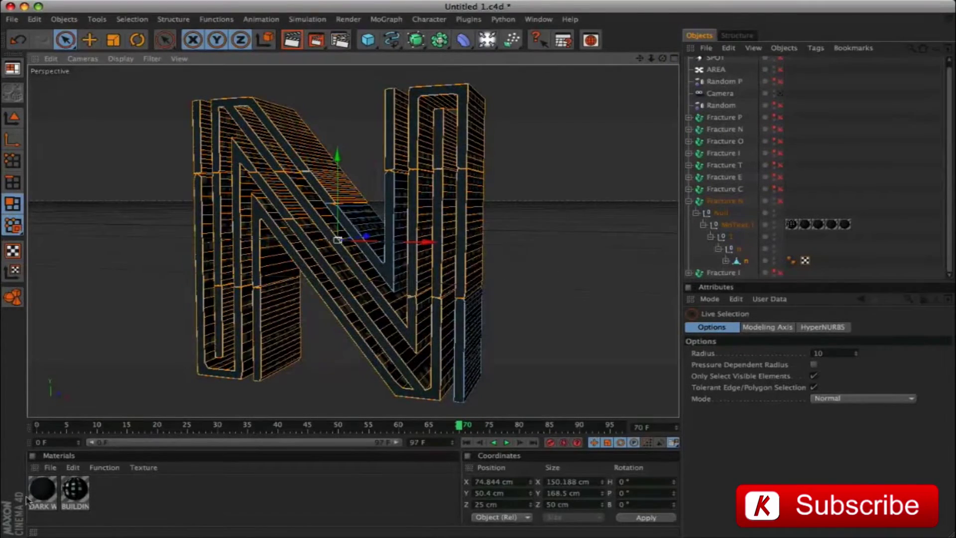
{"action": "left_click", "coordinate": [41, 494]}
{"action": "left_click_drag", "start_coordinate": [42, 494], "coordinate": [485, 160]}
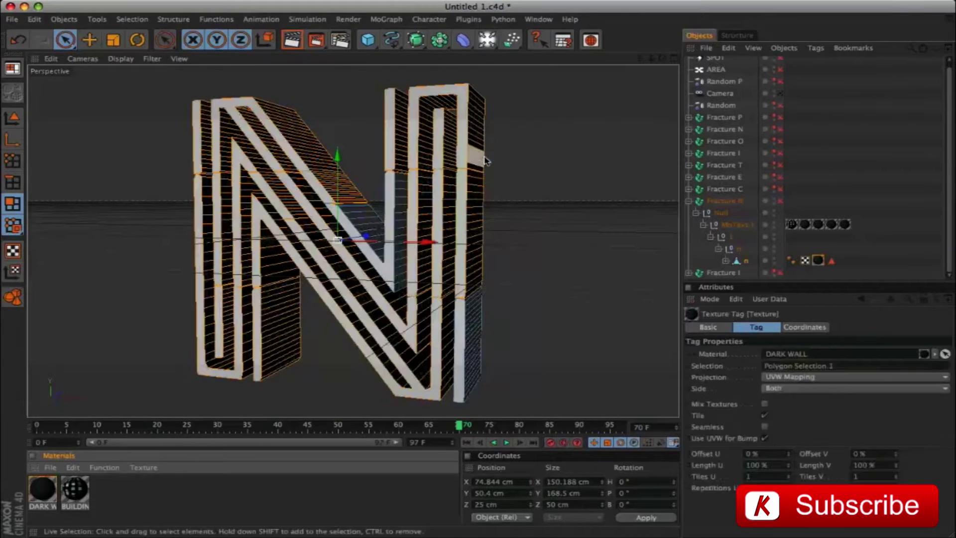
{"action": "left_click", "coordinate": [779, 201]}
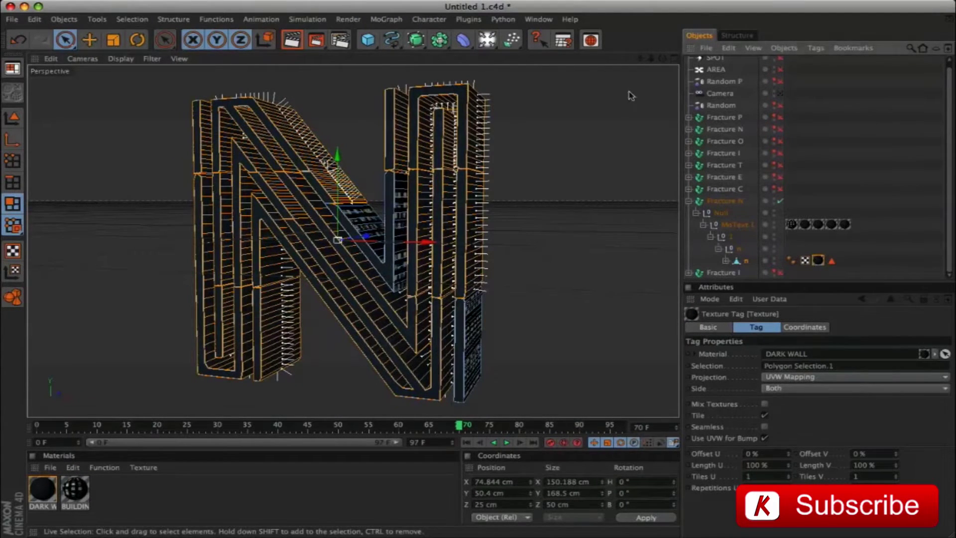
Clear the polygon selection, return to model mode and render the perspective view to check the N's textures.
{"action": "left_click", "coordinate": [629, 94]}
{"action": "left_click_drag", "start_coordinate": [652, 60], "coordinate": [653, 64]}
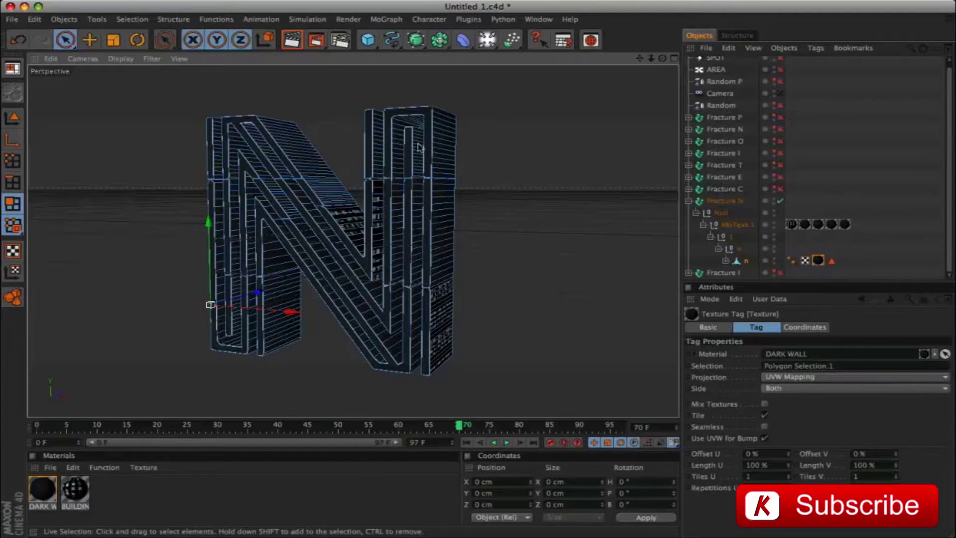
{"action": "left_click", "coordinate": [13, 118]}
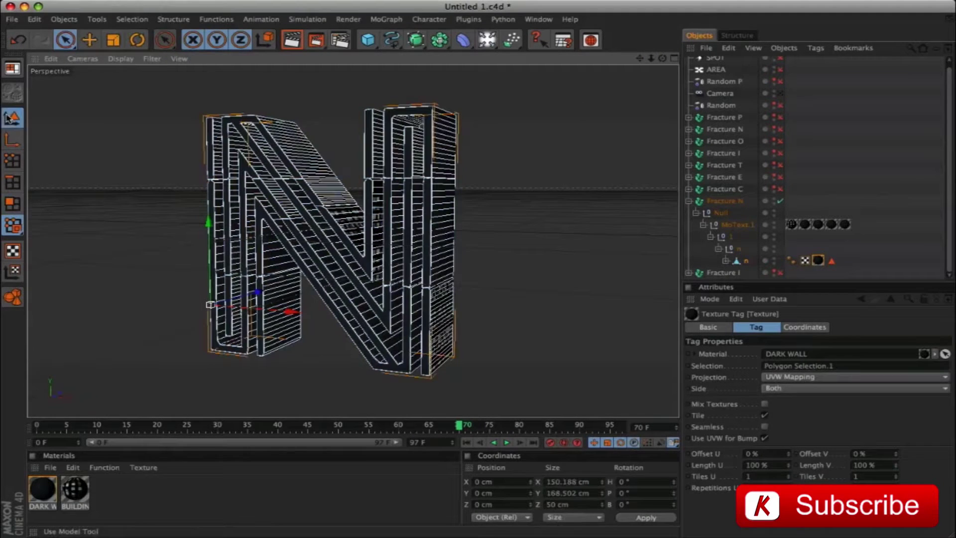
{"action": "left_click", "coordinate": [499, 151]}
{"action": "key", "text": "ctrl+r"}
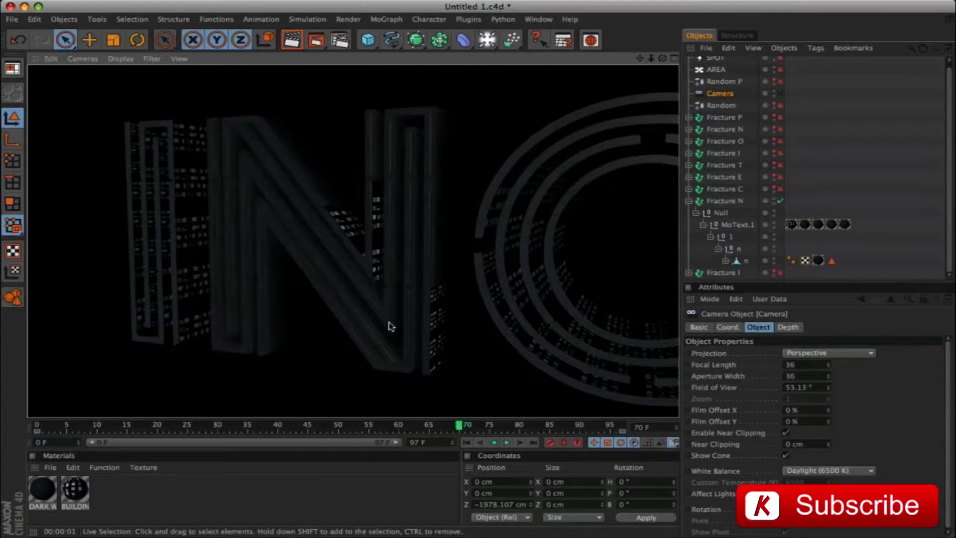
Enable the AREA and SPOT lights and render the perspective view again.
{"action": "left_click_drag", "start_coordinate": [780, 71], "coordinate": [787, 47]}
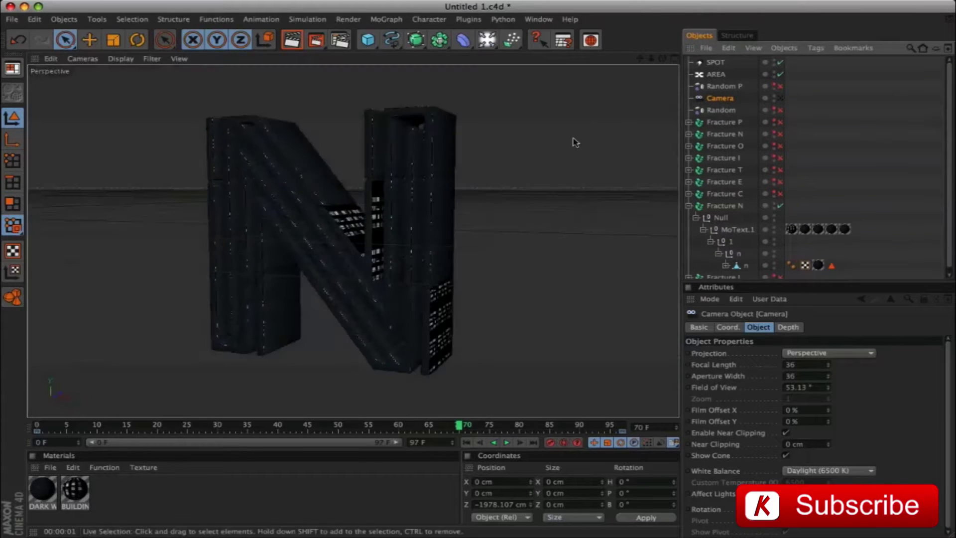
{"action": "key", "text": "super+r"}
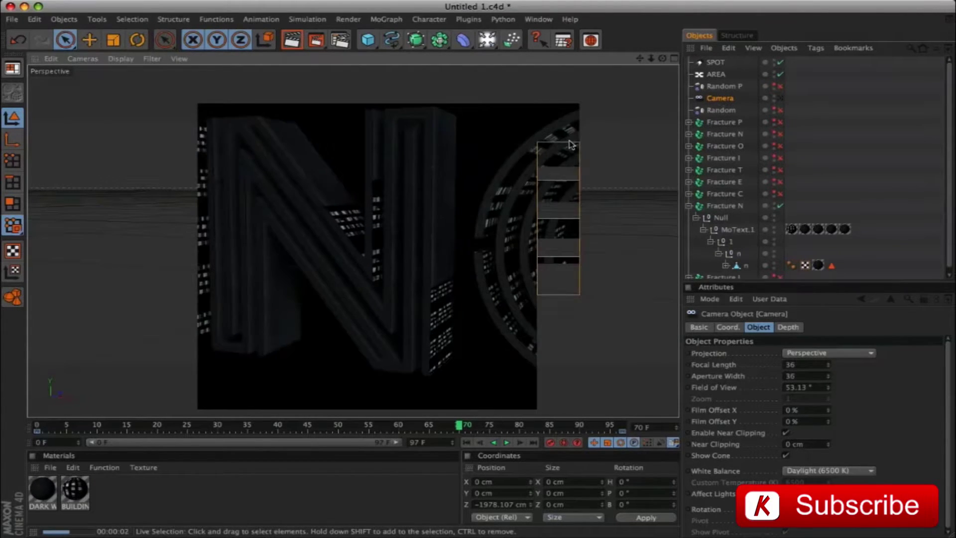
{"action": "left_click", "coordinate": [281, 331]}
Collapse the Fracture N hierarchy and make Fracture I and the other hidden Fracture letters visible in the viewport.
{"action": "left_click", "coordinate": [688, 206]}
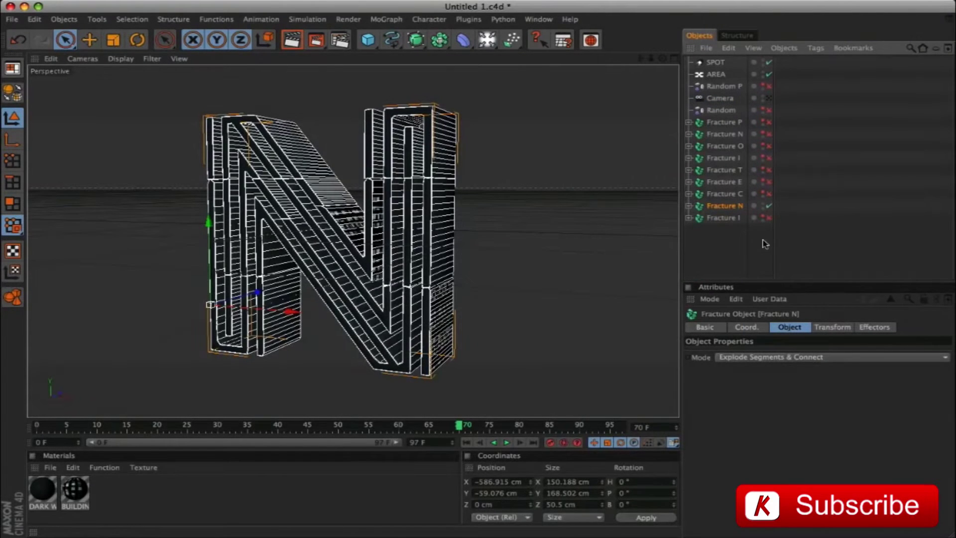
{"action": "left_click", "coordinate": [722, 218]}
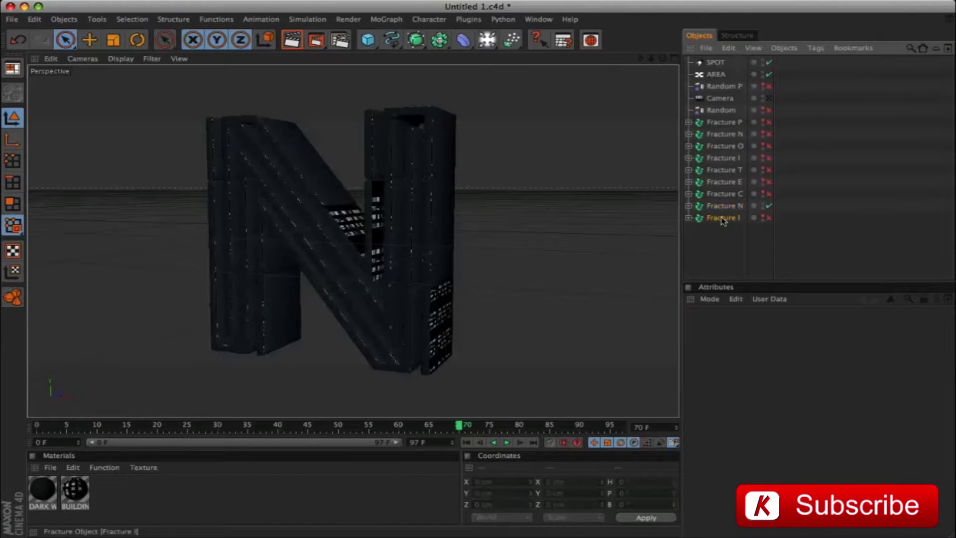
{"action": "left_click", "coordinate": [763, 217]}
{"action": "left_click", "coordinate": [762, 193]}
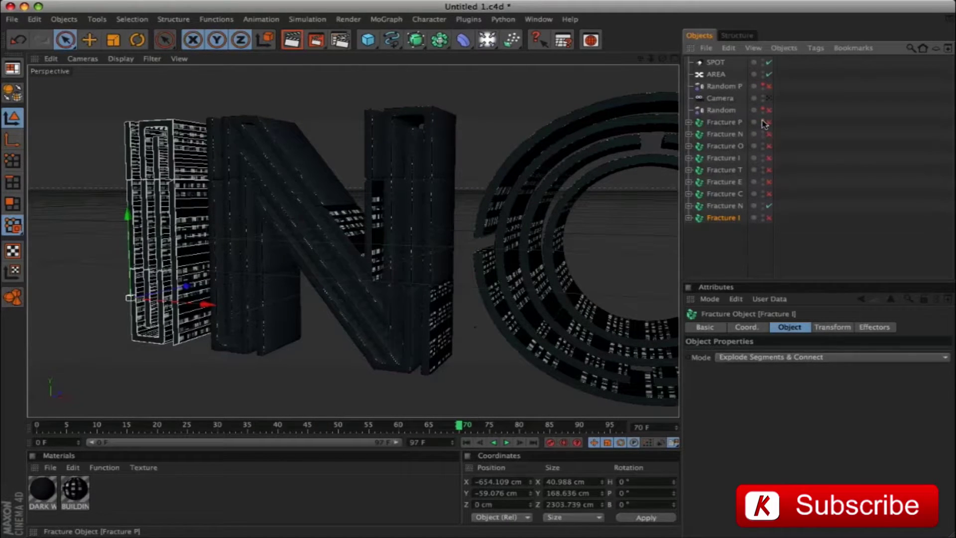
Reorder the Fracture objects in the object list so they follow the spelling of INCEPTION.
{"action": "left_click", "coordinate": [724, 251]}
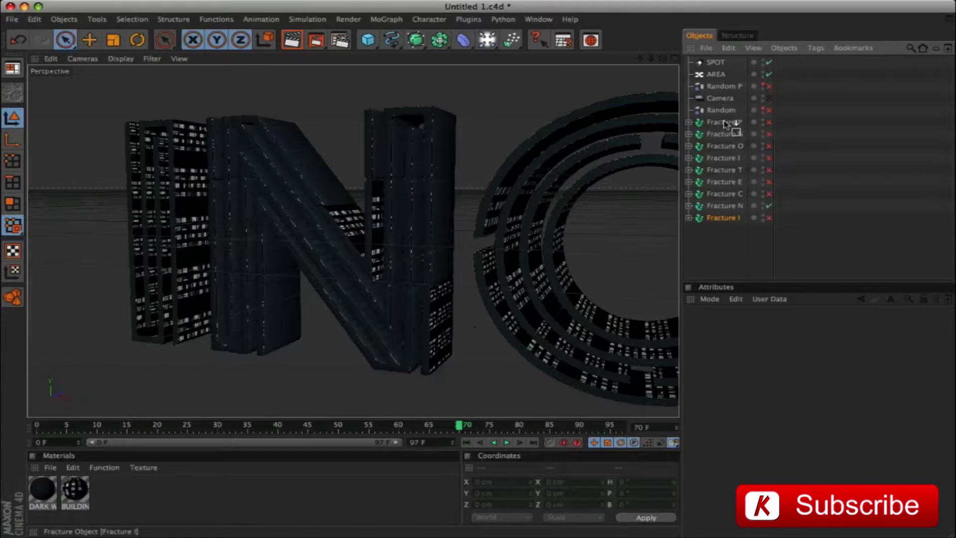
{"action": "left_click_drag", "start_coordinate": [724, 123], "coordinate": [722, 133]}
{"action": "left_click_drag", "start_coordinate": [723, 218], "coordinate": [726, 144]}
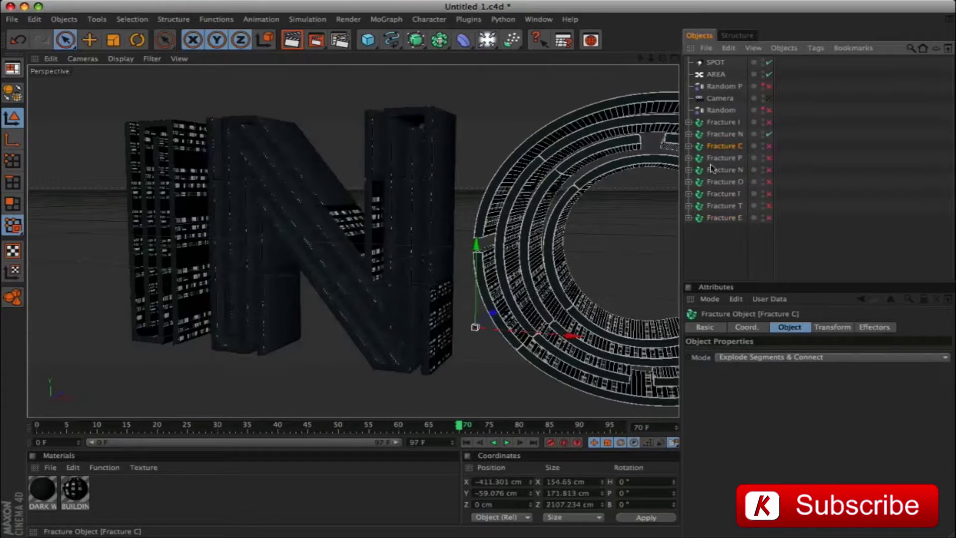
{"action": "left_click_drag", "start_coordinate": [727, 198], "coordinate": [726, 155]}
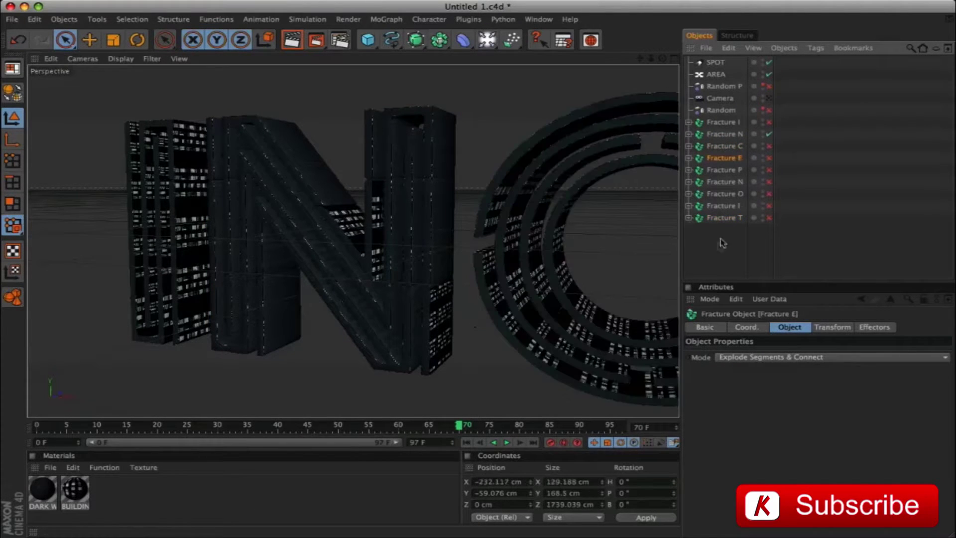
{"action": "mouse_move", "coordinate": [728, 219]}
{"action": "left_mouse_down"}
{"action": "mouse_move", "coordinate": [726, 179]}
{"action": "mouse_move", "coordinate": [730, 200]}
{"action": "left_mouse_up"}
{"action": "left_click", "coordinate": [843, 203]}
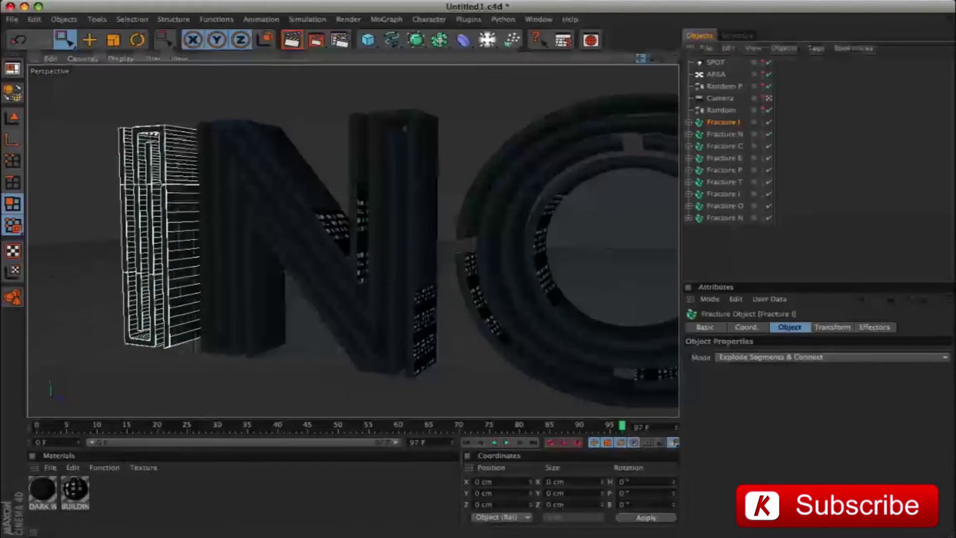
Inspect the dark wall and window textures on the first I and N, including Fracture I's child objects.
{"action": "left_click_drag", "start_coordinate": [642, 60], "coordinate": [666, 60]}
{"action": "left_click", "coordinate": [704, 240]}
{"action": "left_click", "coordinate": [689, 122]}
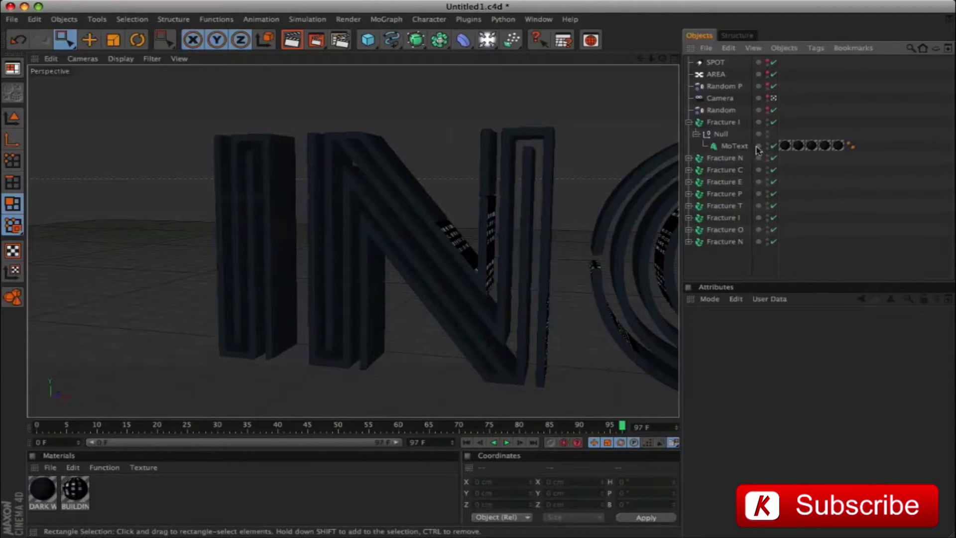
{"action": "left_click", "coordinate": [689, 122]}
{"action": "left_click", "coordinate": [715, 135]}
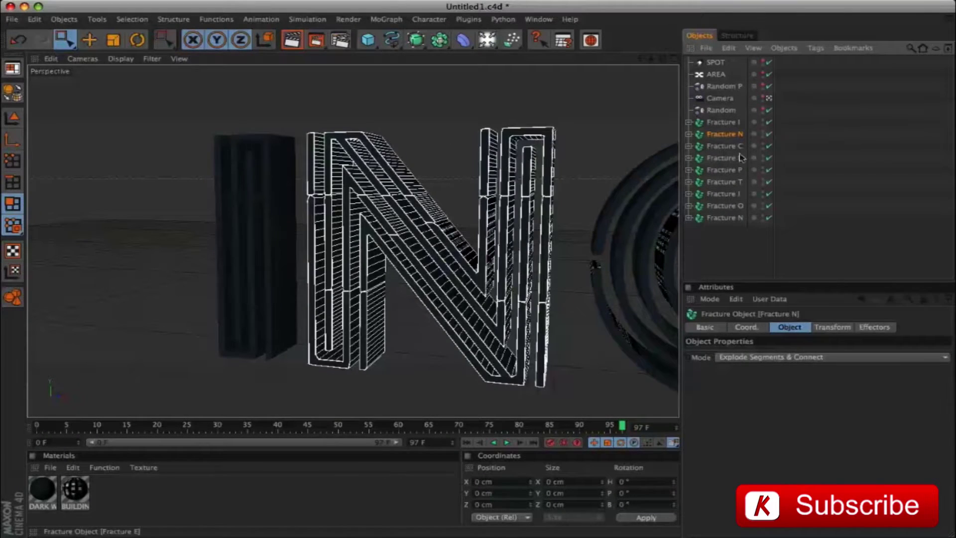
Frame Fracture C in the viewport and expand its hierarchy to examine the letter's polygon object and texture tags.
{"action": "left_click", "coordinate": [710, 147]}
{"action": "key", "text": "o"}
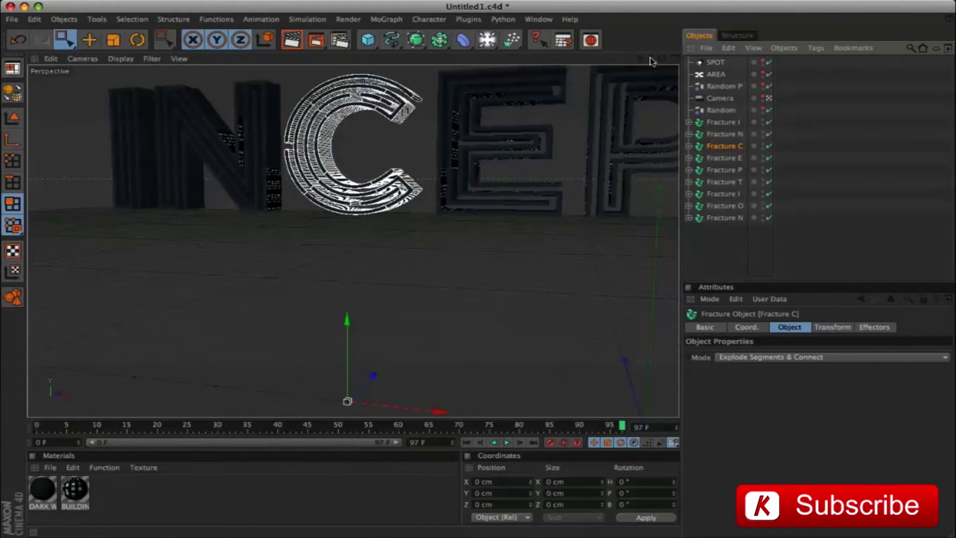
{"action": "left_click_drag", "start_coordinate": [649, 60], "coordinate": [643, 59]}
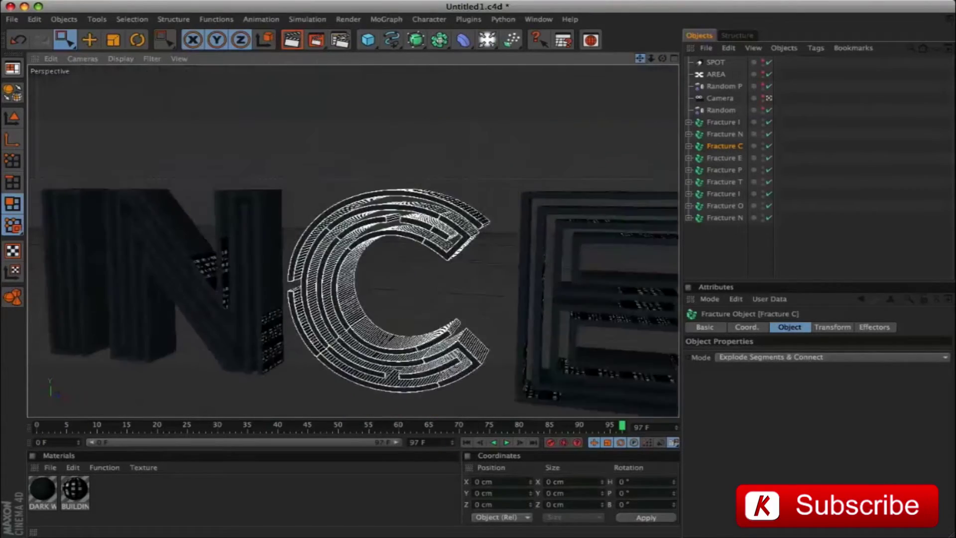
{"action": "left_click_drag", "start_coordinate": [640, 60], "coordinate": [608, 28]}
{"action": "left_click_drag", "start_coordinate": [650, 59], "coordinate": [655, 60]}
{"action": "left_click", "coordinate": [688, 146]}
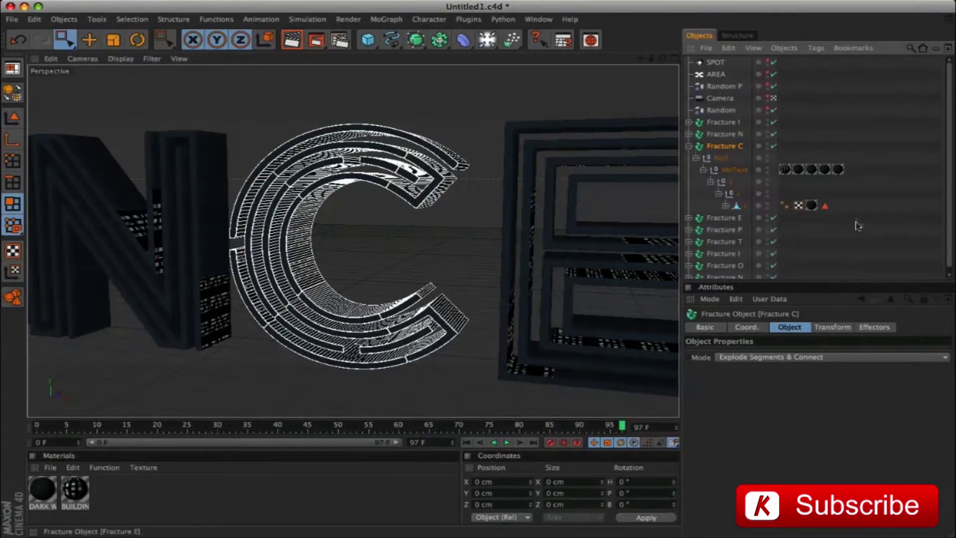
{"action": "left_click", "coordinate": [879, 258]}
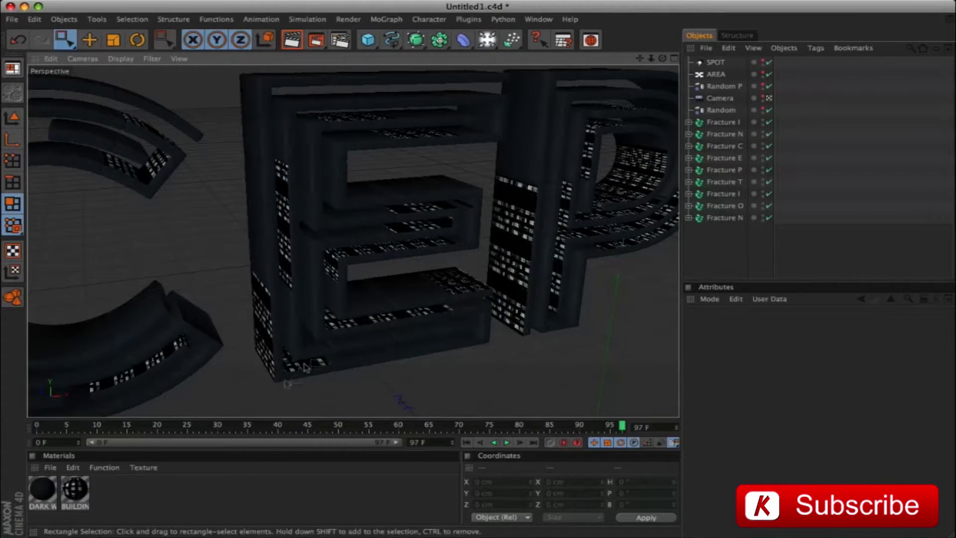
Examine the placement of the window textures on the sides of the E, P, T, I and O letters.
{"action": "left_click_drag", "start_coordinate": [639, 59], "coordinate": [639, 59]}
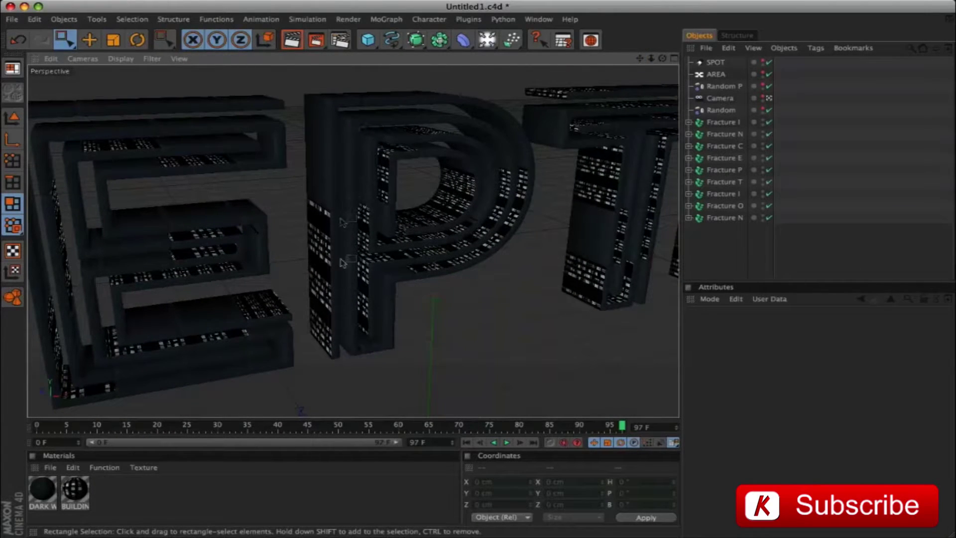
{"action": "left_click_drag", "start_coordinate": [664, 59], "coordinate": [639, 59]}
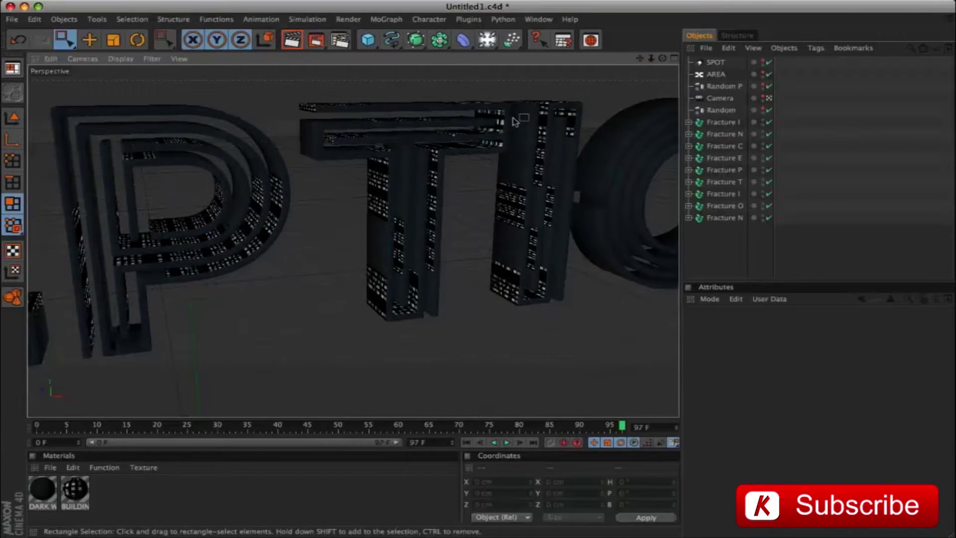
{"action": "left_click_drag", "start_coordinate": [640, 59], "coordinate": [582, 242]}
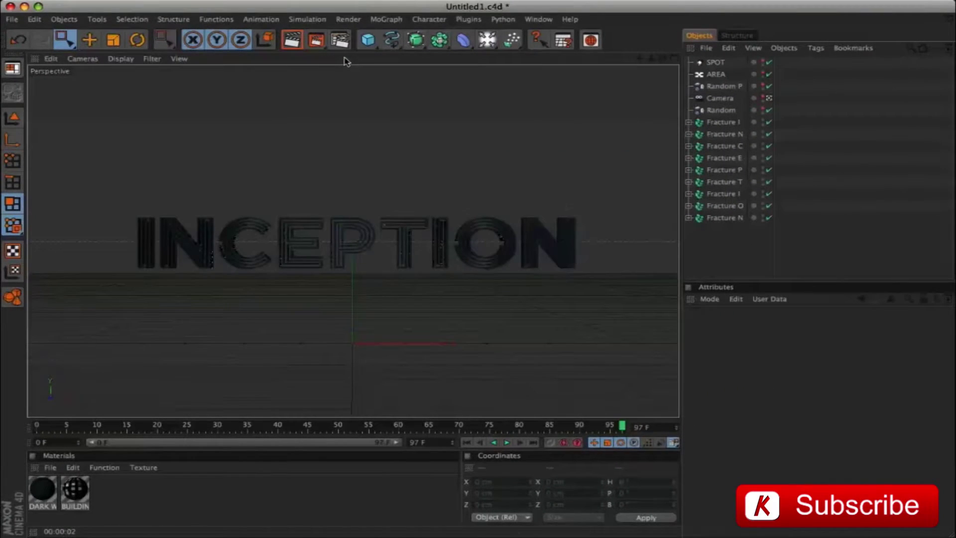
Play the animation from its start to frame 6 and render the scattered letter pieces in the viewport.
{"action": "left_click", "coordinate": [466, 442]}
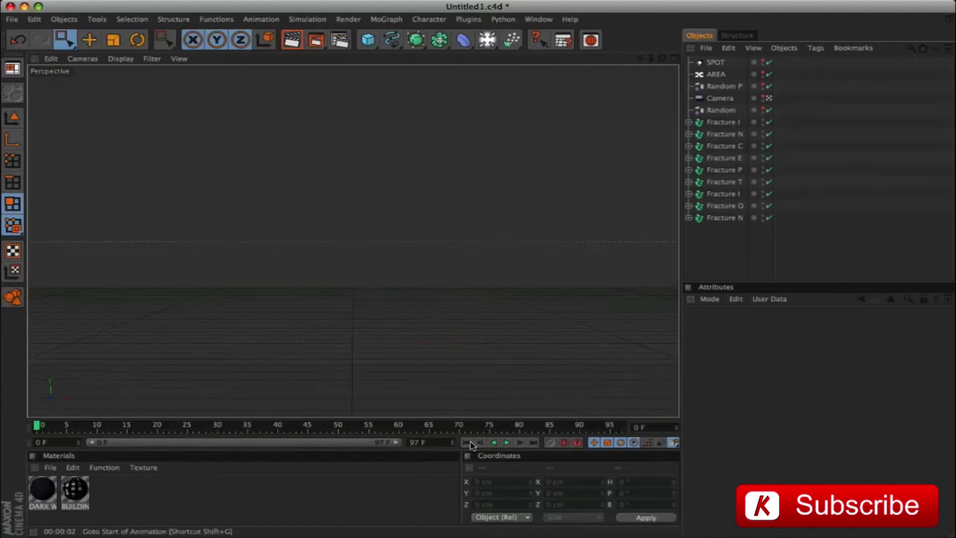
{"action": "left_click", "coordinate": [505, 442]}
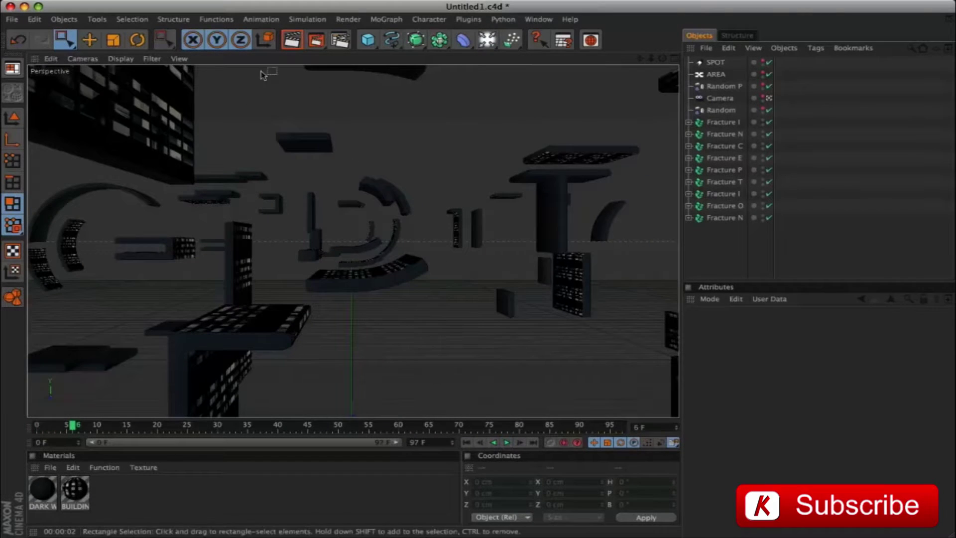
{"action": "key", "text": "ctrl+r"}
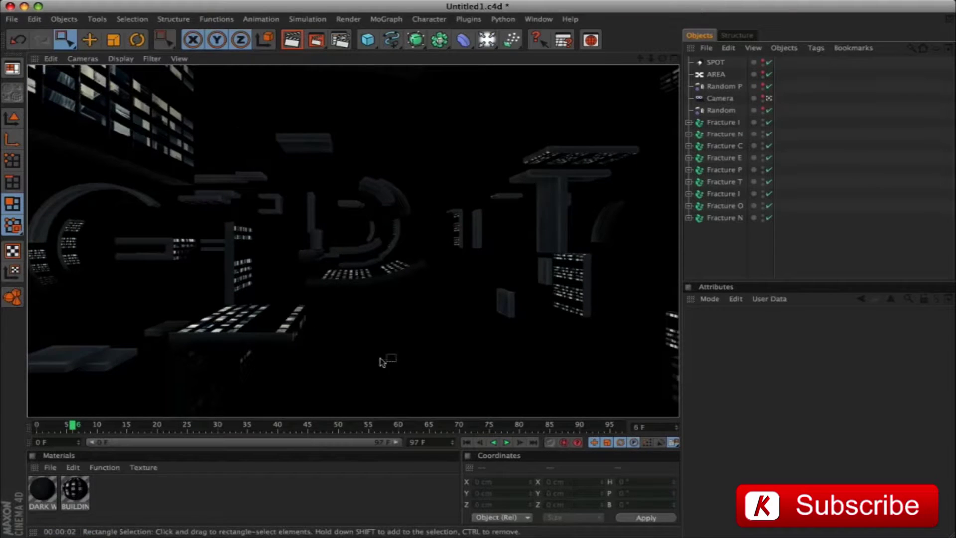
Advance the animation and render viewport previews at frames 10, 18 and 67.
{"action": "left_click", "coordinate": [508, 443]}
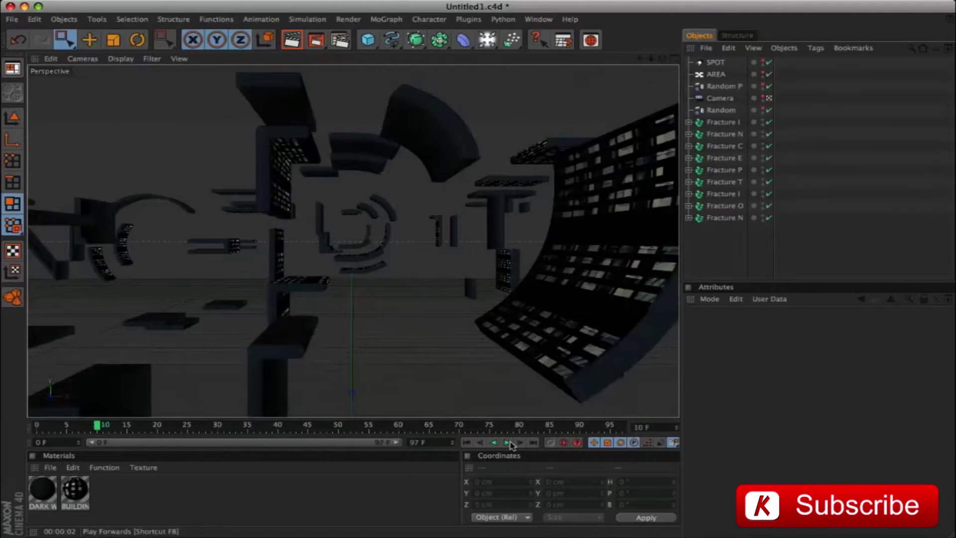
{"action": "key", "text": "ctrl+r"}
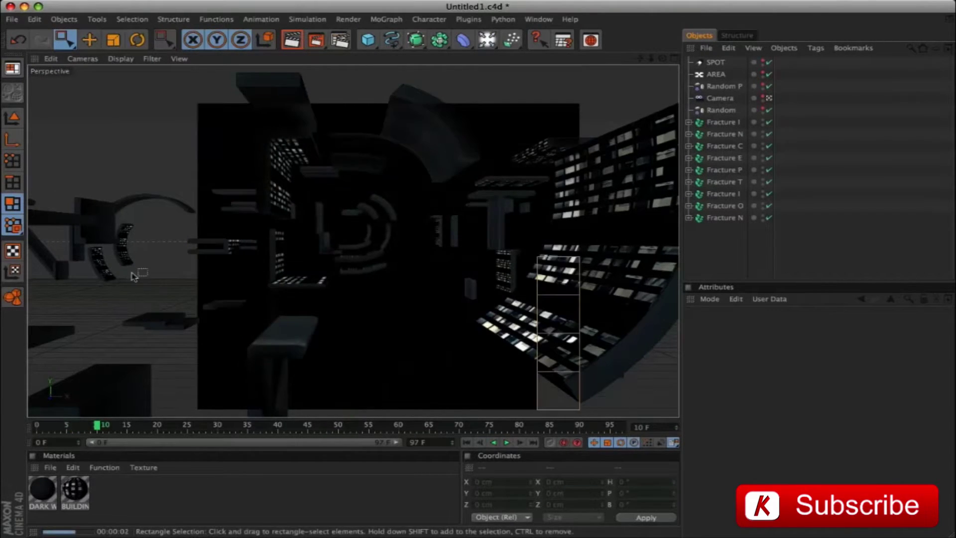
{"action": "left_click", "coordinate": [506, 442]}
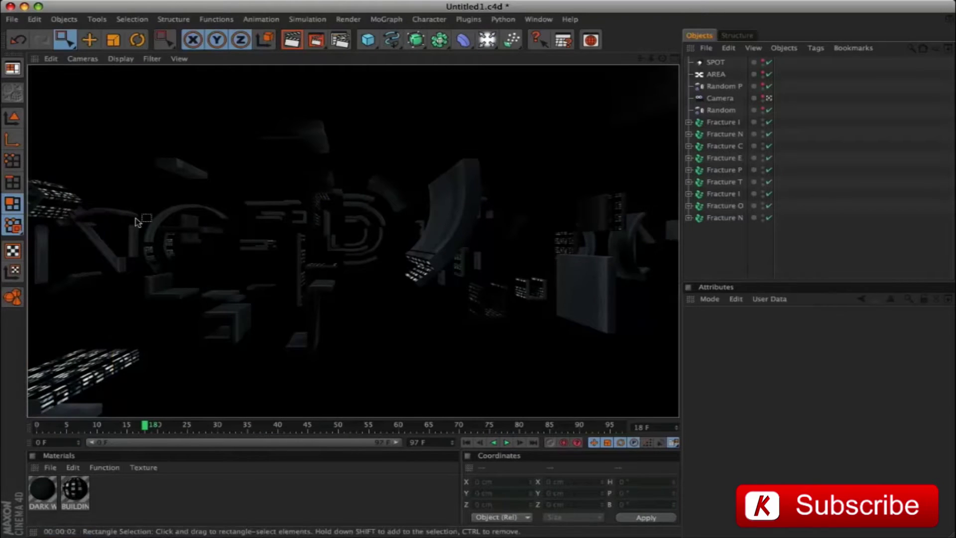
{"action": "left_click", "coordinate": [506, 442]}
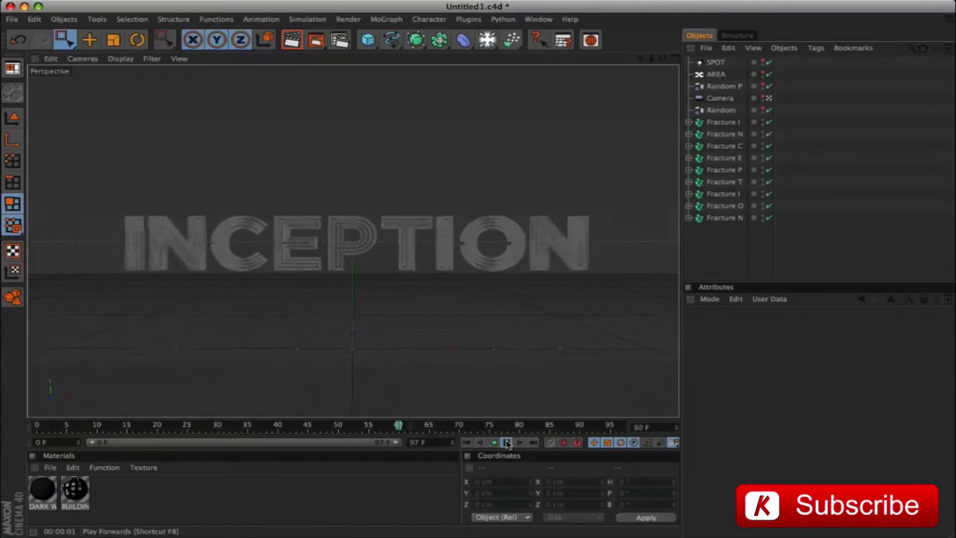
{"action": "key", "text": "ctrl+r"}
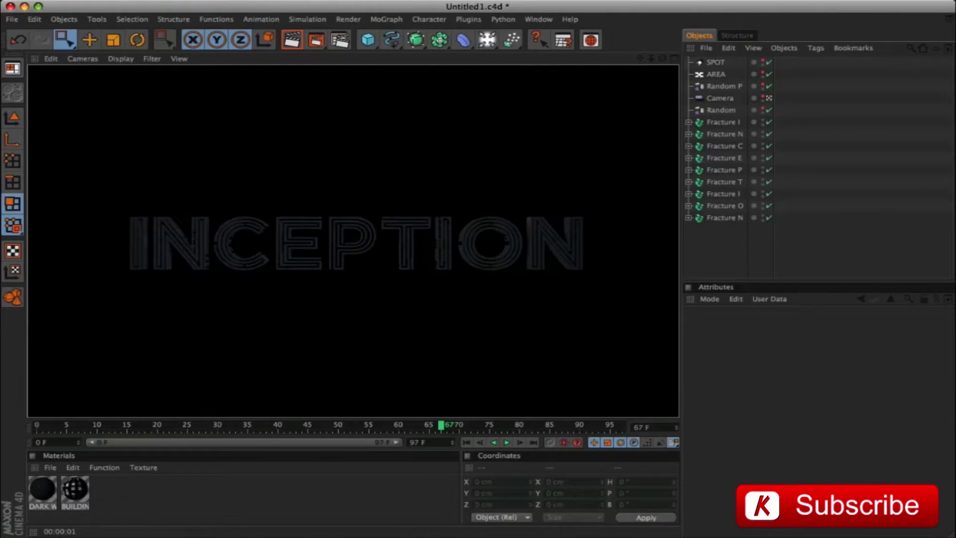
Review the Save and Anti-Aliasing options in the render settings.
{"action": "left_click", "coordinate": [332, 42]}
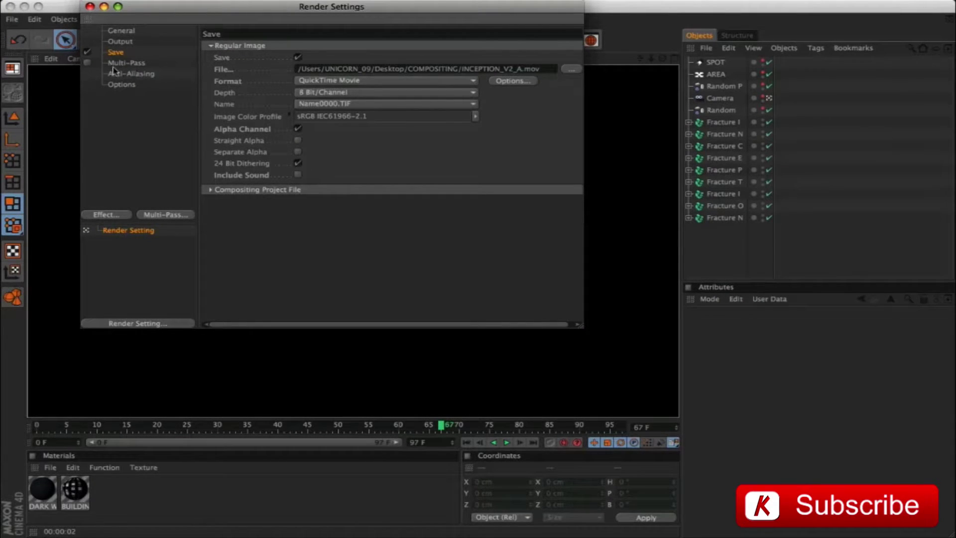
{"action": "left_click", "coordinate": [131, 74]}
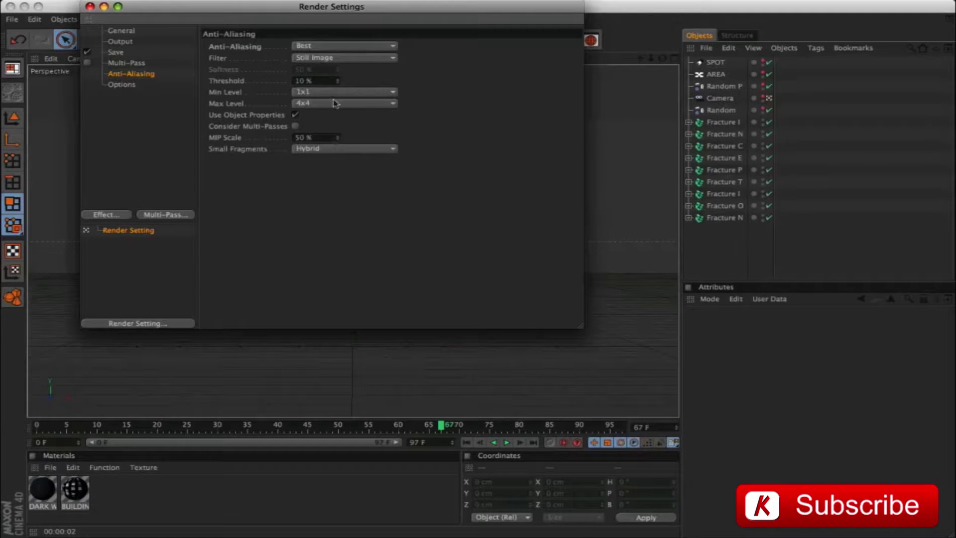
{"action": "left_click", "coordinate": [90, 7]}
Save the scene as INCEPTION_V2_A.c4d in the COMPOSITING folder, replacing the existing file, and render the animation to the Picture Viewer.
{"action": "left_click", "coordinate": [12, 19]}
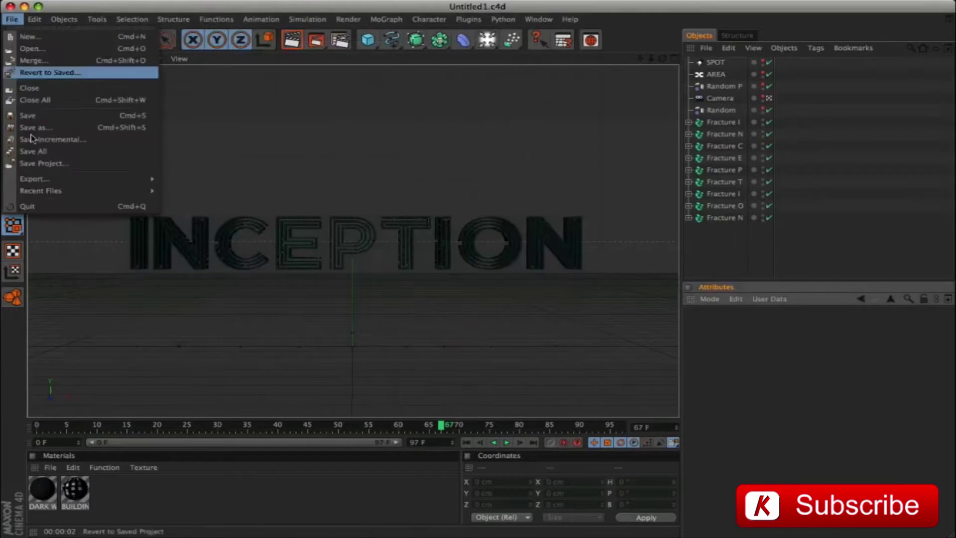
{"action": "left_click", "coordinate": [71, 131]}
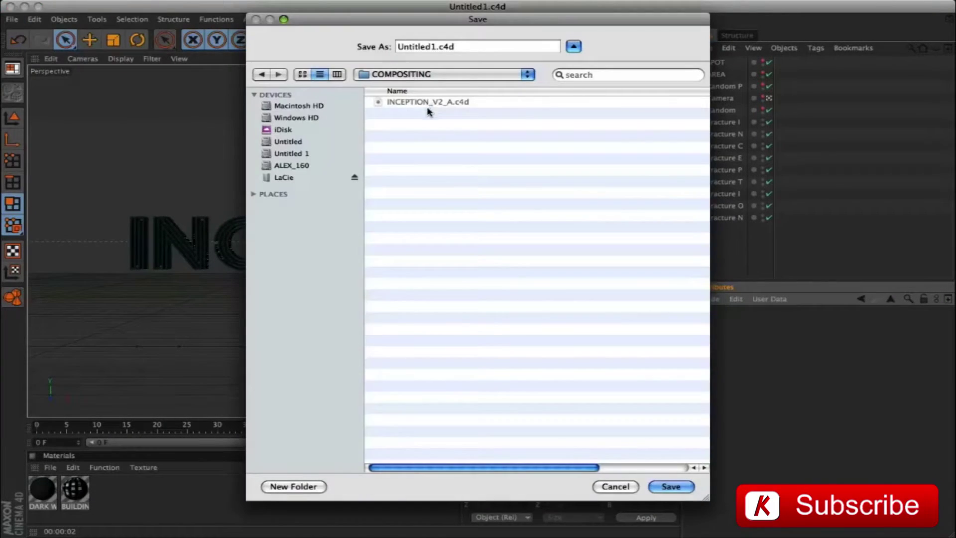
{"action": "left_click", "coordinate": [436, 102]}
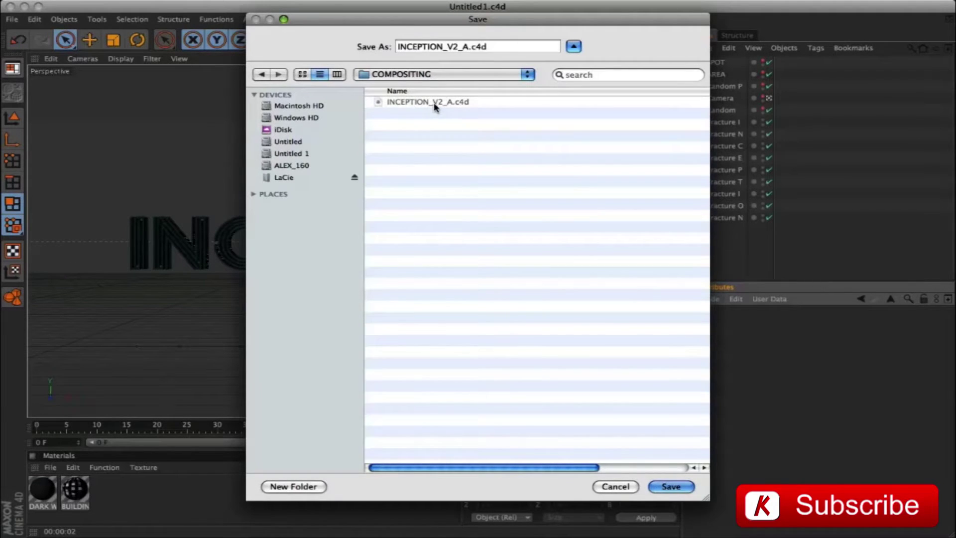
{"action": "left_click", "coordinate": [671, 487]}
{"action": "left_click", "coordinate": [568, 98]}
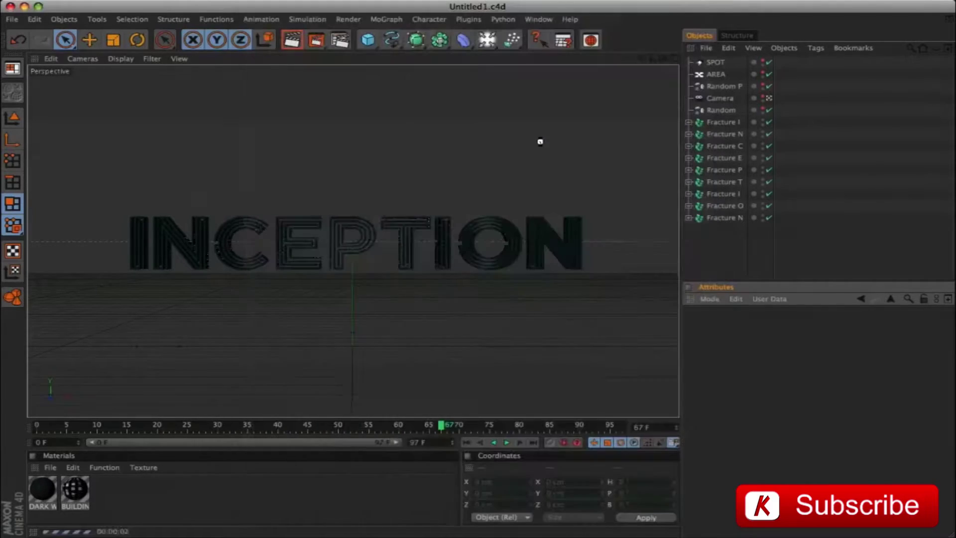
{"action": "left_click", "coordinate": [319, 40]}
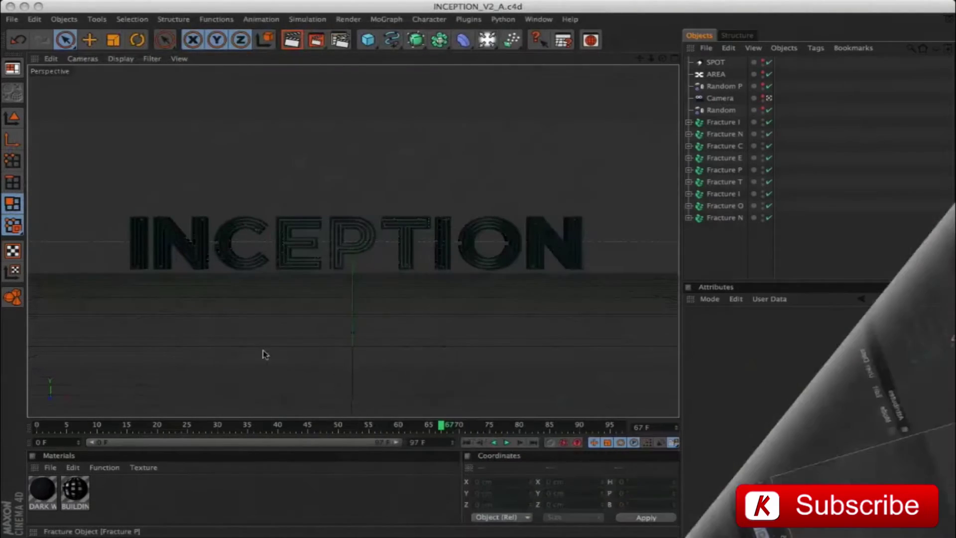
Move the animation to frame 18 and save a copy of the scene as INCEPTION_V2_FACE_MASK.c4d in the COMPOSITING folder.
{"action": "left_click_drag", "start_coordinate": [442, 427], "coordinate": [145, 429]}
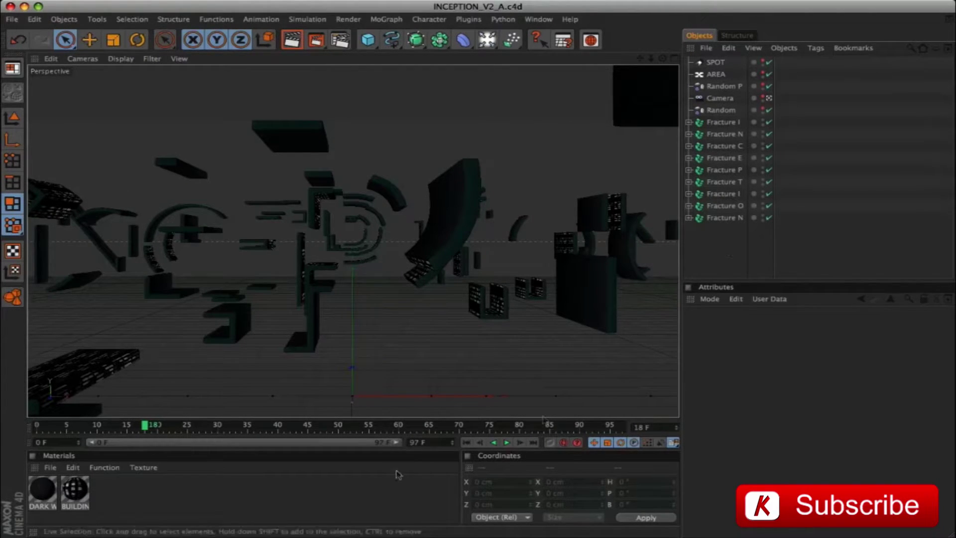
{"action": "left_click", "coordinate": [7, 18]}
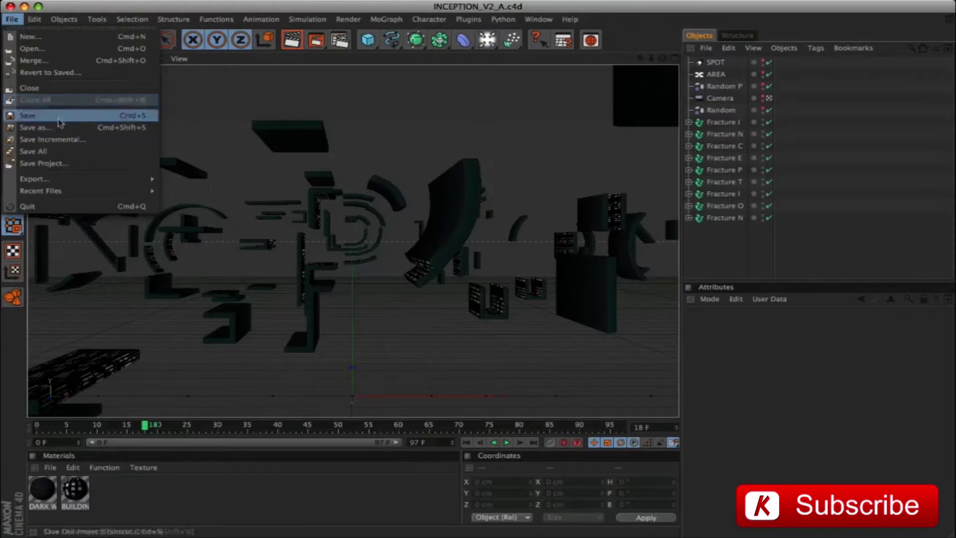
{"action": "left_click", "coordinate": [60, 124]}
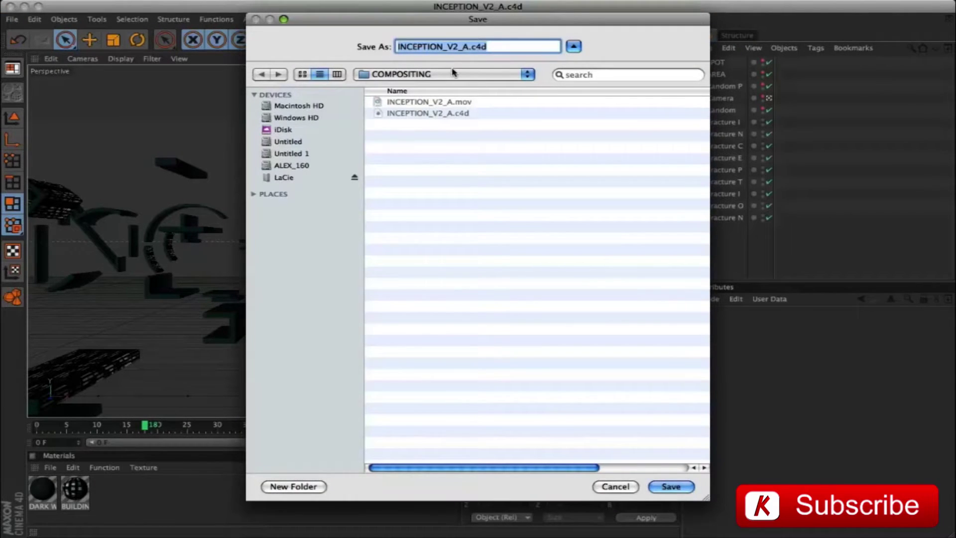
{"action": "key", "text": "Right"}
{"action": "key", "text": "Left"}
{"action": "key", "text": "Left"}
{"action": "key", "text": "Left"}
{"action": "key", "text": "Left"}
{"action": "key", "text": "BackSpace"}
{"action": "type", "text": "FACE_"}
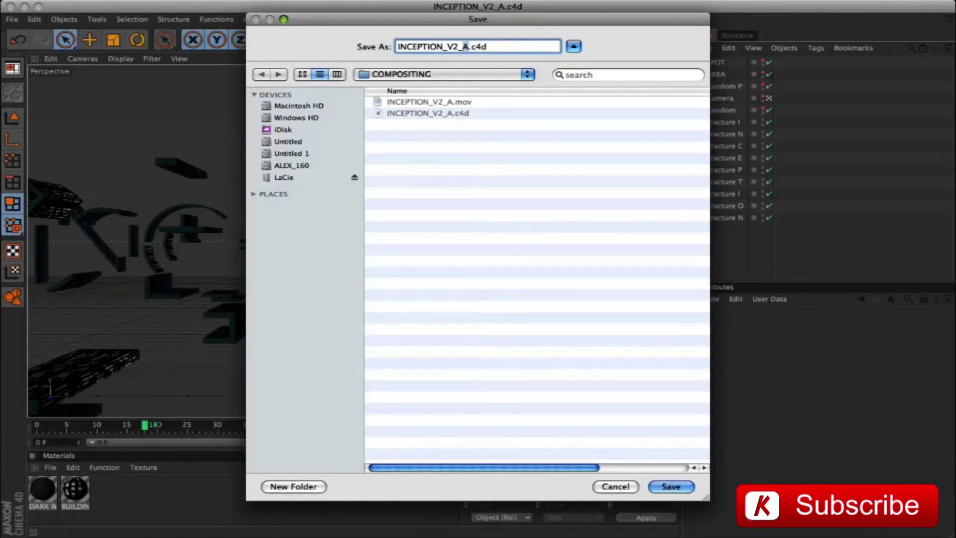
{"action": "type", "text": "MASK"}
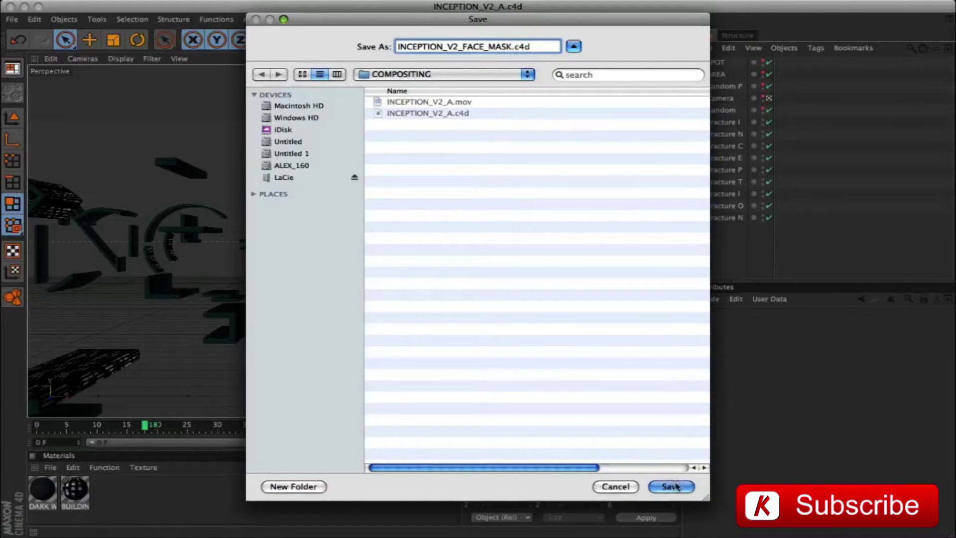
{"action": "key", "text": "Return"}
Create a pure white material with only the Luminance channel enabled and replace the building window material with it throughout the scene.
{"action": "double_click", "coordinate": [107, 494]}
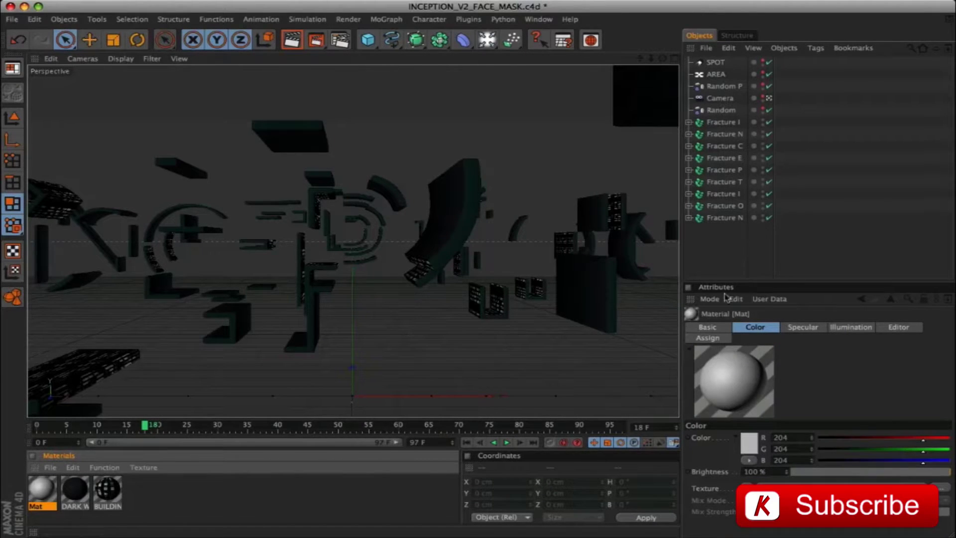
{"action": "left_click", "coordinate": [707, 327]}
{"action": "left_click", "coordinate": [737, 461]}
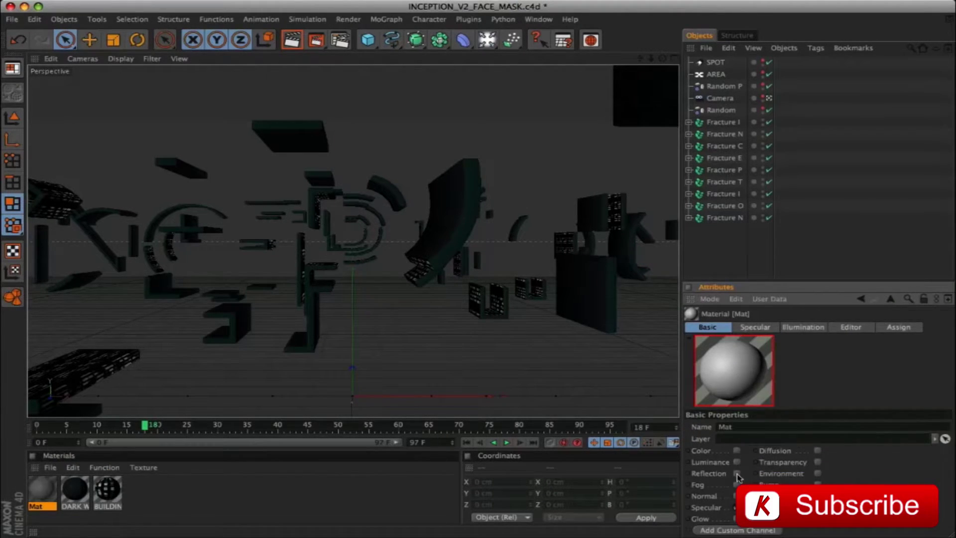
{"action": "left_click", "coordinate": [737, 462]}
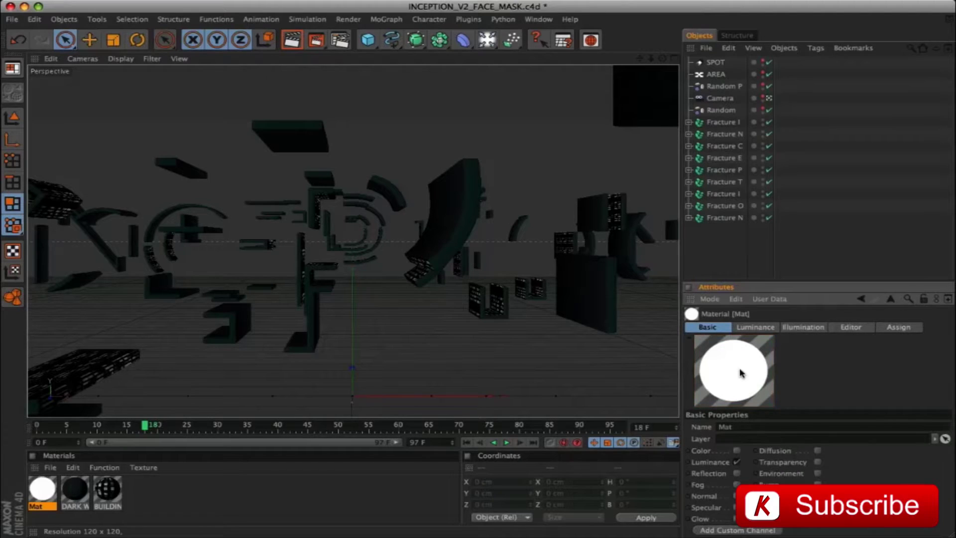
{"action": "left_click_drag", "start_coordinate": [39, 496], "coordinate": [110, 499]}
Create a pure black material with all channels disabled, replace the dark letter material with it, and remove the old material.
{"action": "double_click", "coordinate": [110, 498]}
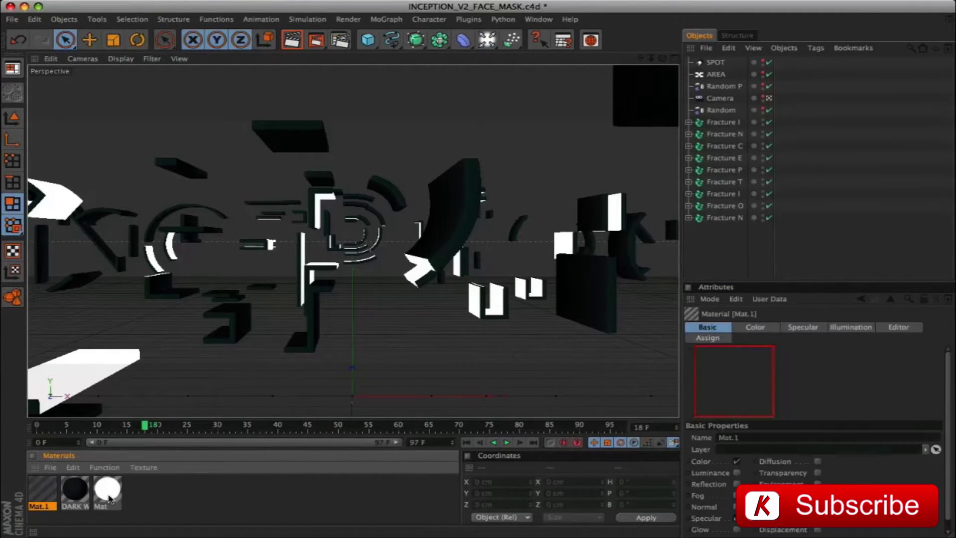
{"action": "left_click", "coordinate": [737, 461]}
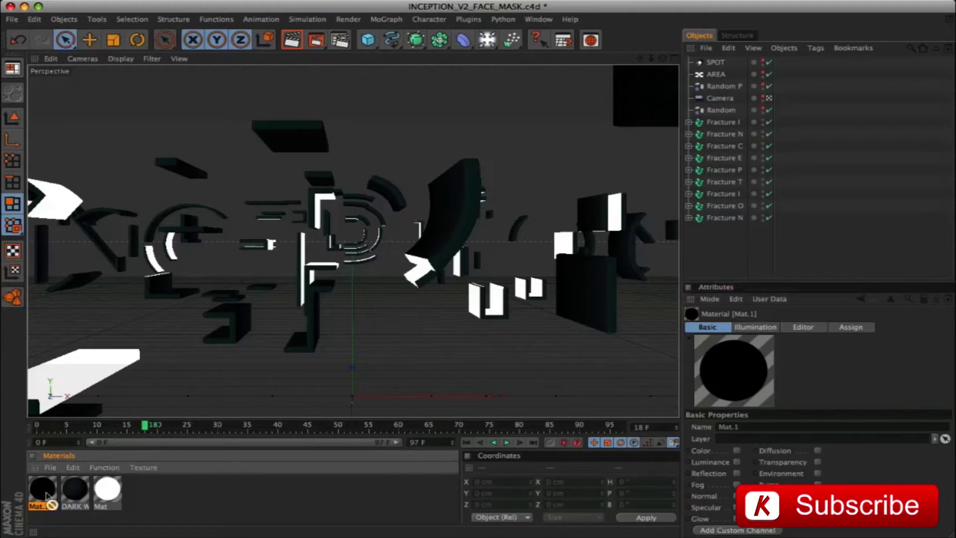
{"action": "left_click", "coordinate": [75, 490]}
{"action": "key", "text": "Delete"}
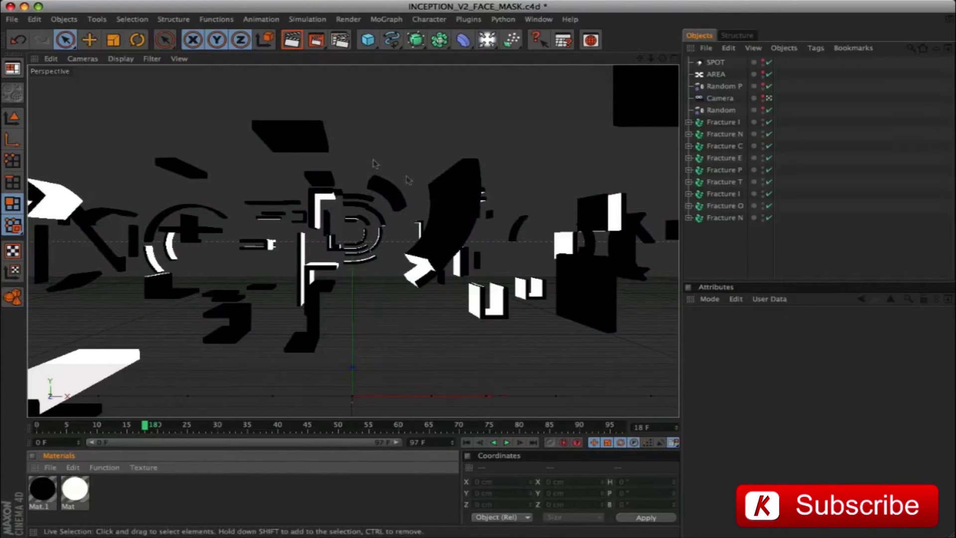
Play the black-and-white animation from its start to frame 11 and render that frame in the viewport.
{"action": "left_click", "coordinate": [466, 442]}
{"action": "left_click", "coordinate": [507, 442]}
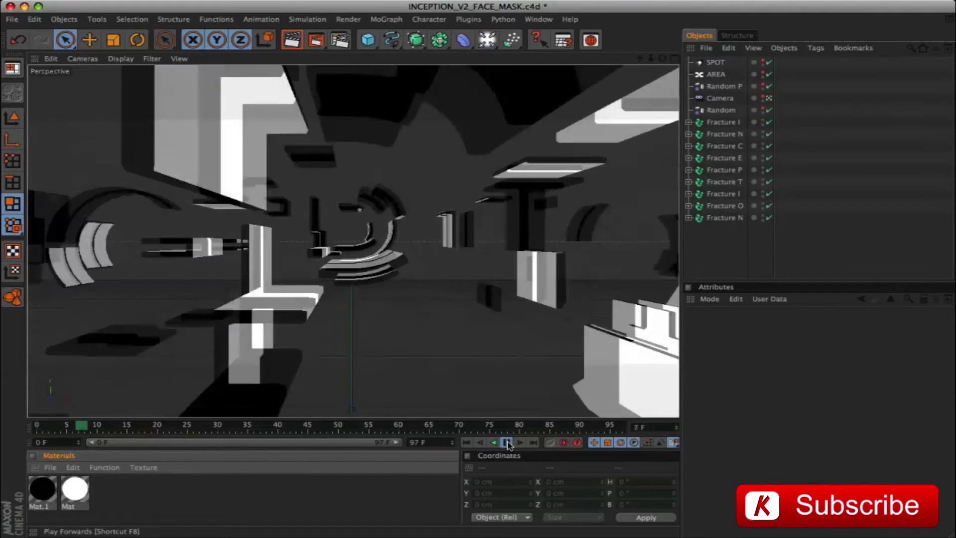
{"action": "key", "text": "super+r"}
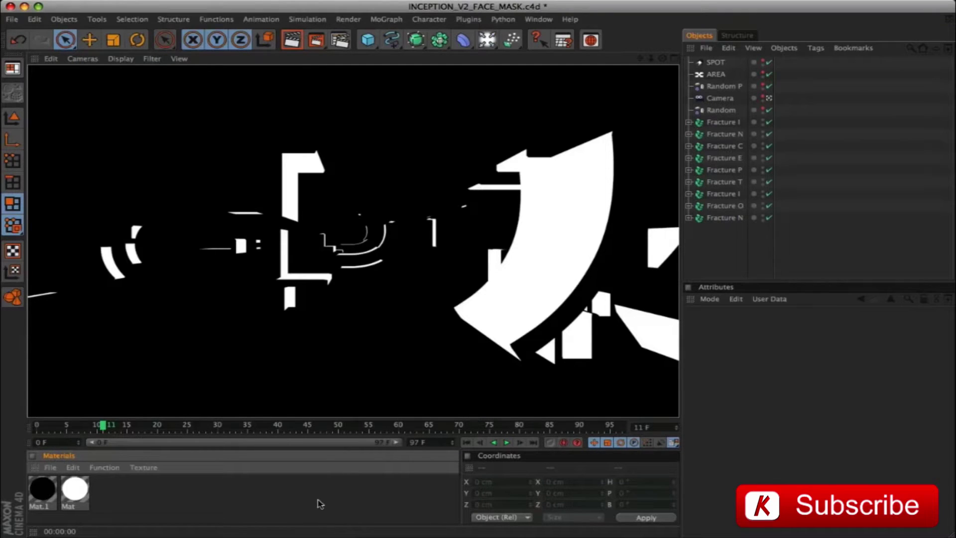
{"action": "key", "text": "super+Tab"}
Set the movie output name to INCEPTION_V2_FACE_MASK, disable Alpha Channel, and render the animation to the Picture Viewer.
{"action": "left_click", "coordinate": [341, 40]}
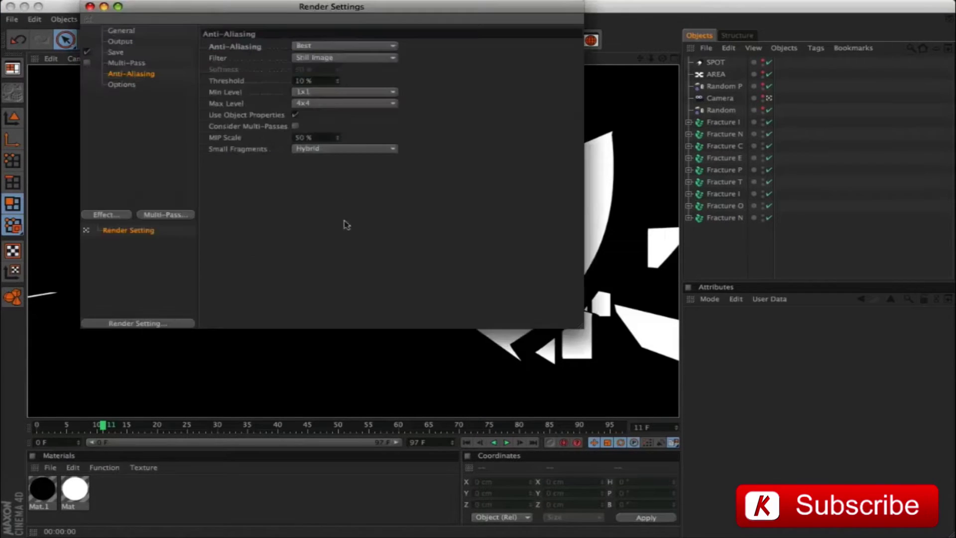
{"action": "left_click", "coordinate": [120, 42]}
{"action": "left_click", "coordinate": [120, 53]}
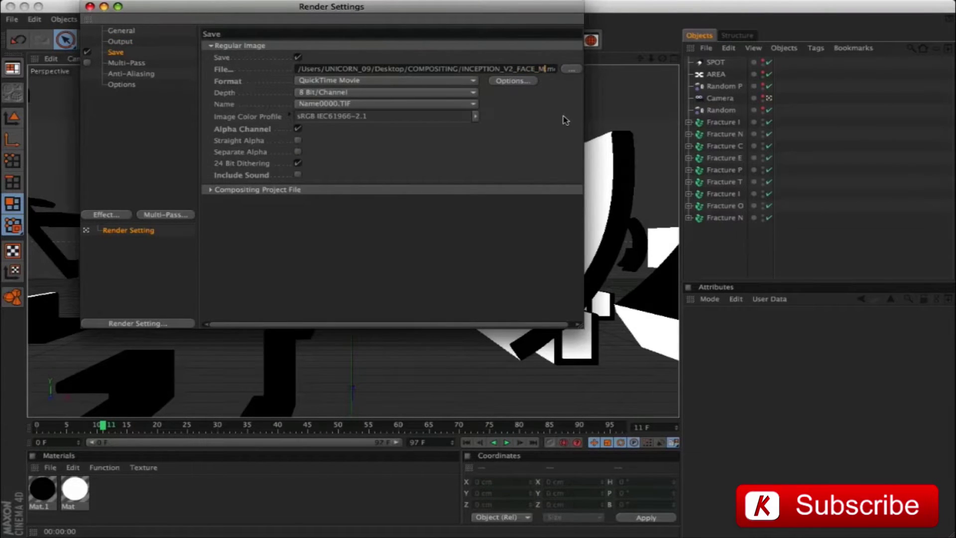
{"action": "type", "text": "ASK"}
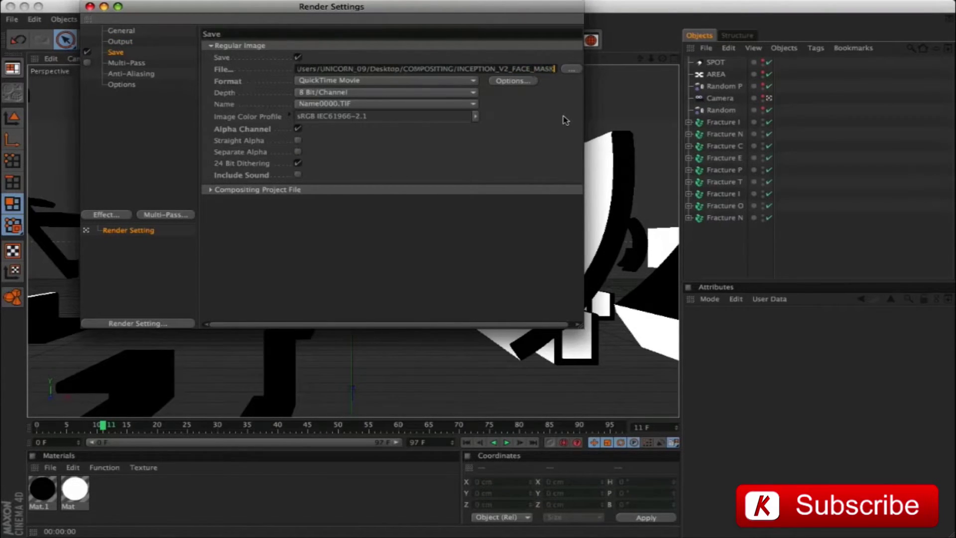
{"action": "left_click", "coordinate": [298, 129]}
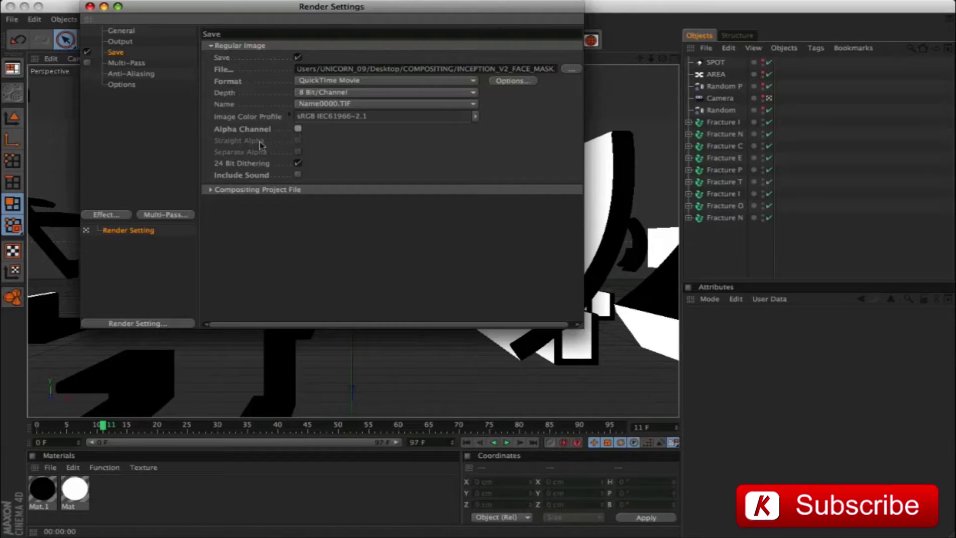
{"action": "left_click", "coordinate": [89, 7]}
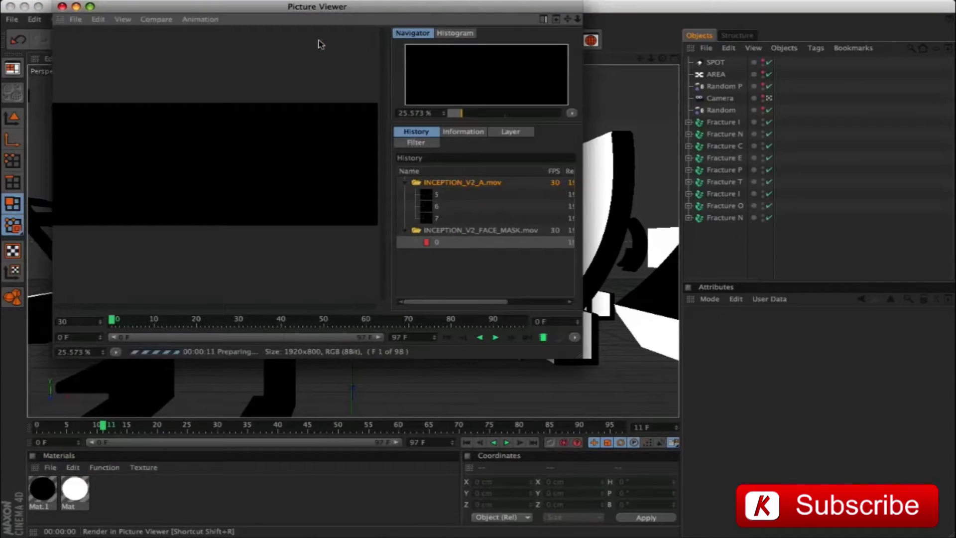
{"action": "left_click", "coordinate": [317, 40]}
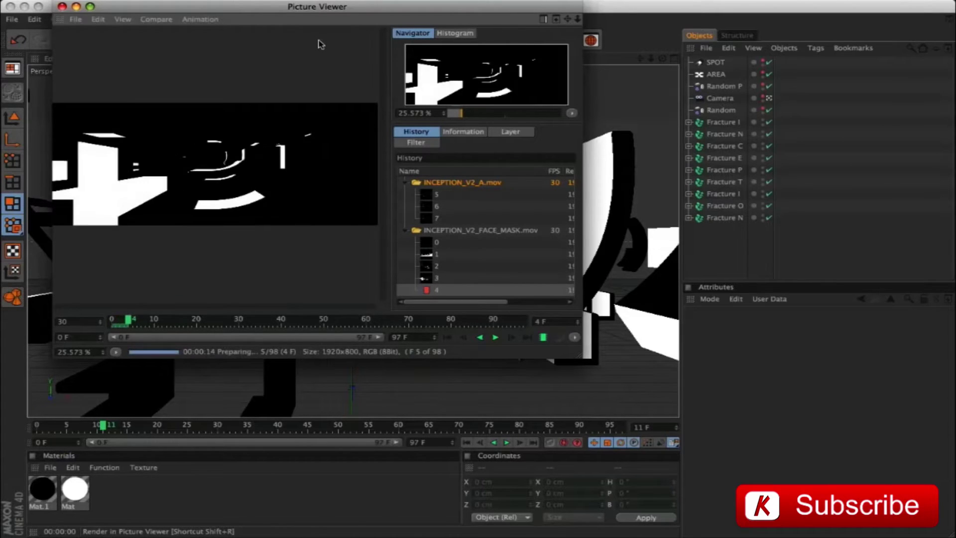
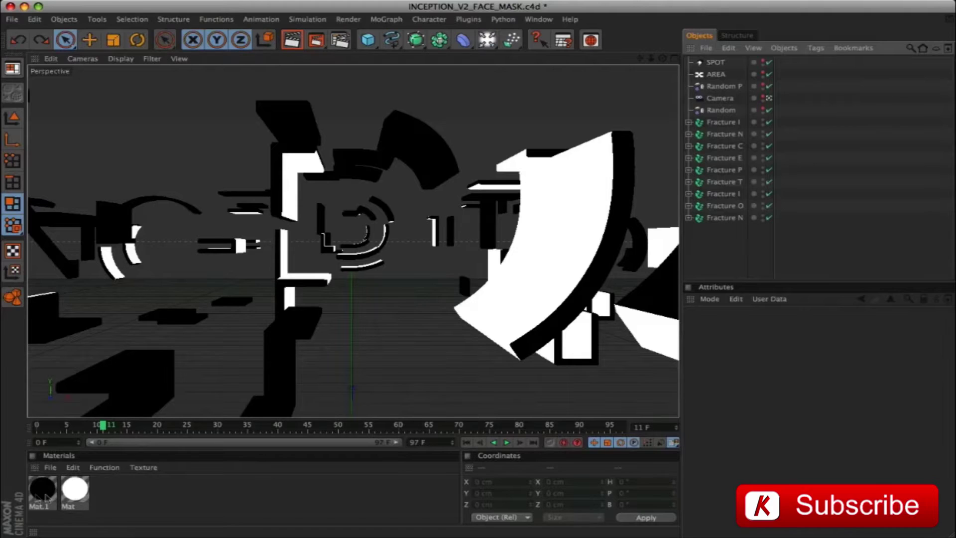
Replace the white material with the black one throughout the scene, and create a new material with only the Luminance channel enabled.
{"action": "left_click_drag", "start_coordinate": [46, 498], "coordinate": [77, 499], "text": "alt"}
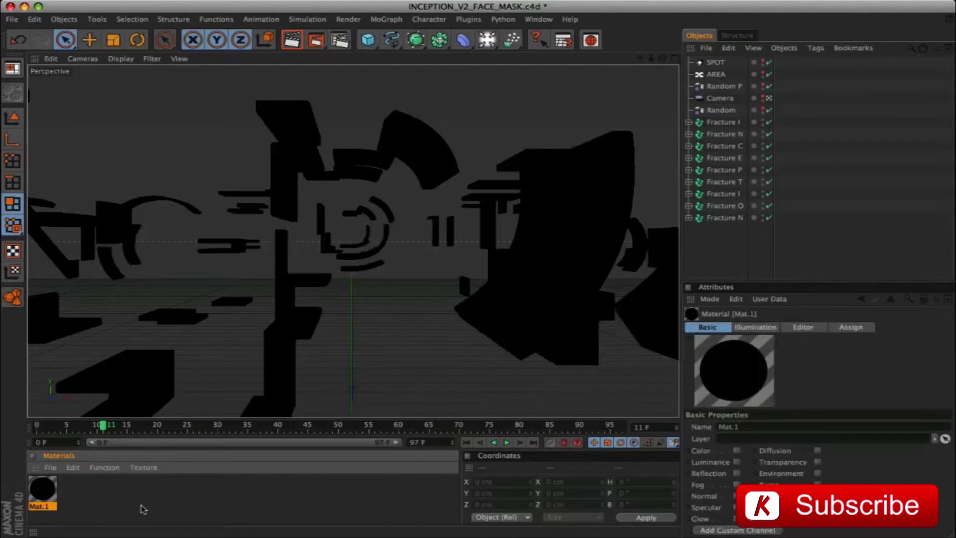
{"action": "double_click", "coordinate": [89, 497]}
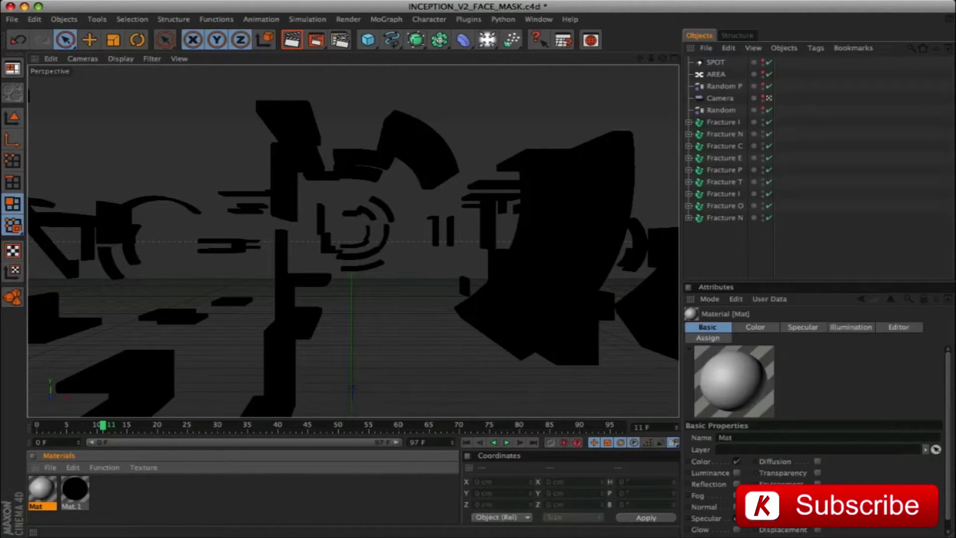
{"action": "left_click", "coordinate": [737, 518]}
{"action": "left_click", "coordinate": [737, 451]}
{"action": "left_click", "coordinate": [737, 462]}
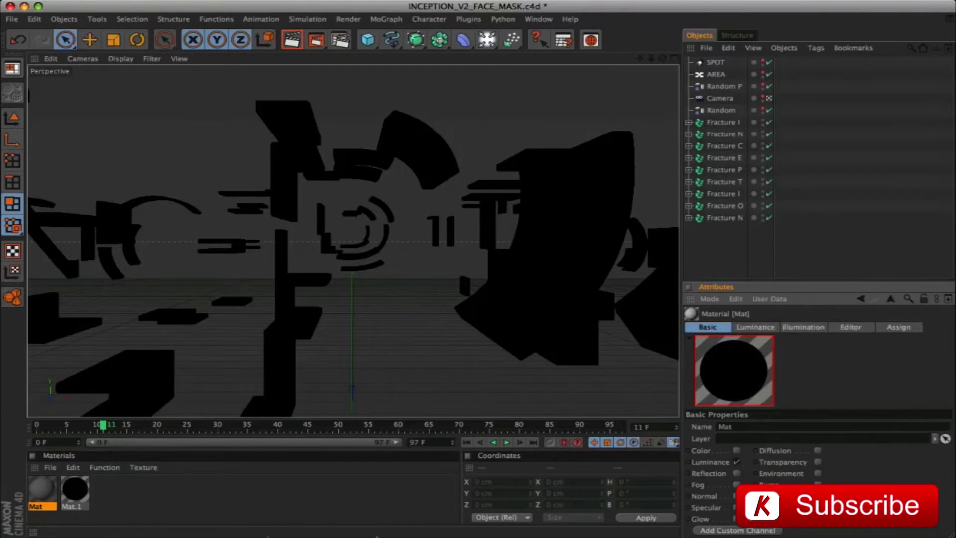
Assign the new white material to the C1 cap selection texture tags of the first I, N and C letters.
{"action": "left_click", "coordinate": [688, 122]}
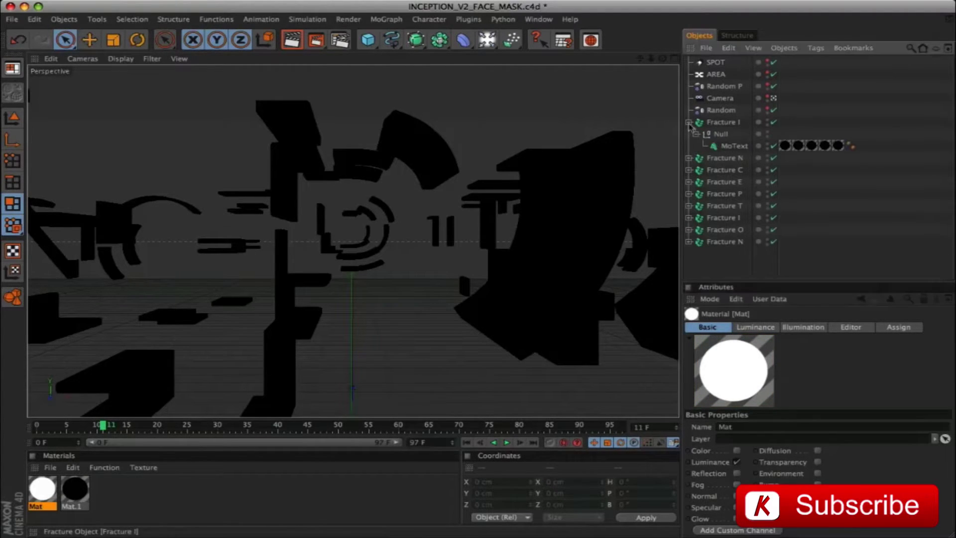
{"action": "left_click", "coordinate": [797, 145]}
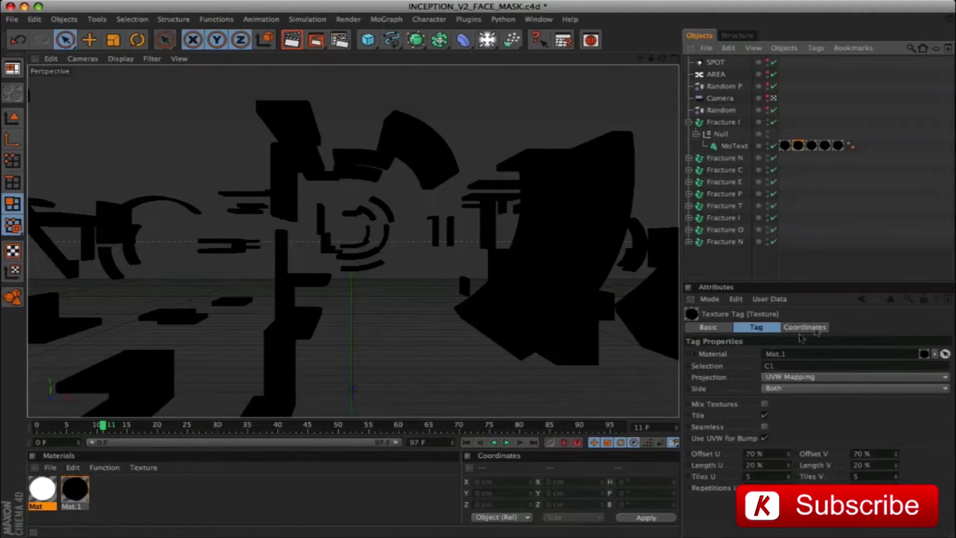
{"action": "double_click", "coordinate": [782, 367]}
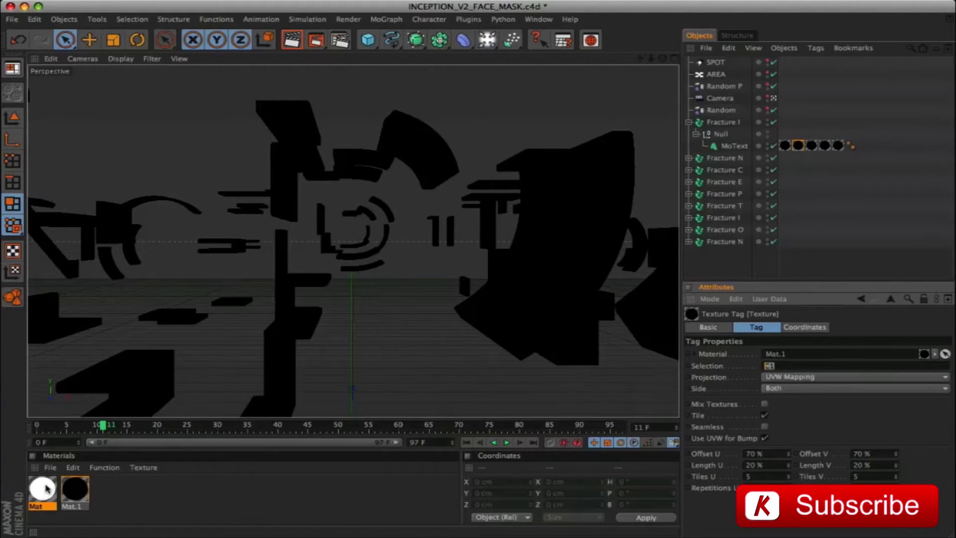
{"action": "left_click_drag", "start_coordinate": [46, 489], "coordinate": [796, 146]}
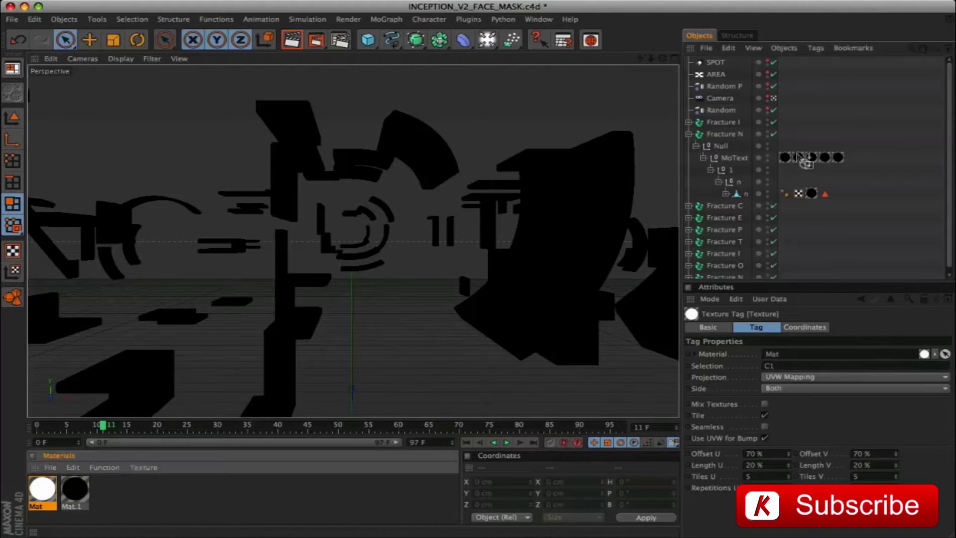
{"action": "left_click", "coordinate": [689, 134]}
{"action": "left_click", "coordinate": [688, 146]}
{"action": "left_click", "coordinate": [688, 146]}
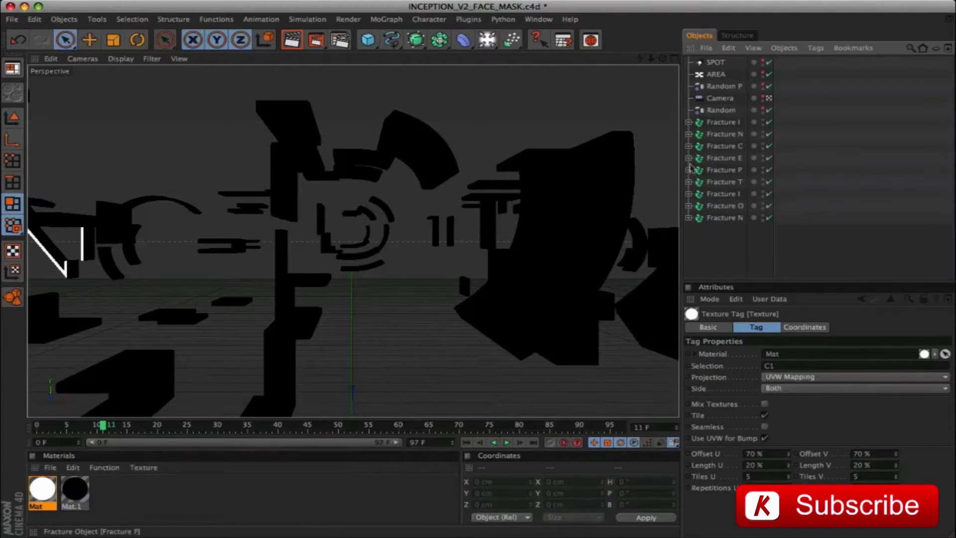
Assign the white material to the C1 cap texture tags of the E, P and T letters.
{"action": "left_click", "coordinate": [688, 158]}
{"action": "left_click", "coordinate": [798, 181]}
{"action": "left_click", "coordinate": [688, 157]}
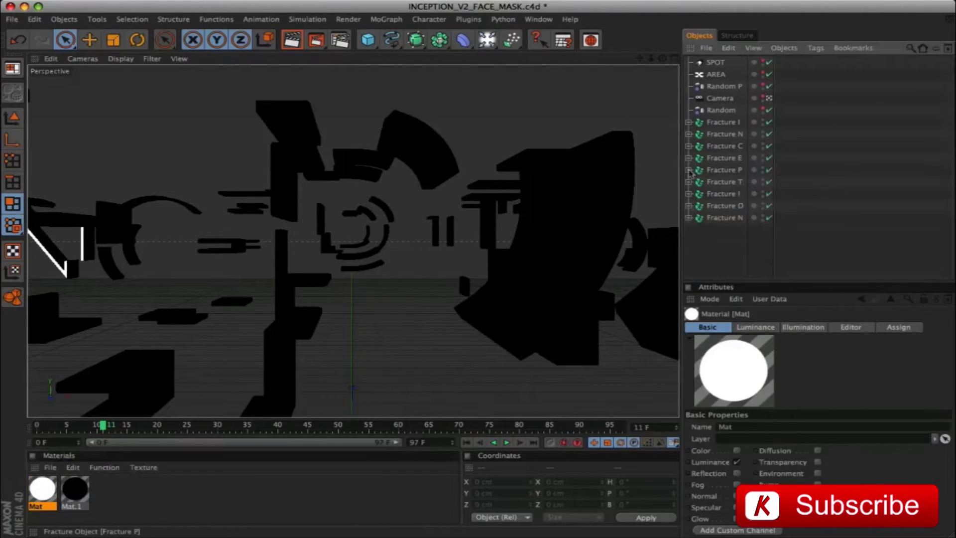
{"action": "left_click_drag", "start_coordinate": [793, 188], "coordinate": [797, 192]}
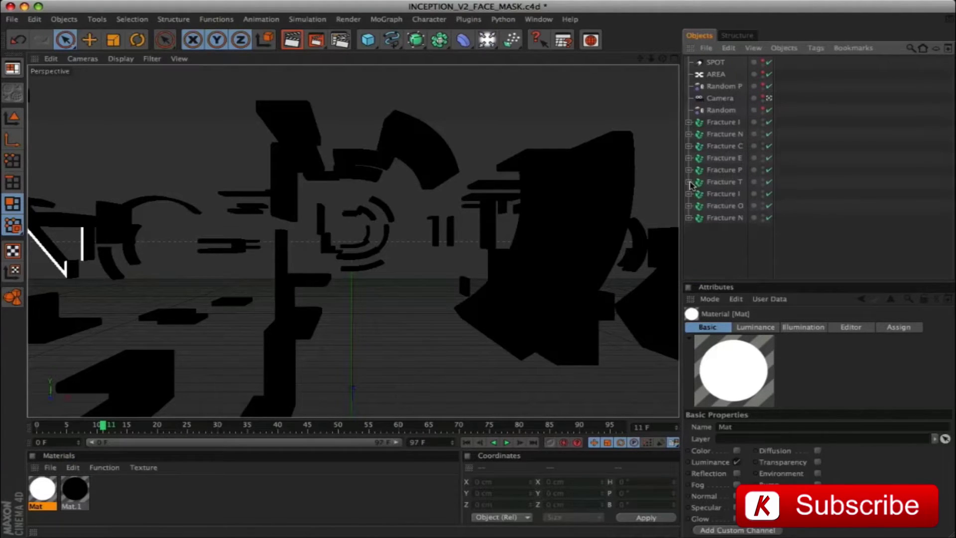
{"action": "left_click", "coordinate": [690, 182]}
{"action": "left_click_drag", "start_coordinate": [797, 202], "coordinate": [798, 204]}
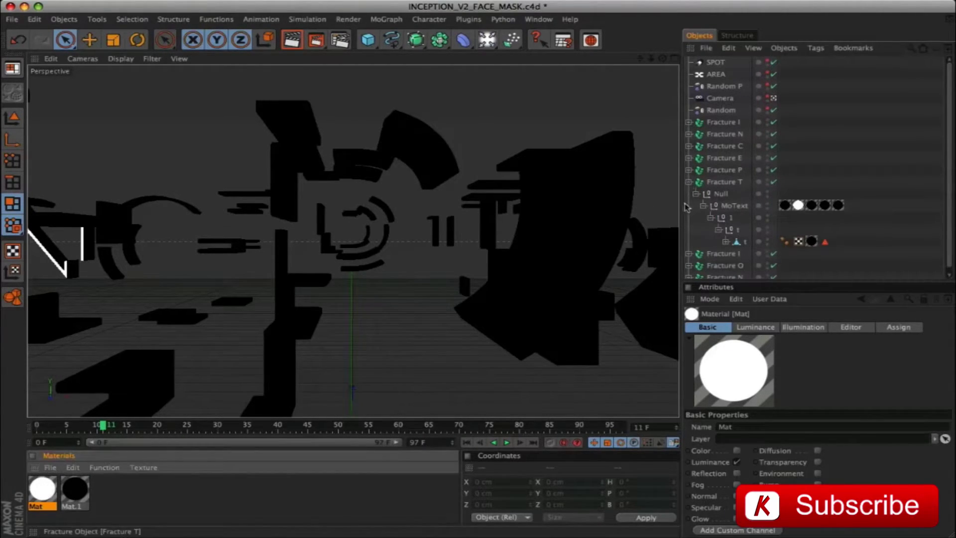
{"action": "left_click", "coordinate": [689, 183]}
Assign the white material to the C1 cap texture tags of the last I, O and N letters.
{"action": "left_click_drag", "start_coordinate": [44, 493], "coordinate": [842, 215]}
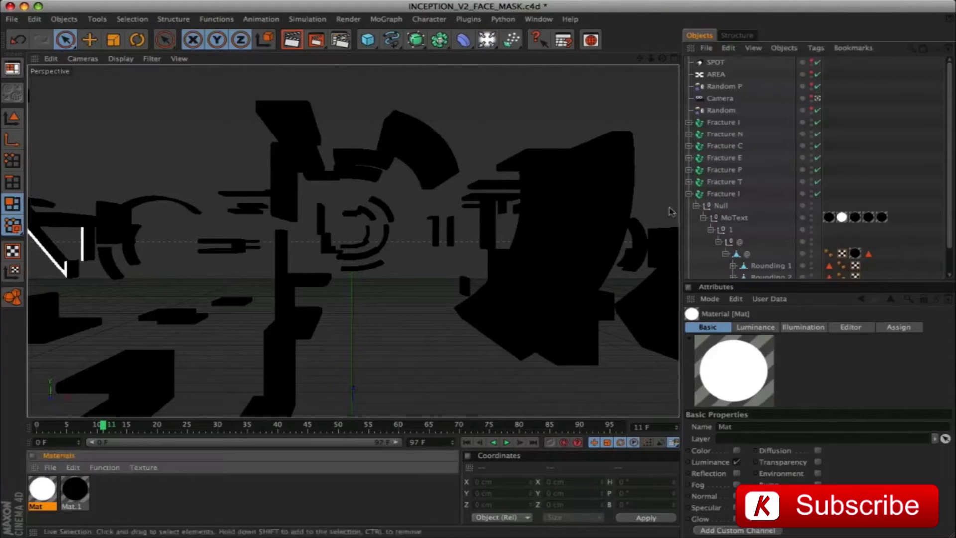
{"action": "left_click", "coordinate": [689, 194]}
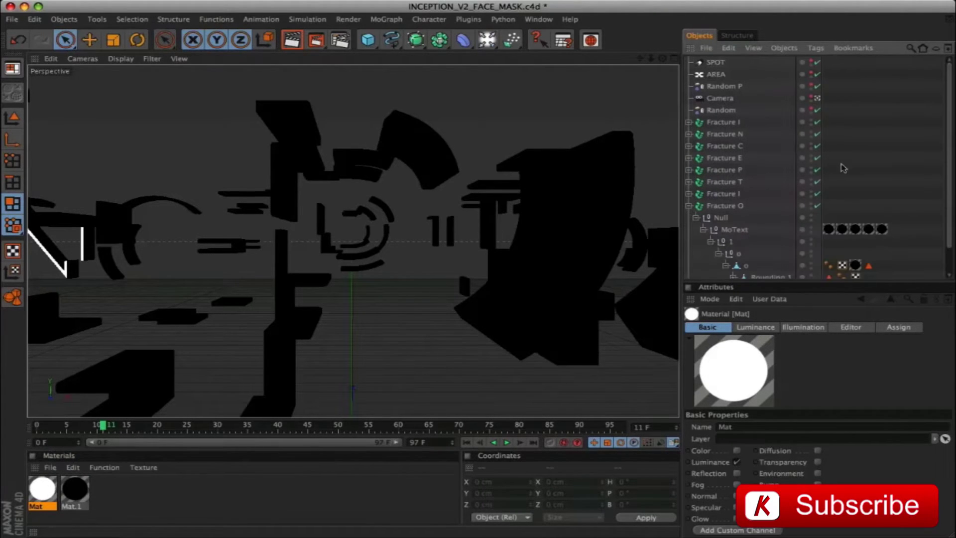
{"action": "left_click", "coordinate": [689, 205]}
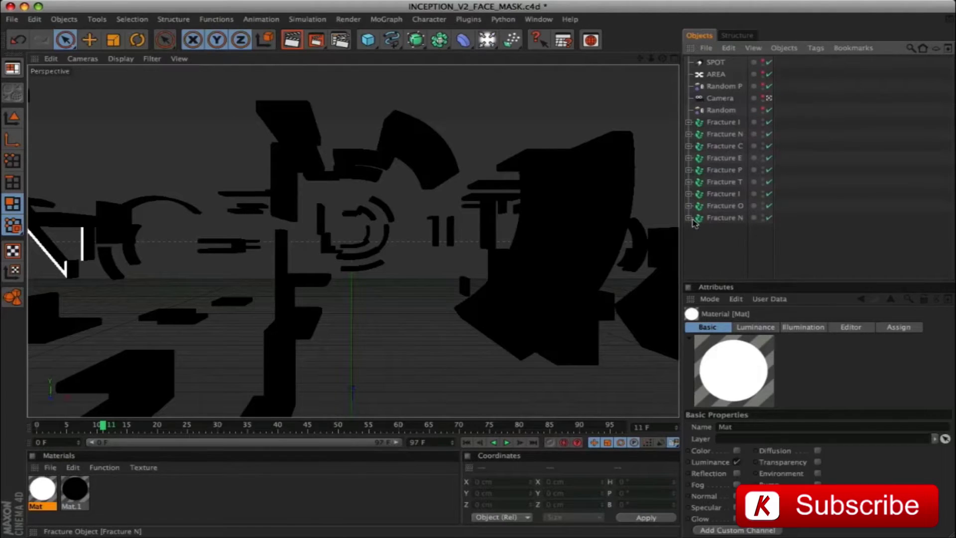
{"action": "left_click", "coordinate": [690, 218]}
{"action": "left_click_drag", "start_coordinate": [820, 248], "coordinate": [800, 243]}
{"action": "left_click", "coordinate": [689, 218]}
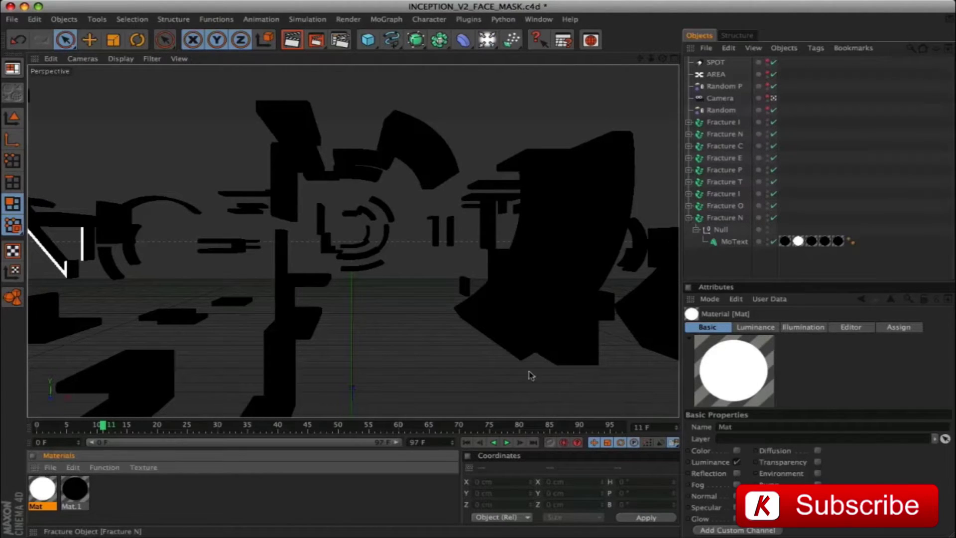
{"action": "left_click", "coordinate": [230, 504]}
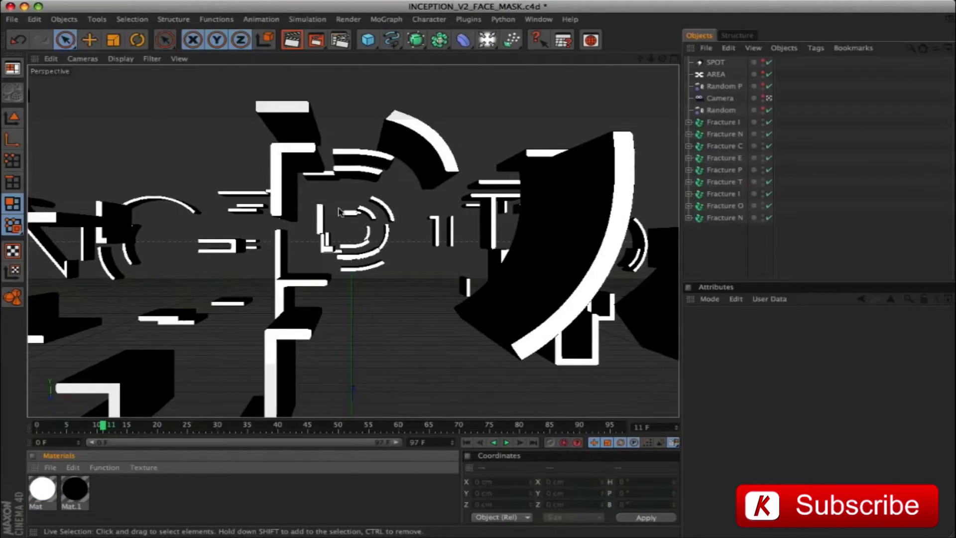
Play the cap mask animation from its start and render frames 21 and 37 in the viewport.
{"action": "left_click", "coordinate": [467, 442]}
{"action": "left_click", "coordinate": [506, 442]}
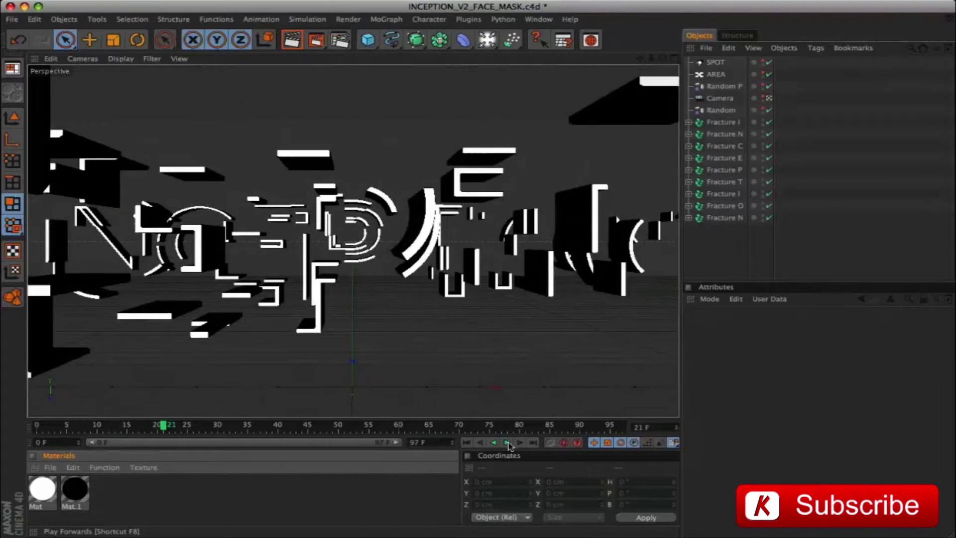
{"action": "key", "text": "super+r"}
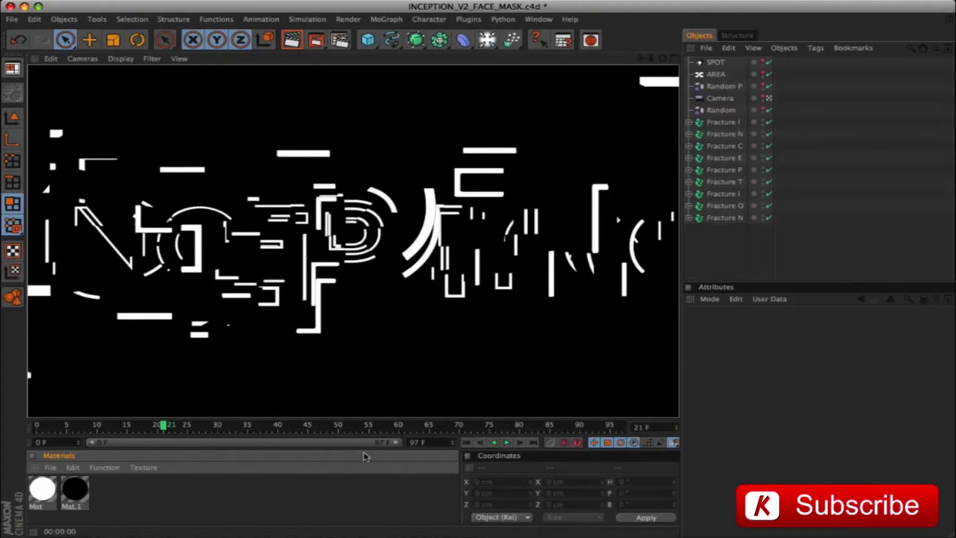
{"action": "left_click", "coordinate": [467, 441]}
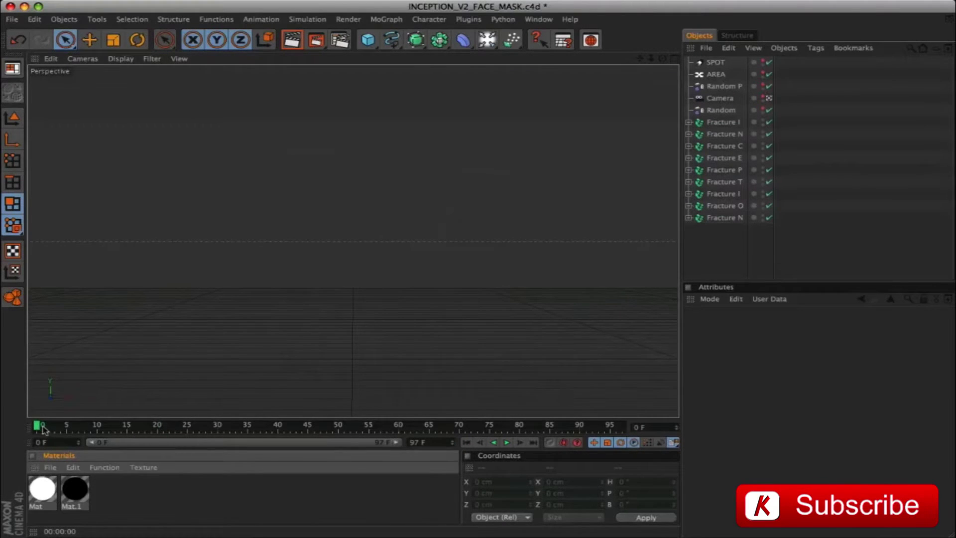
{"action": "key", "text": "F8"}
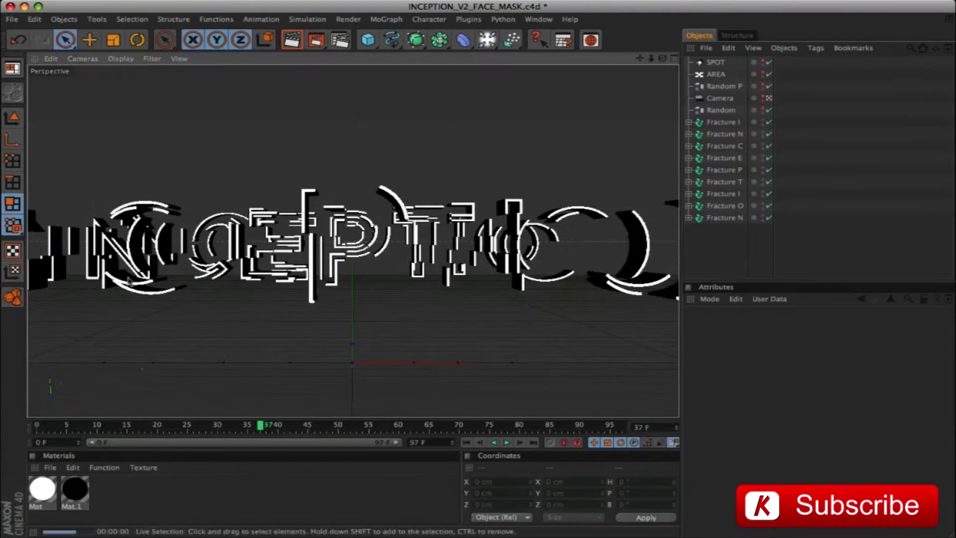
{"action": "key", "text": "super+r"}
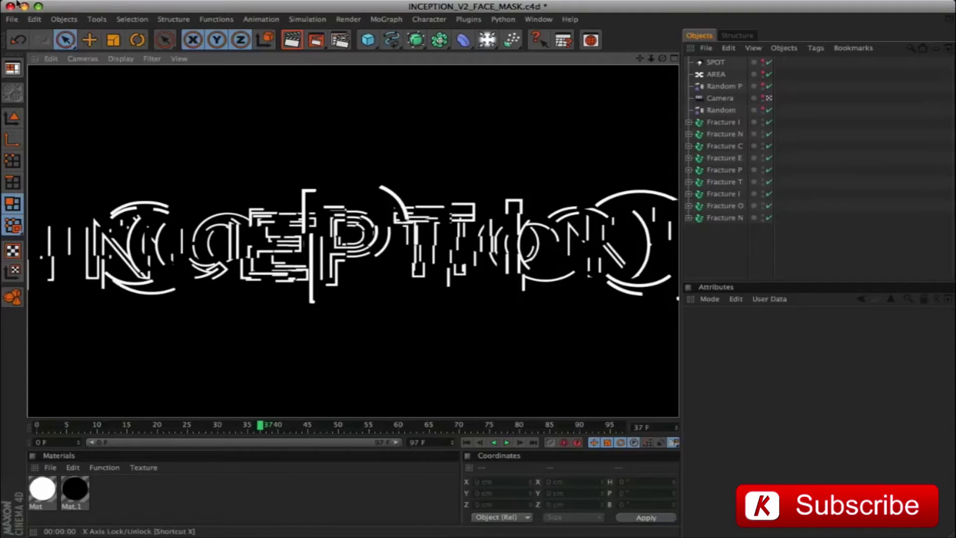
Save the scene as INCEPTION_V2_CAPS_C1_MASK.c4d in the COMPOSITING folder.
{"action": "left_click", "coordinate": [12, 19]}
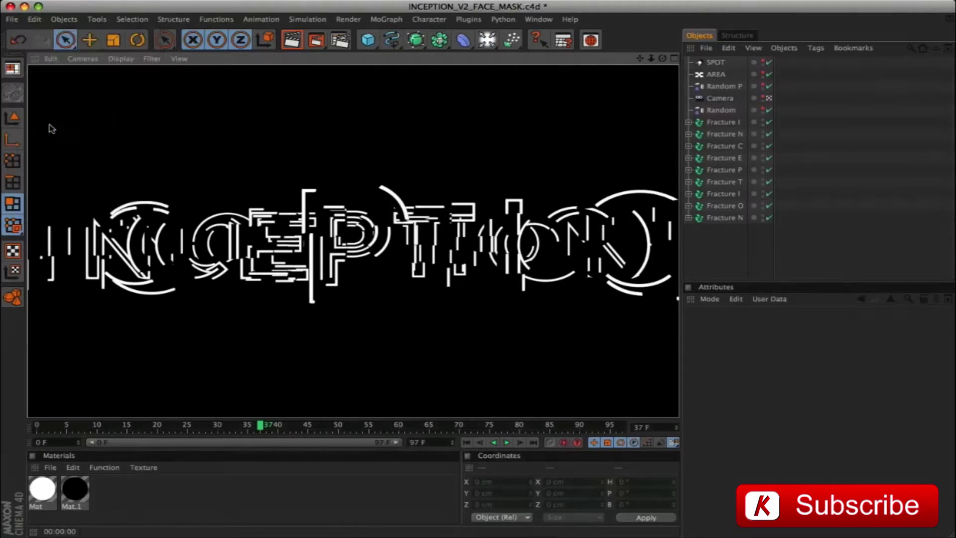
{"action": "left_click", "coordinate": [44, 127]}
{"action": "left_click", "coordinate": [462, 46]}
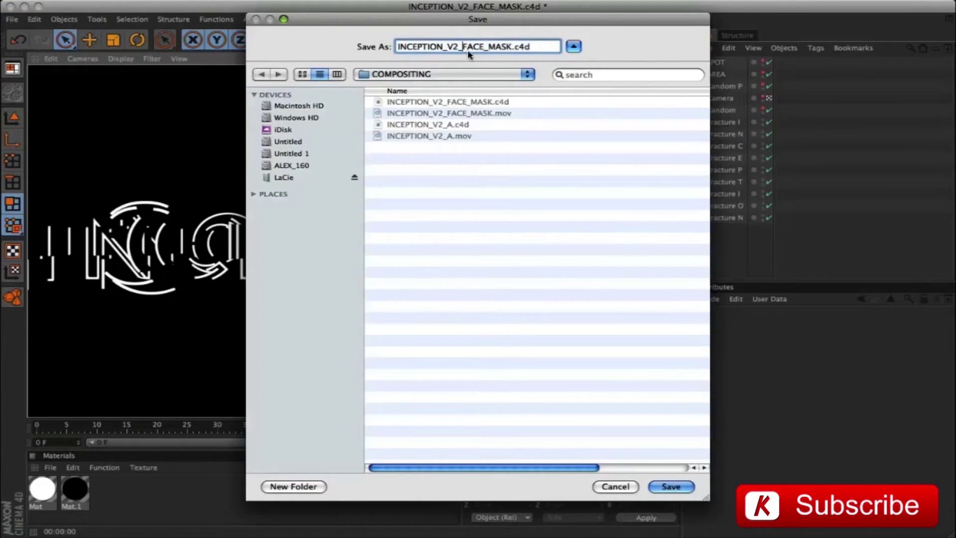
{"action": "left_click_drag", "start_coordinate": [462, 46], "coordinate": [483, 46]}
{"action": "type", "text": "CAP"}
{"action": "type", "text": "S_C1"}
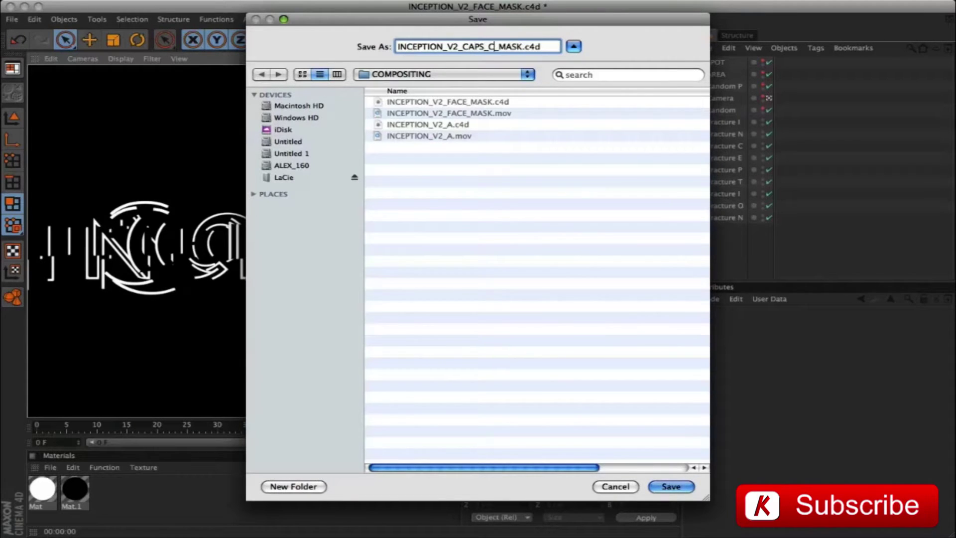
{"action": "key", "text": "Return"}
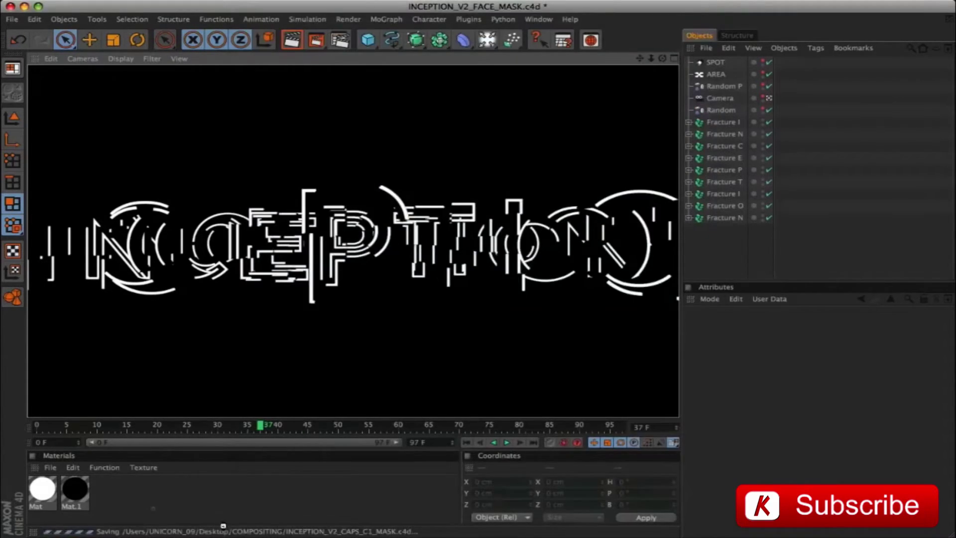
Set the movie output name to INCEPTION_V2_CAPS_C1_MASK and render the animation to the Picture Viewer.
{"action": "left_click", "coordinate": [342, 42]}
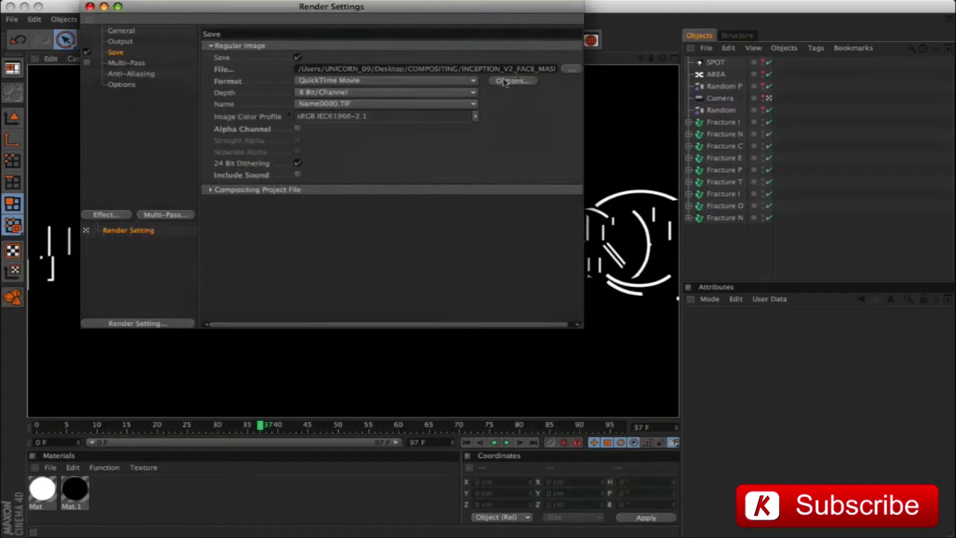
{"action": "type", "text": "CAP"}
{"action": "key", "text": "Right"}
{"action": "key", "text": "Right"}
{"action": "key", "text": "Right"}
{"action": "key", "text": "Right"}
{"action": "key", "text": "Right"}
{"action": "key", "text": "Right"}
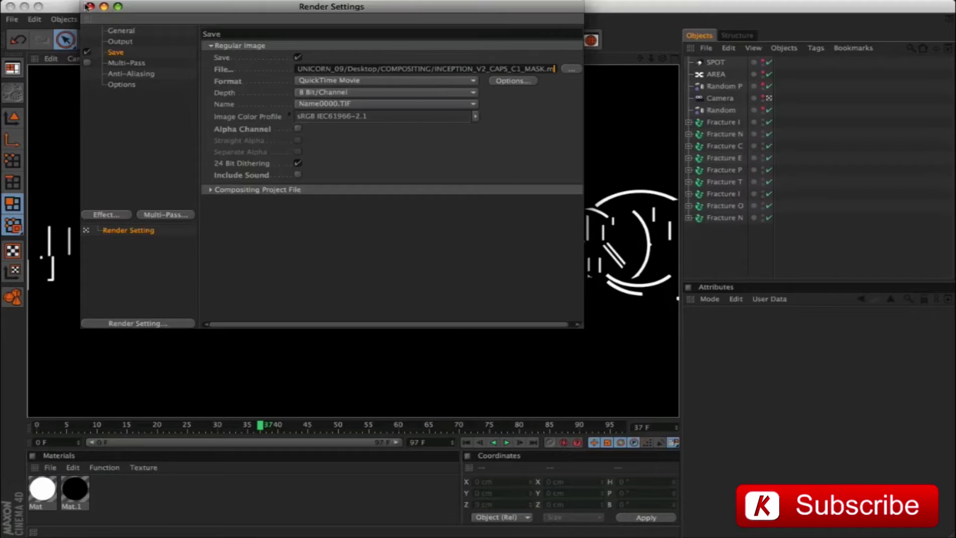
{"action": "left_click", "coordinate": [88, 7]}
{"action": "left_click", "coordinate": [316, 40]}
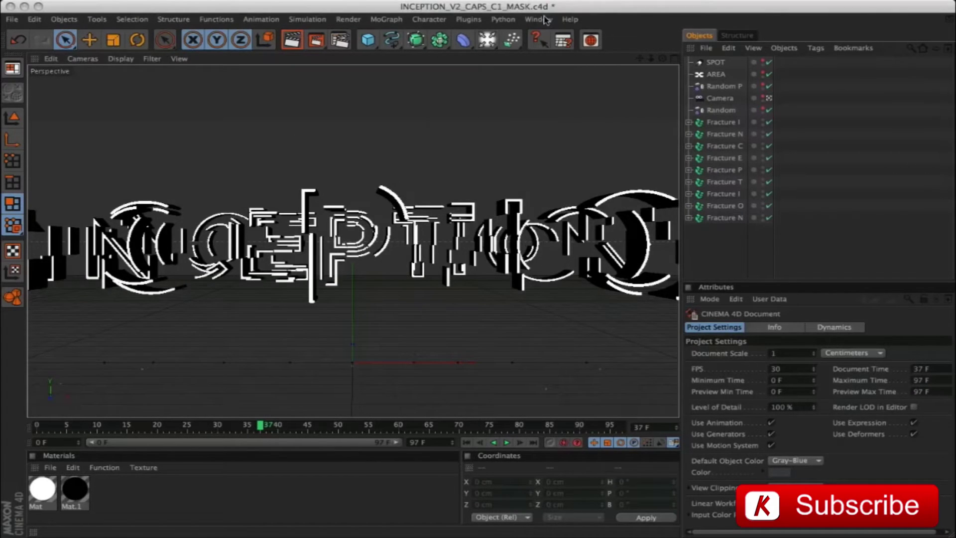
Switch to the INCEPTION_V2_A scene and set the DARK WALL material's color to RGB 118, 126, 134.
{"action": "left_click", "coordinate": [538, 19]}
{"action": "left_click", "coordinate": [567, 335]}
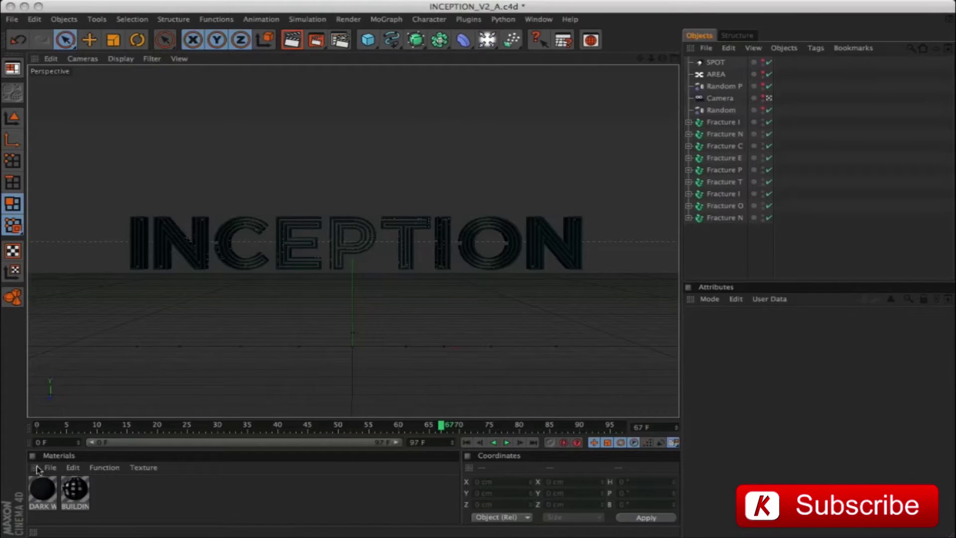
{"action": "left_click", "coordinate": [44, 490]}
{"action": "double_click", "coordinate": [787, 438]}
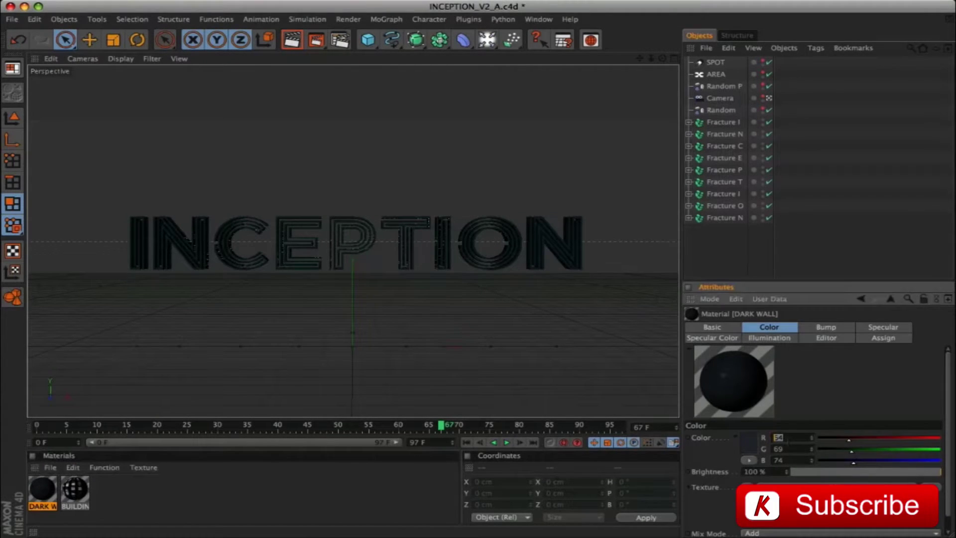
{"action": "type", "text": "118"}
{"action": "key", "text": "Tab"}
{"action": "type", "text": "126"}
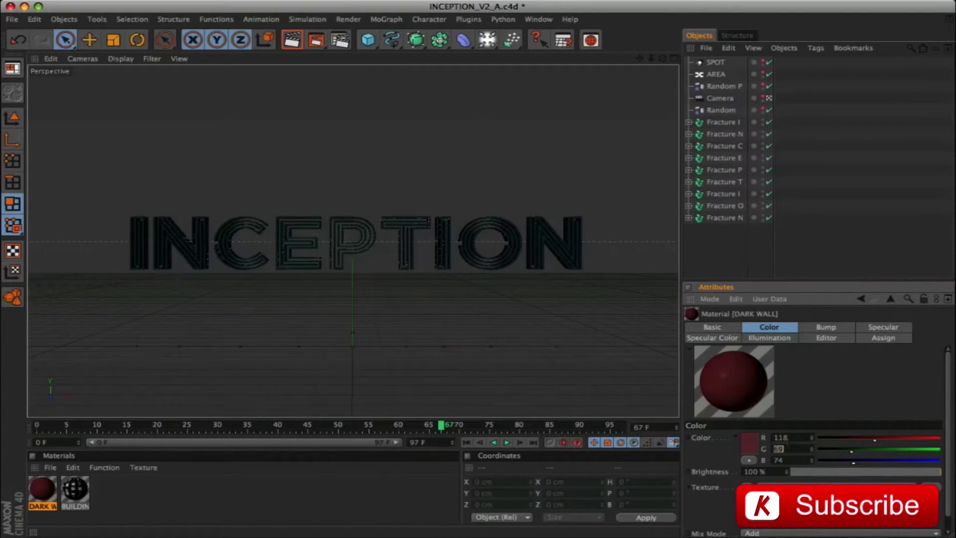
{"action": "key", "text": "Tab"}
{"action": "type", "text": "13"}
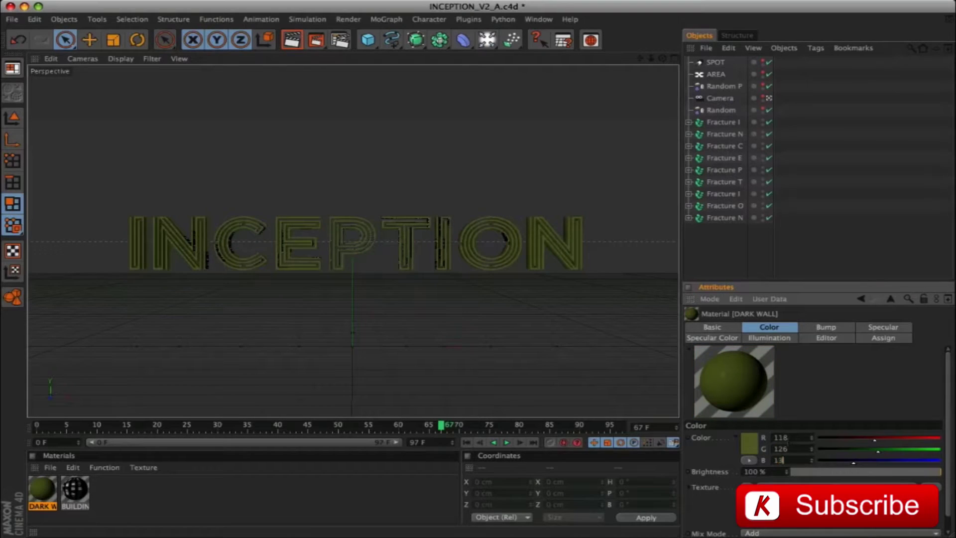
{"action": "type", "text": "4"}
{"action": "key", "text": "Return"}
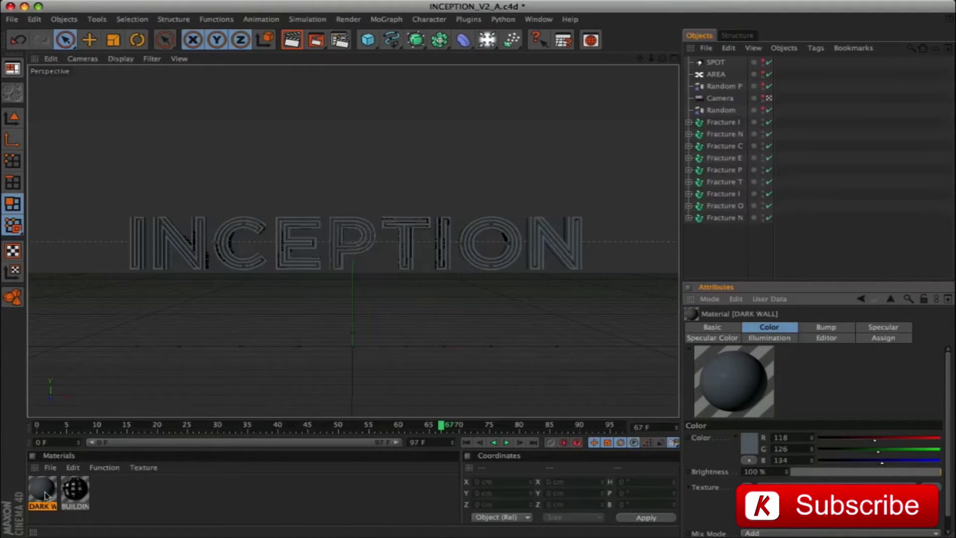
Delete the building window material and the SPOT light from the INCEPTION_V2_A scene.
{"action": "left_click", "coordinate": [74, 489]}
{"action": "key", "text": "Delete"}
{"action": "left_click", "coordinate": [720, 73]}
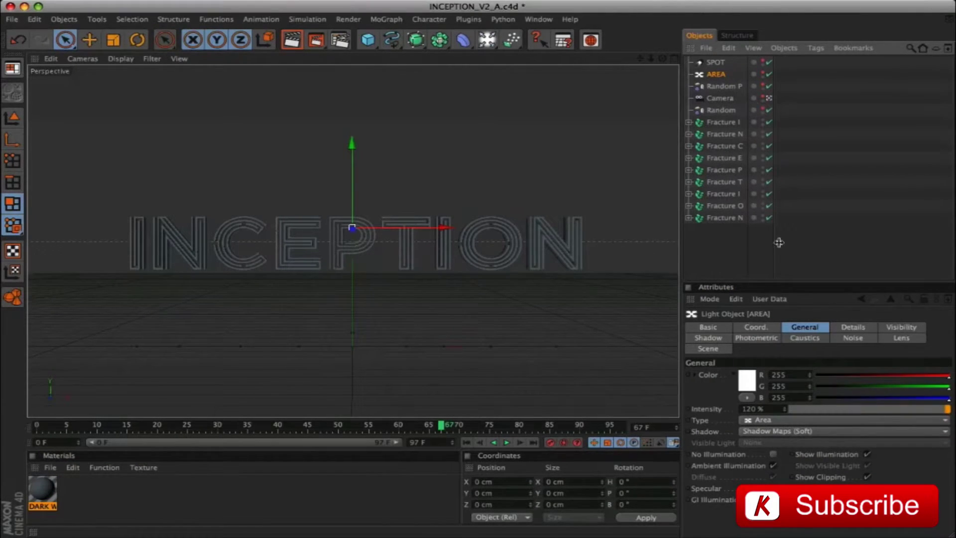
{"action": "left_click", "coordinate": [712, 63]}
{"action": "key", "text": "Delete"}
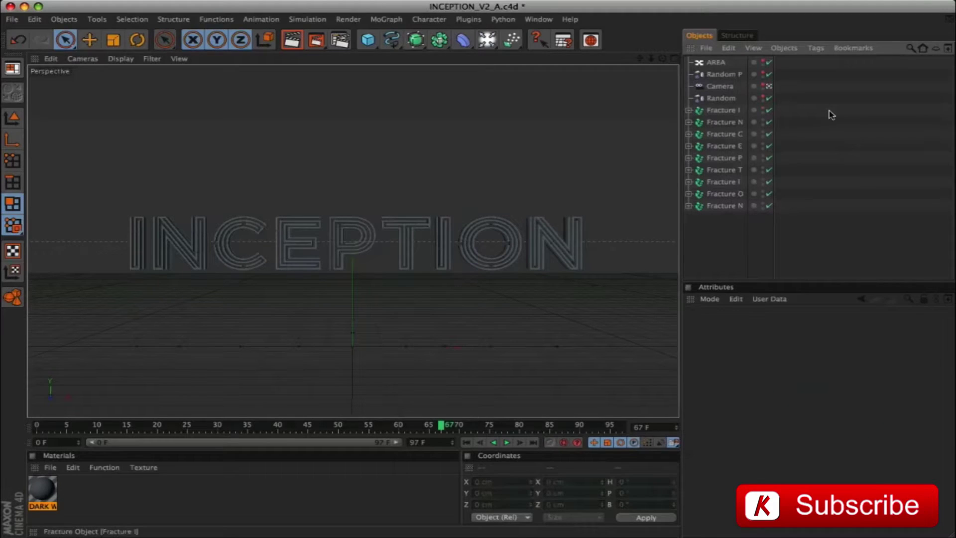
Set the AREA light's intensity to 130%, its outer radius to 100 cm, and its Size X and Size Y to 200 cm.
{"action": "left_click", "coordinate": [715, 62]}
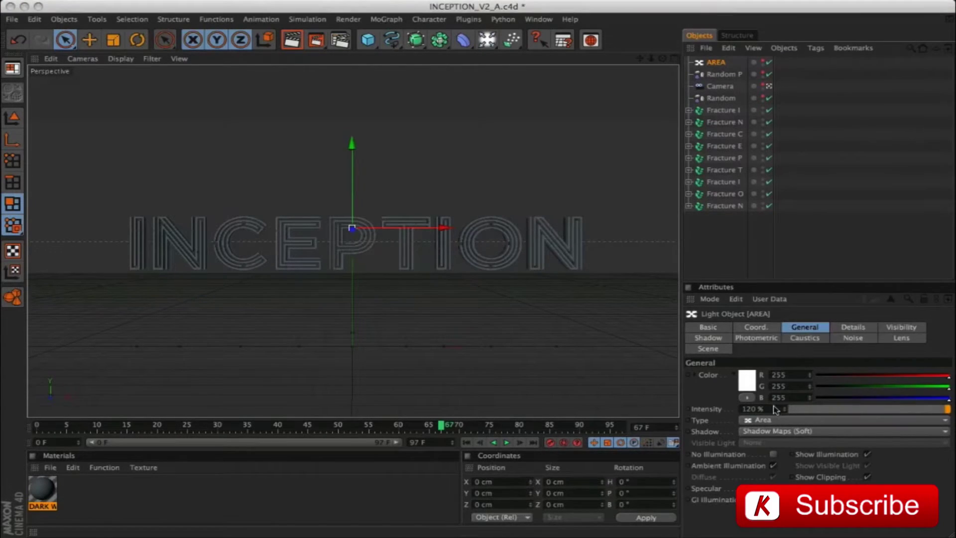
{"action": "left_click", "coordinate": [775, 410]}
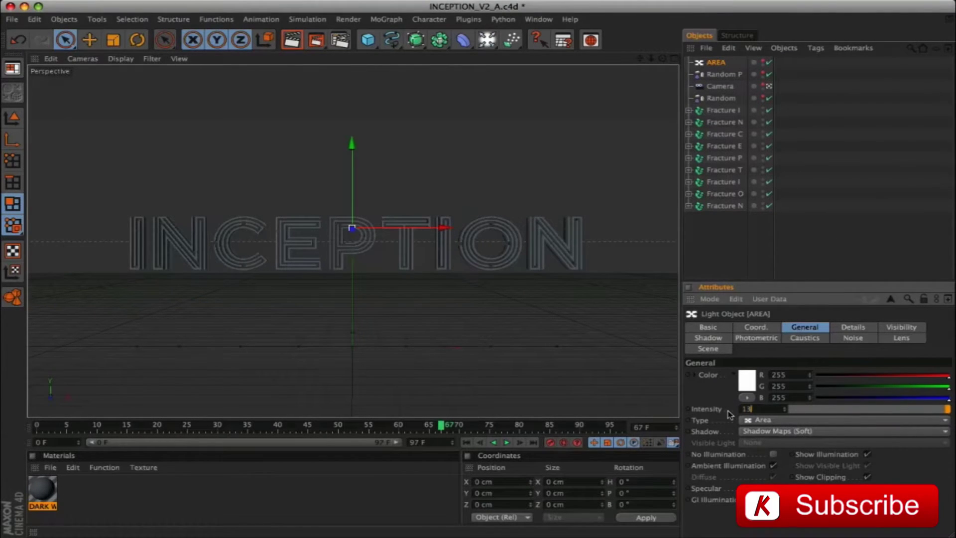
{"action": "left_click", "coordinate": [852, 327]}
{"action": "left_click", "coordinate": [766, 387]}
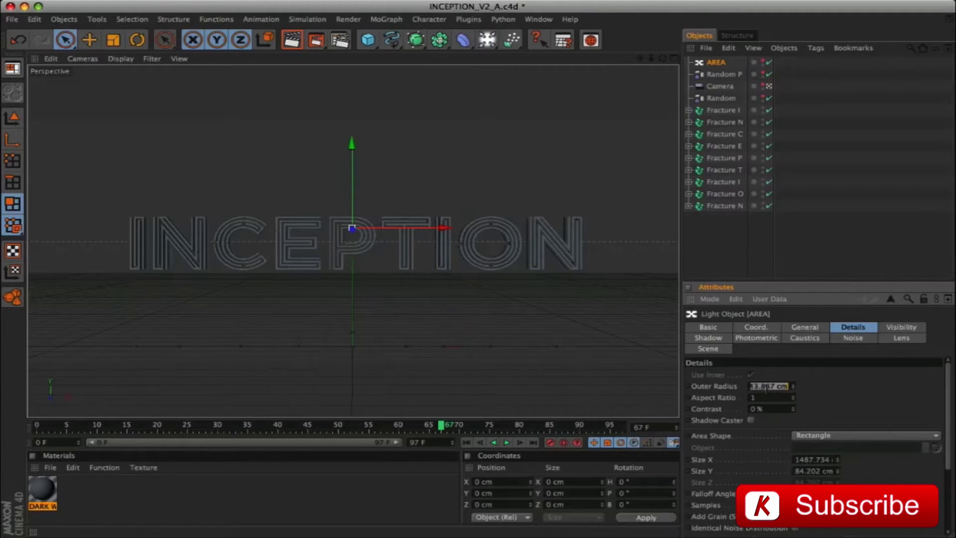
{"action": "type", "text": "100"}
{"action": "key", "text": "Return"}
{"action": "left_click", "coordinate": [817, 470]}
{"action": "type", "text": "200"}
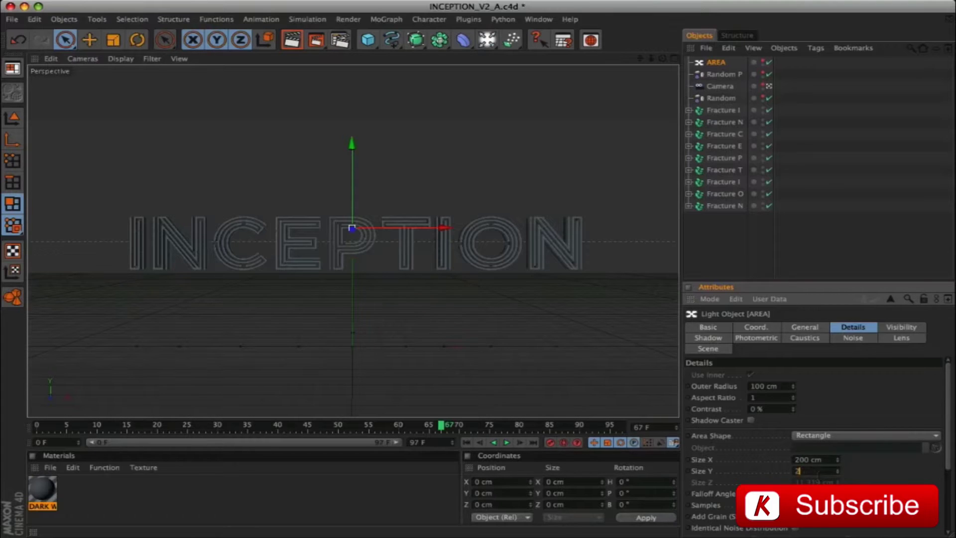
Position the AREA light at Y 690 cm and Z -155 cm, and render a preview of the view.
{"action": "left_click", "coordinate": [755, 327]}
{"action": "key", "text": "Return"}
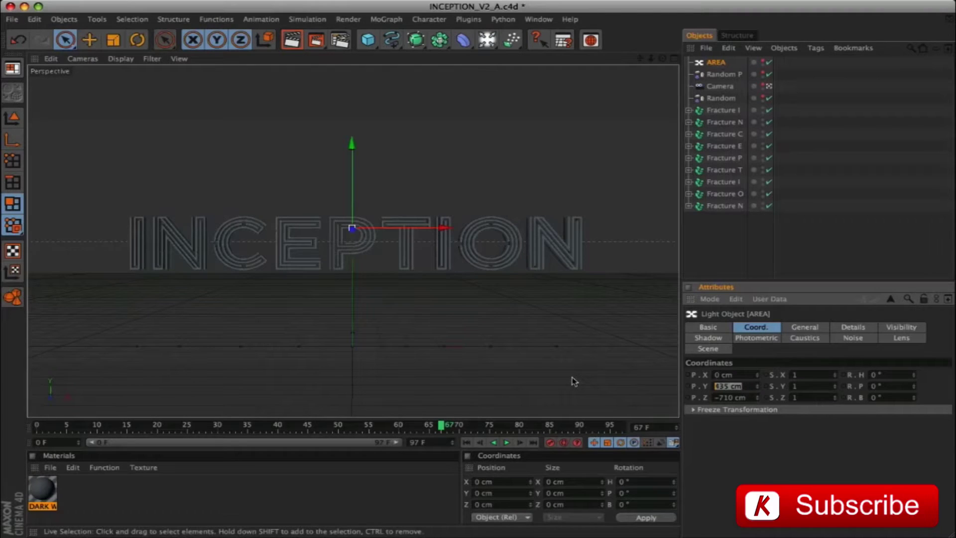
{"action": "type", "text": "690"}
{"action": "key", "text": "Tab"}
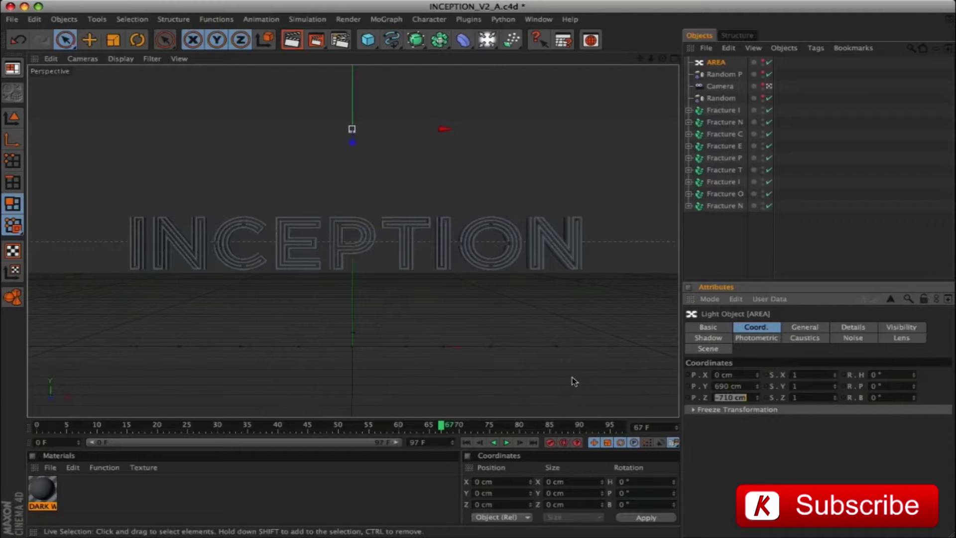
{"action": "type", "text": "-155"}
{"action": "key", "text": "Return"}
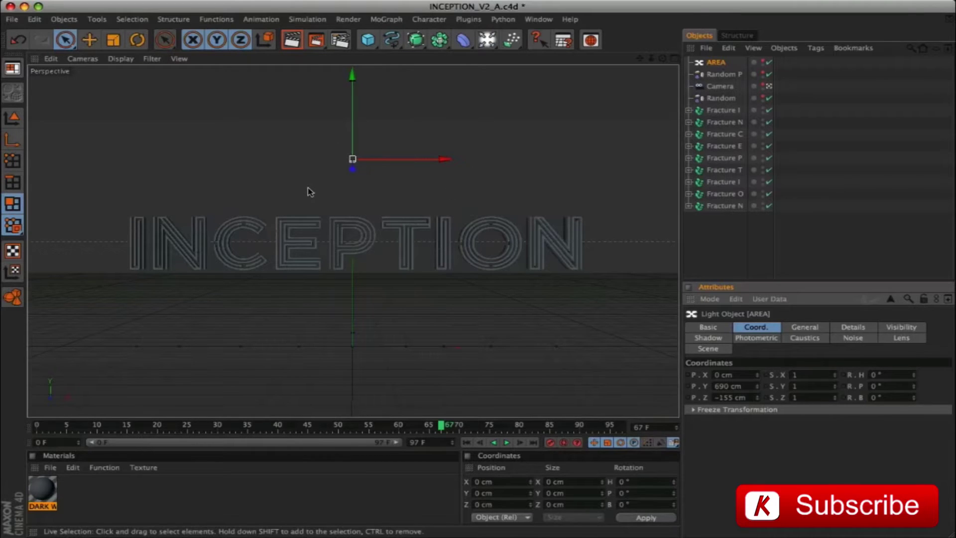
{"action": "key", "text": "super+r"}
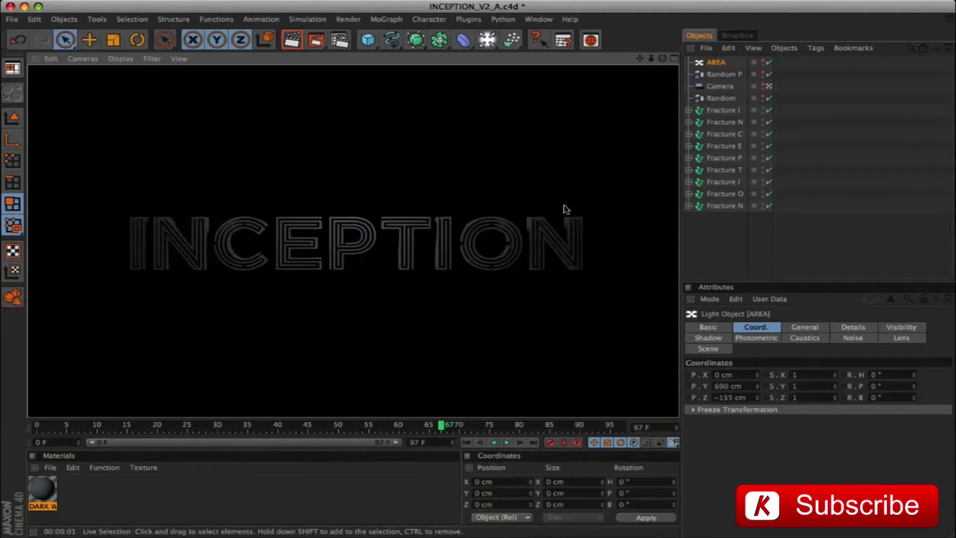
Save the scene as INCEPTION_V2_B.c4d in the COMPOSITING folder and set the movie output name to INCEPTION_V2_B.mov.
{"action": "left_click", "coordinate": [196, 503]}
{"action": "left_click", "coordinate": [12, 20]}
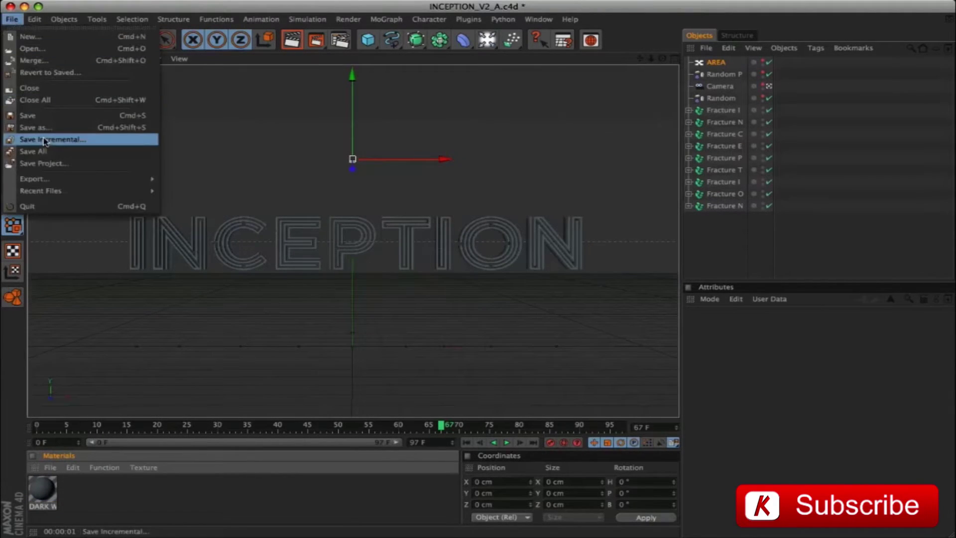
{"action": "left_click", "coordinate": [35, 125]}
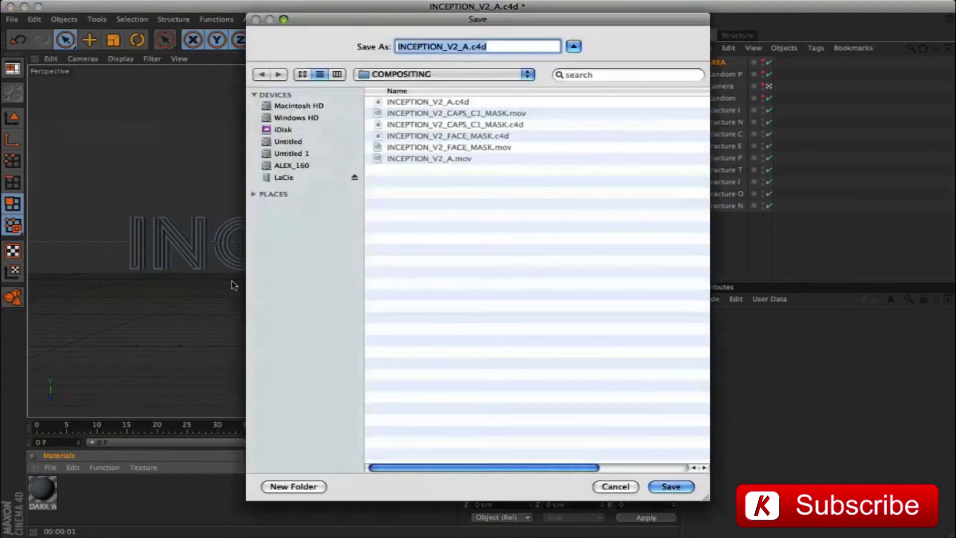
{"action": "left_click", "coordinate": [468, 46]}
{"action": "key", "text": "BackSpace"}
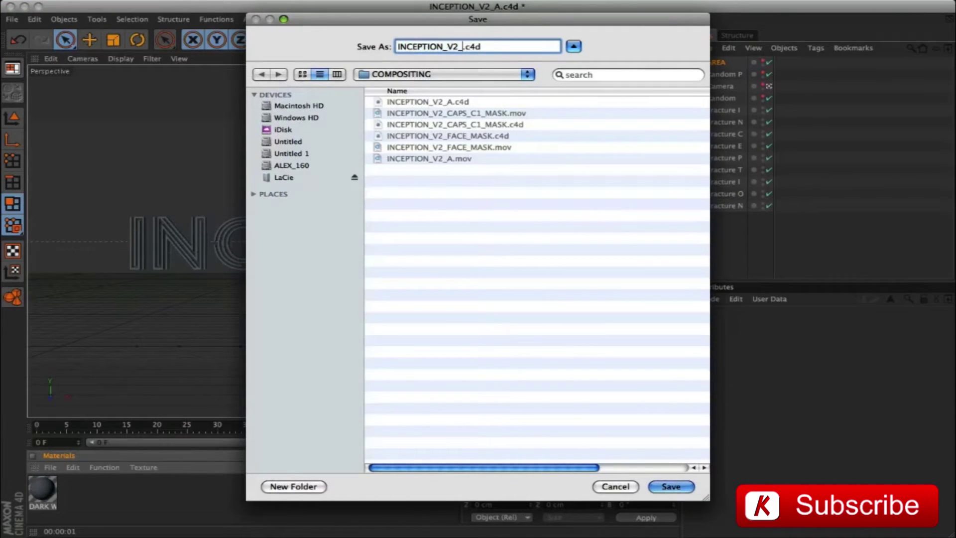
{"action": "type", "text": "B"}
{"action": "key", "text": "Return"}
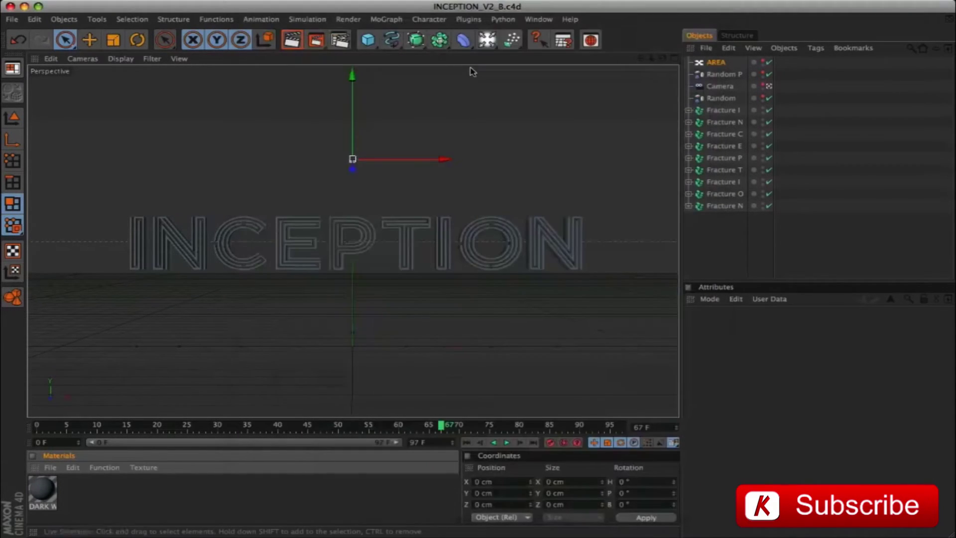
{"action": "left_click", "coordinate": [340, 40]}
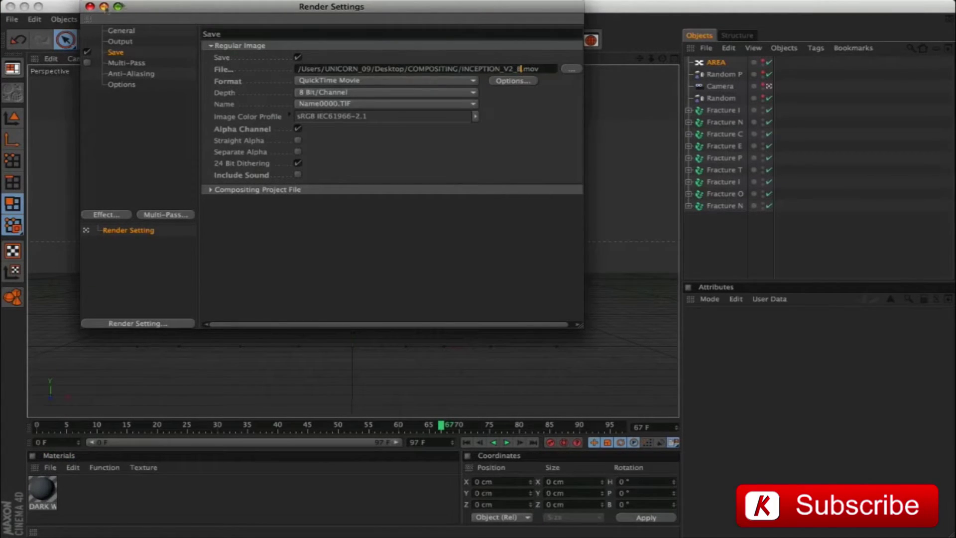
{"action": "left_click", "coordinate": [89, 6]}
Turn off Ambient Illumination on the AREA light and render the animation to the Picture Viewer.
{"action": "left_click", "coordinate": [715, 63]}
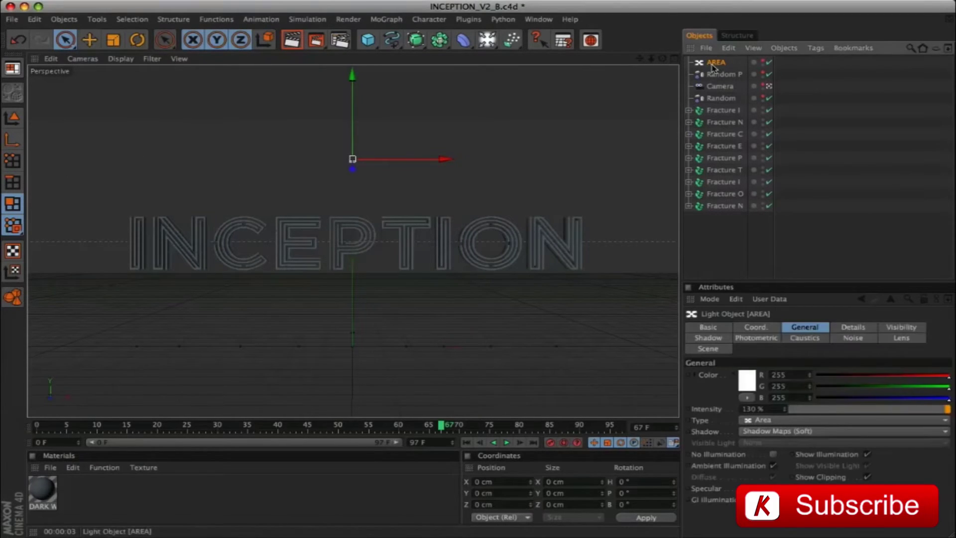
{"action": "left_click", "coordinate": [773, 465]}
{"action": "key", "text": "ctrl+r"}
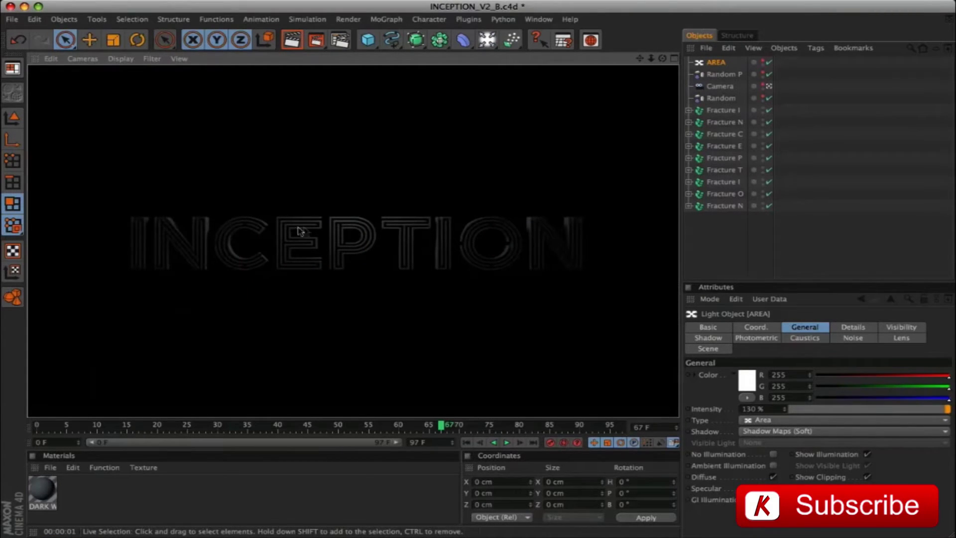
{"action": "left_click", "coordinate": [315, 42]}
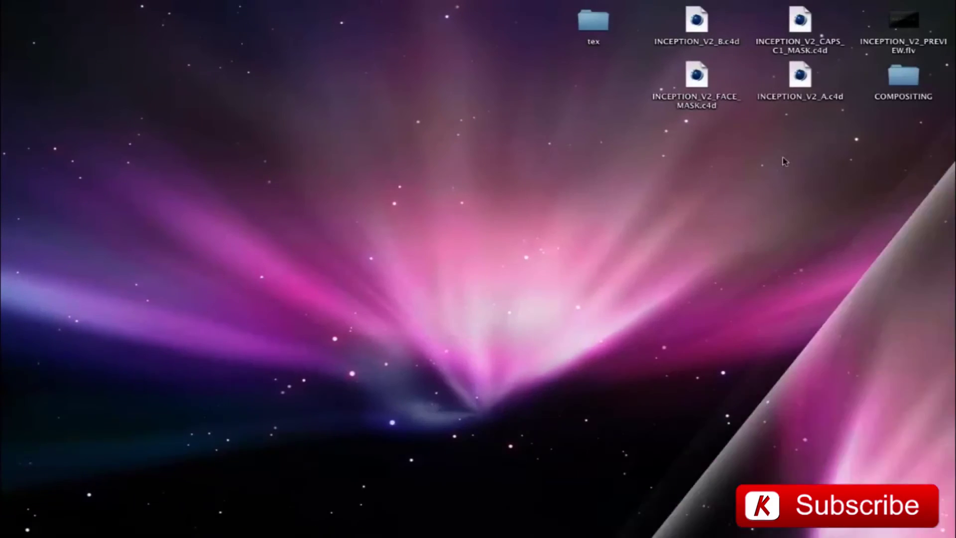
Switch to After Effects and import all four INCEPTION_V2 movies from the COMPOSITING folder into the project.
{"action": "double_click", "coordinate": [903, 77]}
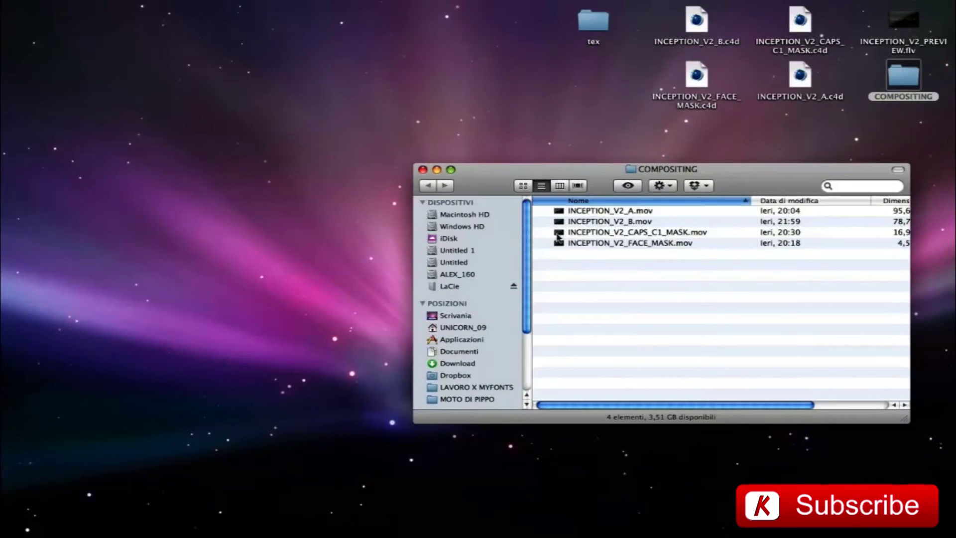
{"action": "left_click", "coordinate": [617, 214]}
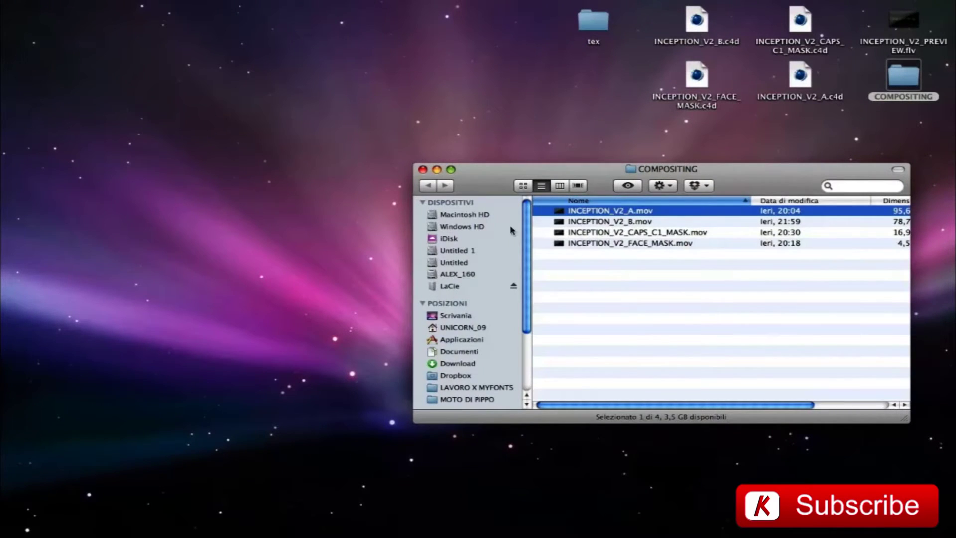
{"action": "left_click", "coordinate": [339, 221]}
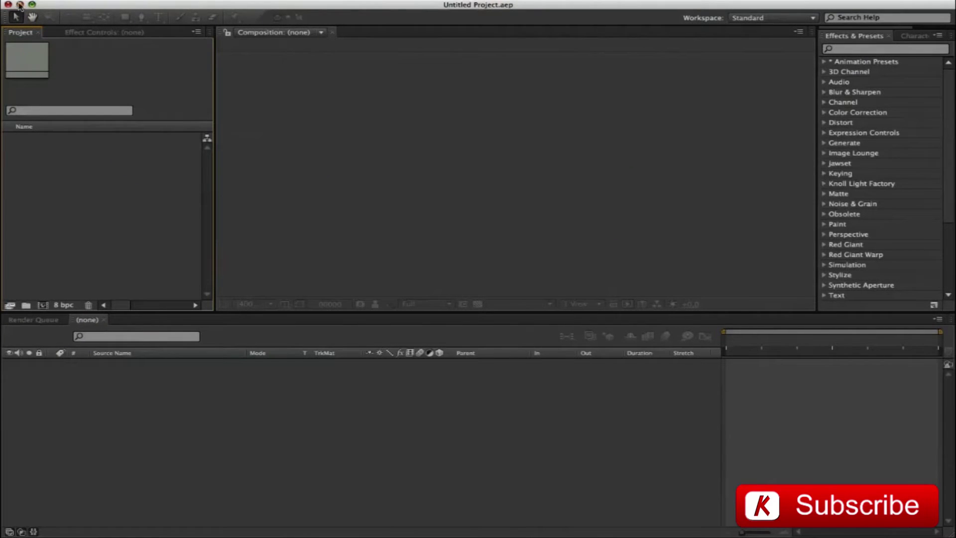
{"action": "left_click", "coordinate": [30, 5]}
{"action": "left_click", "coordinate": [576, 279]}
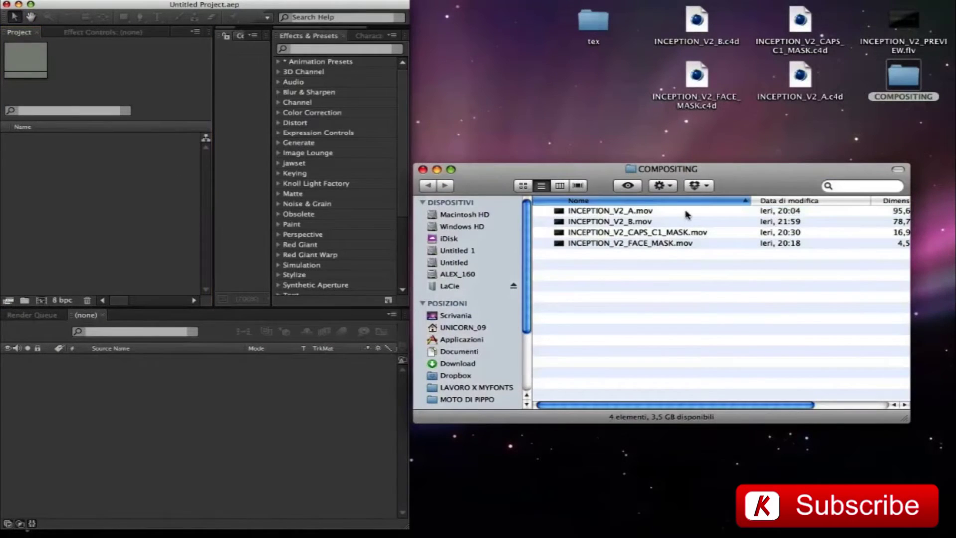
{"action": "key", "text": "super+a"}
{"action": "left_click_drag", "start_coordinate": [611, 214], "coordinate": [103, 182]}
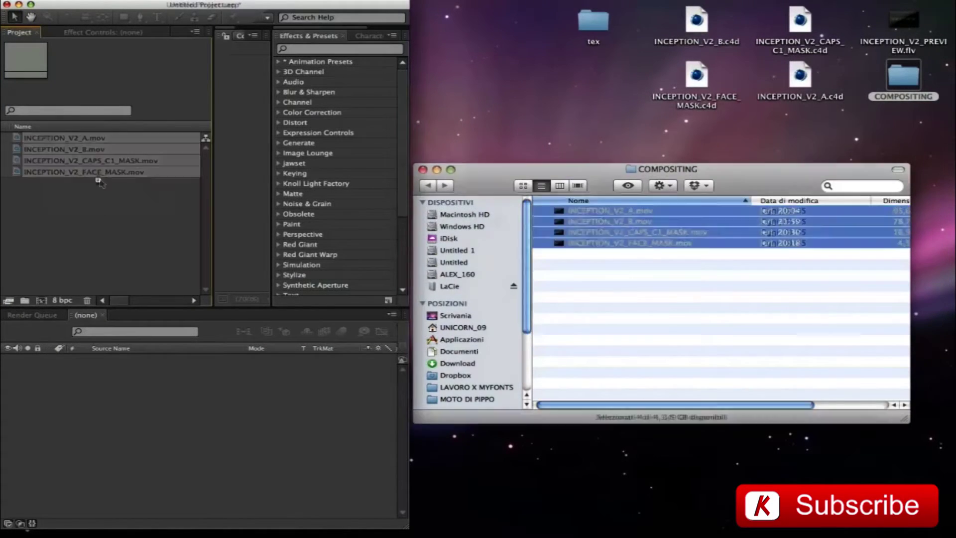
{"action": "left_click", "coordinate": [422, 170]}
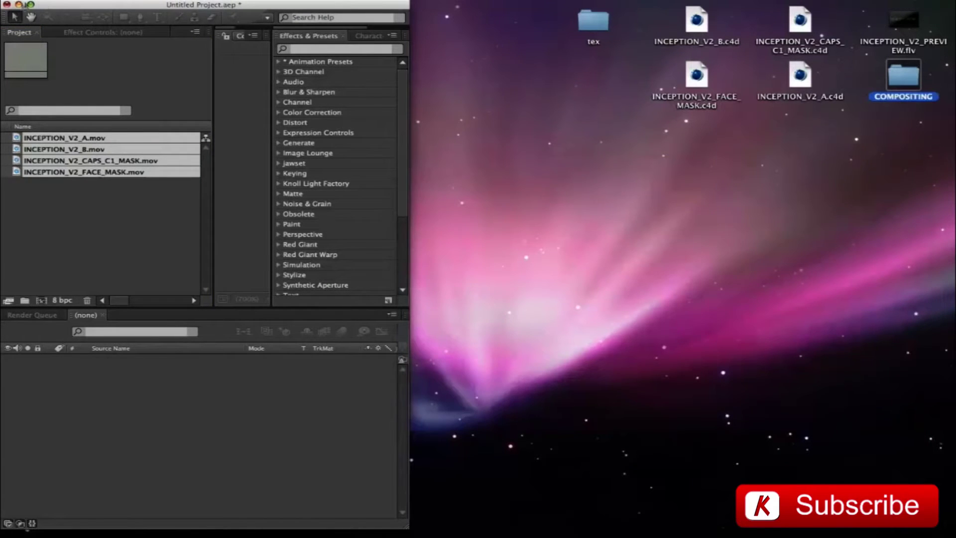
{"action": "left_click", "coordinate": [31, 4]}
{"action": "left_click", "coordinate": [60, 222]}
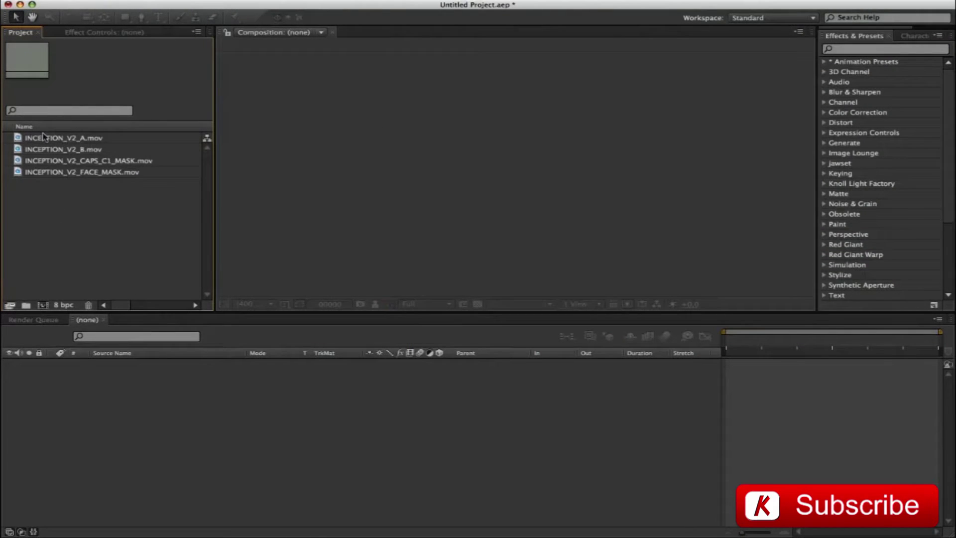
Create a composition from INCEPTION_V2_A.mov and hide the timeline's layer switches and In/Out/Duration/Stretch columns.
{"action": "left_click", "coordinate": [68, 139]}
{"action": "left_click_drag", "start_coordinate": [68, 138], "coordinate": [96, 435]}
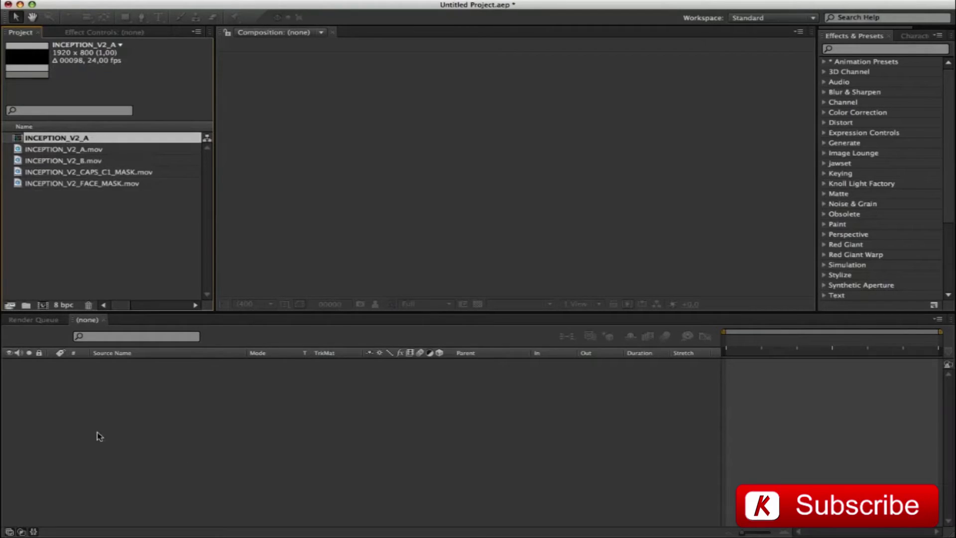
{"action": "left_click", "coordinate": [33, 531]}
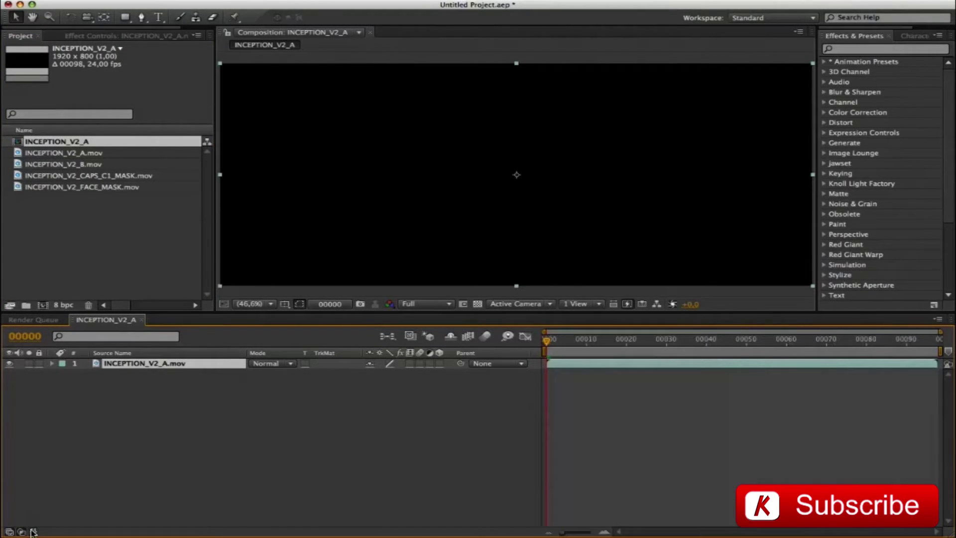
{"action": "left_click", "coordinate": [9, 532]}
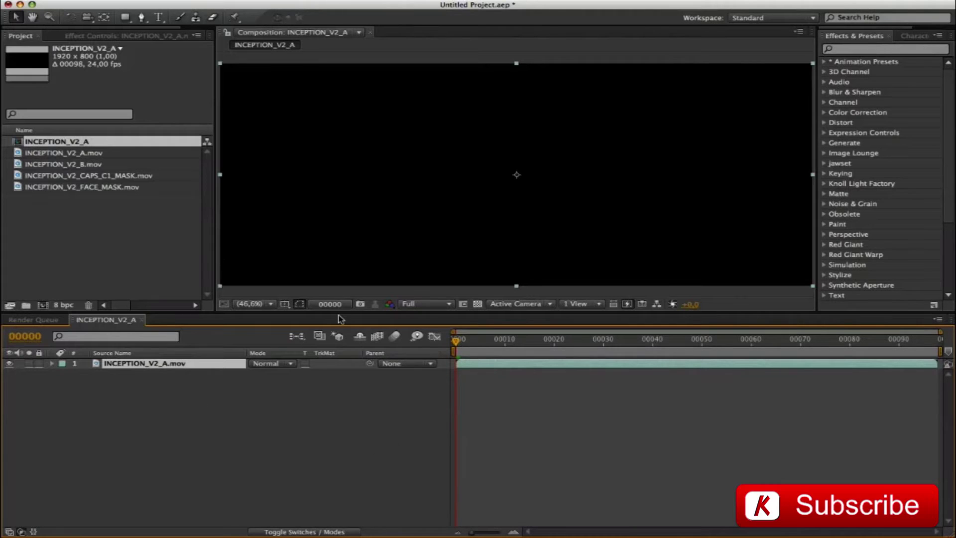
Preview the INCEPTION_V2_A composition and save the project.
{"action": "key", "text": "space"}
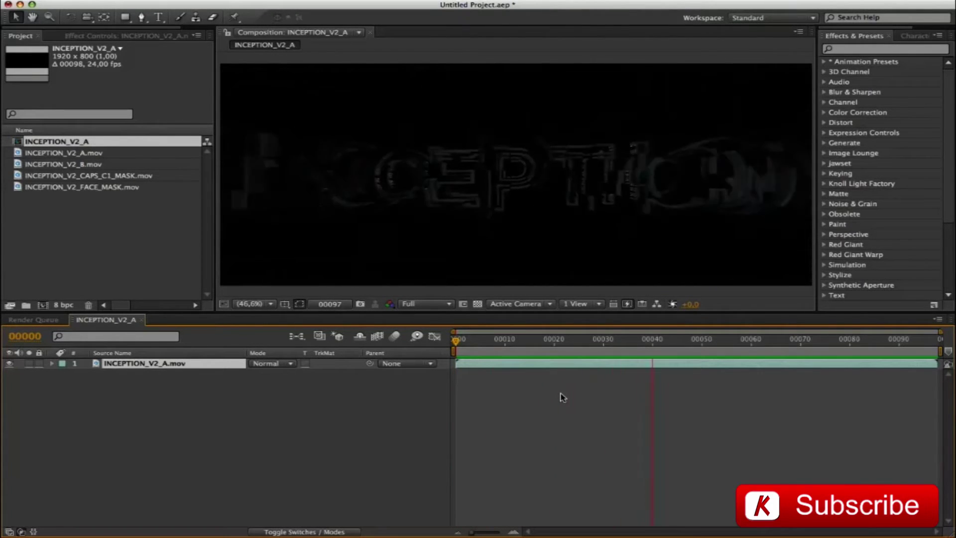
{"action": "key", "text": "space"}
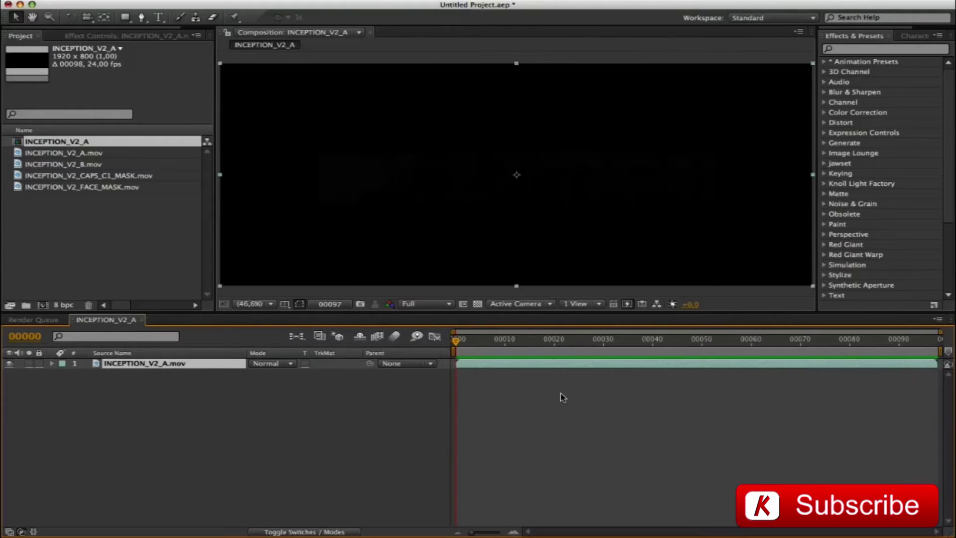
{"action": "key", "text": "super+s"}
At frame 21, apply the Curves effect to the INCEPTION_V2_A.mov layer and brighten it by moving the white point inward and adding a midpoint.
{"action": "left_click_drag", "start_coordinate": [459, 343], "coordinate": [561, 345]}
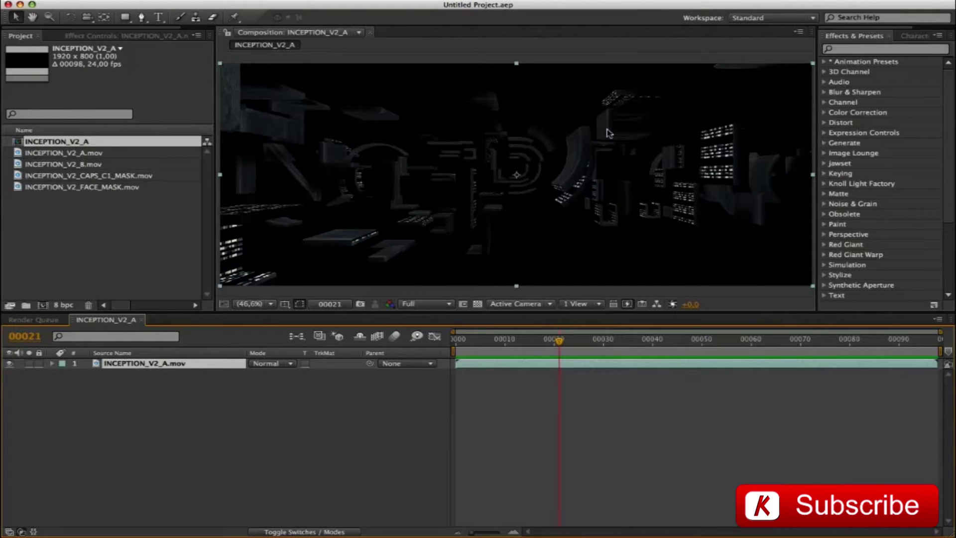
{"action": "left_click", "coordinate": [855, 48]}
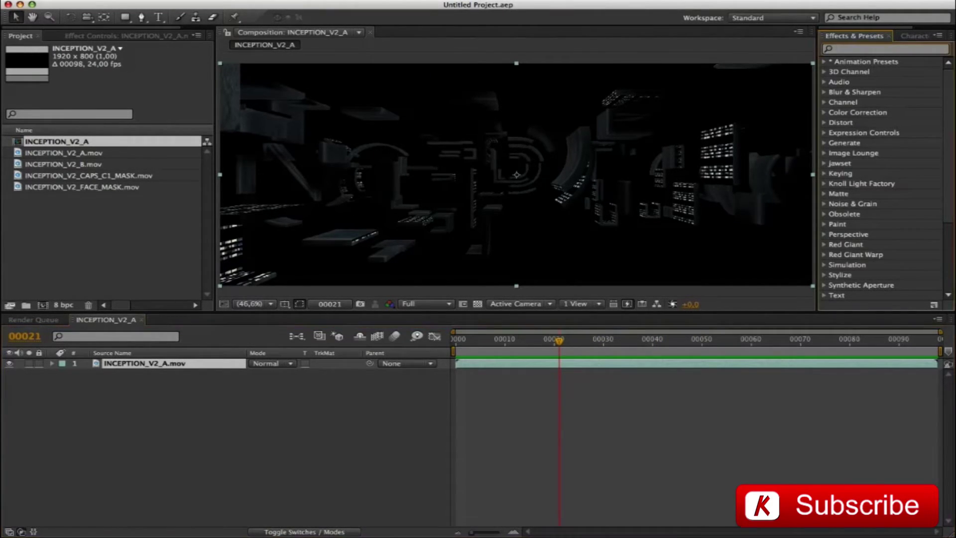
{"action": "type", "text": "curve"}
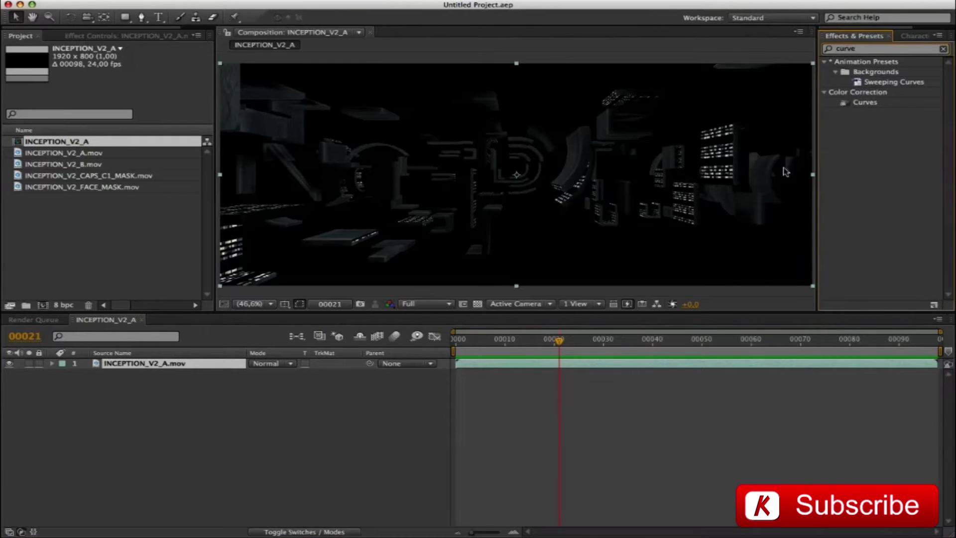
{"action": "left_click_drag", "start_coordinate": [864, 102], "coordinate": [555, 168]}
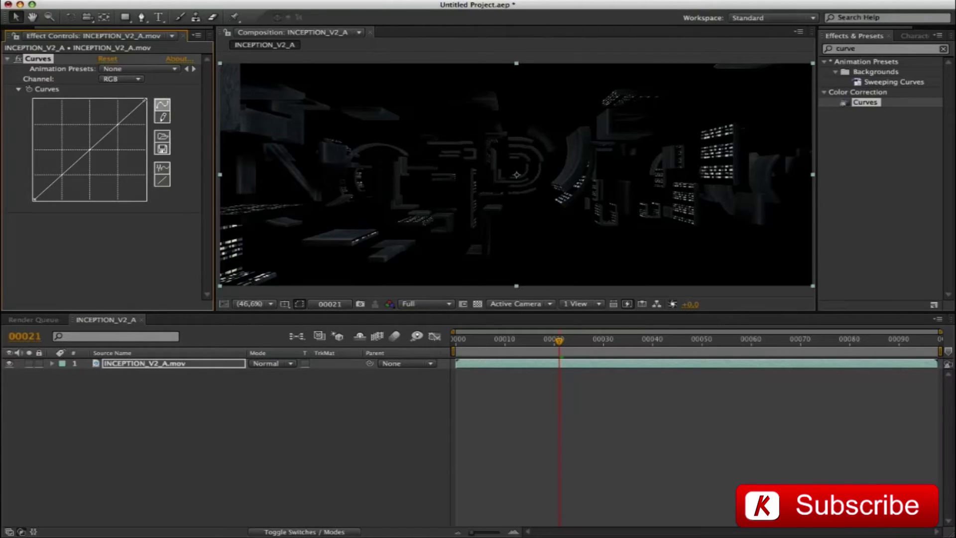
{"action": "left_click_drag", "start_coordinate": [145, 99], "coordinate": [114, 100]}
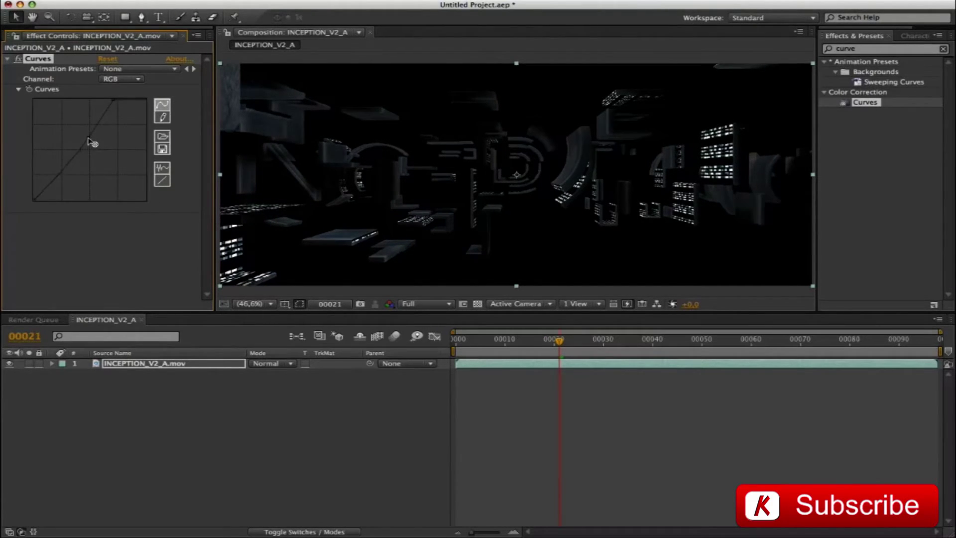
{"action": "left_click", "coordinate": [88, 138]}
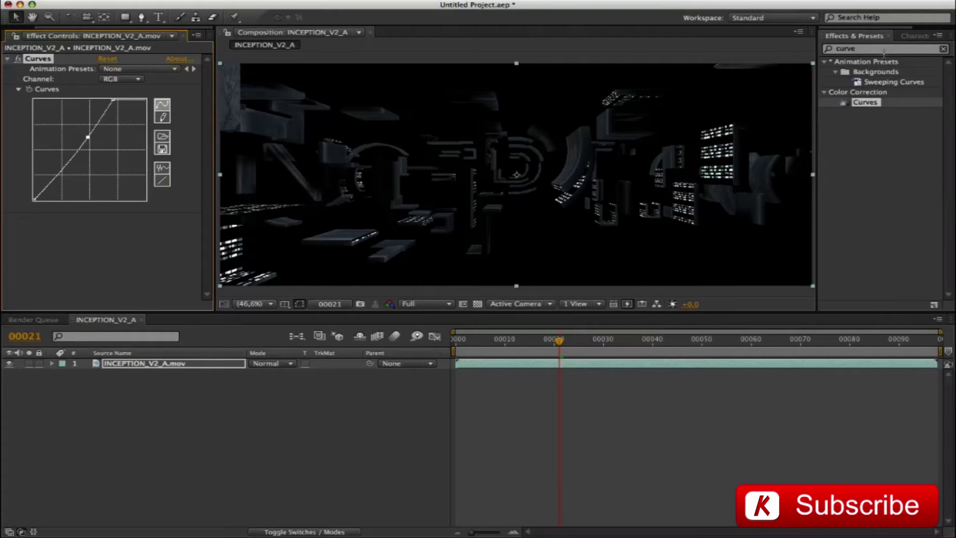
Apply the Exposure effect to the INCEPTION_V2_A.mov layer with Exposure 1.2 and Gamma Correction 0.8, and collapse both effects.
{"action": "double_click", "coordinate": [883, 50]}
{"action": "type", "text": "expos"}
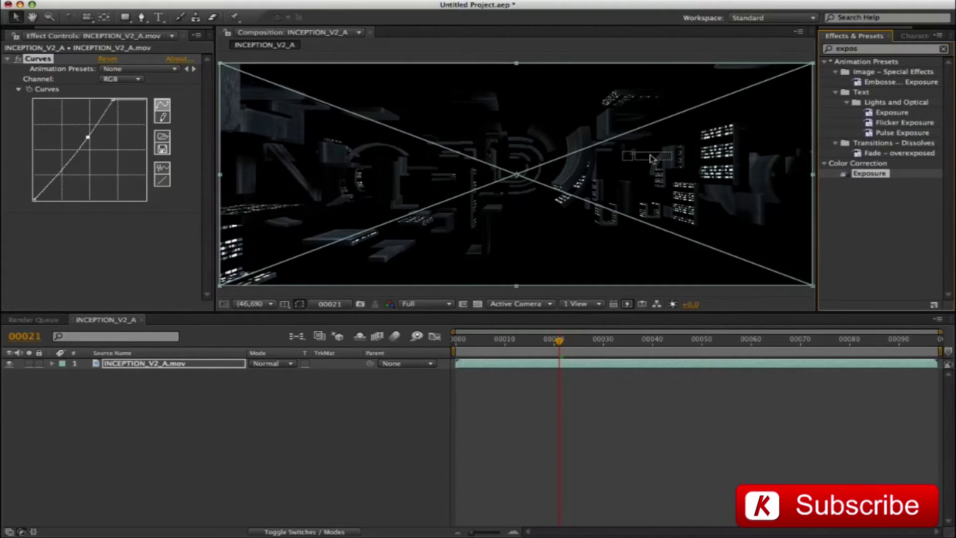
{"action": "left_click_drag", "start_coordinate": [652, 159], "coordinate": [652, 158]}
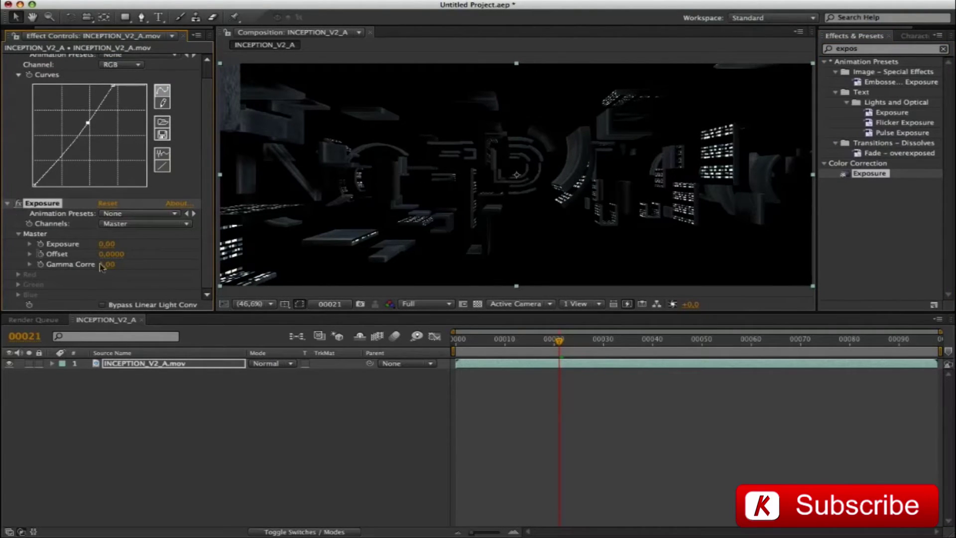
{"action": "left_click", "coordinate": [107, 244]}
{"action": "type", "text": "1.2"}
{"action": "key", "text": "Tab"}
{"action": "key", "text": "Tab"}
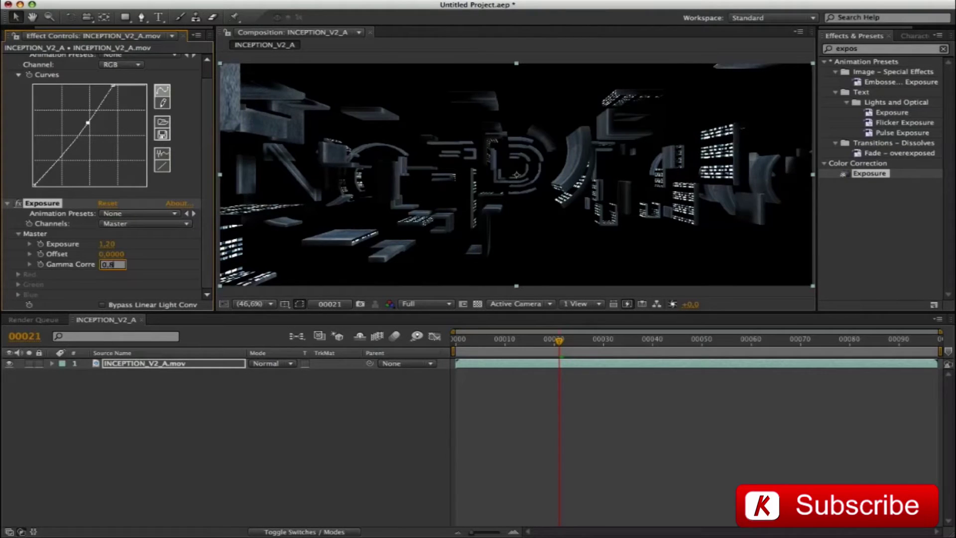
{"action": "key", "text": "Return"}
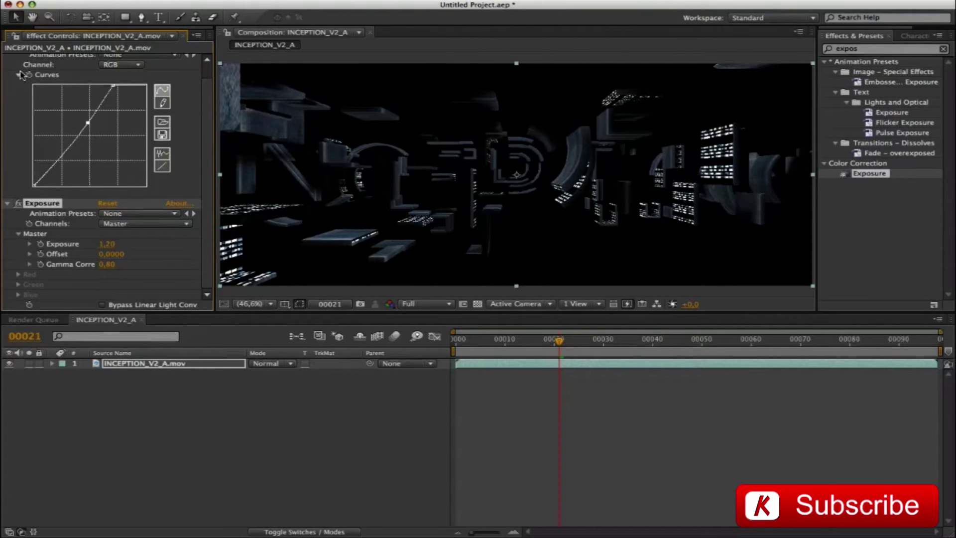
{"action": "scroll", "coordinate": [203, 87], "scroll_direction": "up", "scroll_amount": 2}
{"action": "left_click", "coordinate": [7, 59]}
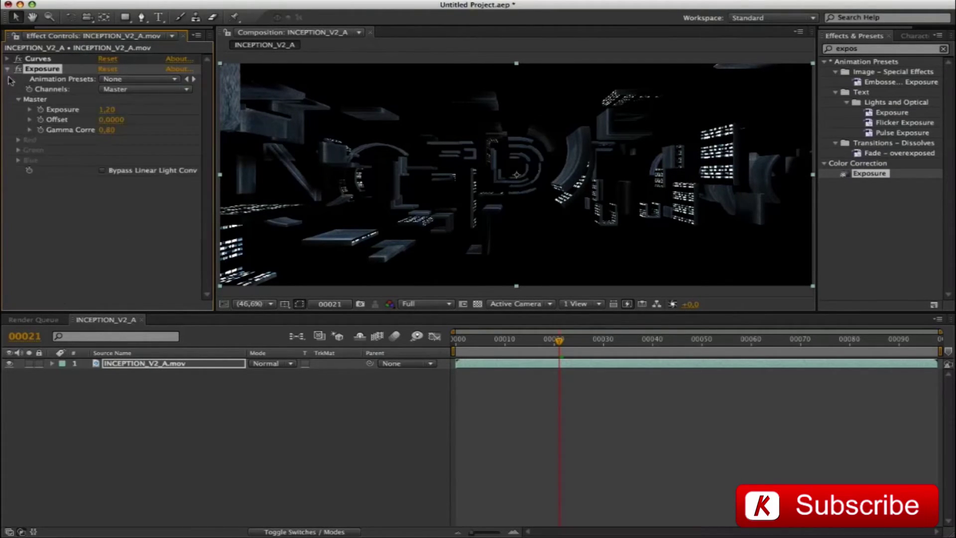
{"action": "left_click", "coordinate": [6, 69]}
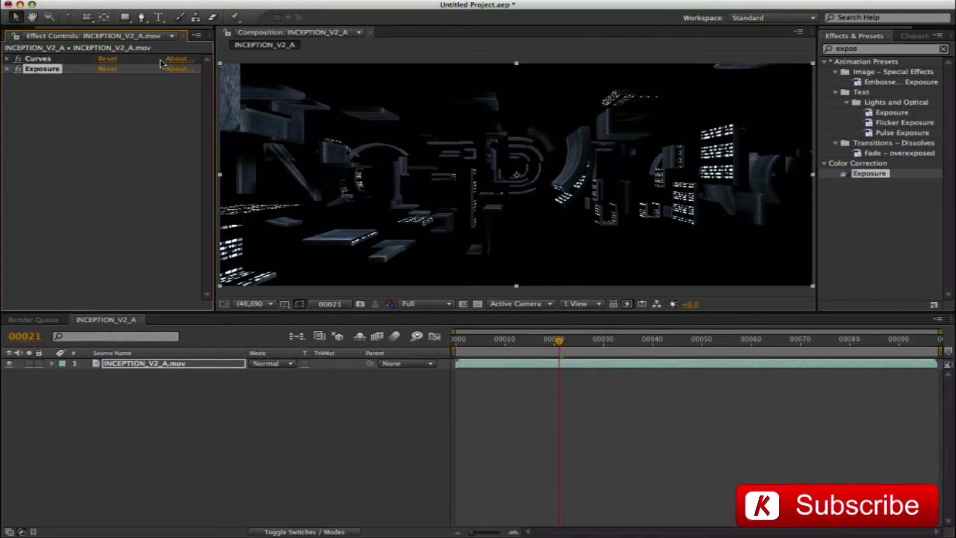
Add INCEPTION_V2_CAPS_C1_MASK.mov above a second INCEPTION_V2_A.mov layer and use the mask as that layer's Luma Matte.
{"action": "left_click_drag", "start_coordinate": [141, 28], "coordinate": [99, 29]}
{"action": "left_click", "coordinate": [23, 36]}
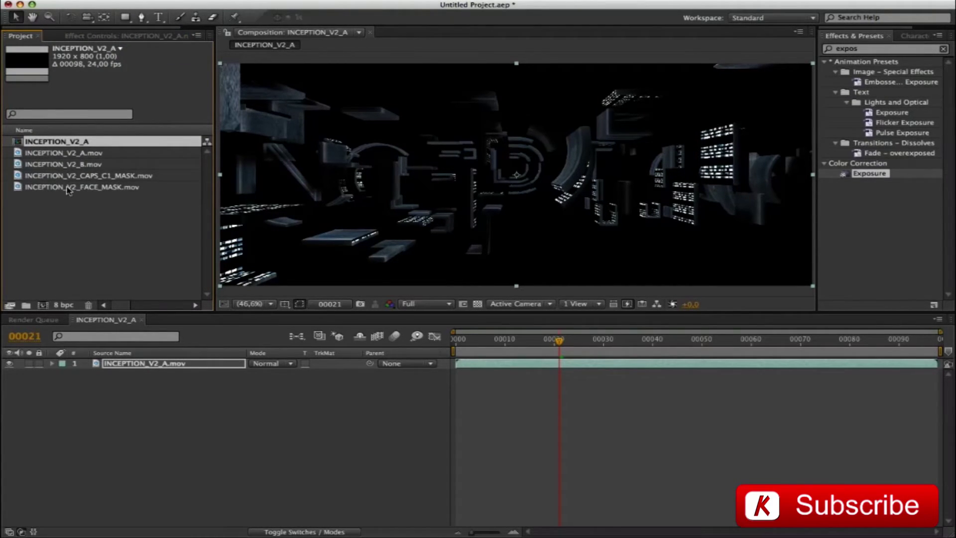
{"action": "left_click_drag", "start_coordinate": [92, 177], "coordinate": [147, 369]}
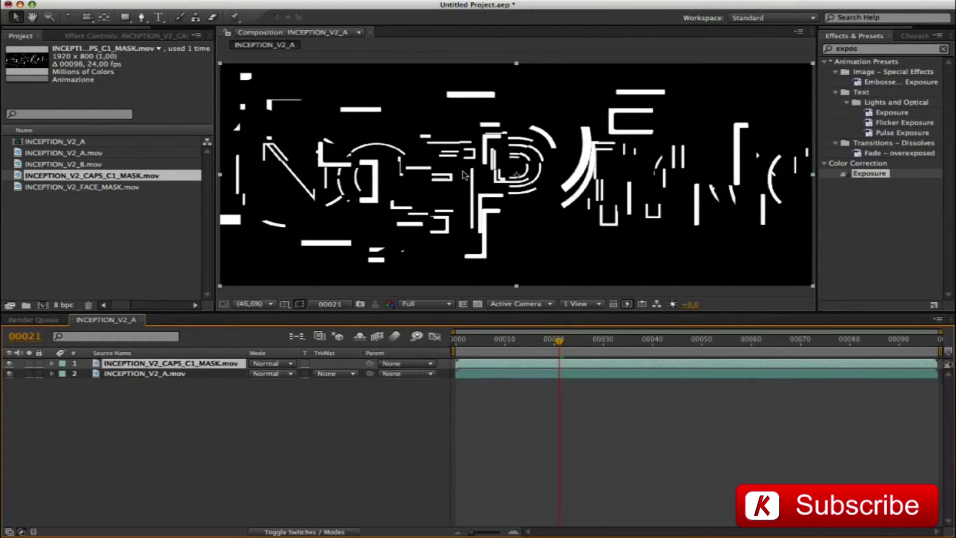
{"action": "left_click_drag", "start_coordinate": [77, 155], "coordinate": [128, 369]}
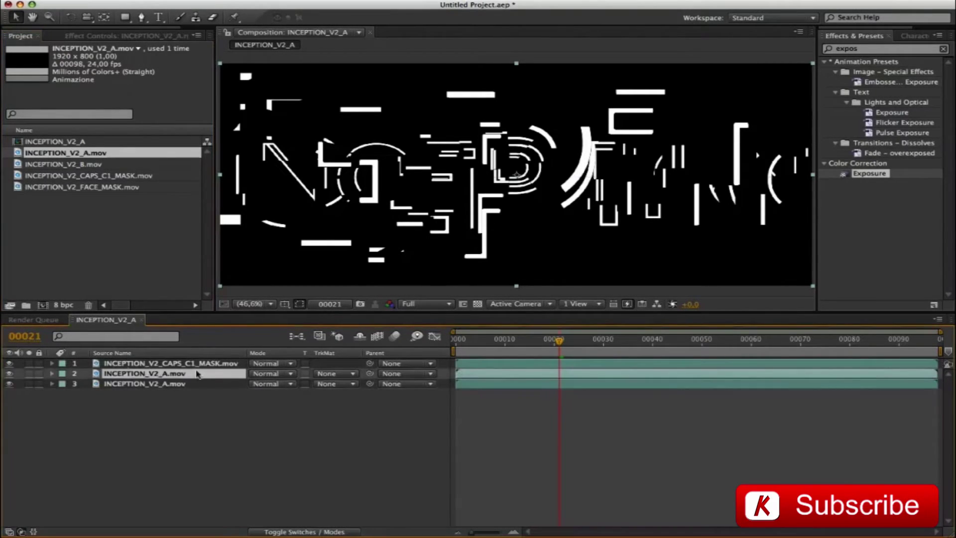
{"action": "left_click", "coordinate": [332, 374]}
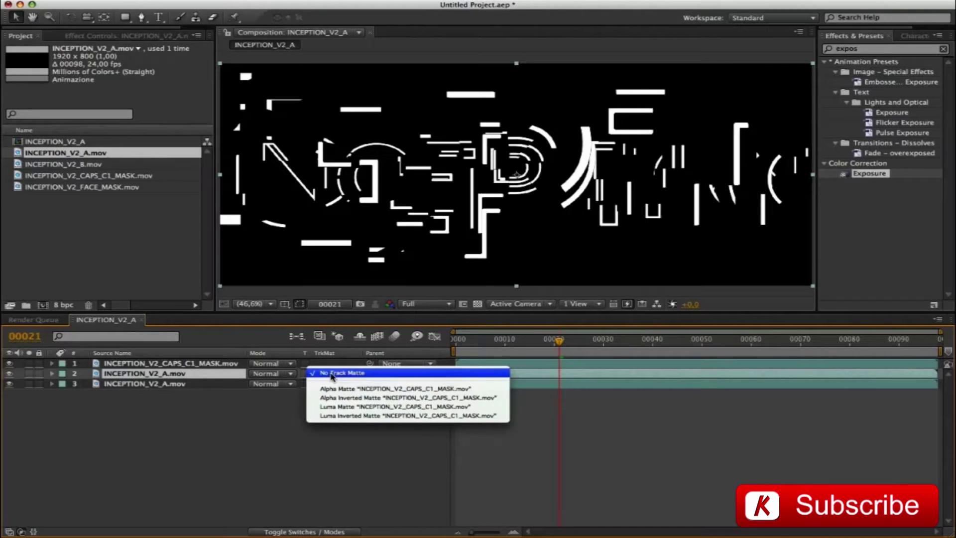
{"action": "left_click", "coordinate": [342, 406]}
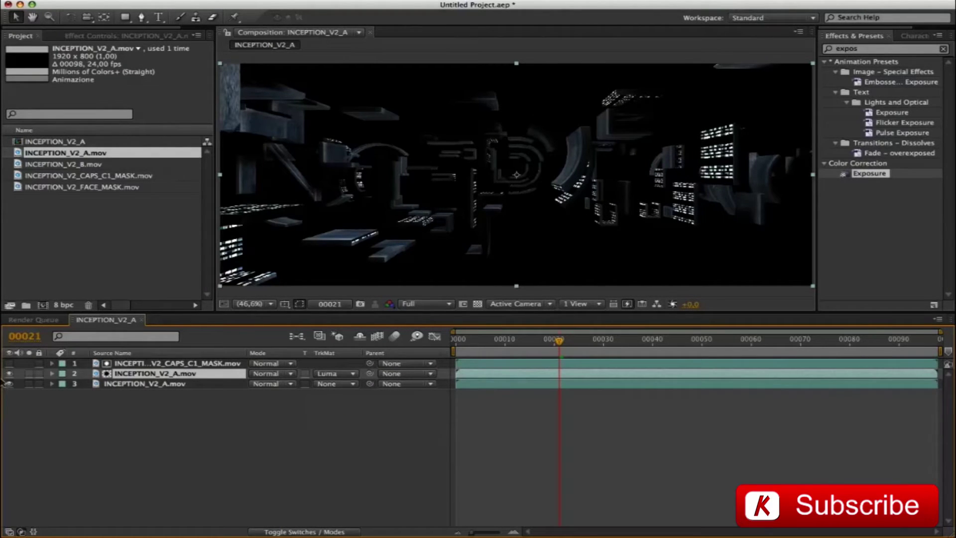
Inspect the caps-matted layer alone over the transparency grid, comparing Luma with Luma Inverted, and restore the Luma matte and base layer.
{"action": "left_click", "coordinate": [10, 384]}
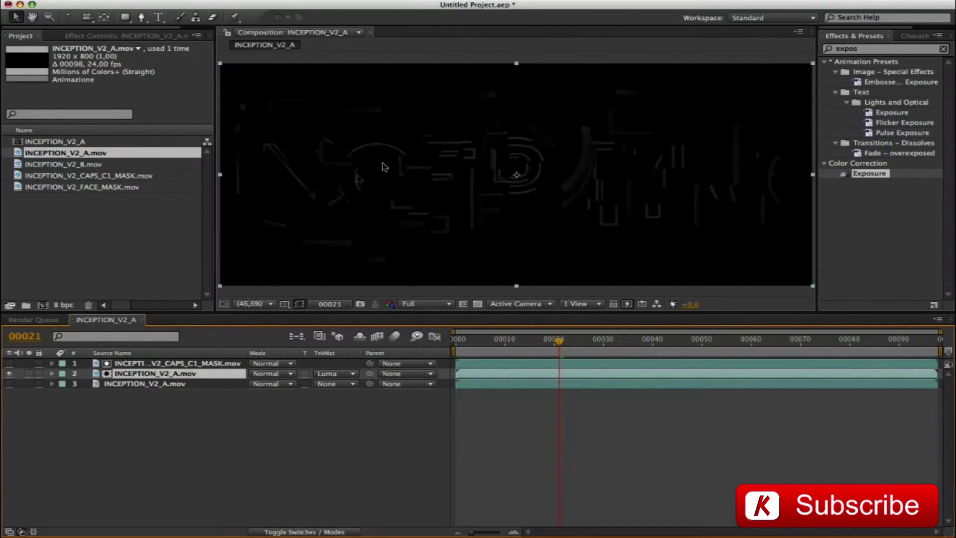
{"action": "left_click", "coordinate": [477, 304]}
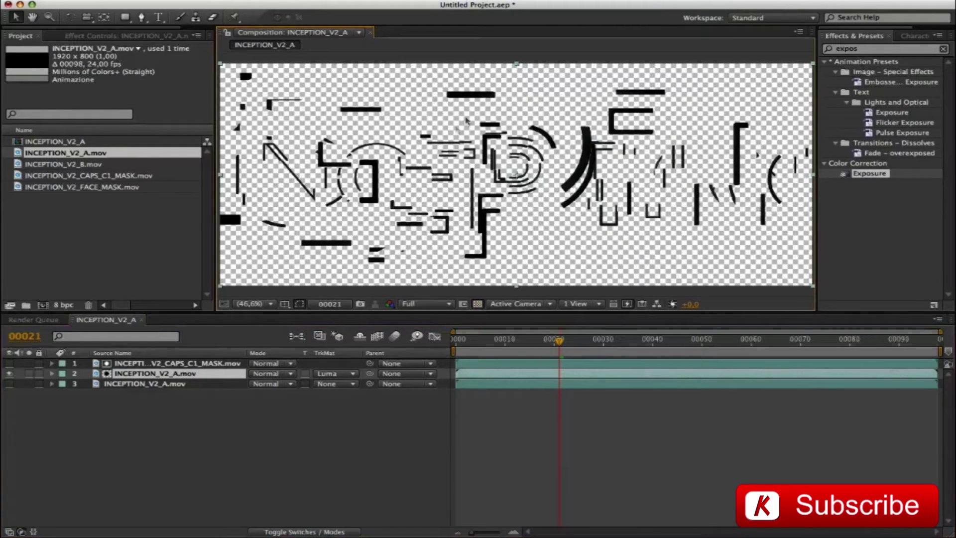
{"action": "left_click", "coordinate": [335, 374]}
{"action": "left_click", "coordinate": [336, 381]}
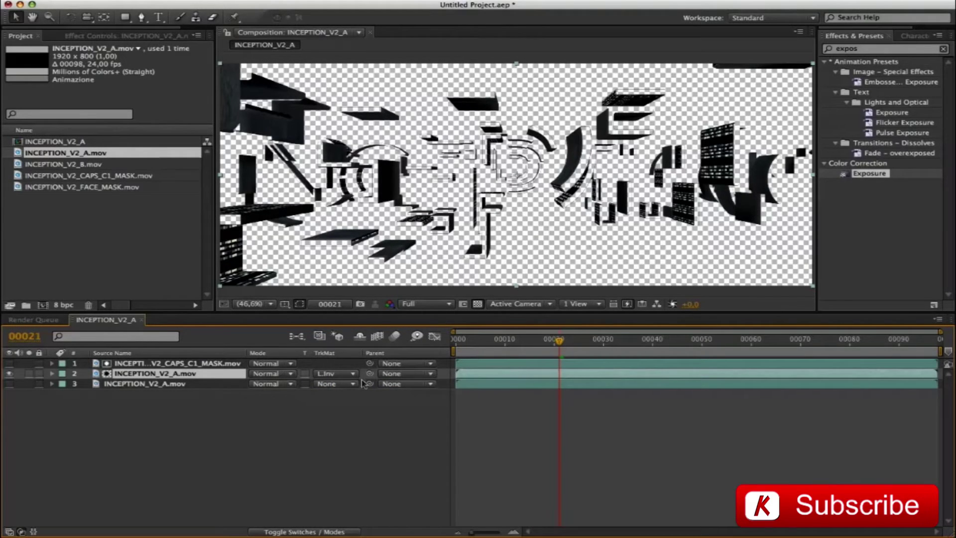
{"action": "left_click", "coordinate": [341, 373]}
{"action": "left_click", "coordinate": [341, 363]}
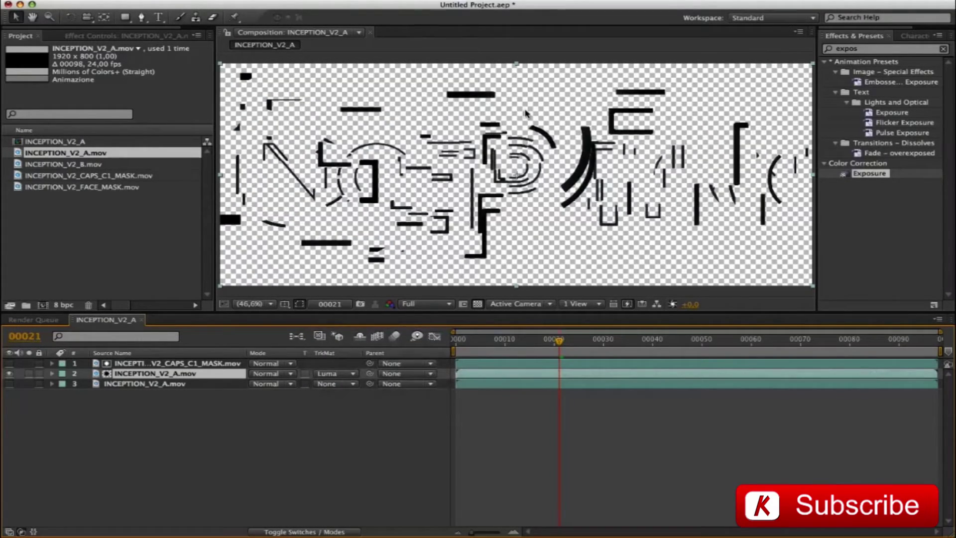
{"action": "left_click", "coordinate": [477, 303]}
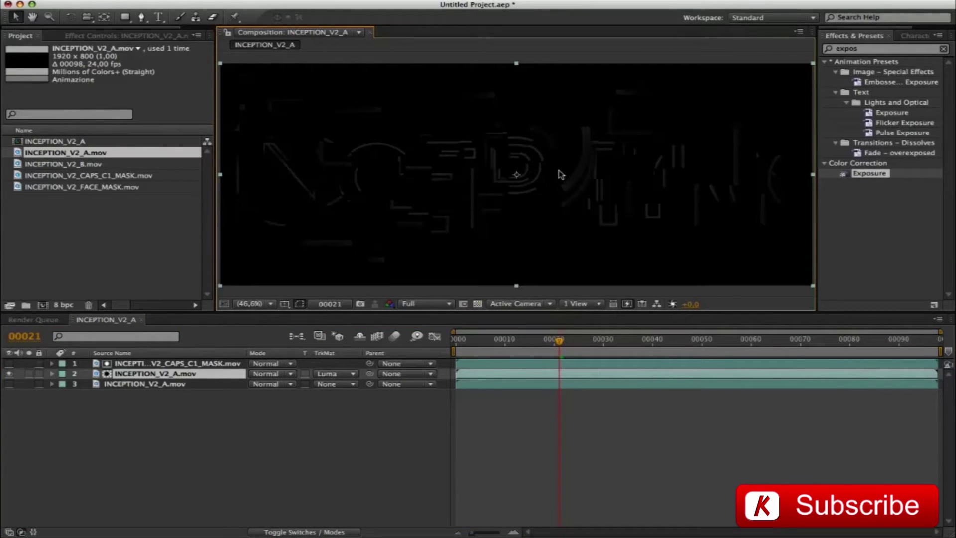
{"action": "left_click", "coordinate": [9, 384]}
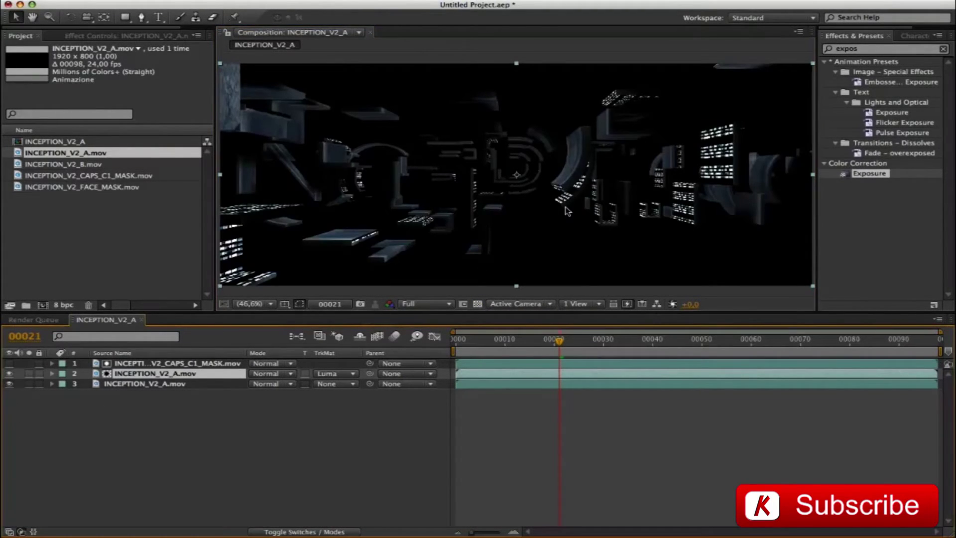
Apply the Exposure effect to the caps-matted INCEPTION_V2_A.mov layer with Exposure -2.5 and check it at frame 15.
{"action": "left_click_drag", "start_coordinate": [866, 175], "coordinate": [154, 377]}
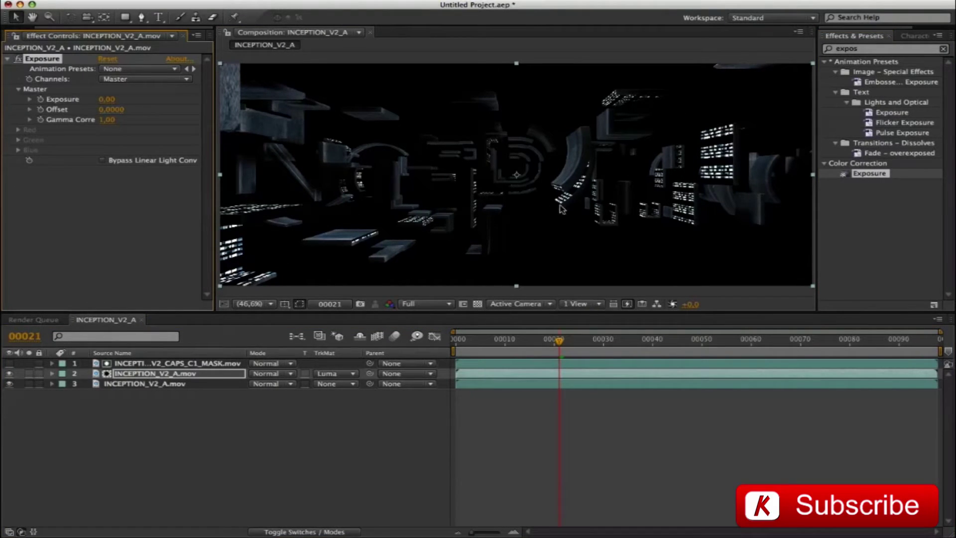
{"action": "left_click", "coordinate": [107, 100]}
{"action": "type", "text": "-2,5"}
{"action": "key", "text": "Return"}
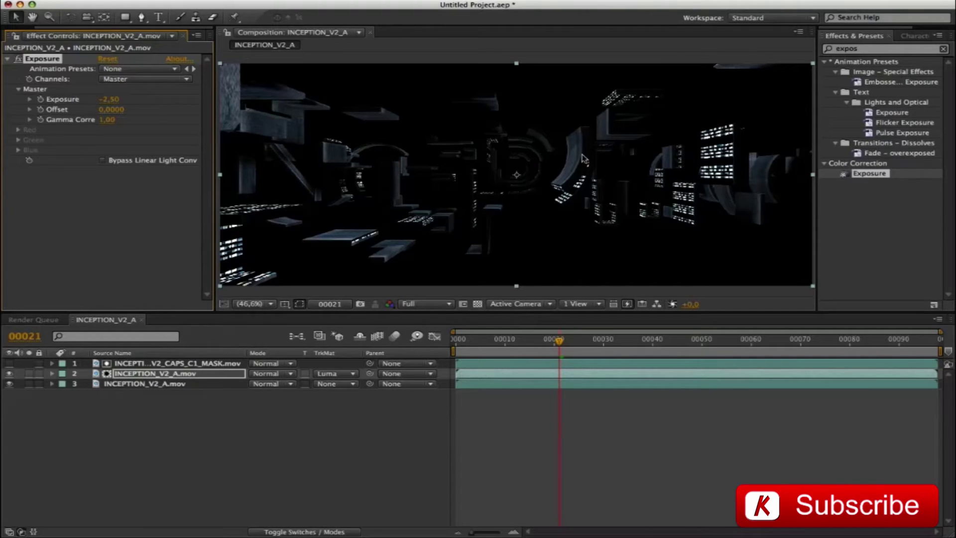
{"action": "left_click_drag", "start_coordinate": [559, 341], "coordinate": [528, 344]}
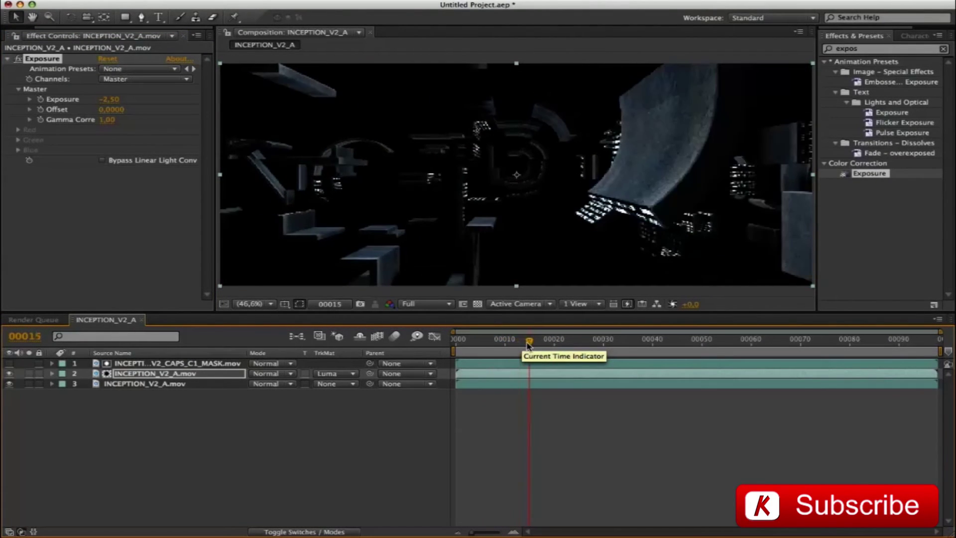
{"action": "left_click", "coordinate": [734, 148]}
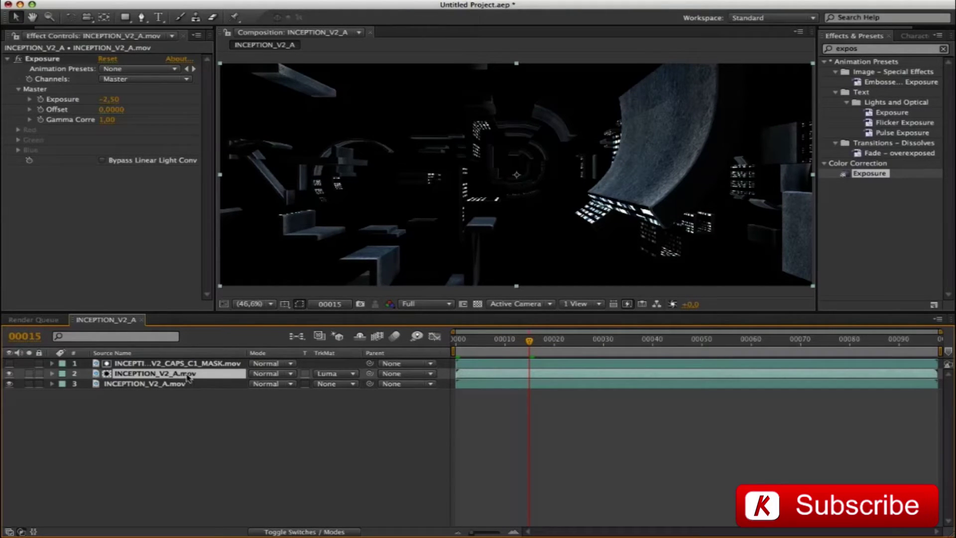
Keyframe the caps-matted layer's opacity from 100% at frame 0 to 0% at frame 40, and check the fade.
{"action": "key", "text": "Home"}
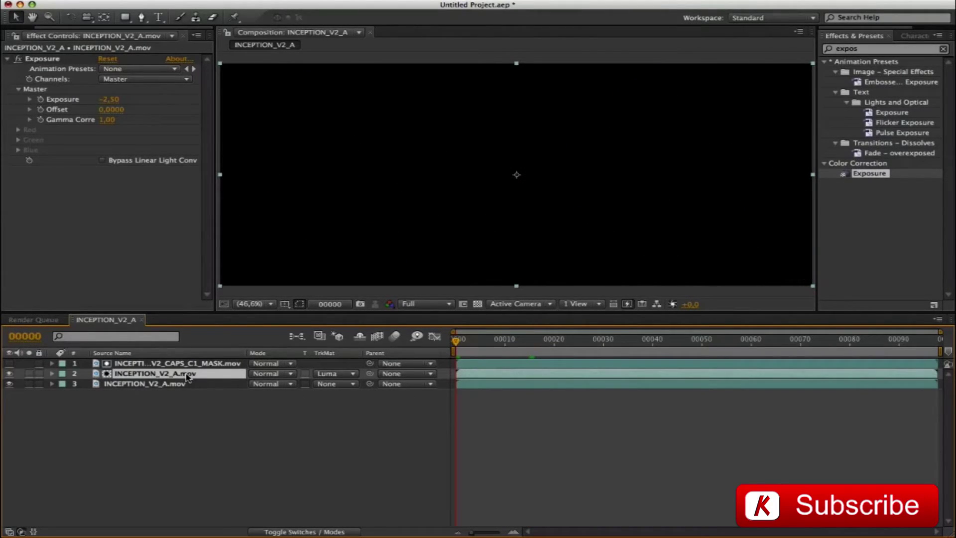
{"action": "key", "text": "t"}
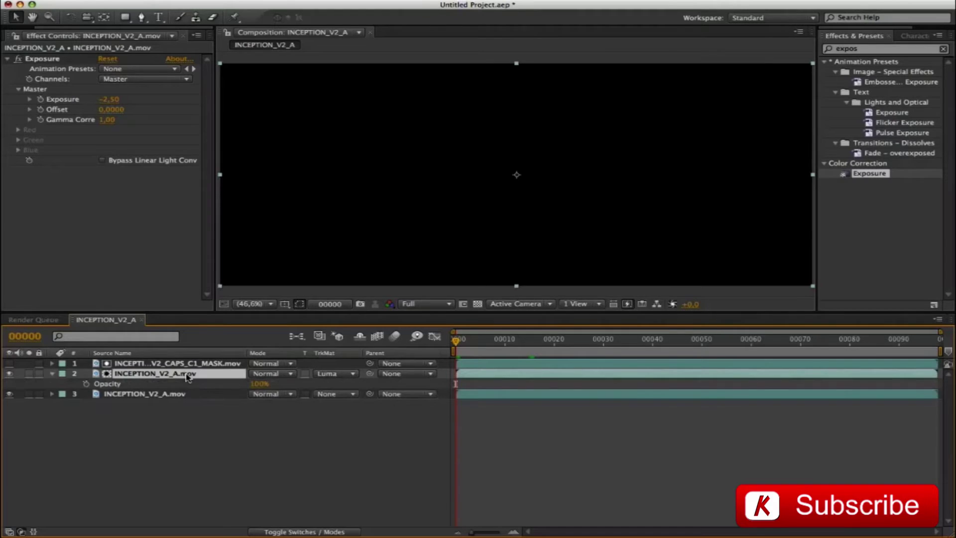
{"action": "left_click", "coordinate": [87, 384]}
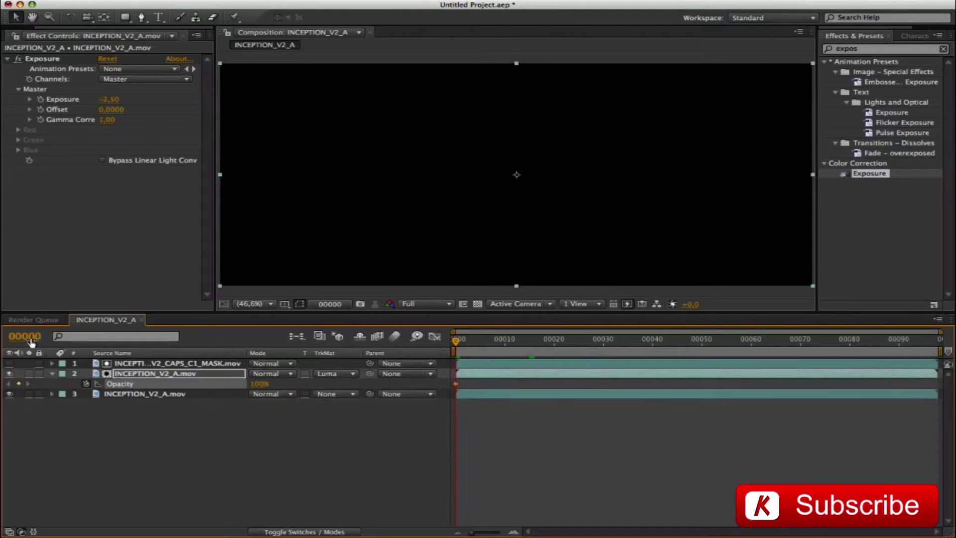
{"action": "key", "text": "alt+shift+j"}
{"action": "type", "text": "40"}
{"action": "key", "text": "Return"}
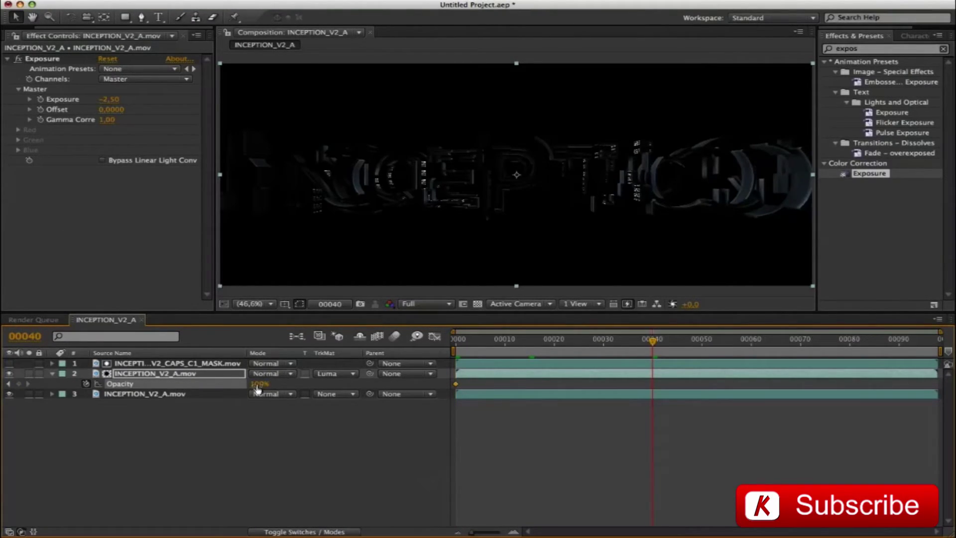
{"action": "left_click", "coordinate": [259, 383]}
{"action": "type", "text": "0"}
{"action": "key", "text": "Return"}
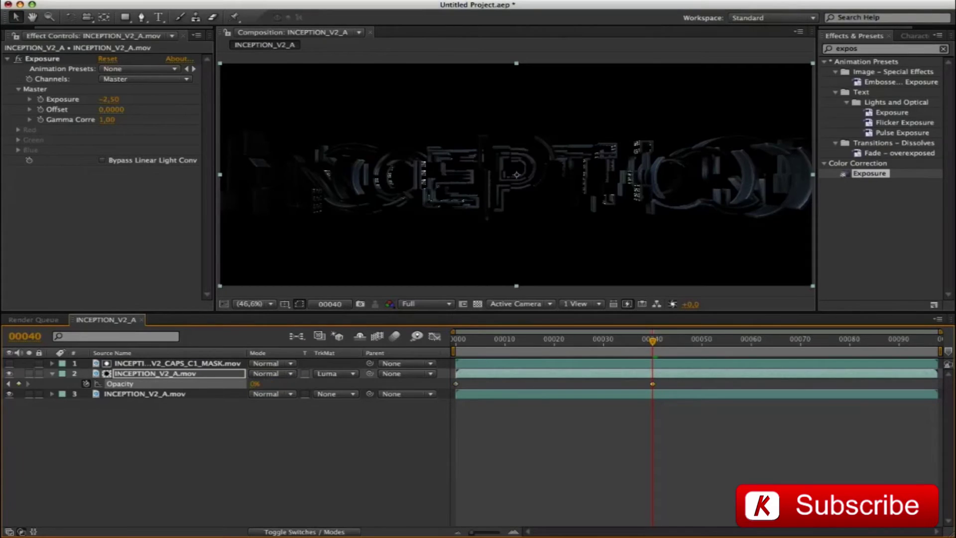
{"action": "left_click_drag", "start_coordinate": [649, 343], "coordinate": [644, 343]}
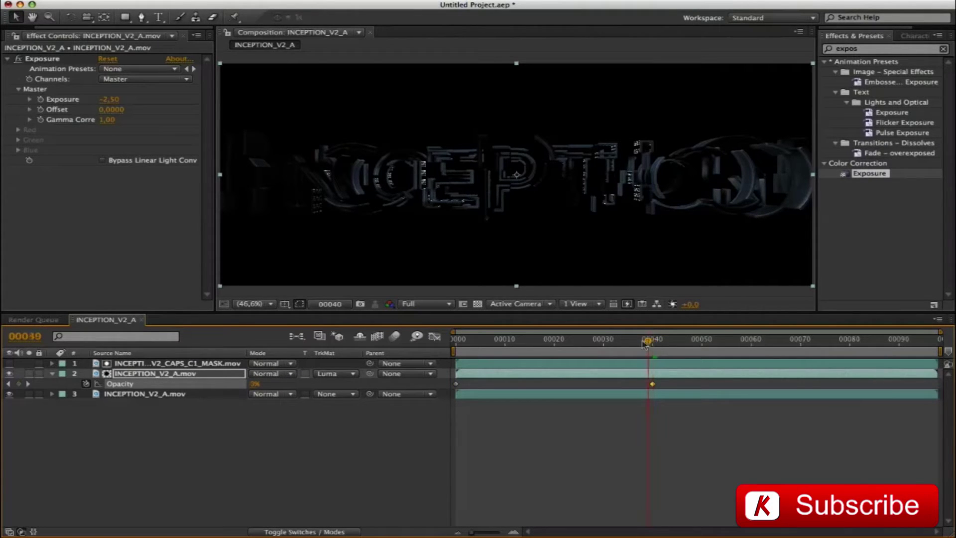
{"action": "left_click", "coordinate": [547, 343]}
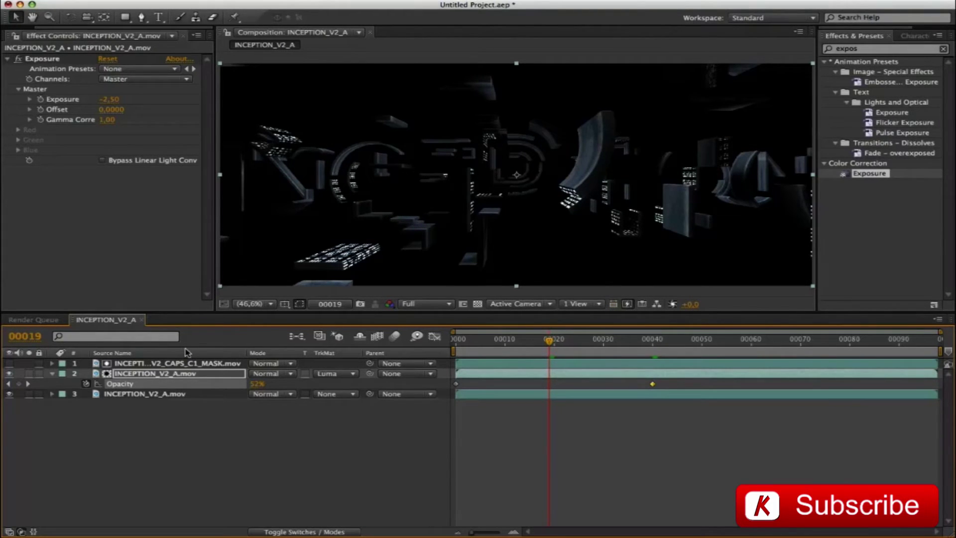
{"action": "left_click", "coordinate": [53, 374]}
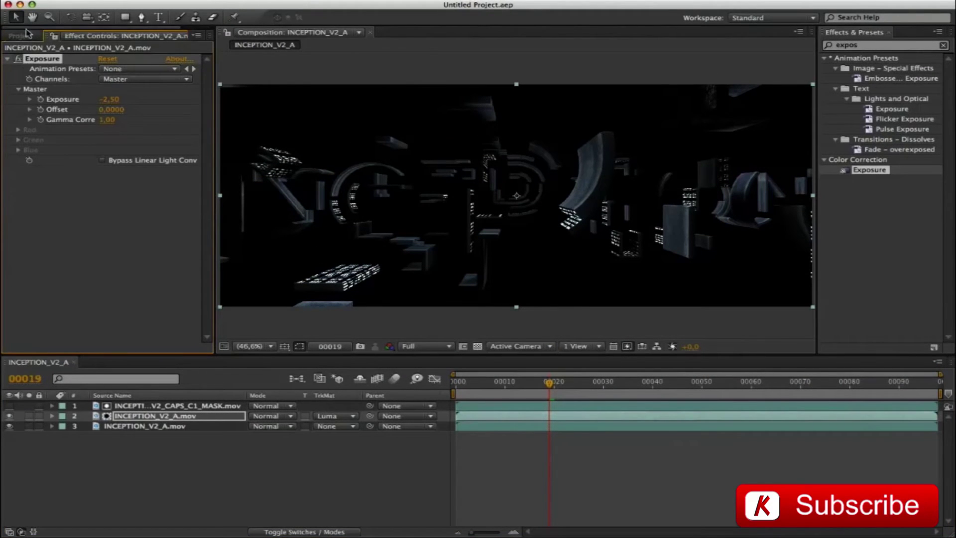
Add another INCEPTION_V2_A.mov layer on top with INCEPTION_V2_FACE_MASK.mov above it, and set its track matte to Luma.
{"action": "left_click", "coordinate": [20, 36]}
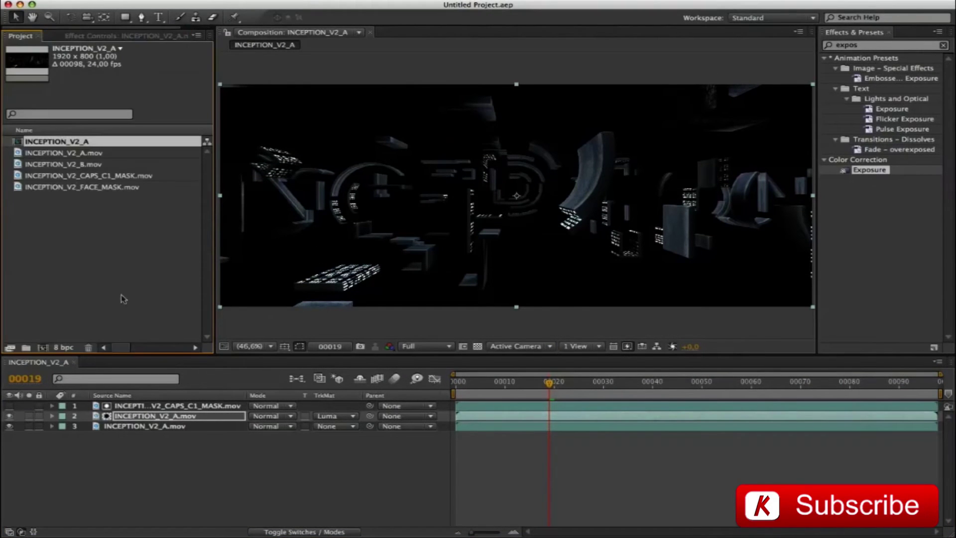
{"action": "left_click", "coordinate": [128, 305]}
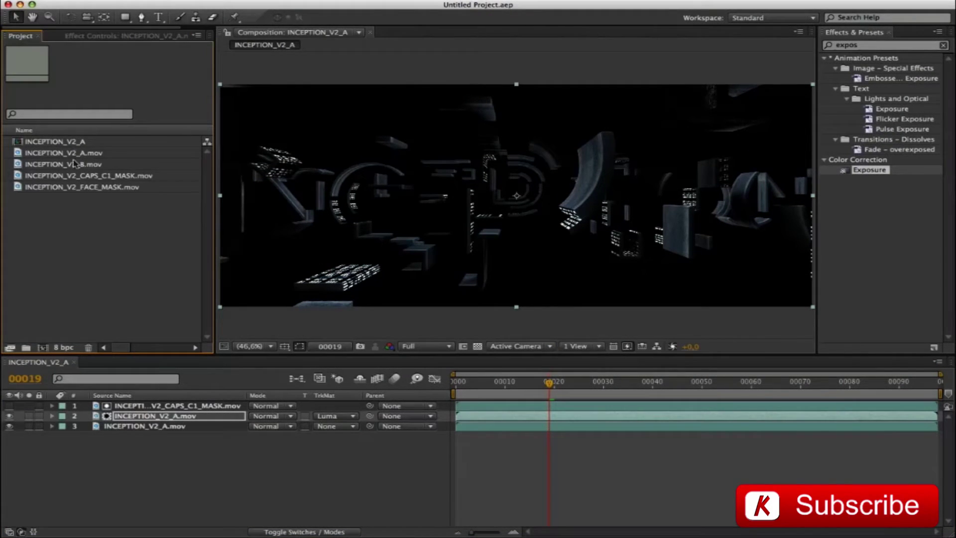
{"action": "left_click_drag", "start_coordinate": [65, 153], "coordinate": [100, 403]}
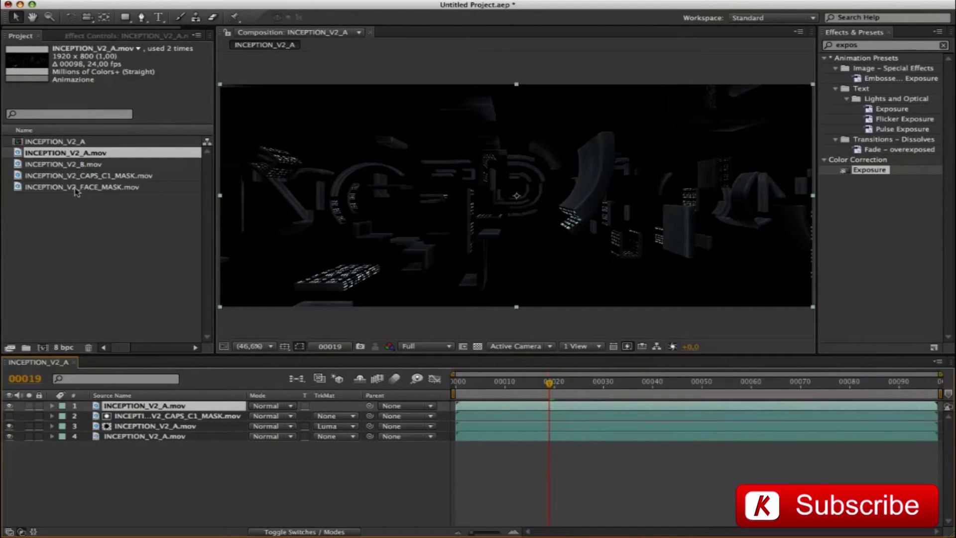
{"action": "left_click_drag", "start_coordinate": [75, 192], "coordinate": [119, 400]}
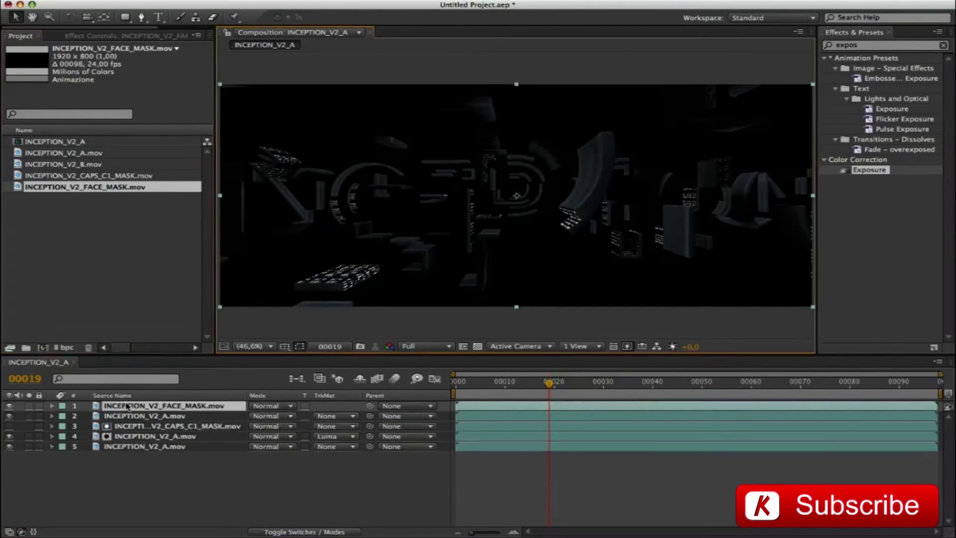
{"action": "left_click", "coordinate": [331, 417]}
{"action": "left_click", "coordinate": [334, 449]}
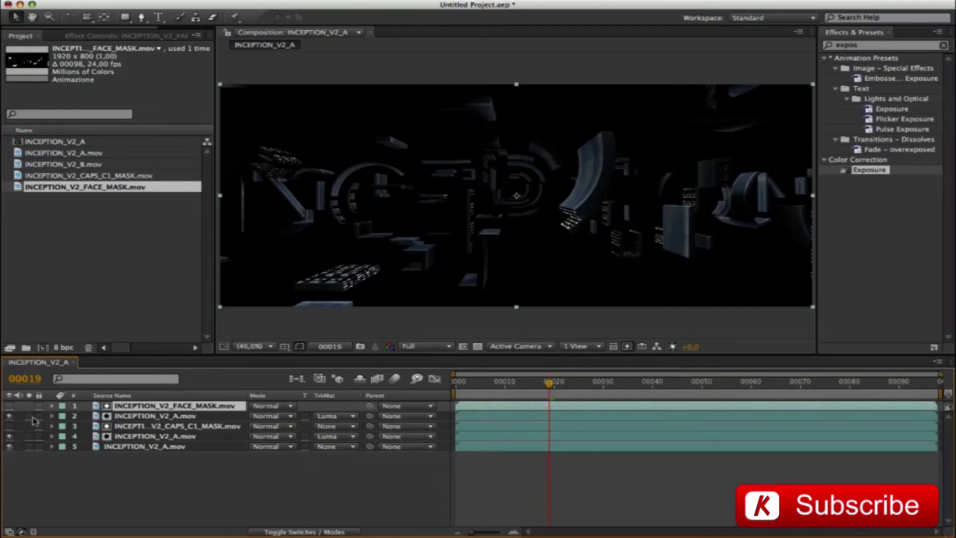
Inspect the face-matted layer alone over the transparency grid, and restore the hidden layers and the black background.
{"action": "left_click_drag", "start_coordinate": [9, 436], "coordinate": [9, 446]}
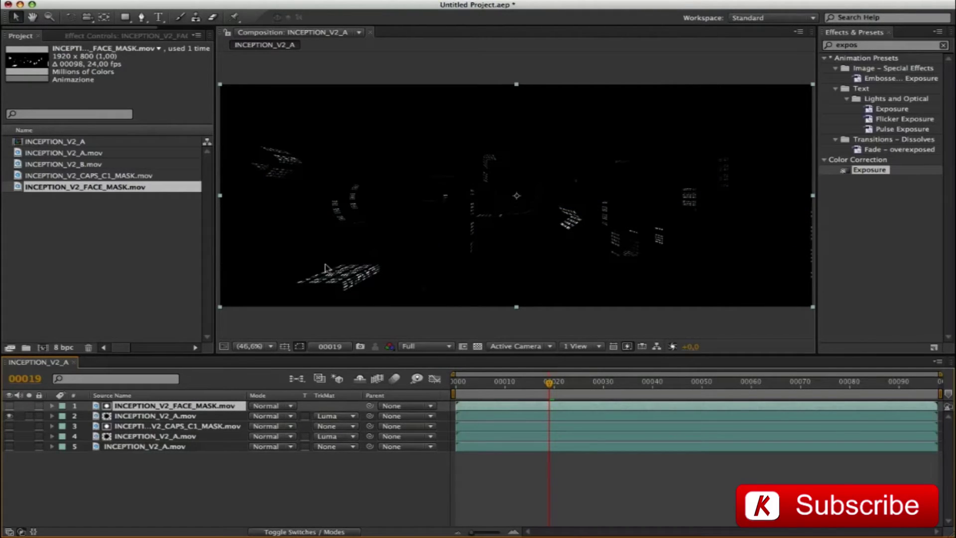
{"action": "left_click", "coordinate": [477, 346]}
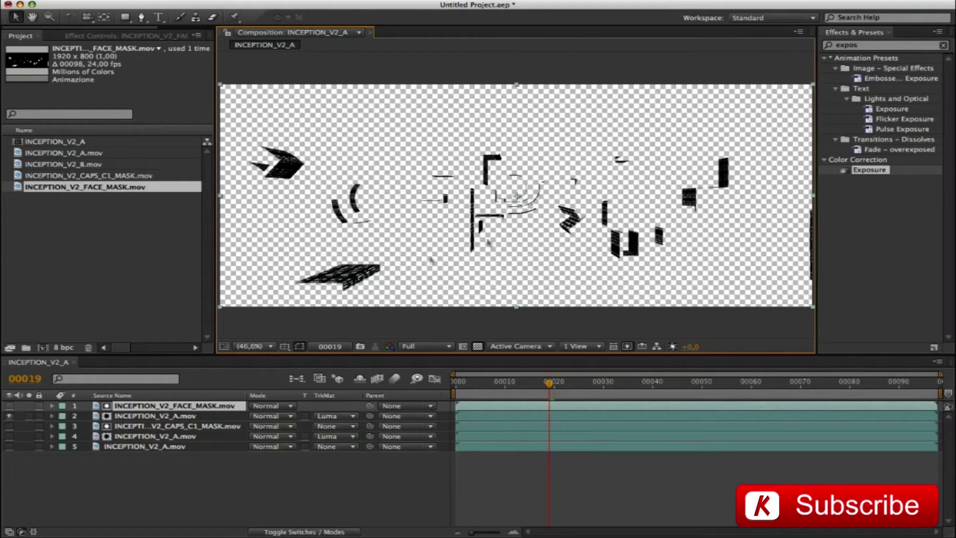
{"action": "left_click", "coordinate": [9, 446]}
{"action": "left_click", "coordinate": [9, 436]}
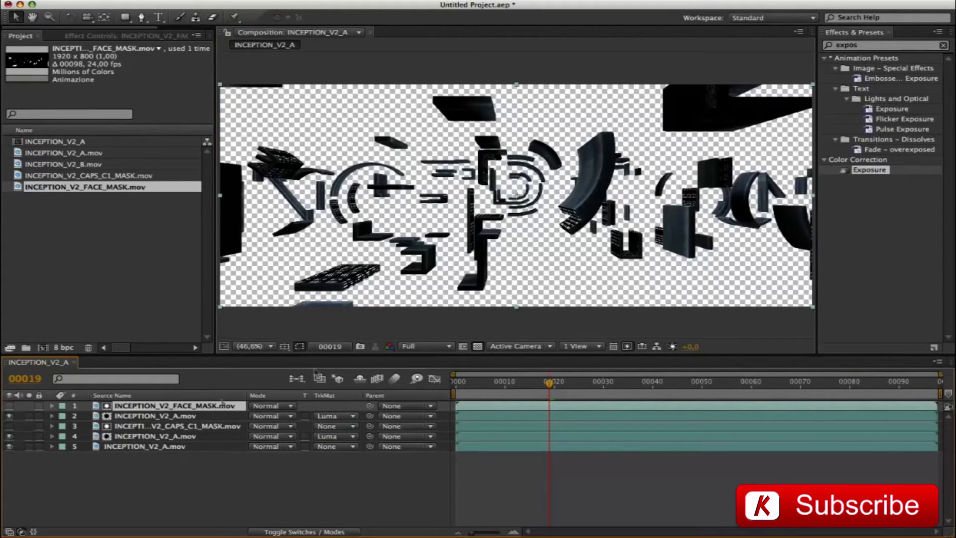
{"action": "left_click", "coordinate": [477, 346]}
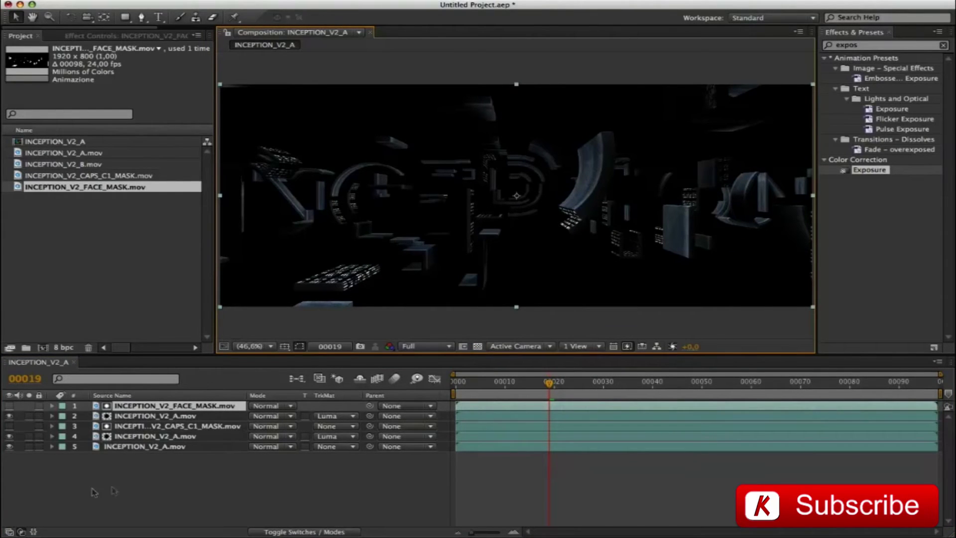
Set the opacity of the face-matted INCEPTION_V2_A.mov layer to 60% and collapse its properties.
{"action": "left_click", "coordinate": [142, 418]}
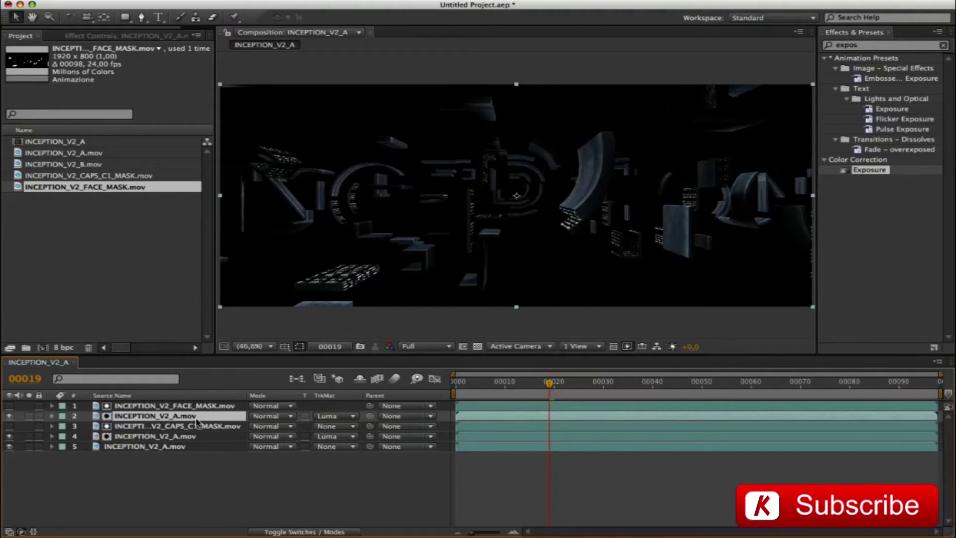
{"action": "key", "text": "t"}
{"action": "left_click", "coordinate": [260, 426]}
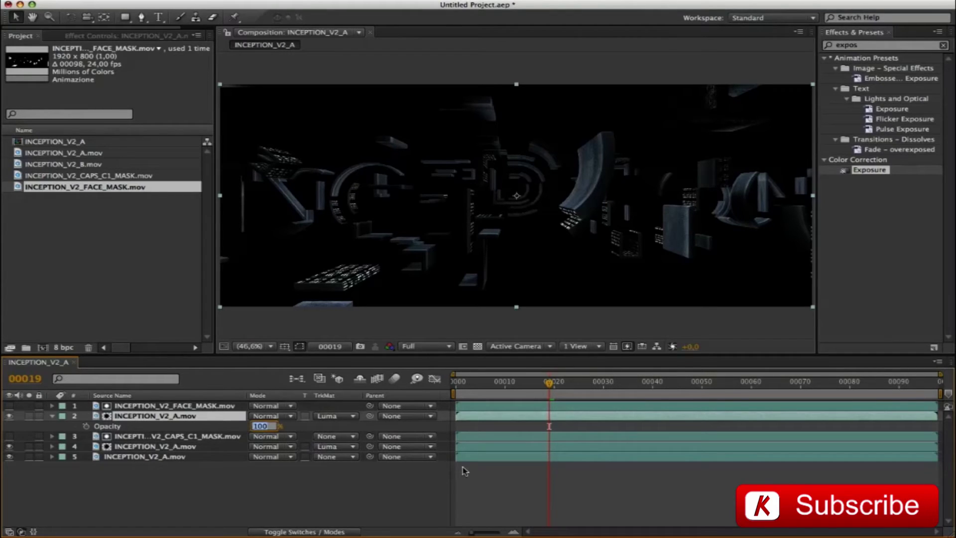
{"action": "type", "text": "60"}
{"action": "key", "text": "Return"}
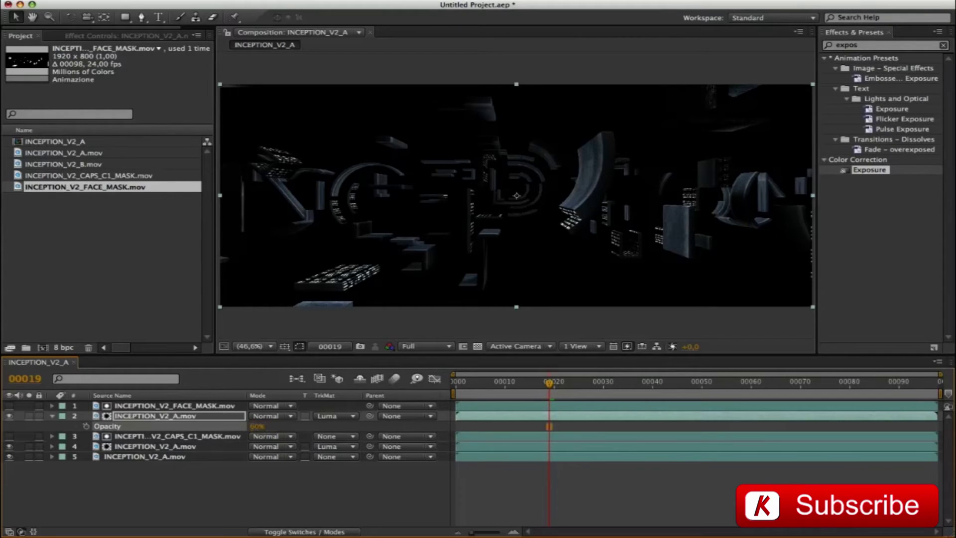
{"action": "left_click", "coordinate": [52, 416]}
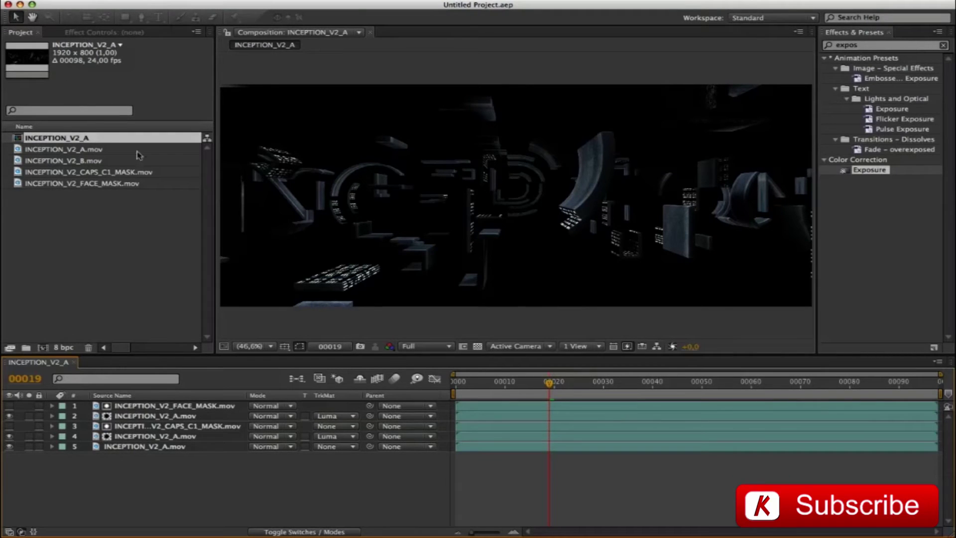
Add INCEPTION_V2_B.mov as the top layer with the Add blending mode and 20% opacity.
{"action": "left_click_drag", "start_coordinate": [72, 160], "coordinate": [113, 406]}
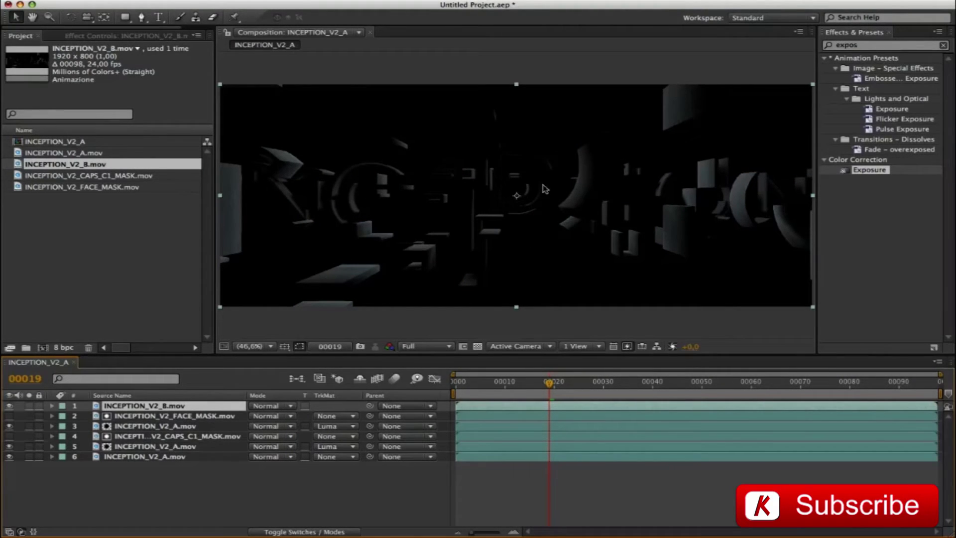
{"action": "left_click", "coordinate": [267, 407]}
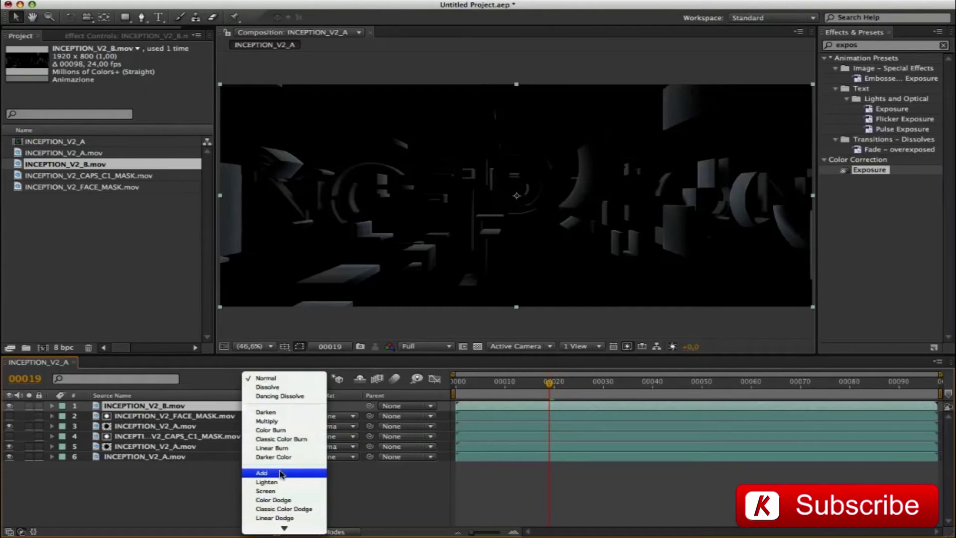
{"action": "left_click", "coordinate": [282, 473]}
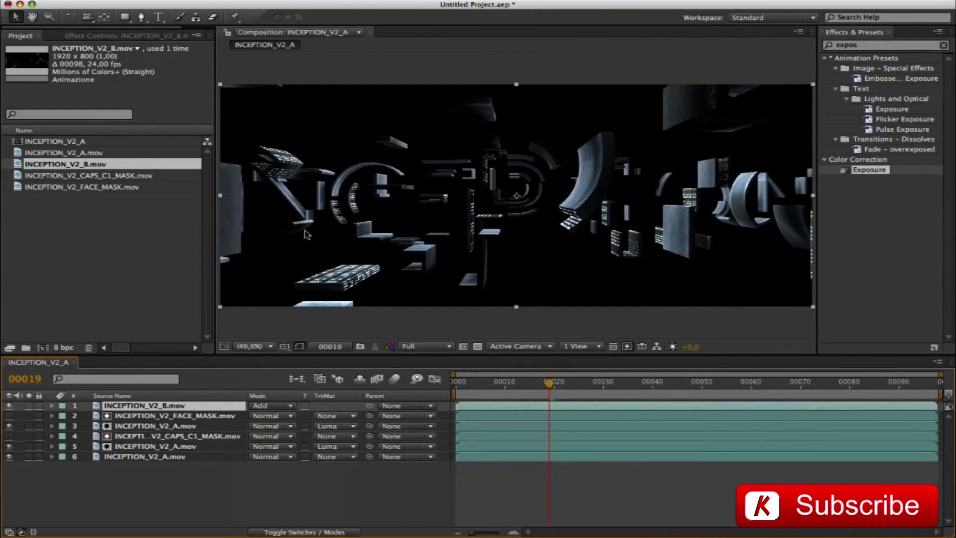
{"action": "key", "text": "t"}
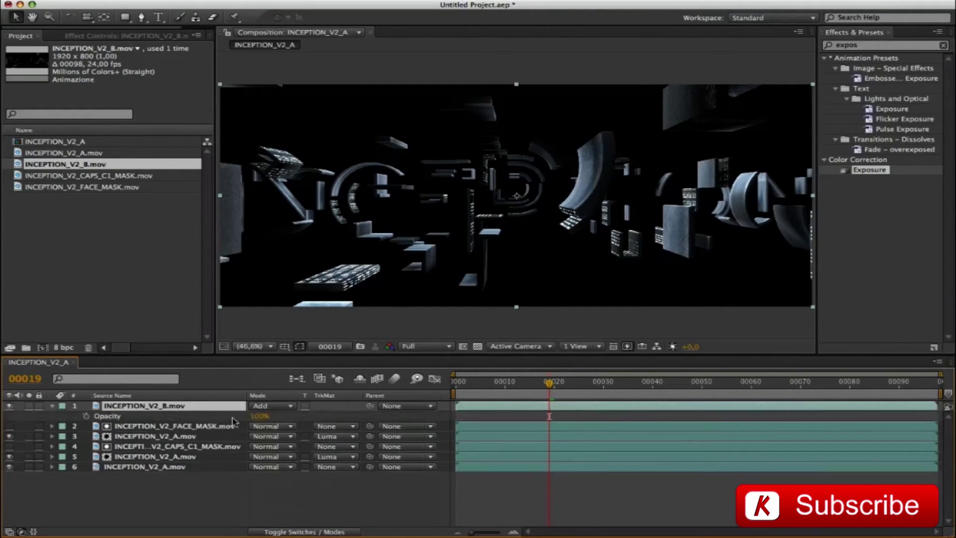
{"action": "left_click", "coordinate": [260, 417]}
{"action": "type", "text": "20"}
{"action": "key", "text": "Return"}
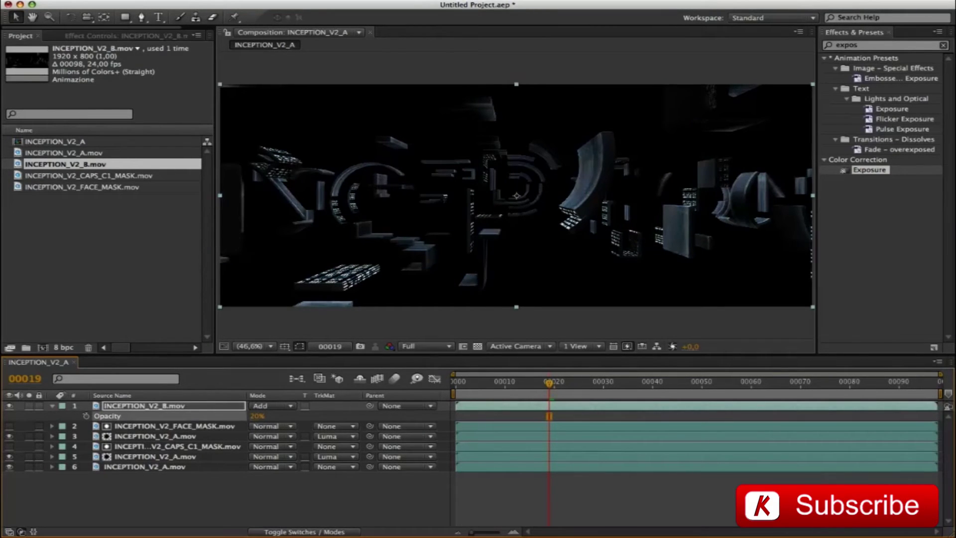
Compare the composite with and without the INCEPTION_V2_B.mov layer, and return to the first frame.
{"action": "left_click", "coordinate": [9, 406]}
{"action": "left_click", "coordinate": [9, 407]}
{"action": "left_click", "coordinate": [9, 406]}
{"action": "left_click", "coordinate": [9, 406]}
{"action": "left_click", "coordinate": [53, 406]}
{"action": "key", "text": "Home"}
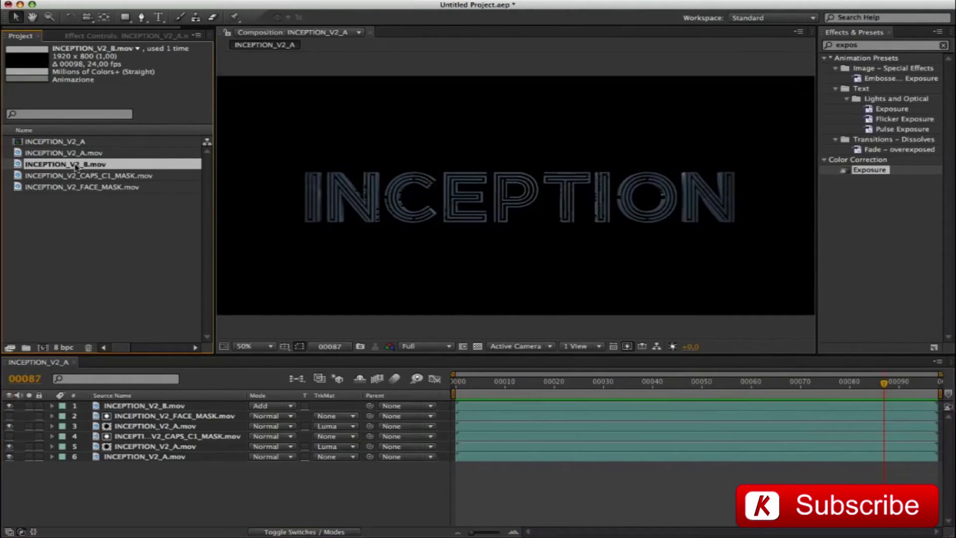
Create a new composition from INCEPTION_V2_B.mov and rename it INCEPTION_V2_PREVIEW.
{"action": "left_click_drag", "start_coordinate": [75, 167], "coordinate": [43, 347]}
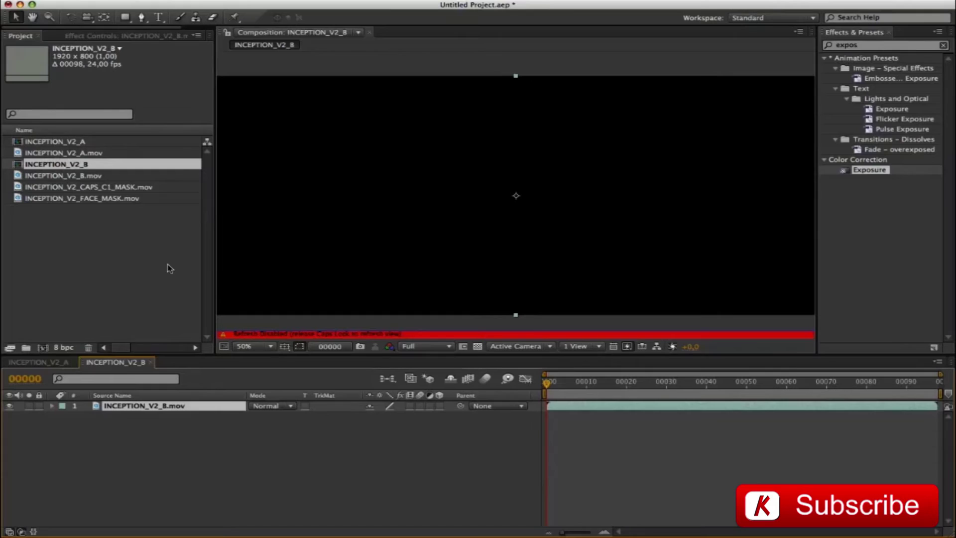
{"action": "key", "text": "Caps_Lock"}
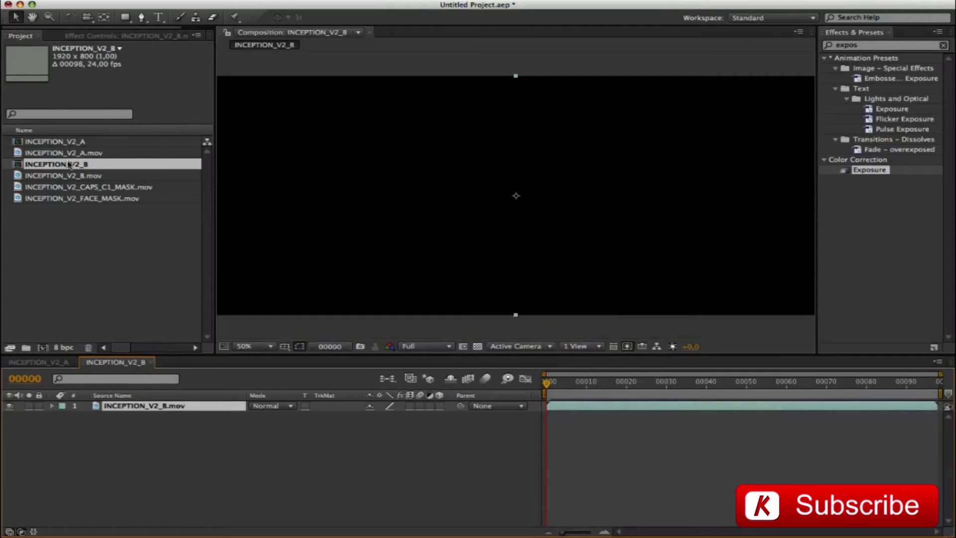
{"action": "key", "text": "Return"}
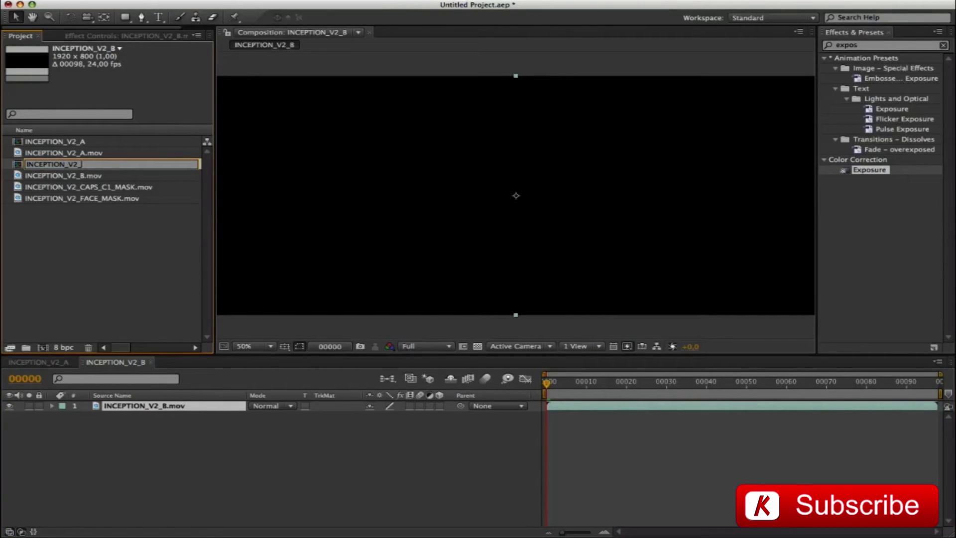
{"action": "type", "text": "PREVIEW"}
{"action": "key", "text": "Return"}
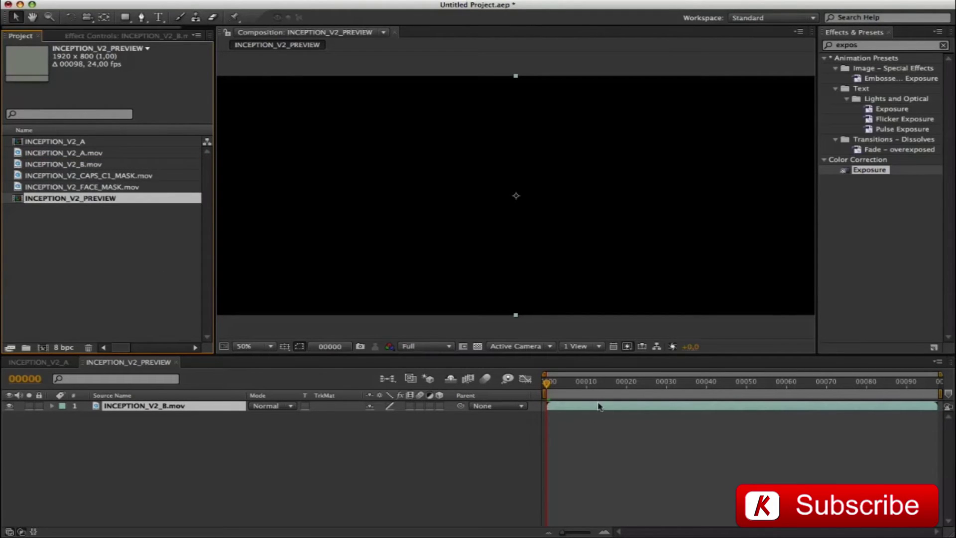
Place the INCEPTION_V2_A composition below INCEPTION_V2_B.mov and set the B layer's blending mode to Add.
{"action": "left_click", "coordinate": [688, 382]}
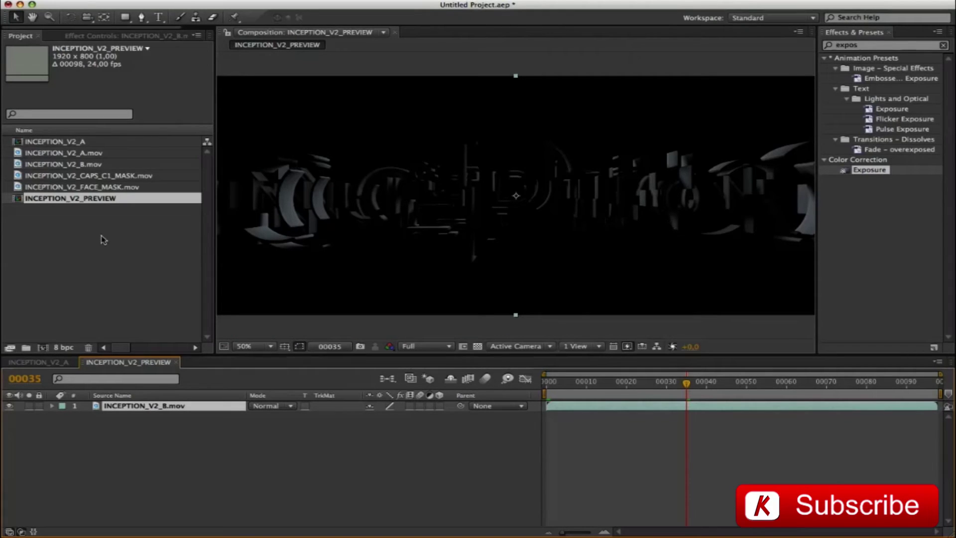
{"action": "left_click_drag", "start_coordinate": [57, 142], "coordinate": [96, 429]}
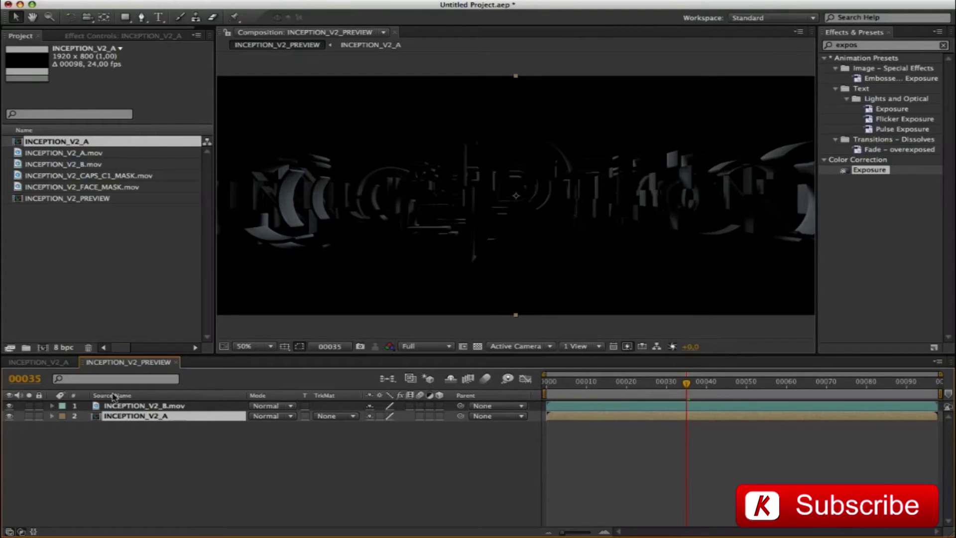
{"action": "left_click", "coordinate": [276, 406]}
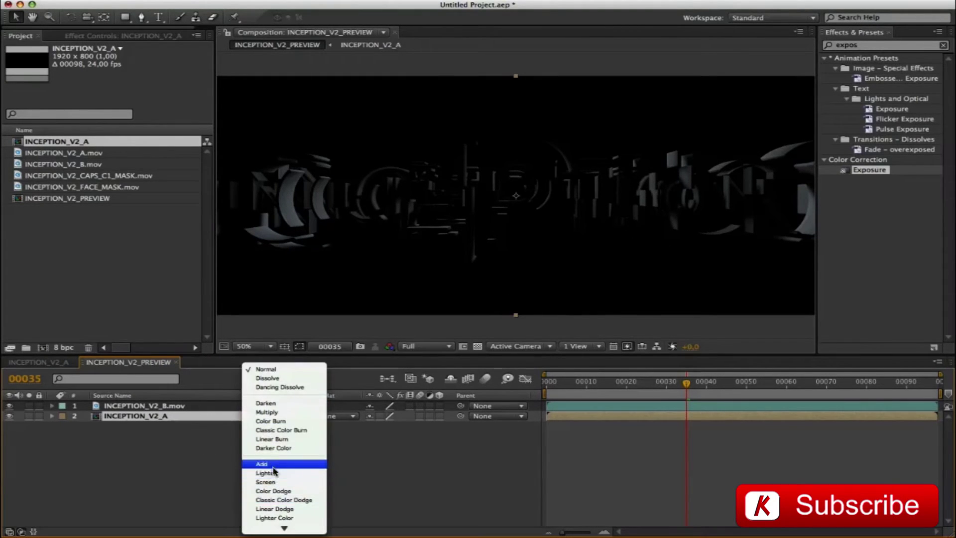
{"action": "left_click", "coordinate": [274, 464]}
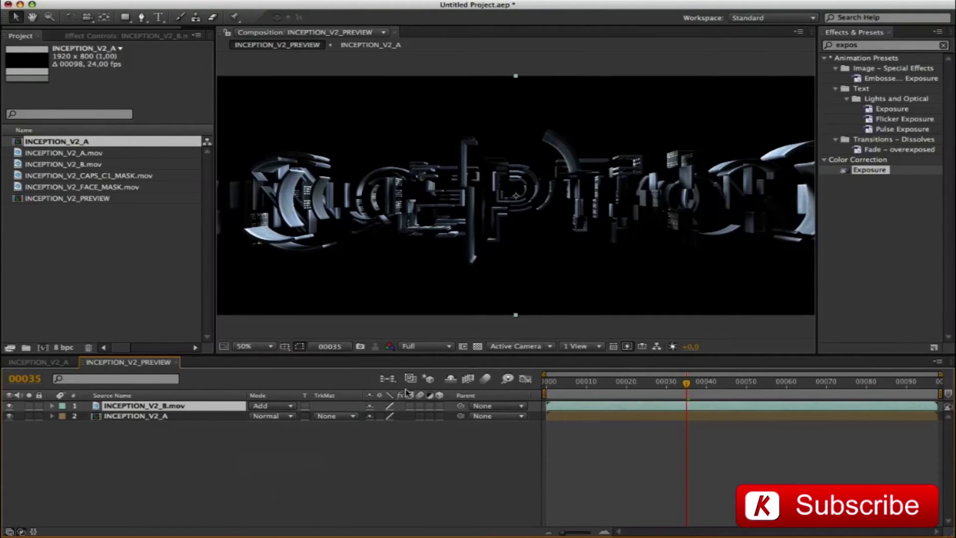
Trim the start of the INCEPTION_V2_B.mov layer to frame 40 and check the composite at frame 25.
{"action": "left_click", "coordinate": [30, 380]}
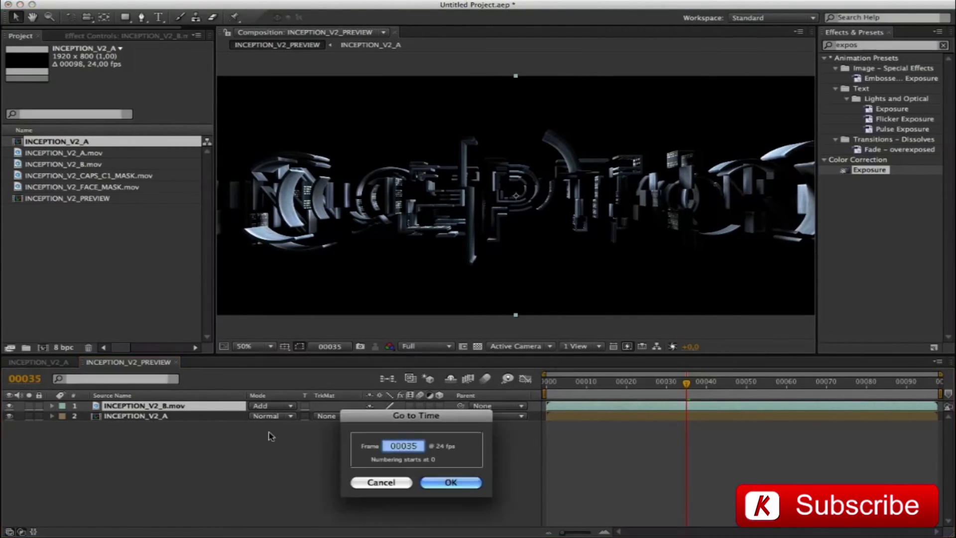
{"action": "type", "text": "40"}
{"action": "key", "text": "Return"}
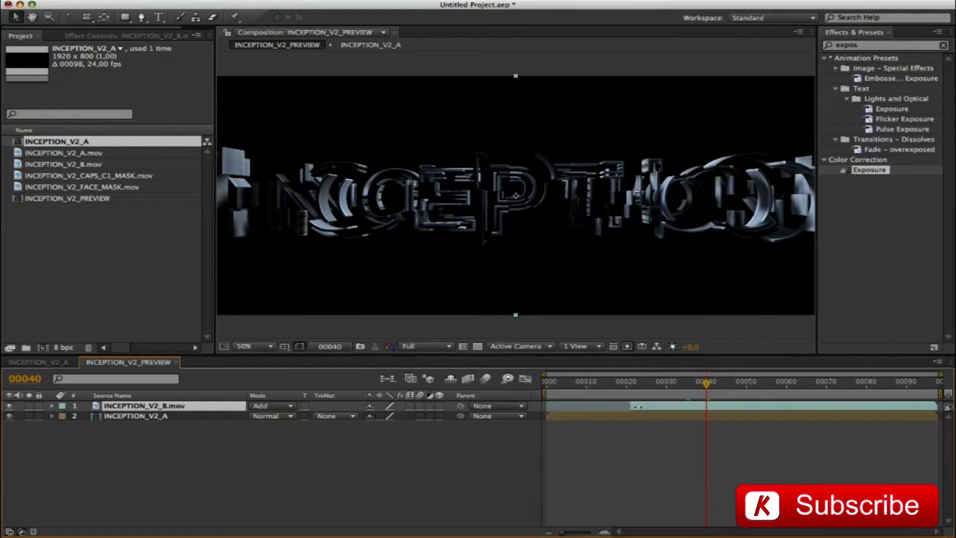
{"action": "left_click_drag", "start_coordinate": [637, 407], "coordinate": [647, 384]}
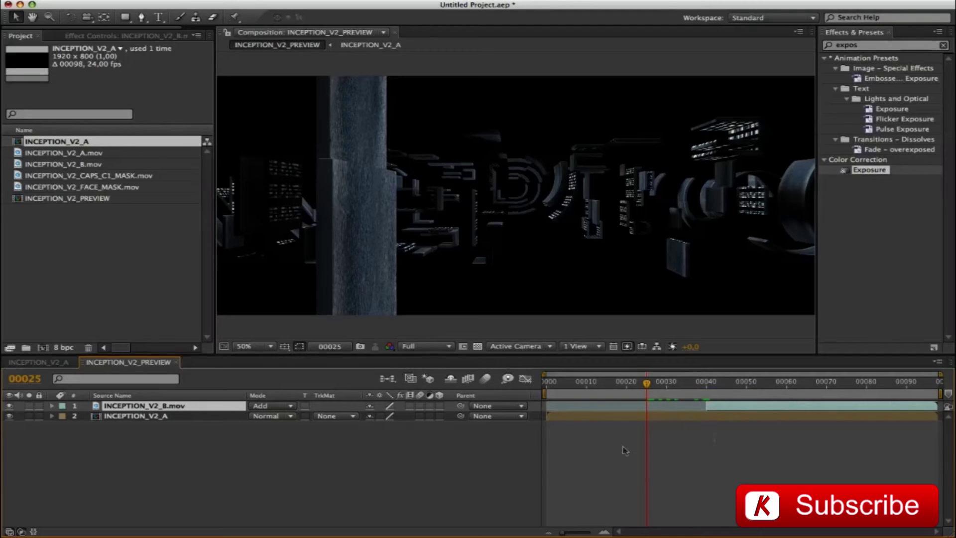
Keyframe the INCEPTION_V2_A layer's opacity from 100% at frame 40 to 0% at frame 60.
{"action": "left_click", "coordinate": [172, 416]}
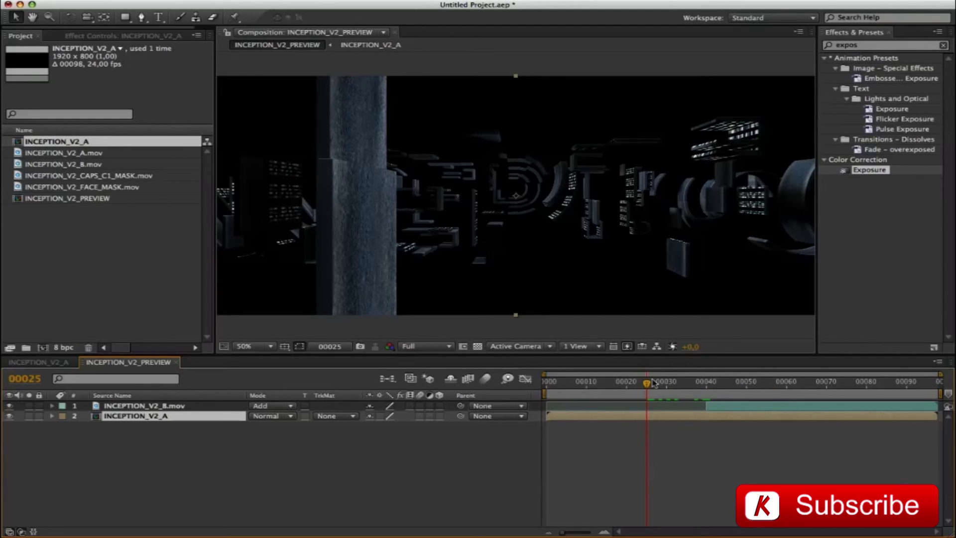
{"action": "left_click_drag", "start_coordinate": [647, 385], "coordinate": [706, 384]}
{"action": "key", "text": "t"}
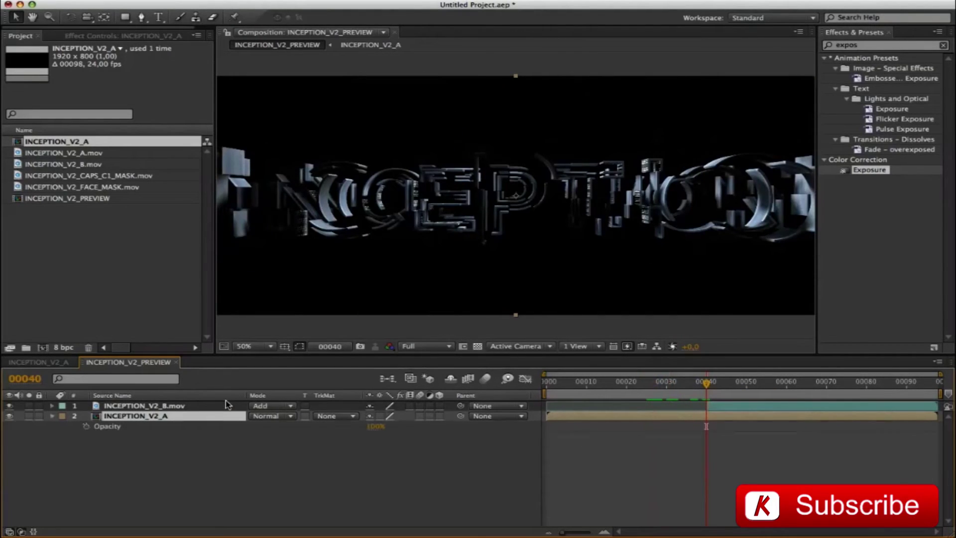
{"action": "left_click", "coordinate": [87, 426]}
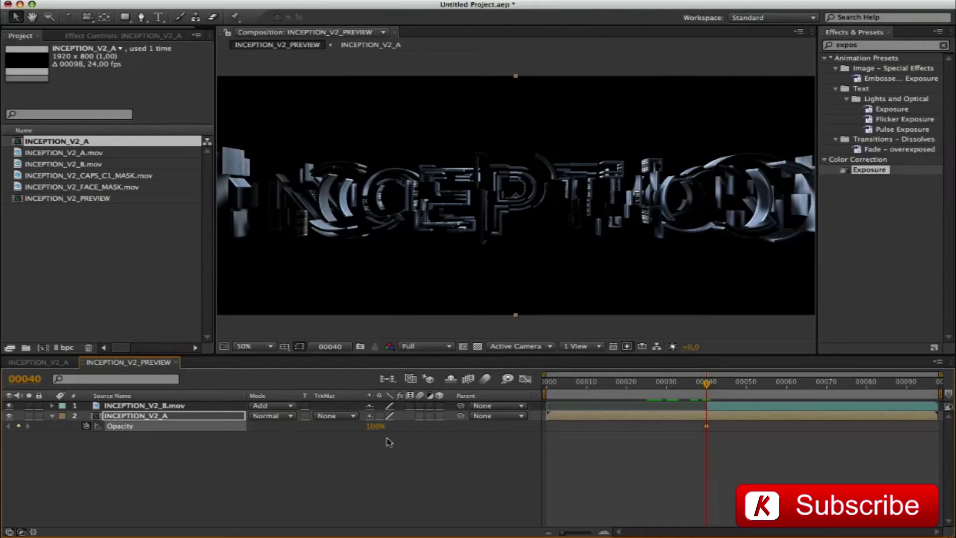
{"action": "left_click", "coordinate": [22, 379]}
{"action": "type", "text": "60"}
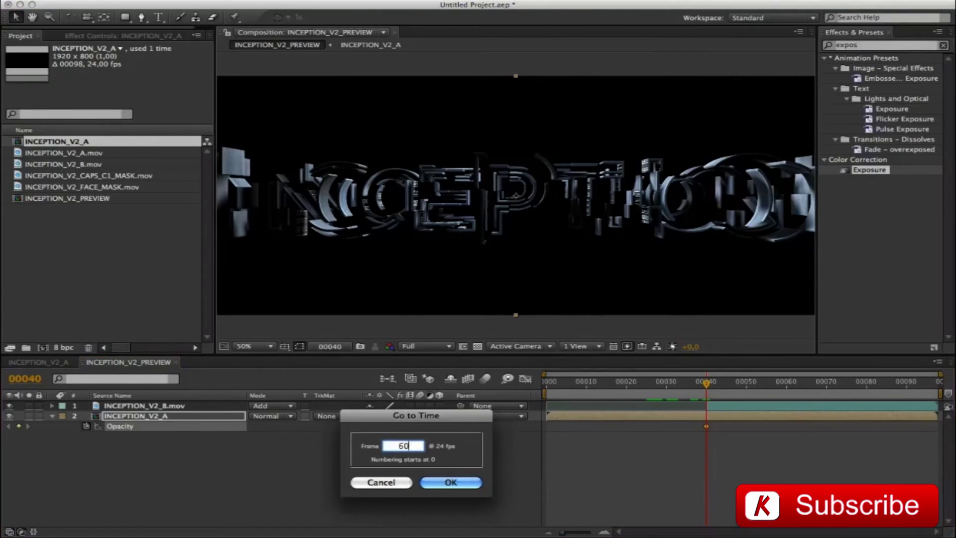
{"action": "key", "text": "Return"}
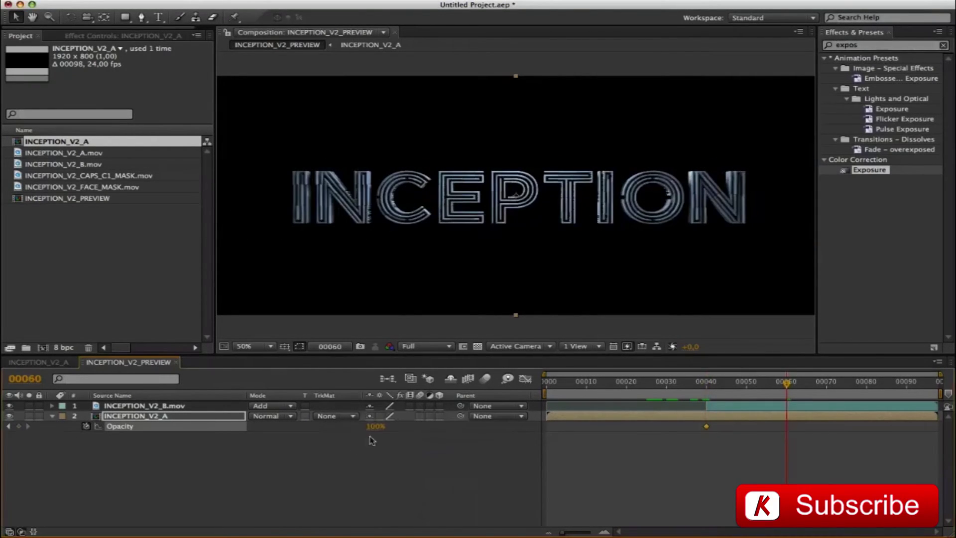
{"action": "left_click", "coordinate": [373, 427]}
{"action": "type", "text": "0"}
{"action": "key", "text": "Return"}
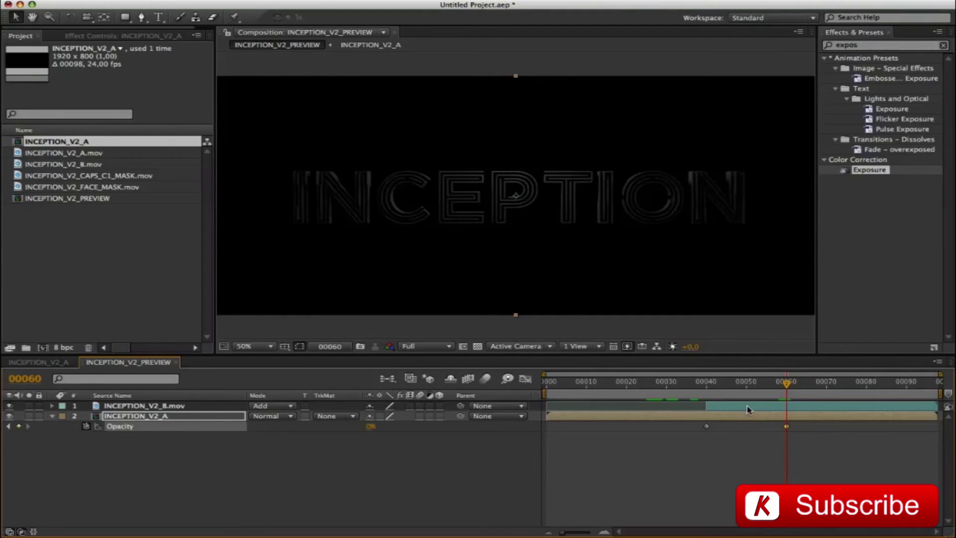
Keyframe the INCEPTION_V2_B.mov layer's opacity at 0% on frame 40.
{"action": "left_click", "coordinate": [211, 407]}
{"action": "key", "text": "t"}
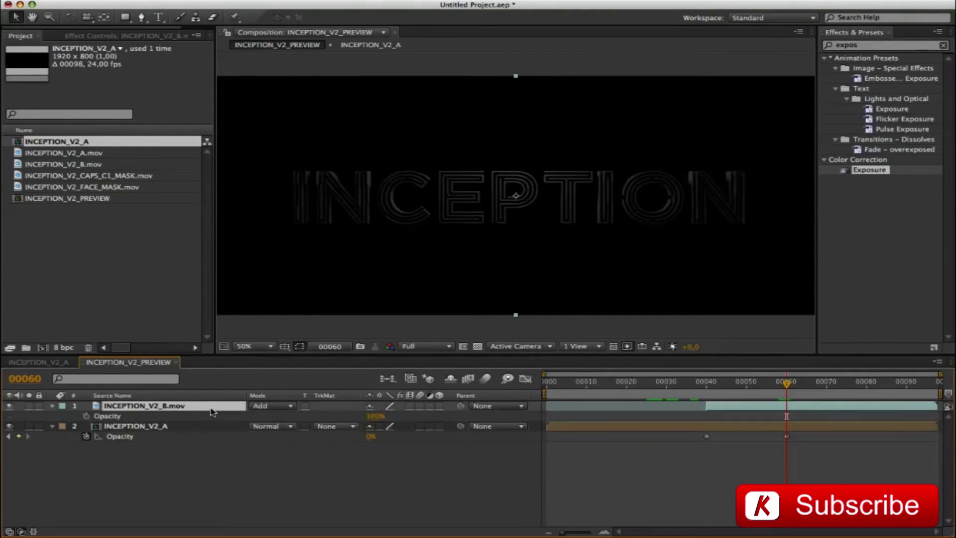
{"action": "left_click", "coordinate": [22, 381]}
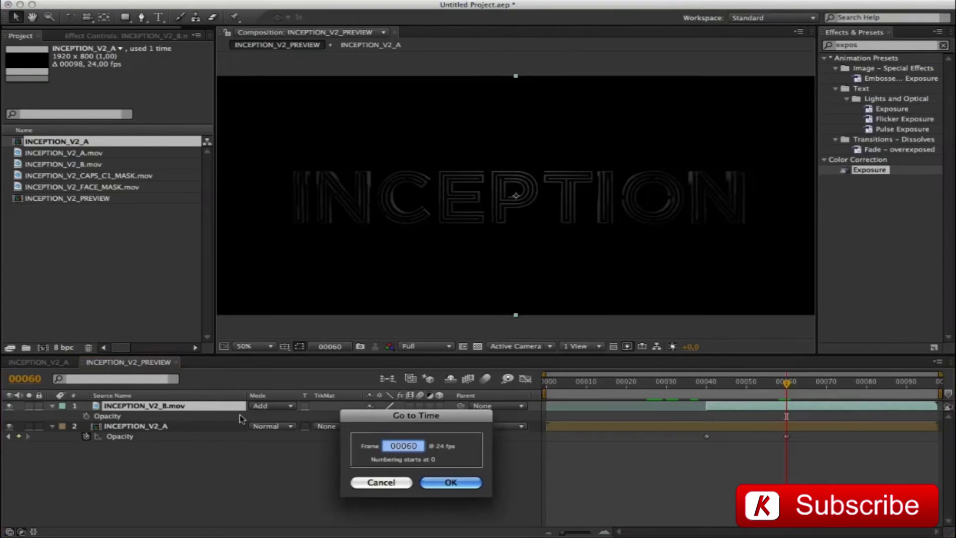
{"action": "type", "text": "40"}
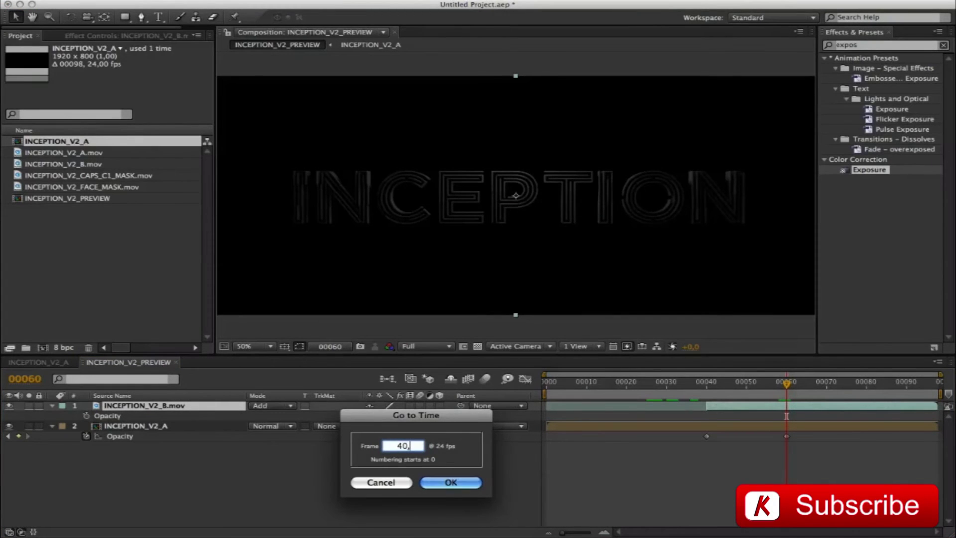
{"action": "key", "text": "Return"}
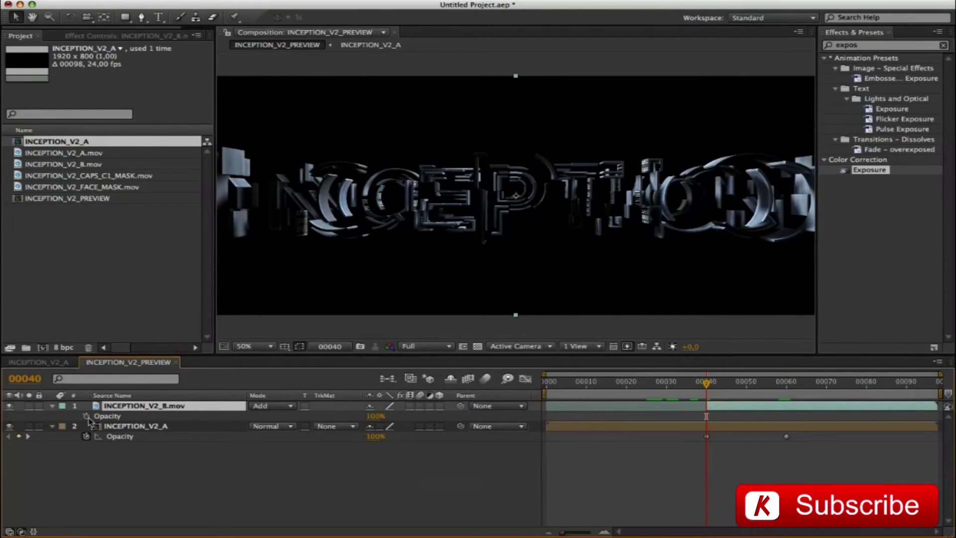
{"action": "left_click", "coordinate": [86, 416]}
{"action": "left_click", "coordinate": [373, 416]}
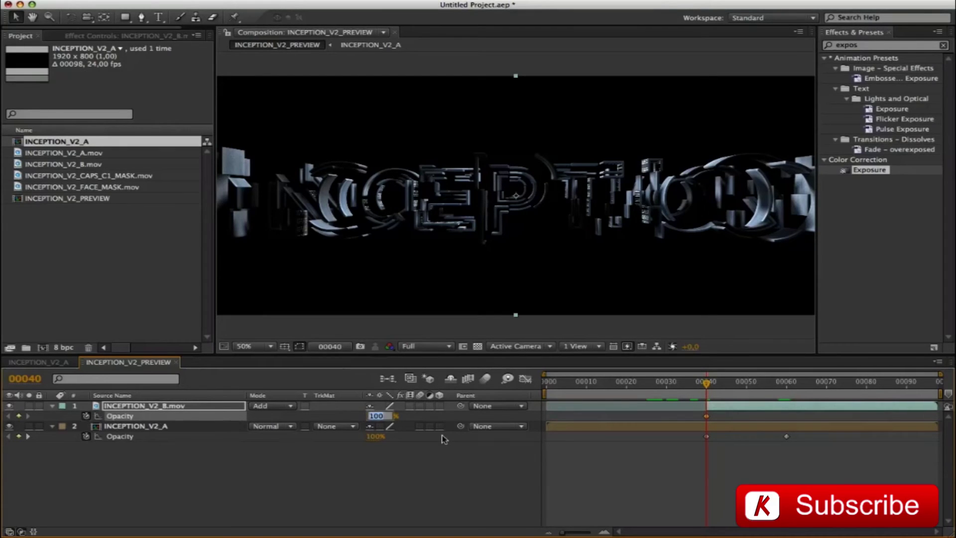
{"action": "type", "text": "0"}
{"action": "key", "text": "Return"}
Keyframe the INCEPTION_V2_B.mov layer's opacity at 100% on frame 50 and scrub to frame 72 to check the crossfade.
{"action": "left_click", "coordinate": [22, 378]}
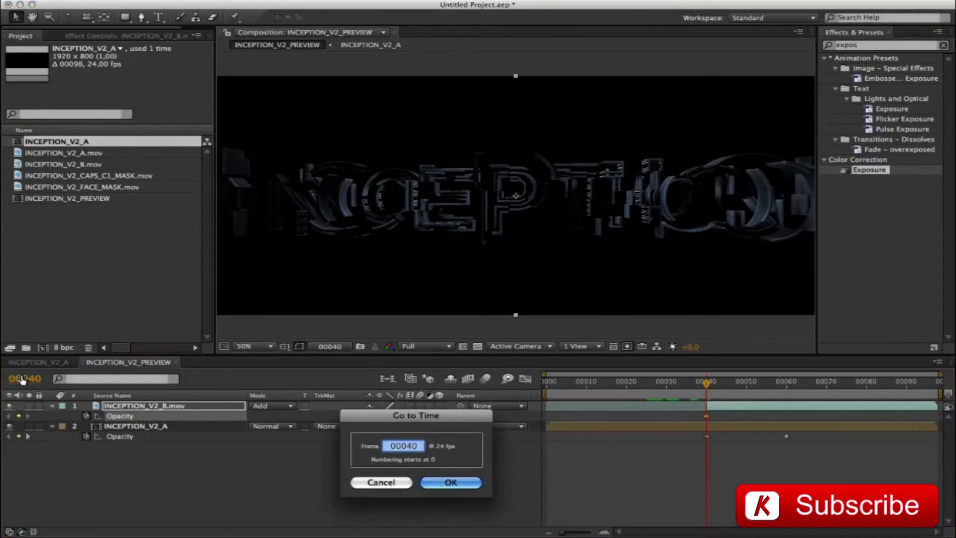
{"action": "type", "text": "50"}
{"action": "key", "text": "Return"}
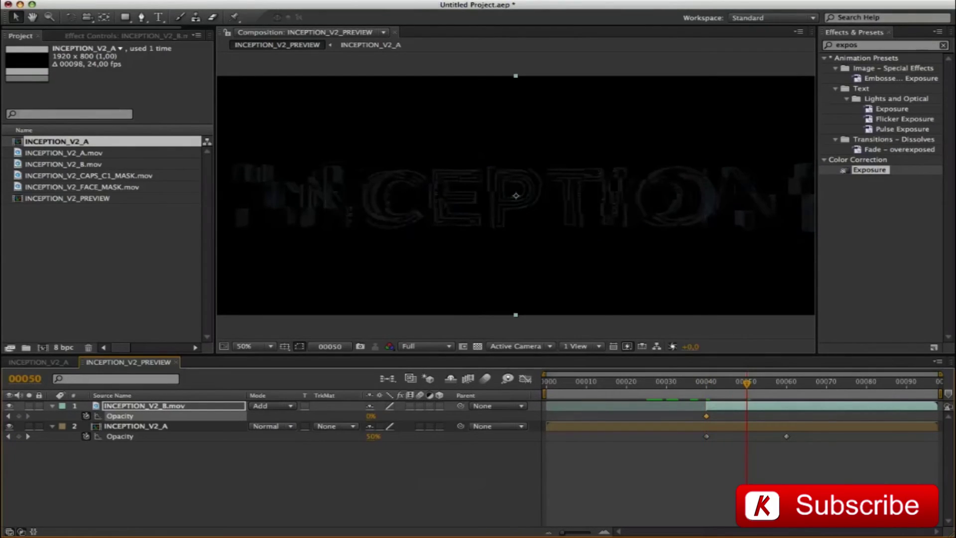
{"action": "left_click", "coordinate": [370, 416]}
{"action": "type", "text": "100"}
{"action": "key", "text": "Return"}
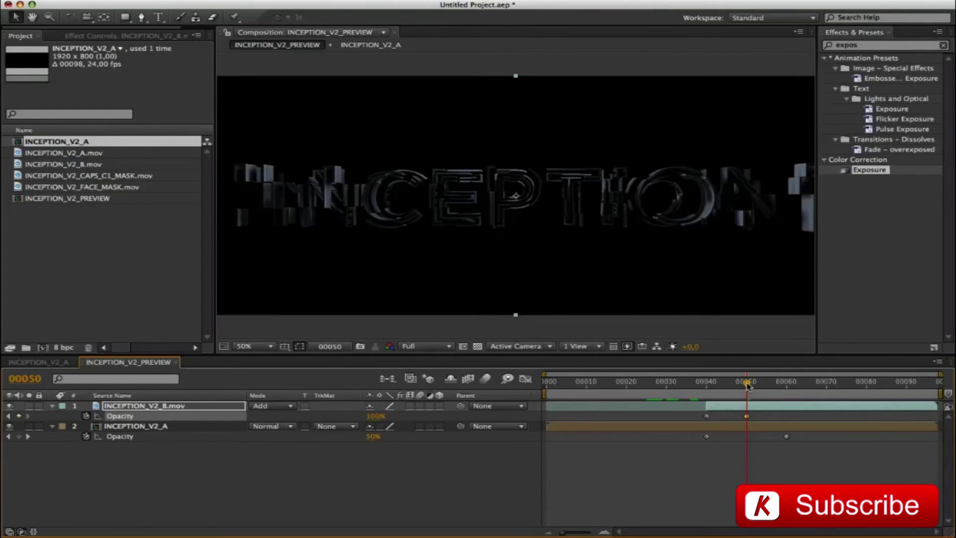
{"action": "left_click_drag", "start_coordinate": [747, 384], "coordinate": [834, 398]}
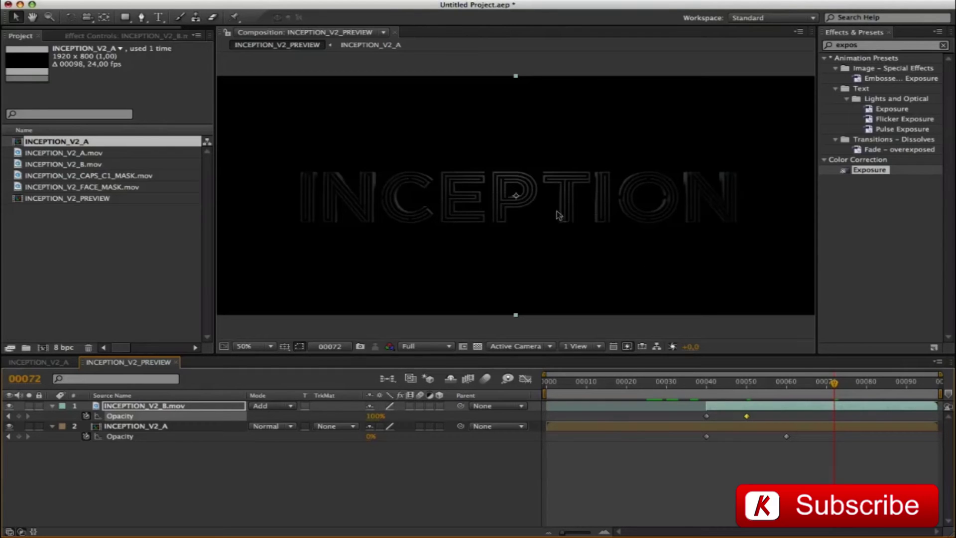
Apply the Exposure and Brightness & Contrast effects to the INCEPTION_V2_B.mov layer, with Brightness & Contrast above Exposure.
{"action": "left_click", "coordinate": [890, 48]}
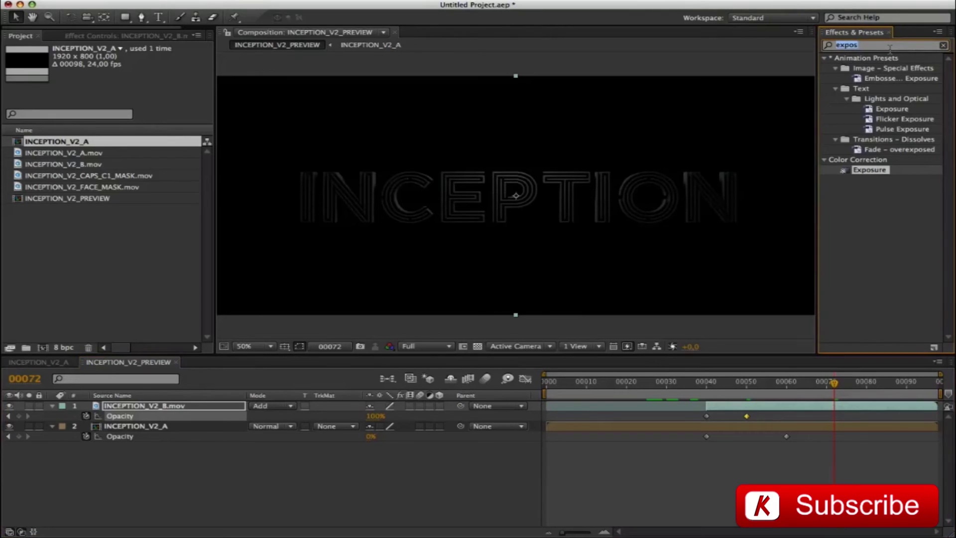
{"action": "left_click_drag", "start_coordinate": [868, 170], "coordinate": [771, 407]}
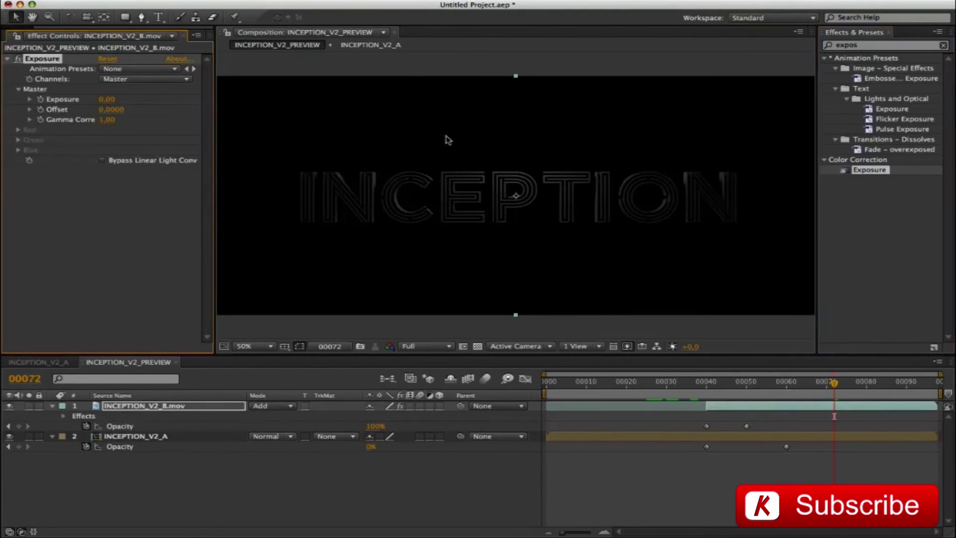
{"action": "left_click", "coordinate": [877, 45]}
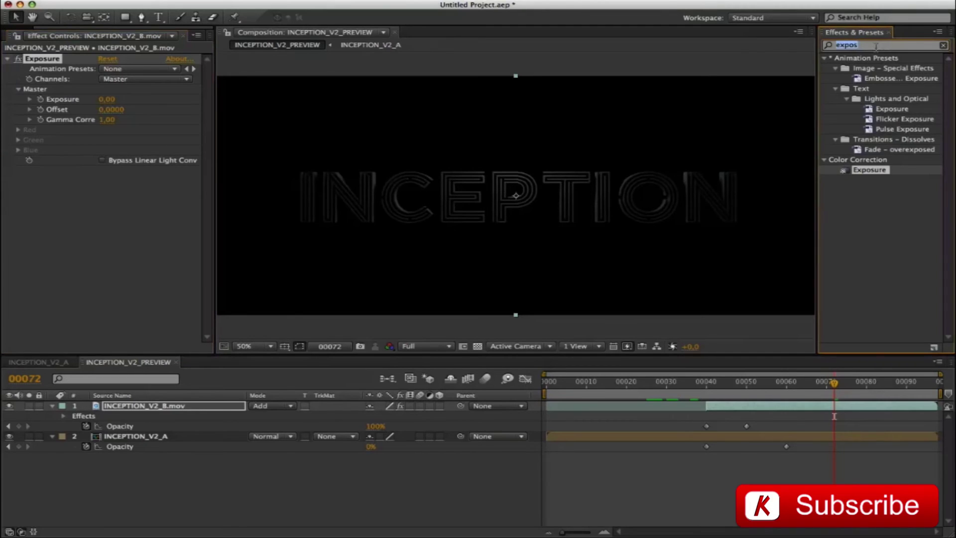
{"action": "type", "text": "bright"}
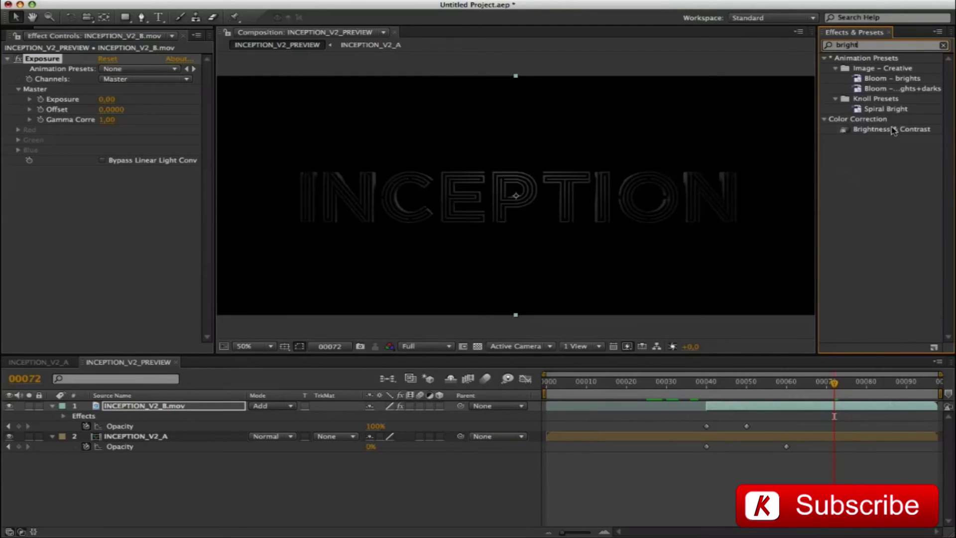
{"action": "left_click_drag", "start_coordinate": [892, 130], "coordinate": [643, 138]}
{"action": "left_click_drag", "start_coordinate": [49, 58], "coordinate": [58, 222]}
{"action": "left_click", "coordinate": [52, 60]}
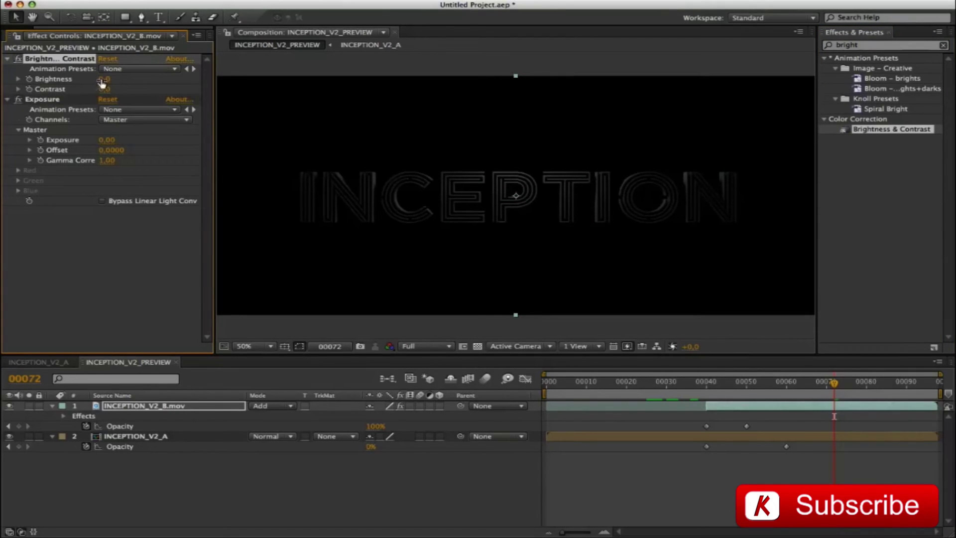
Set the B layer's Brightness to 10 and Contrast to 5 in the Brightness & Contrast effect.
{"action": "left_click", "coordinate": [104, 79]}
{"action": "key", "text": "Tab"}
{"action": "type", "text": "5"}
{"action": "key", "text": "Return"}
Set the B layer's Exposure effect to an exposure of 1,20 and a gamma correction of 0,80.
{"action": "left_click", "coordinate": [106, 140]}
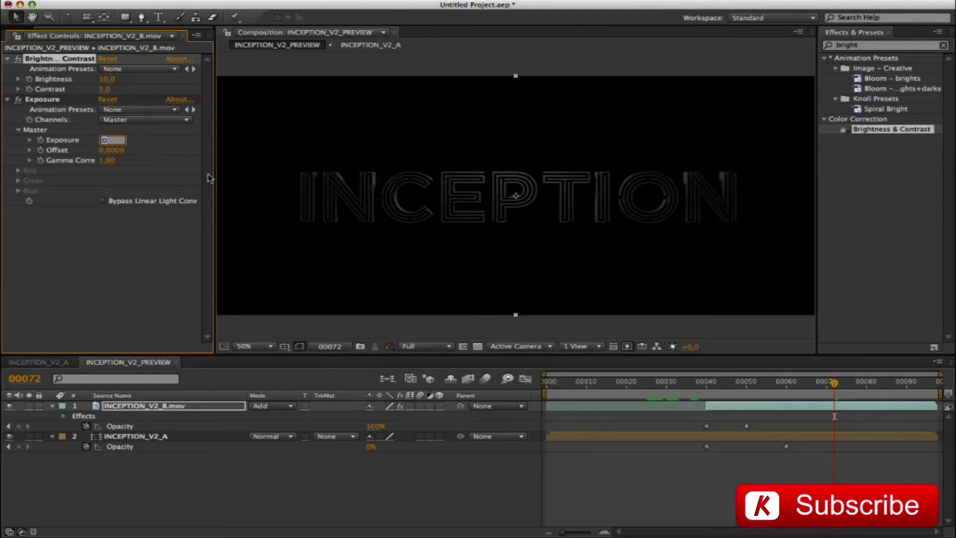
{"action": "type", "text": "1,2"}
{"action": "key", "text": "Return"}
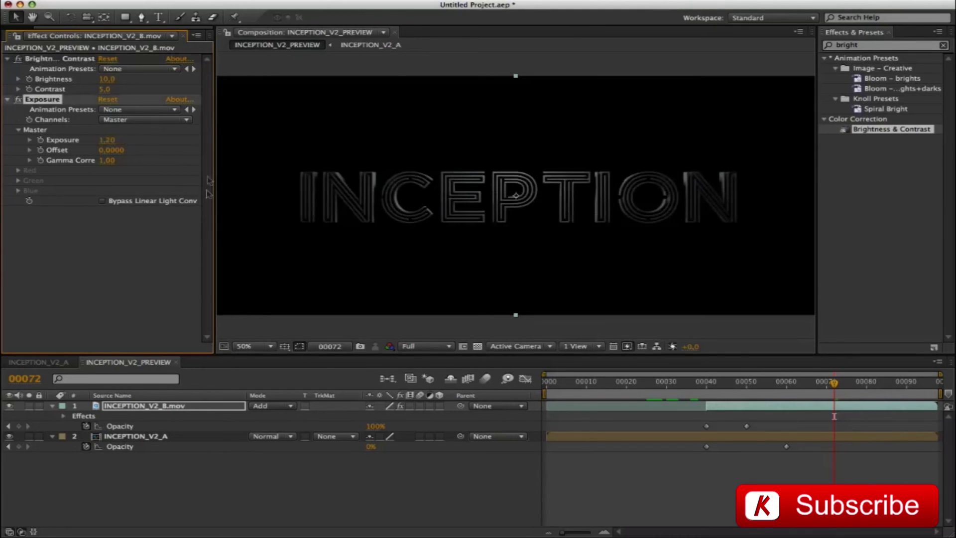
{"action": "left_click", "coordinate": [106, 160]}
{"action": "type", "text": "0,8"}
{"action": "key", "text": "Return"}
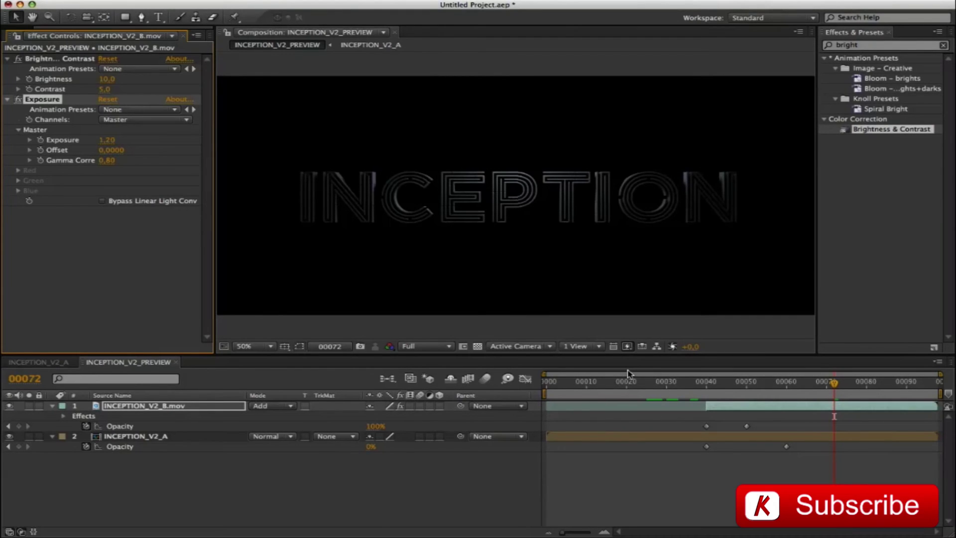
Preview the INCEPTION_V2_PREVIEW composition from its start and save the project.
{"action": "key", "text": "Home"}
{"action": "key", "text": "KP_0"}
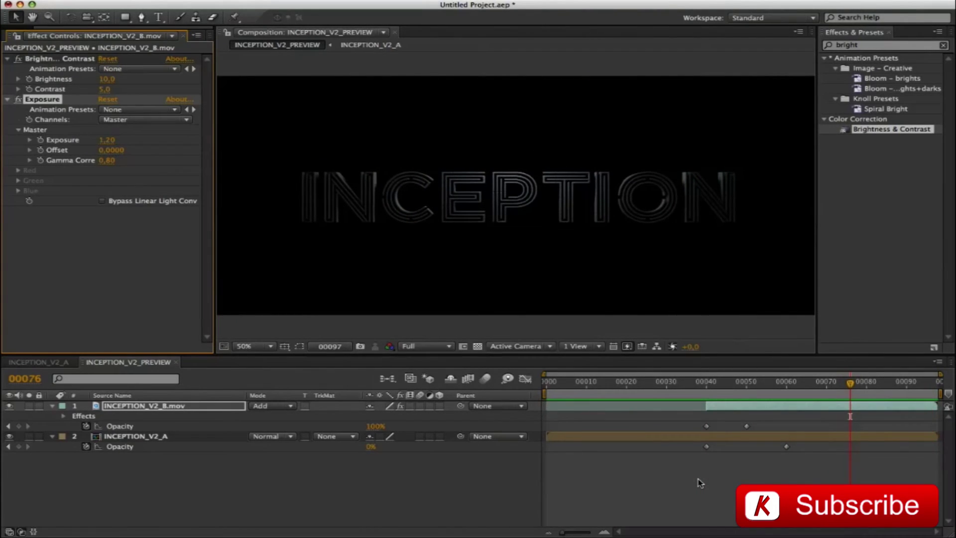
{"action": "left_click", "coordinate": [697, 479]}
{"action": "key", "text": "super+s"}
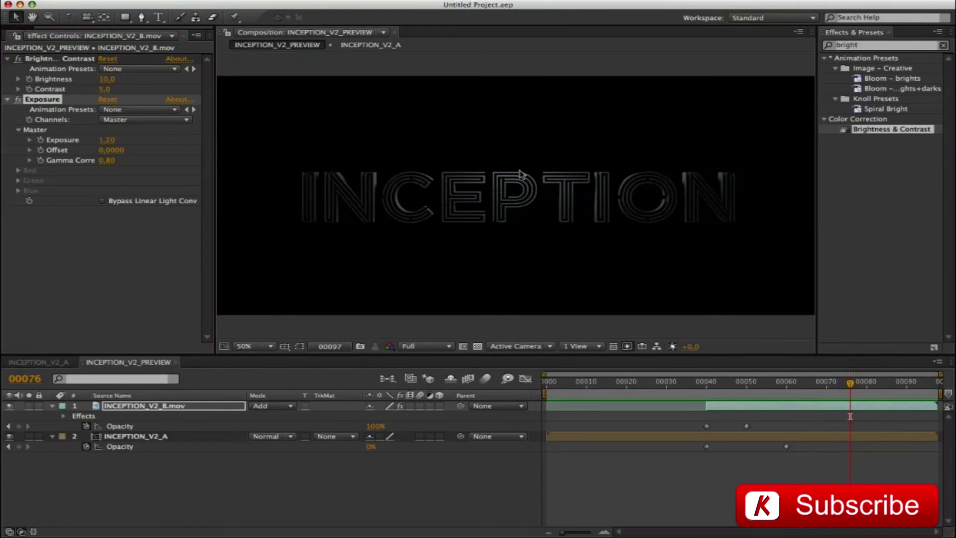
Import INCEPTION_V2_AUDIO.wav from the desktop and add it as the lowest layer of the INCEPTION_V2_PREVIEW composition.
{"action": "left_click", "coordinate": [32, 5]}
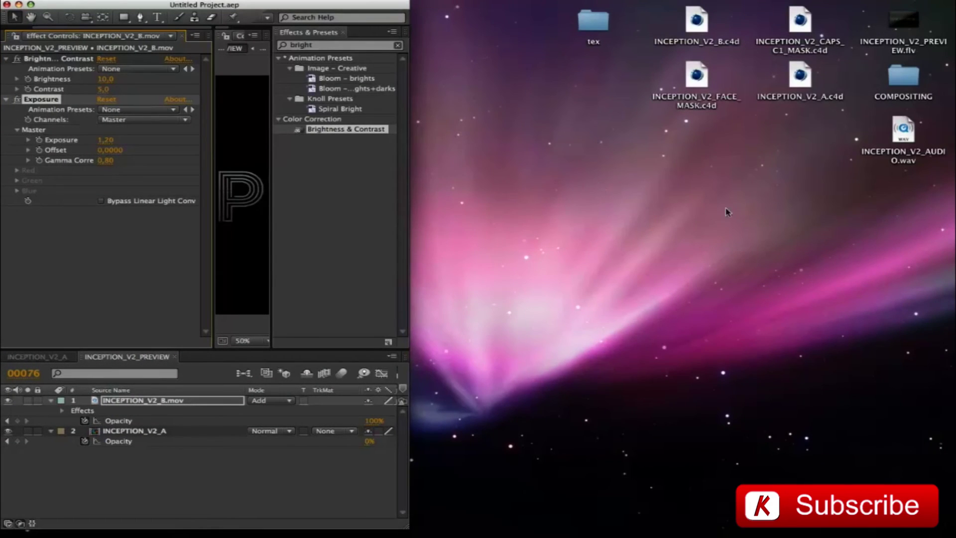
{"action": "left_click_drag", "start_coordinate": [904, 147], "coordinate": [802, 147]}
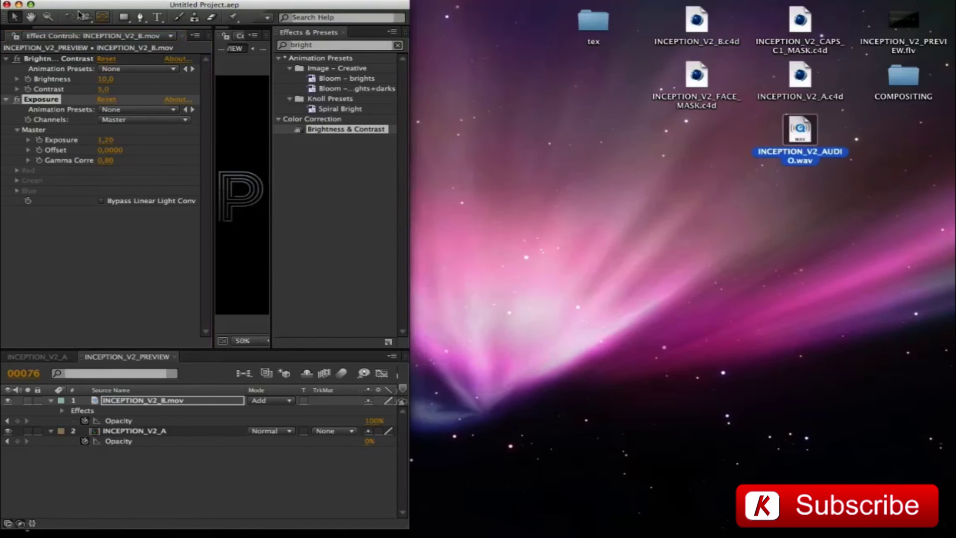
{"action": "left_click", "coordinate": [59, 30]}
{"action": "left_click_drag", "start_coordinate": [45, 28], "coordinate": [12, 29]}
{"action": "left_click", "coordinate": [19, 36]}
{"action": "left_click_drag", "start_coordinate": [803, 138], "coordinate": [100, 199]}
{"action": "left_click", "coordinate": [31, 4]}
{"action": "left_click", "coordinate": [116, 257]}
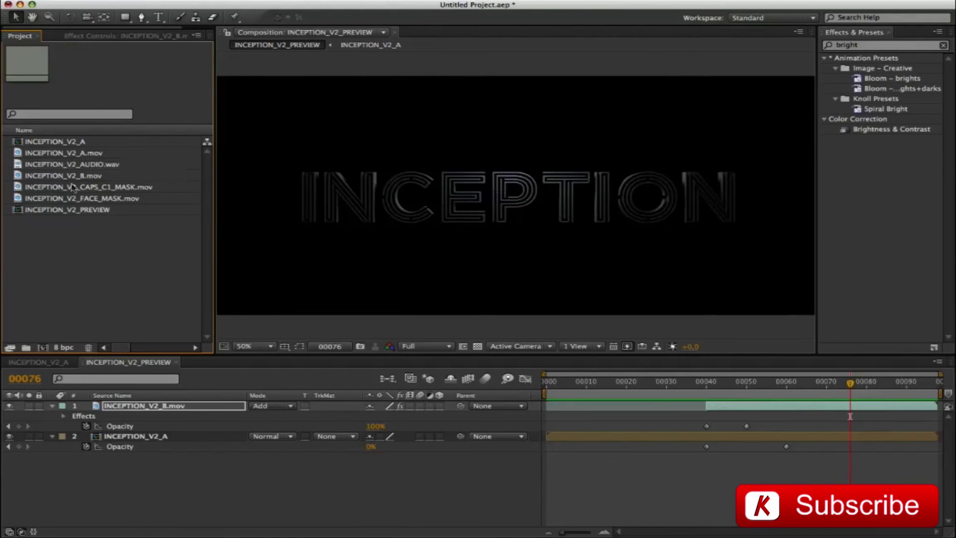
{"action": "left_click_drag", "start_coordinate": [68, 166], "coordinate": [213, 502]}
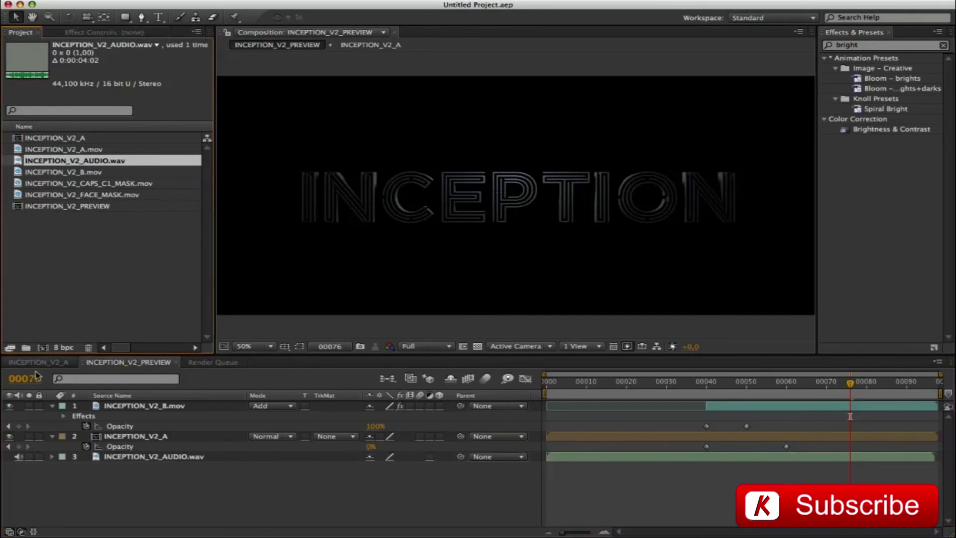
Keyframe the INCEPTION_V2_B.mov layer's opacity from 100% at frame 86 to 0% at frame 97 and preview the composition.
{"action": "left_click", "coordinate": [33, 379]}
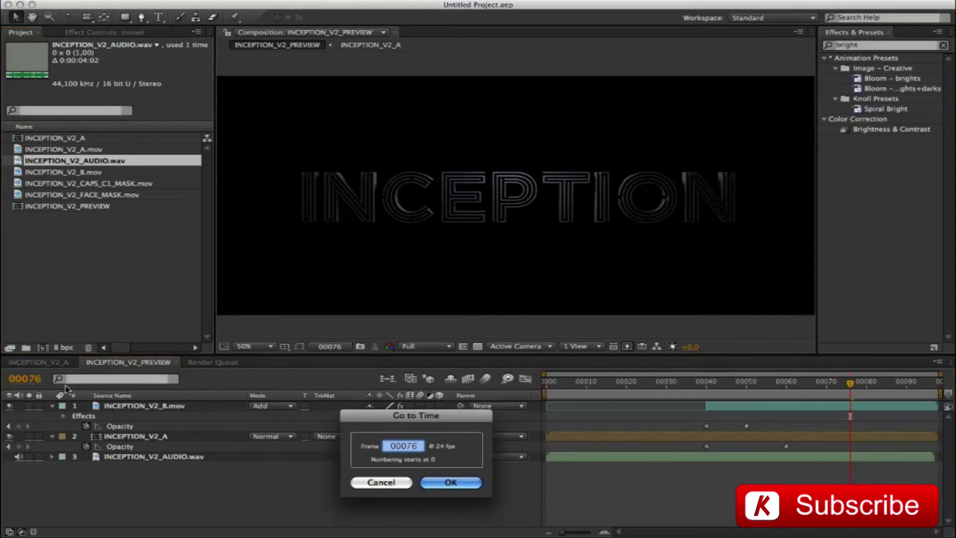
{"action": "type", "text": "8"}
{"action": "type", "text": "6"}
{"action": "key", "text": "Return"}
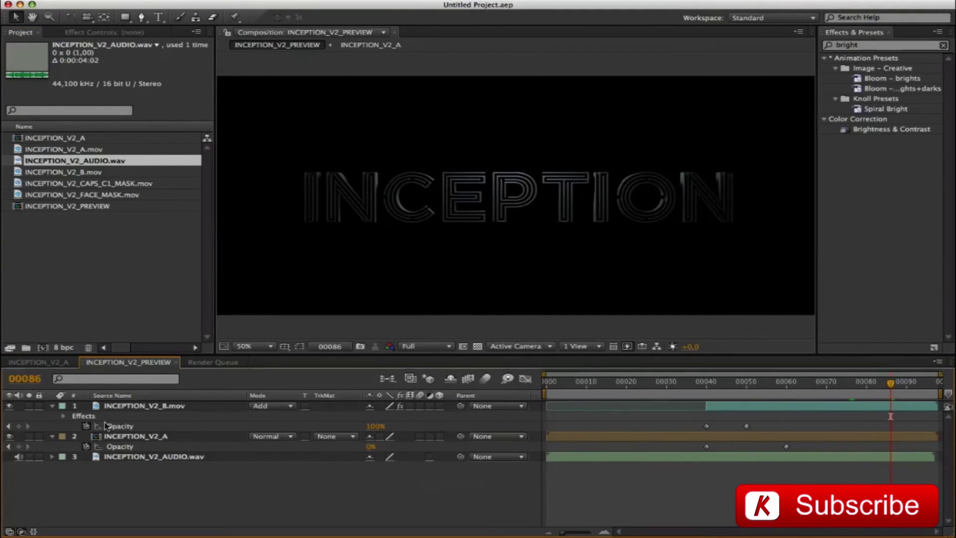
{"action": "left_click", "coordinate": [133, 408]}
{"action": "left_click", "coordinate": [19, 425]}
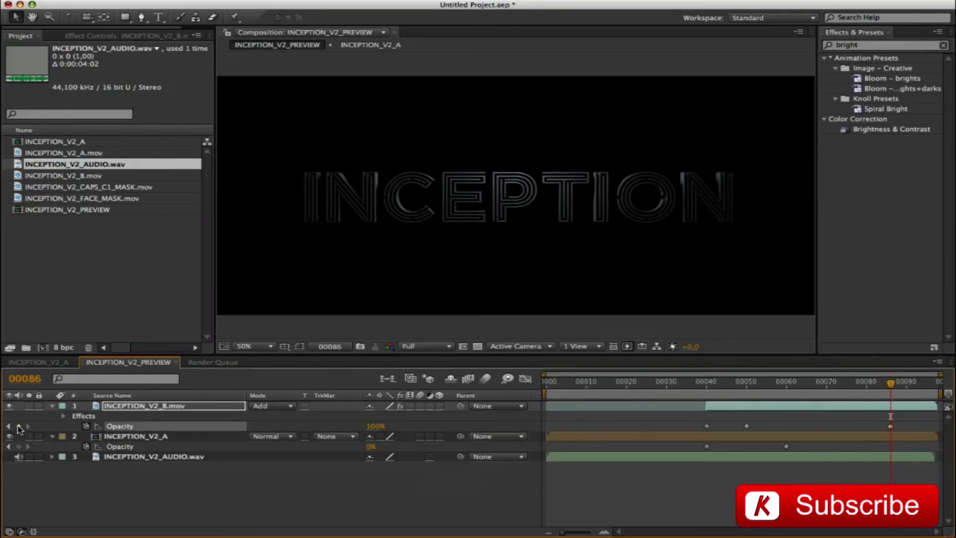
{"action": "key", "text": "End"}
{"action": "left_click", "coordinate": [374, 425]}
{"action": "type", "text": "0"}
{"action": "key", "text": "Return"}
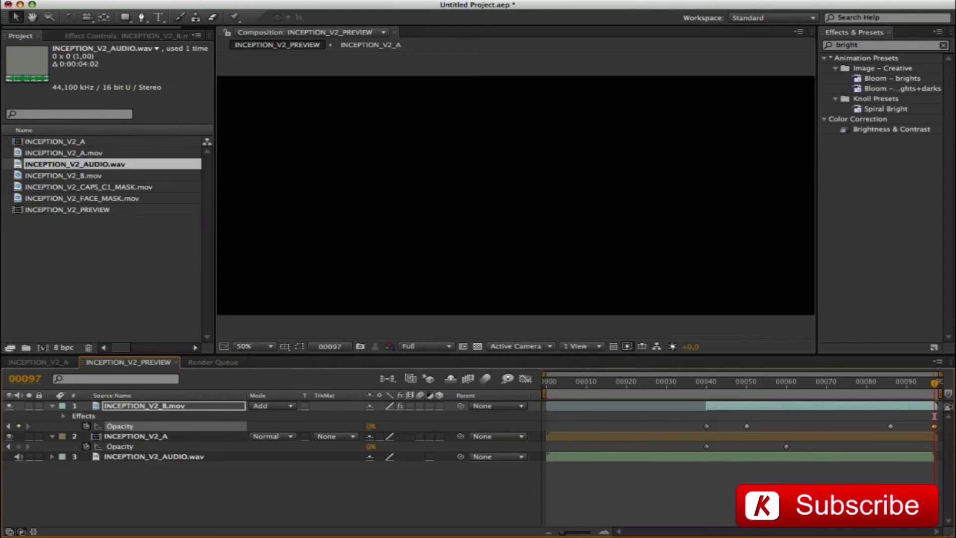
{"action": "key", "text": "KP_0"}
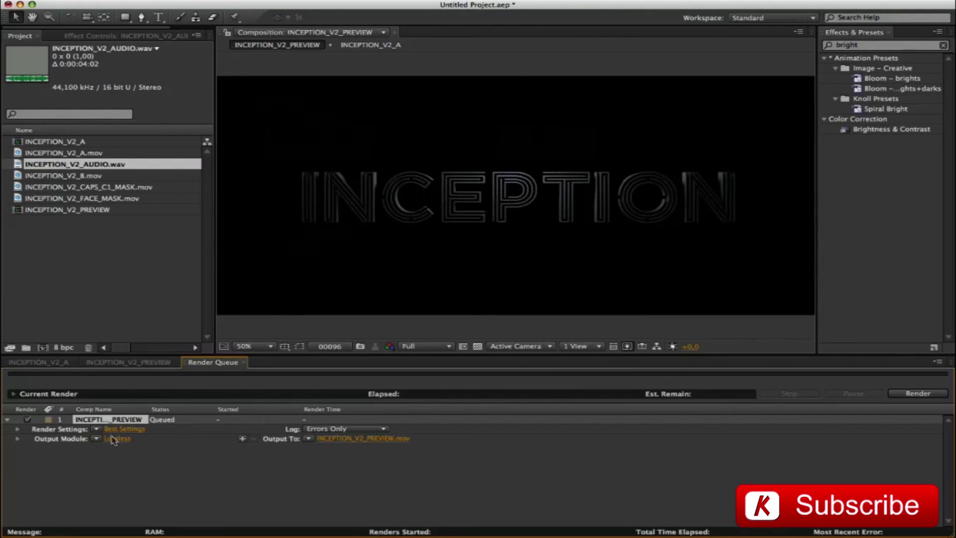
Turn off the project link and enable audio output in the QuickTime output settings of INCEPTION_V2_PREVIEW, adjust the audio sample rate, and render it.
{"action": "left_click", "coordinate": [114, 438]}
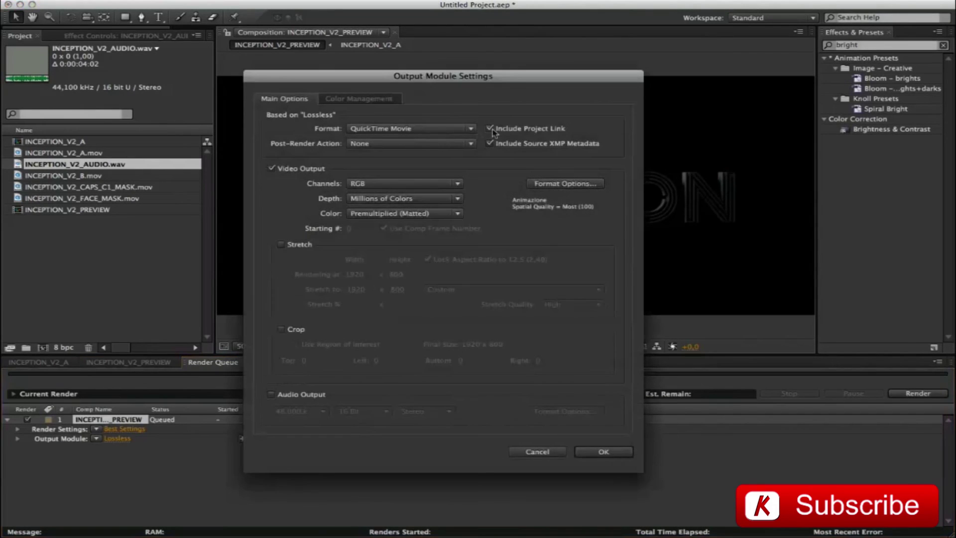
{"action": "left_click", "coordinate": [491, 130]}
{"action": "left_click", "coordinate": [293, 394]}
{"action": "left_click", "coordinate": [302, 411]}
{"action": "left_click", "coordinate": [309, 324]}
{"action": "left_click", "coordinate": [599, 451]}
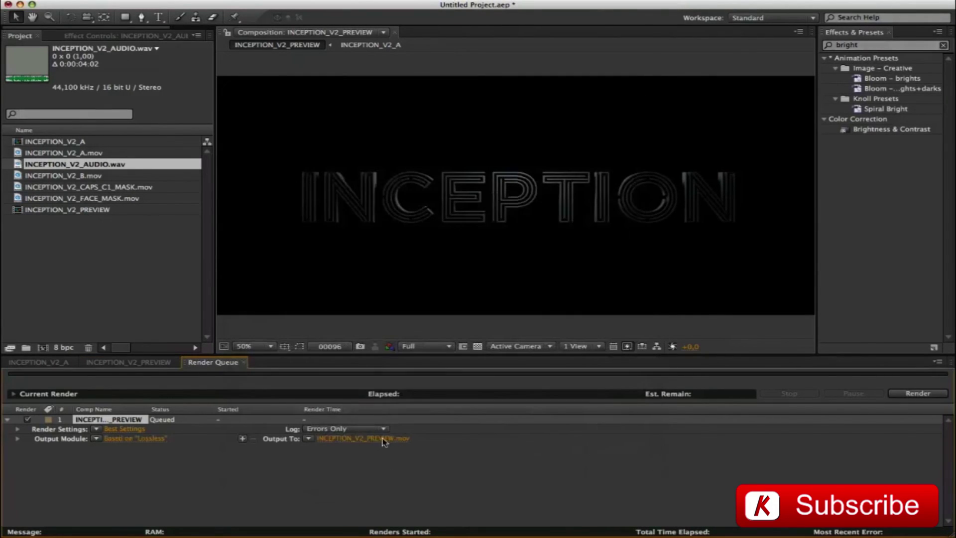
{"action": "left_click", "coordinate": [917, 393]}
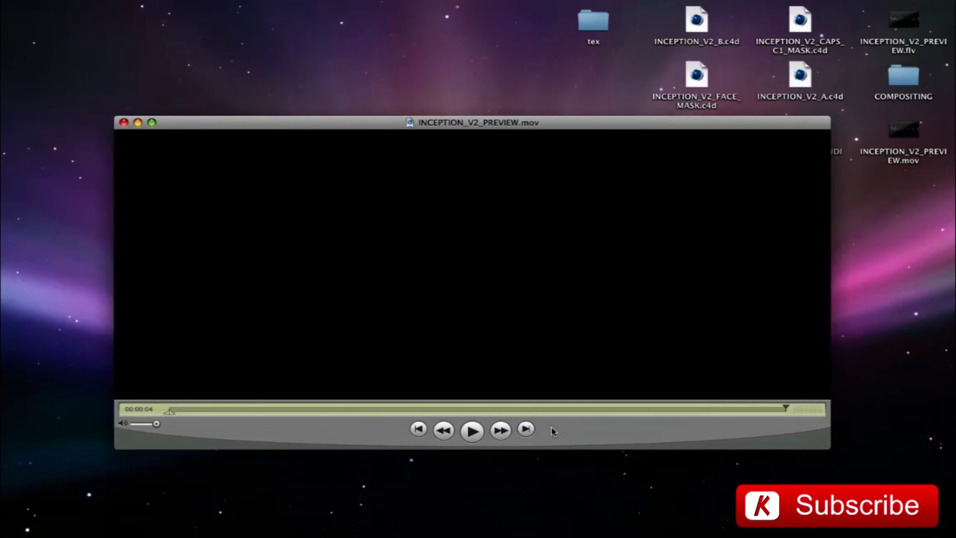
Play the rendered INCEPTION_V2_PREVIEW.mov and the 300.flv movie in the media player, closing each after viewing.
{"action": "key", "text": "space"}
{"action": "key", "text": "super+w"}
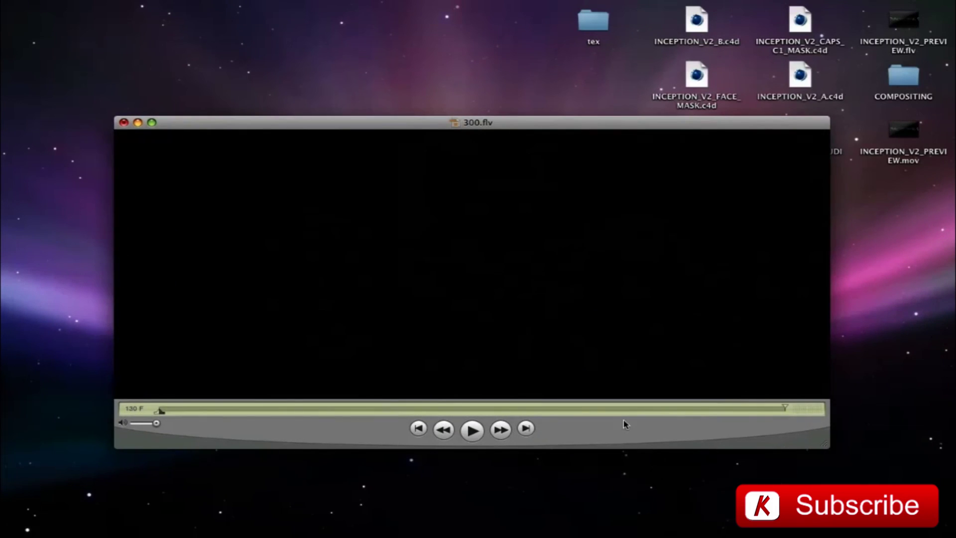
{"action": "key", "text": "space"}
{"action": "key", "text": "super+w"}
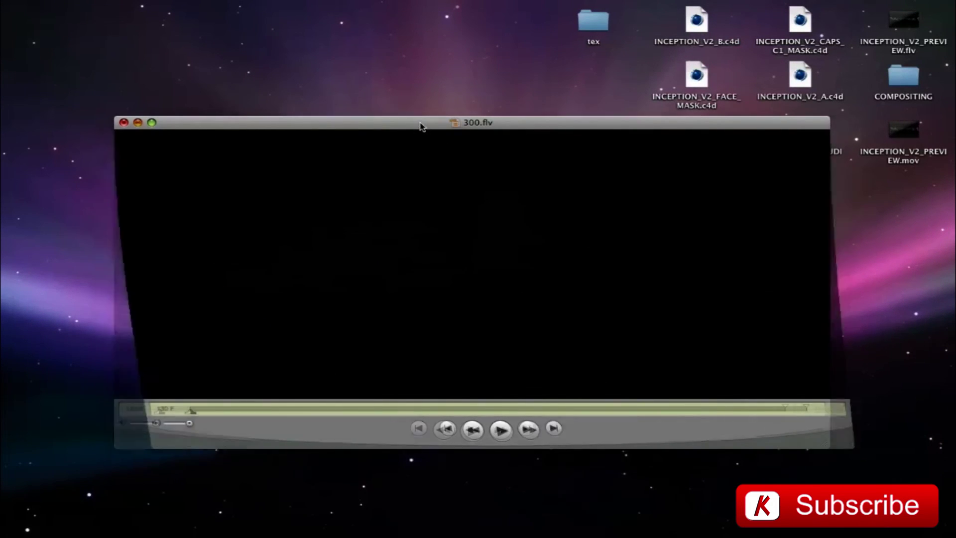